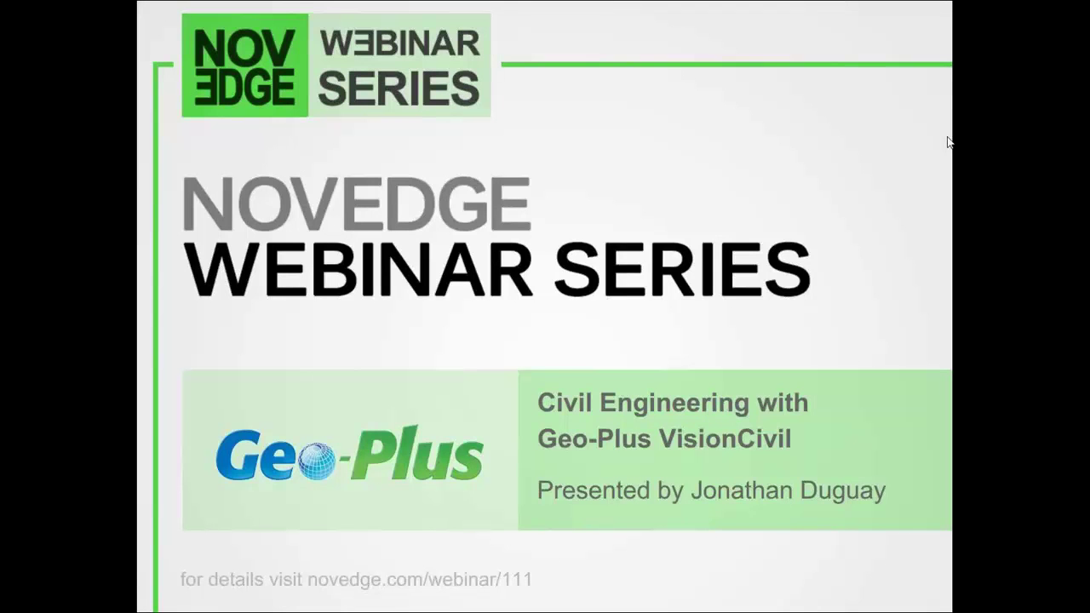
Advance past the presenter bio slide to the VisionCivil store page priced at $4,749.
{"action": "left_click", "coordinate": [693, 206]}
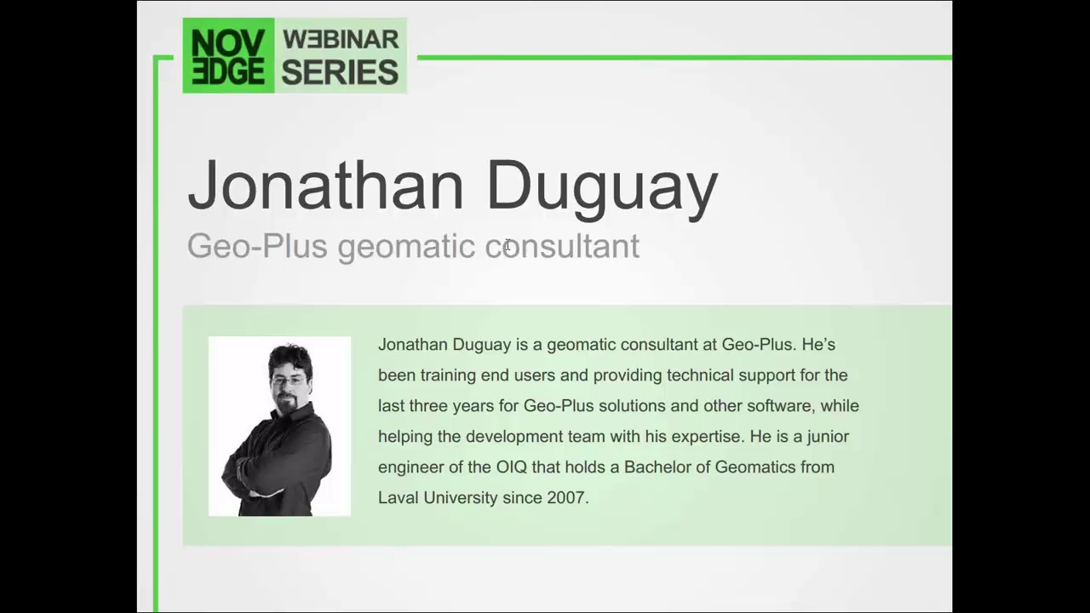
{"action": "left_click", "coordinate": [487, 310]}
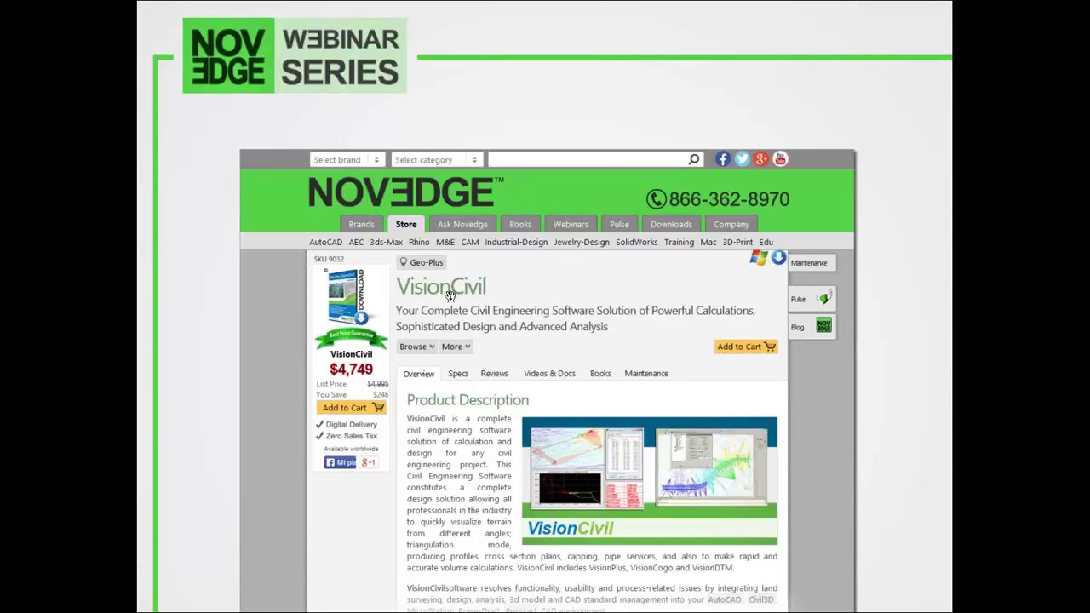
Move through the Novedge blog and Facebook slide to the 'In our next upcoming webinar' slide.
{"action": "key", "text": "Right"}
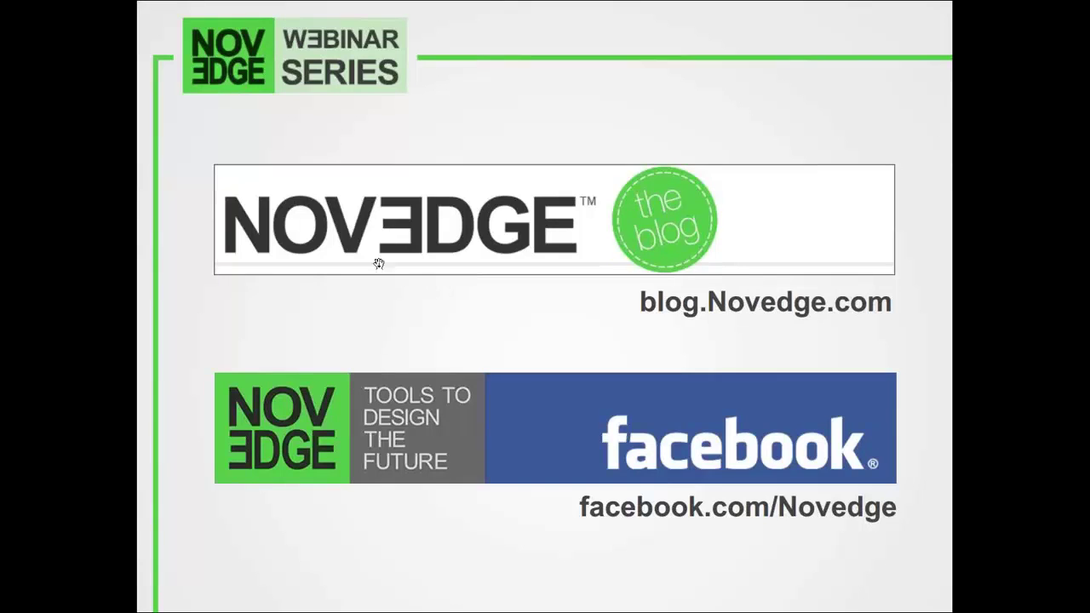
{"action": "key", "text": "Right"}
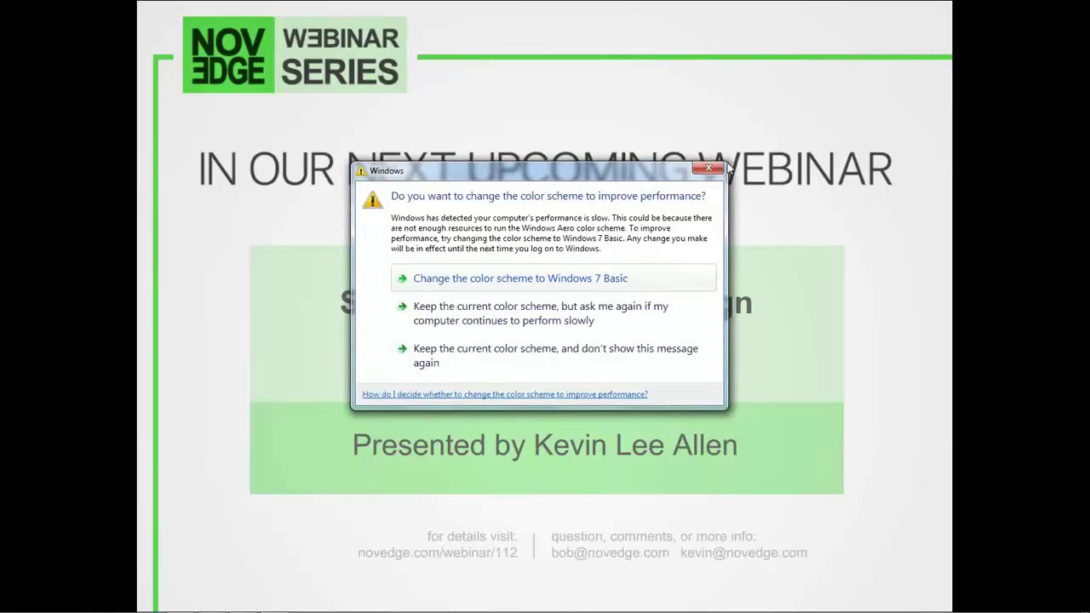
Close the Windows colour-scheme warning and advance to the 'Missed something?' slide.
{"action": "left_click", "coordinate": [709, 168]}
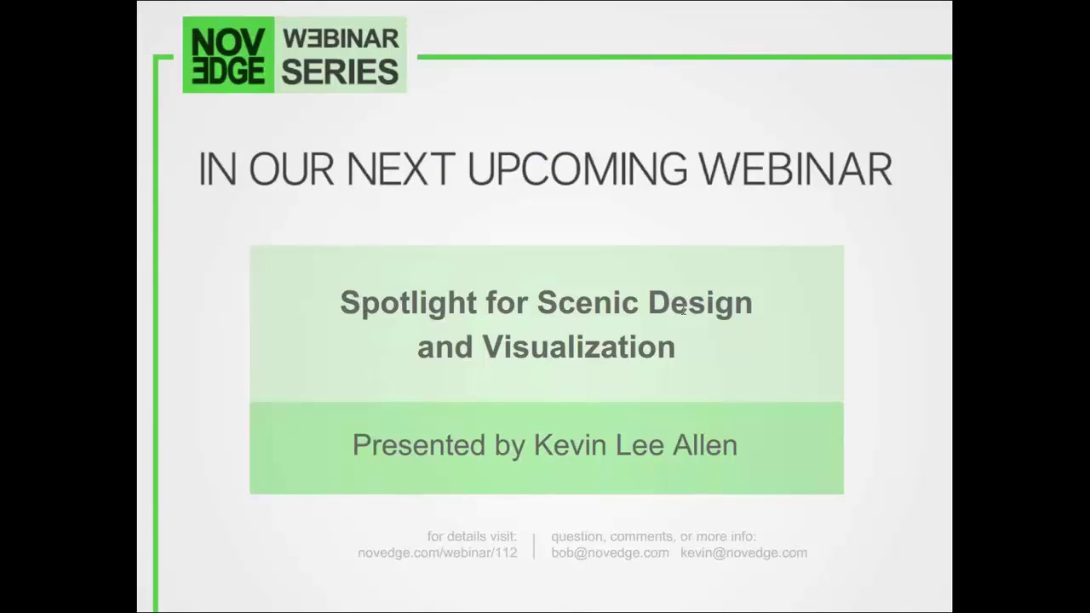
{"action": "left_click", "coordinate": [592, 345]}
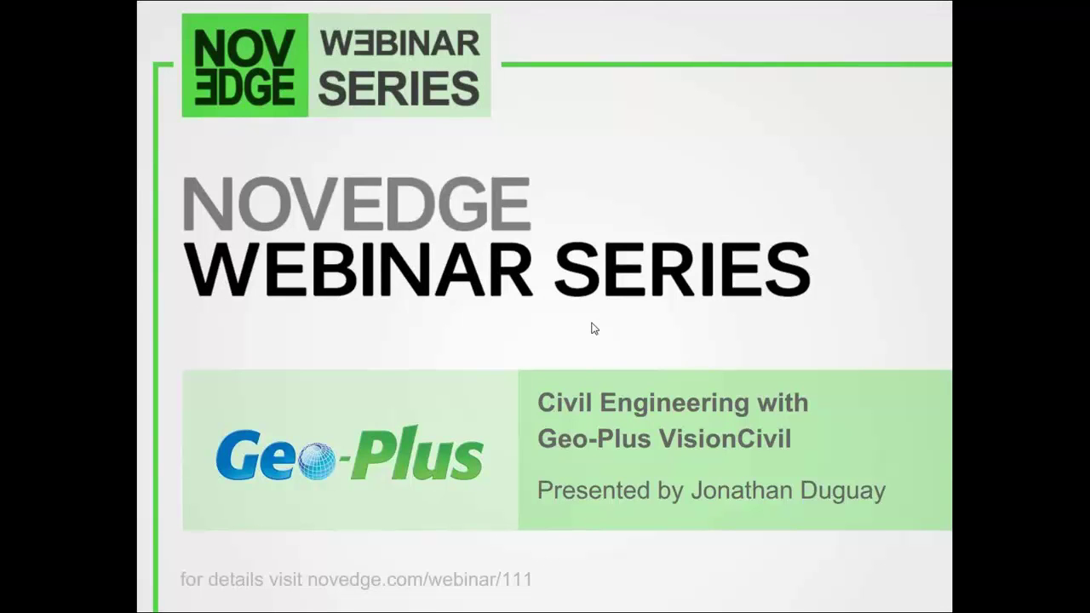
Exit the Novedge show and start the Webinar Presentation-Geo-plus 2014 slide show from its first slide.
{"action": "key", "text": "Escape"}
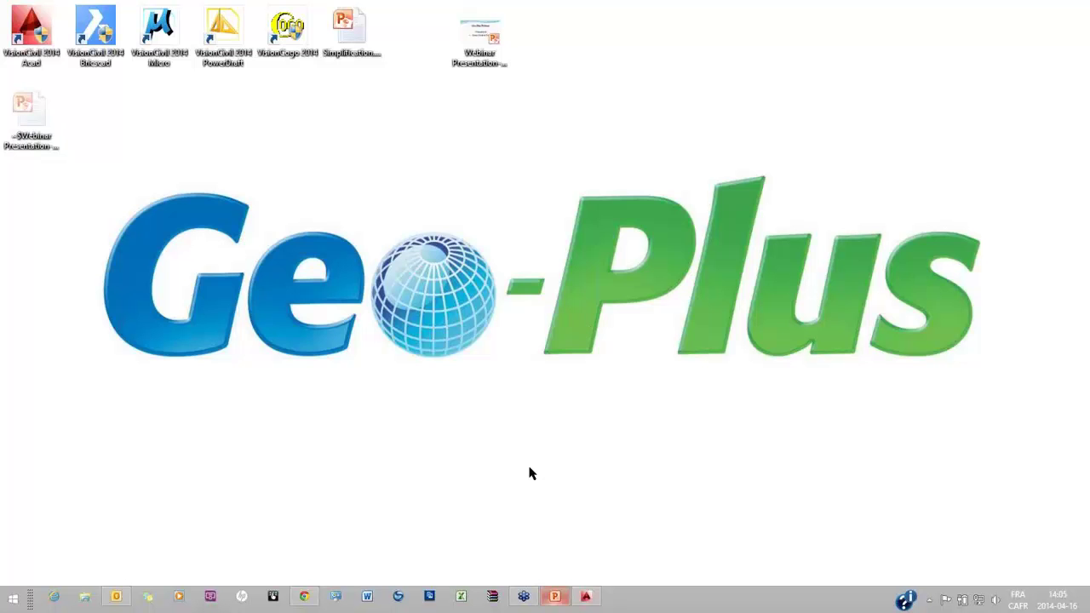
{"action": "key", "text": "alt+Tab"}
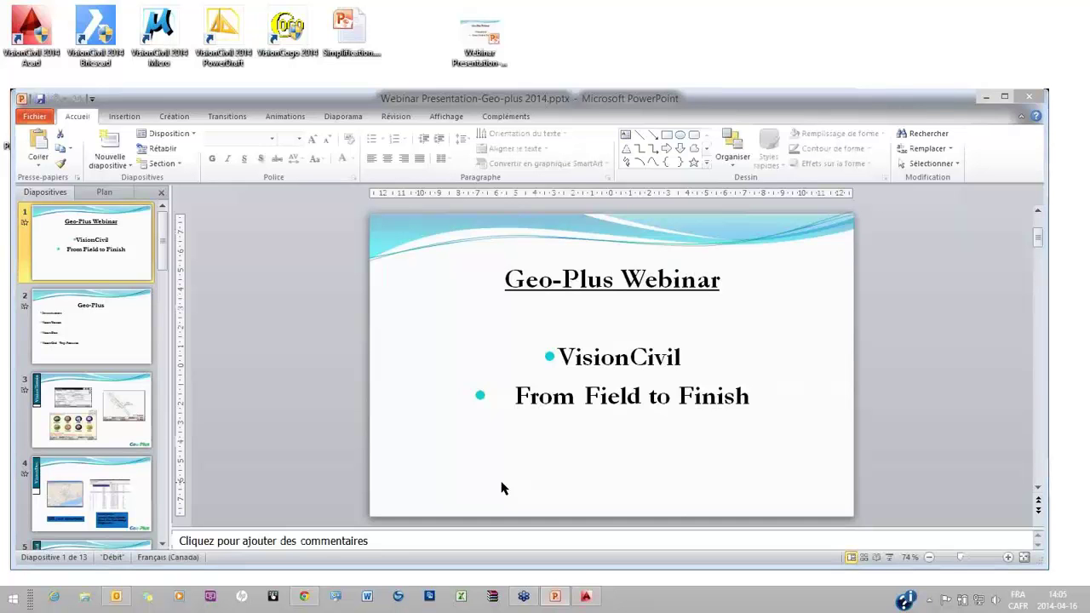
{"action": "key", "text": "F5"}
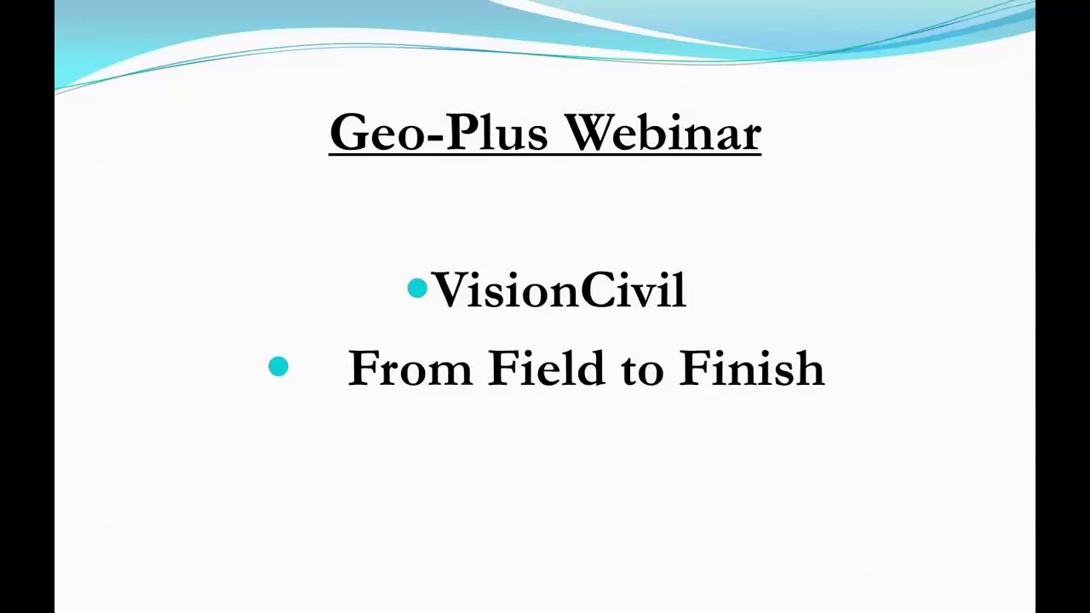
Advance the Geo-Plus slide show to the agenda slide.
{"action": "key", "text": "Right"}
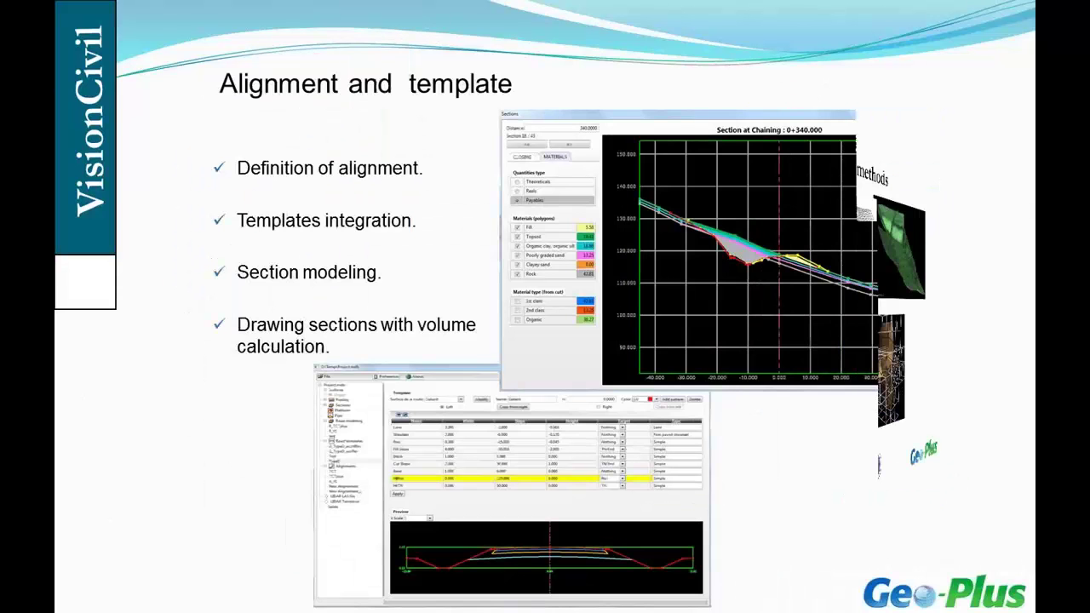
Finish the Geo-Plus show on Drill core surface creation and return to editing view.
{"action": "key", "text": "Right"}
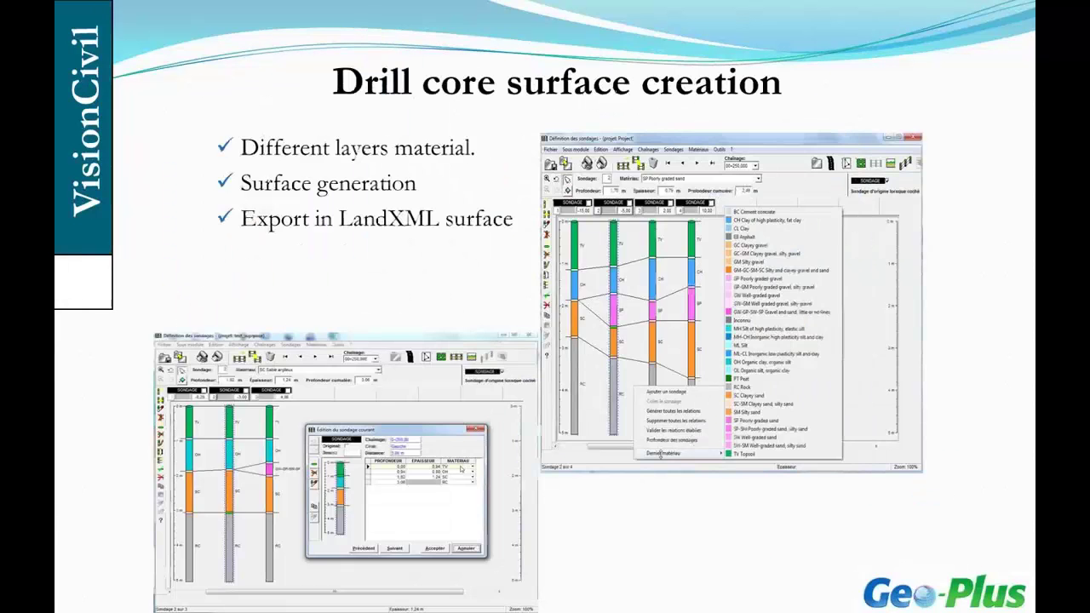
{"action": "left_click", "coordinate": [356, 573]}
{"action": "left_click", "coordinate": [356, 572]}
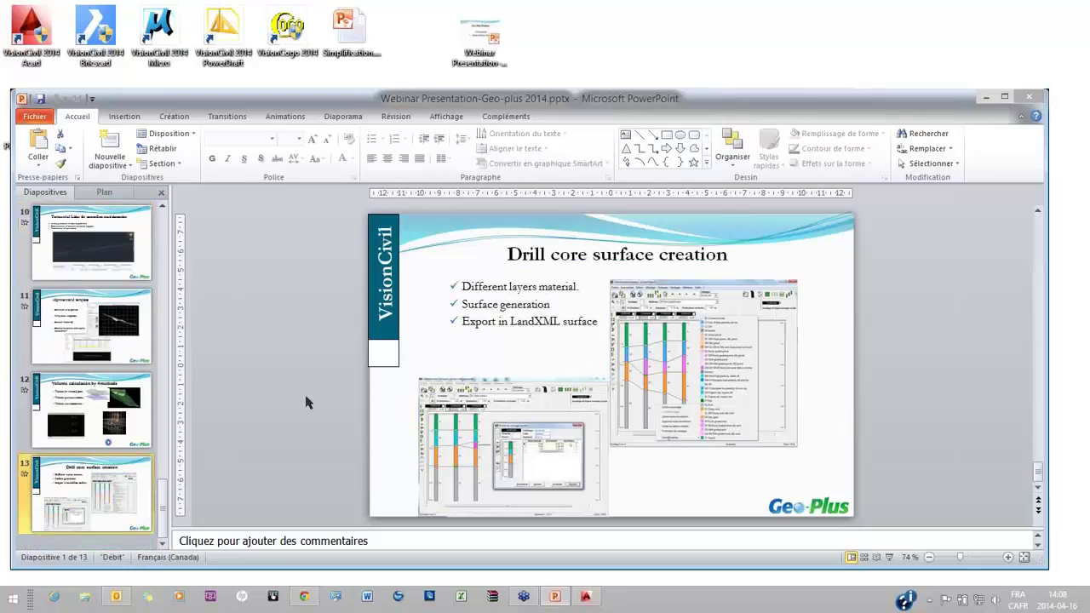
Minimize the PowerPoint presentation and bring AutoCAD Map 3D to the front.
{"action": "left_click_drag", "start_coordinate": [969, 102], "coordinate": [722, 181]}
{"action": "left_click", "coordinate": [738, 177]}
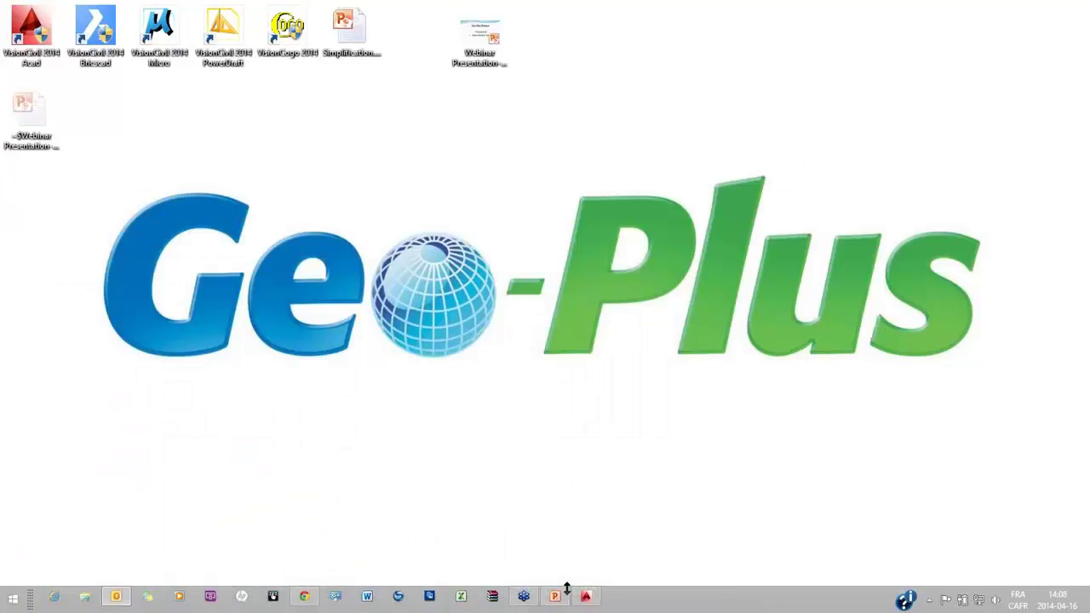
{"action": "left_click", "coordinate": [611, 599]}
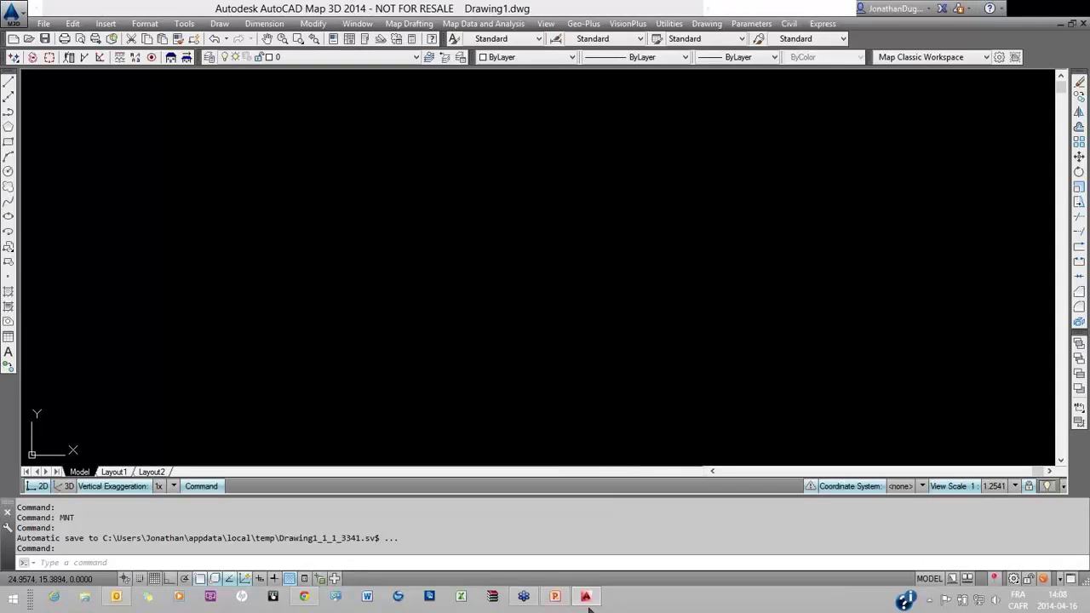
Bring back the AutoCAD Map 3D window showing the empty Drawing1.dwg.
{"action": "mouse_move", "coordinate": [586, 599]}
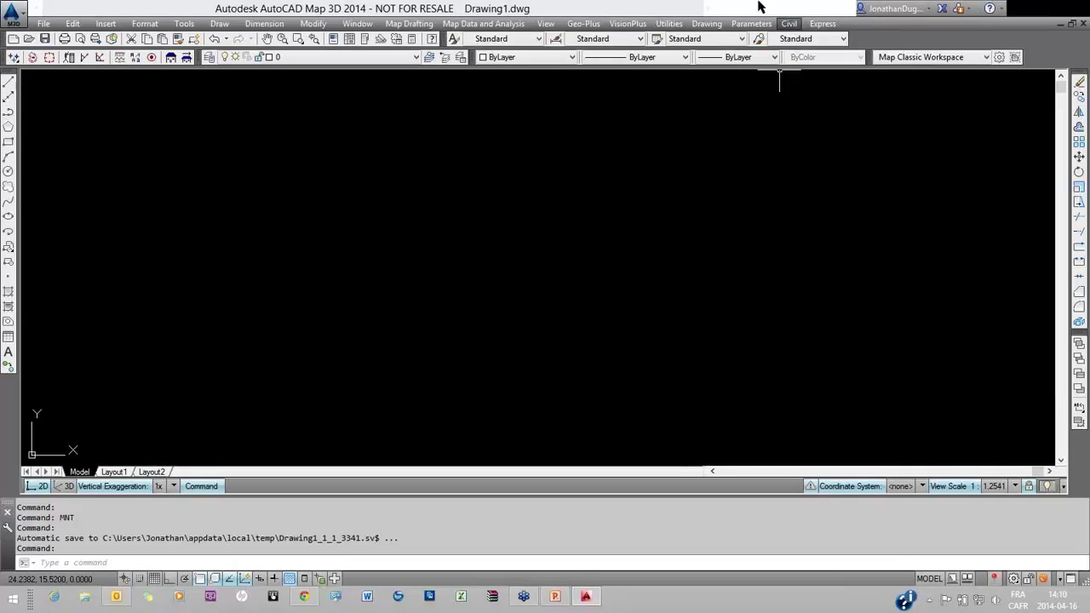
Start a VisionPlus New Drawing and set its template to model.dwg.
{"action": "left_click", "coordinate": [663, 22]}
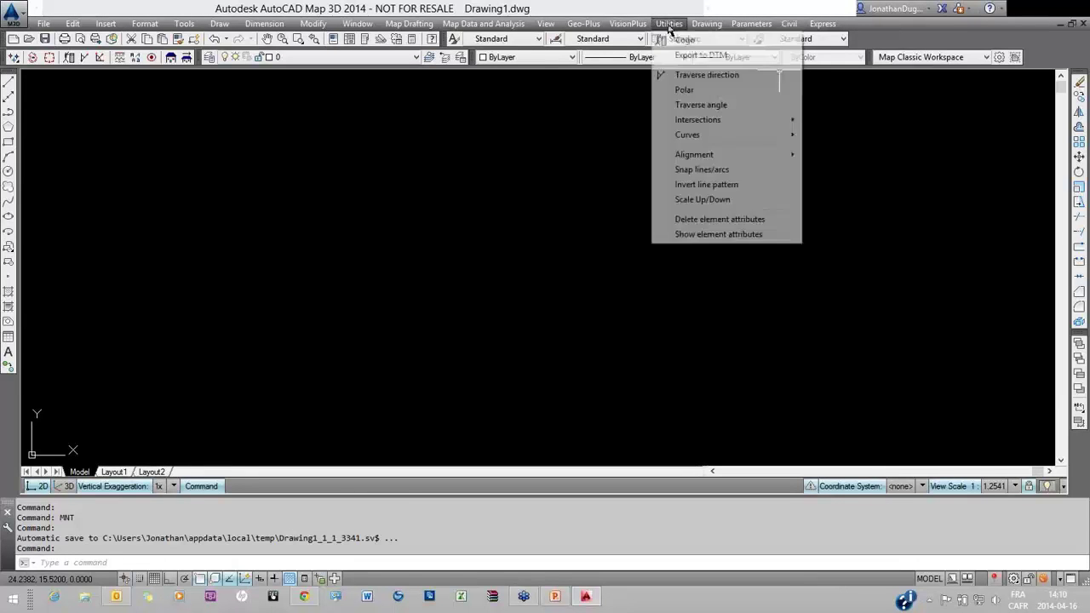
{"action": "left_click", "coordinate": [628, 14]}
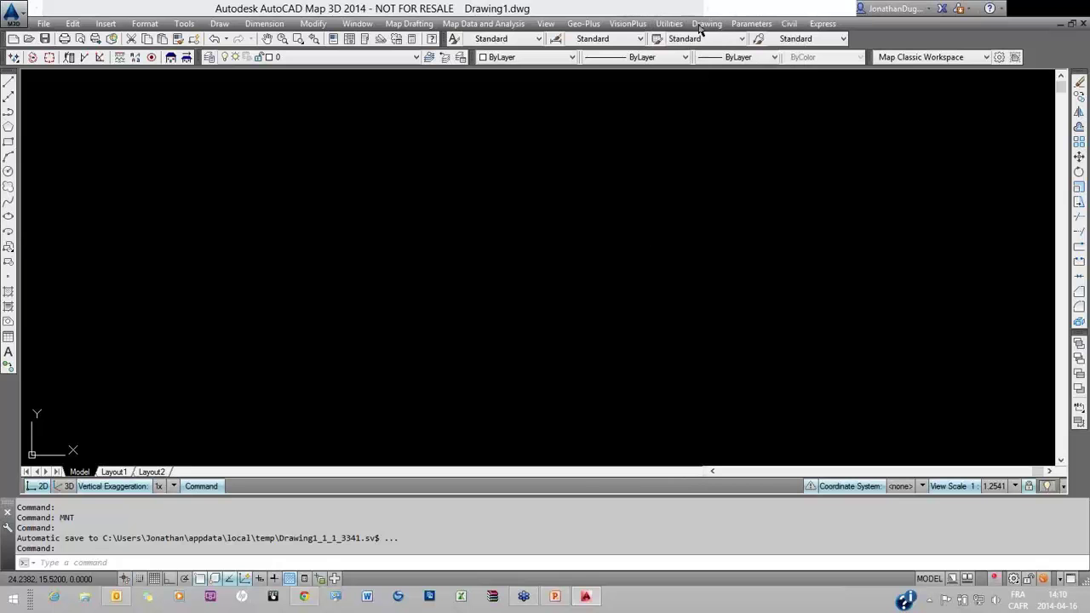
{"action": "left_click", "coordinate": [585, 24]}
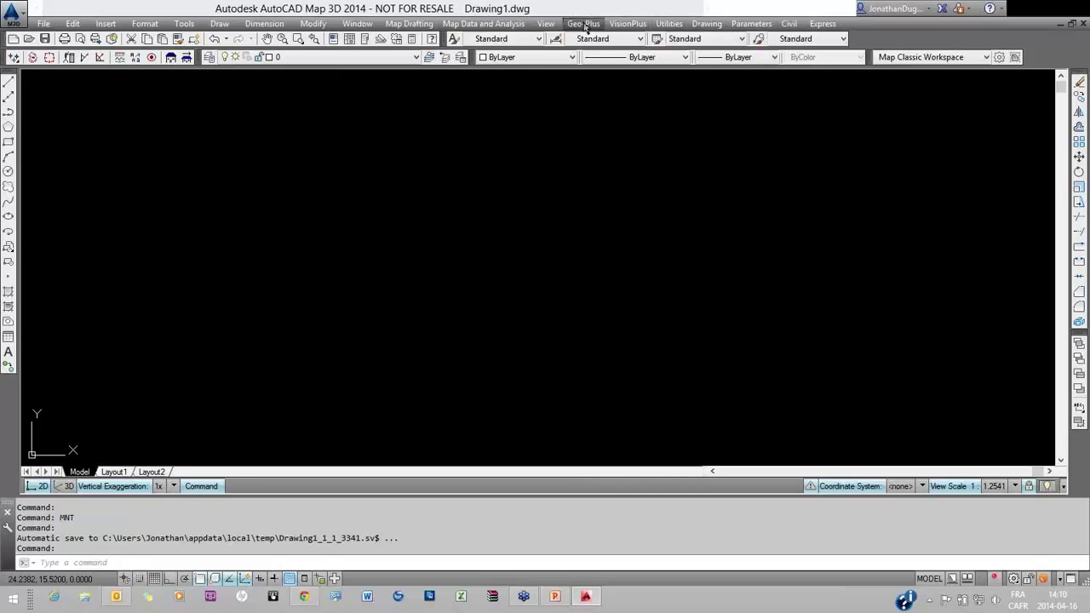
{"action": "mouse_move", "coordinate": [628, 23]}
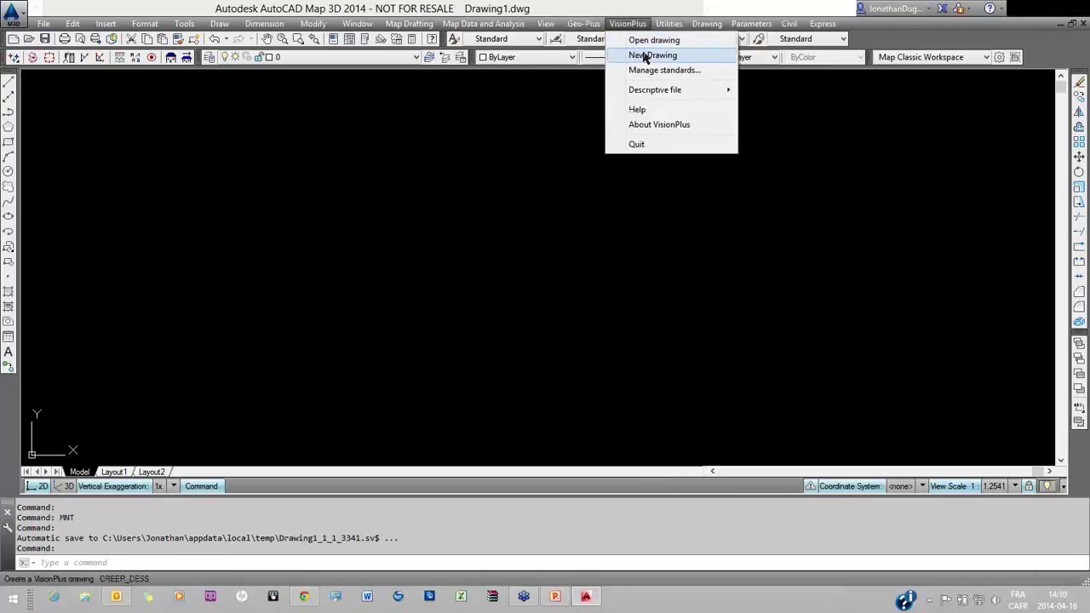
{"action": "left_click", "coordinate": [635, 54]}
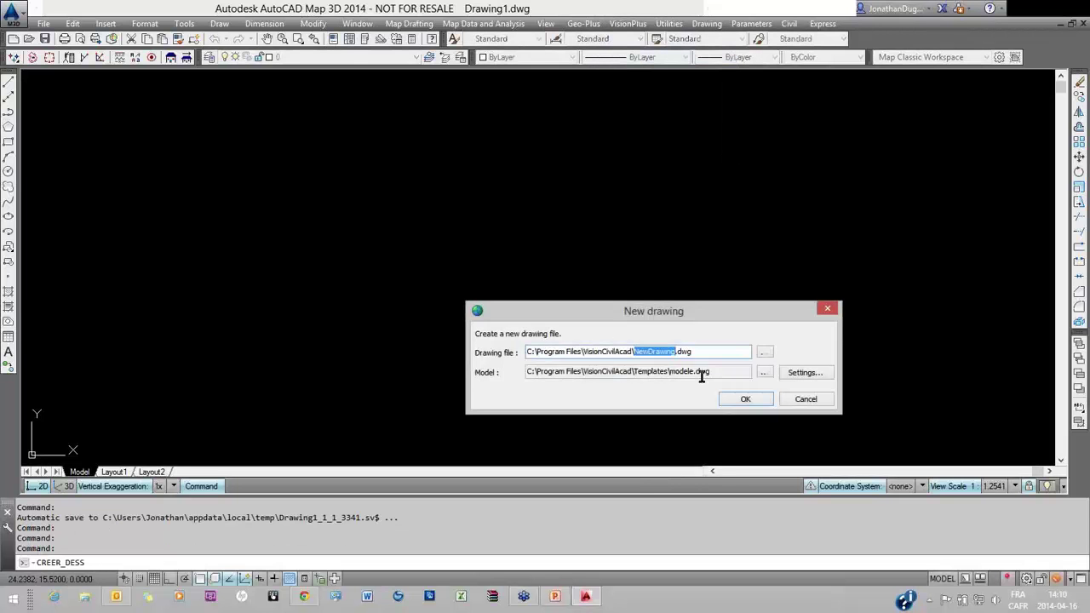
{"action": "left_click", "coordinate": [762, 373]}
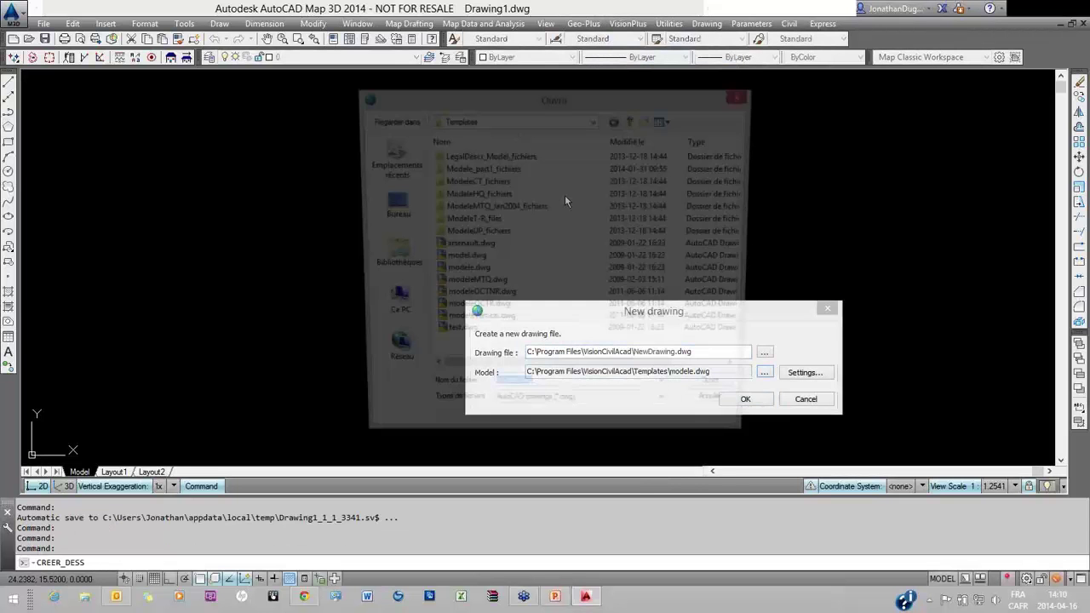
{"action": "left_click", "coordinate": [462, 261]}
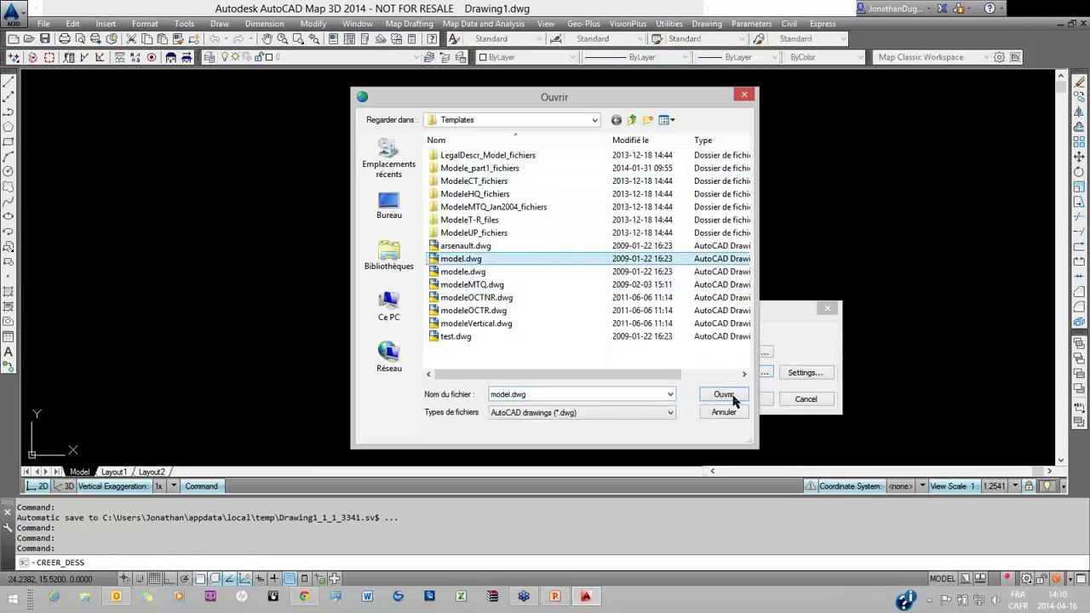
{"action": "left_click", "coordinate": [723, 395]}
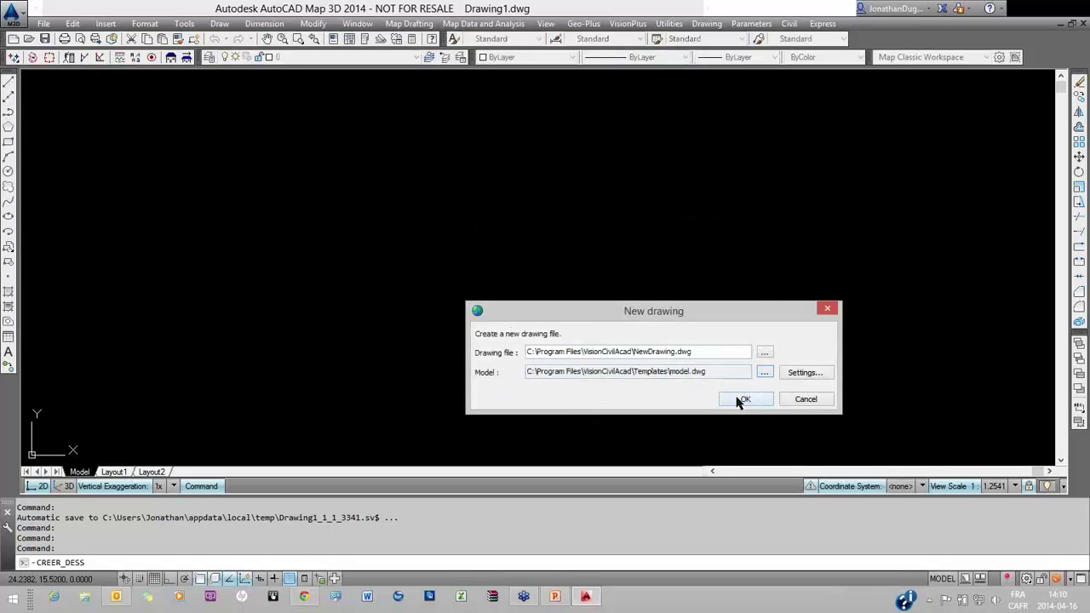
Create the drawing, saving Drawing1 and replacing the existing drawing1.dwg.
{"action": "left_click", "coordinate": [741, 400]}
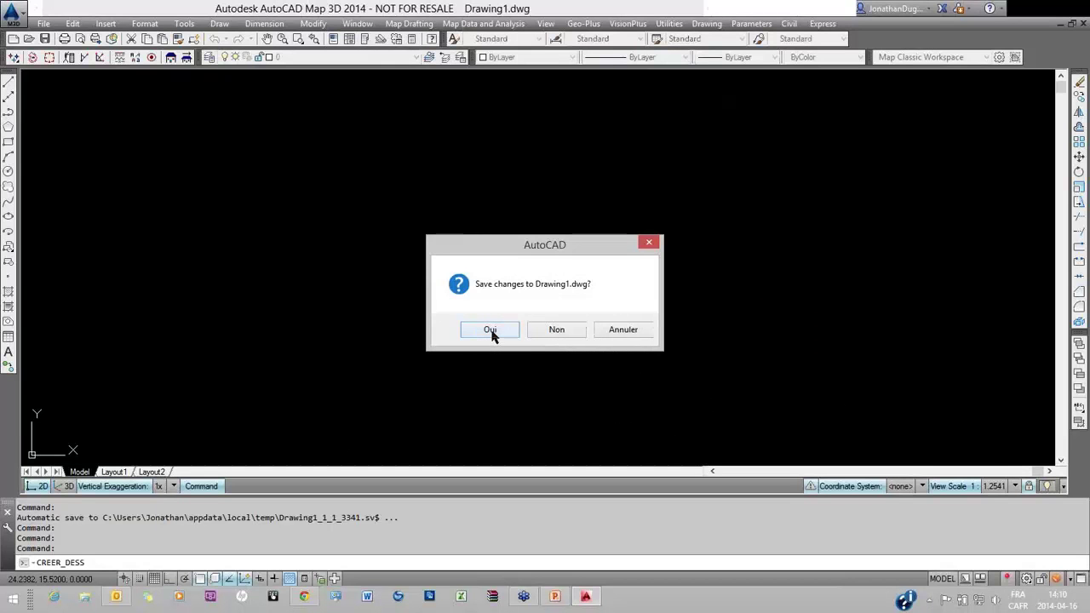
{"action": "left_click", "coordinate": [494, 330]}
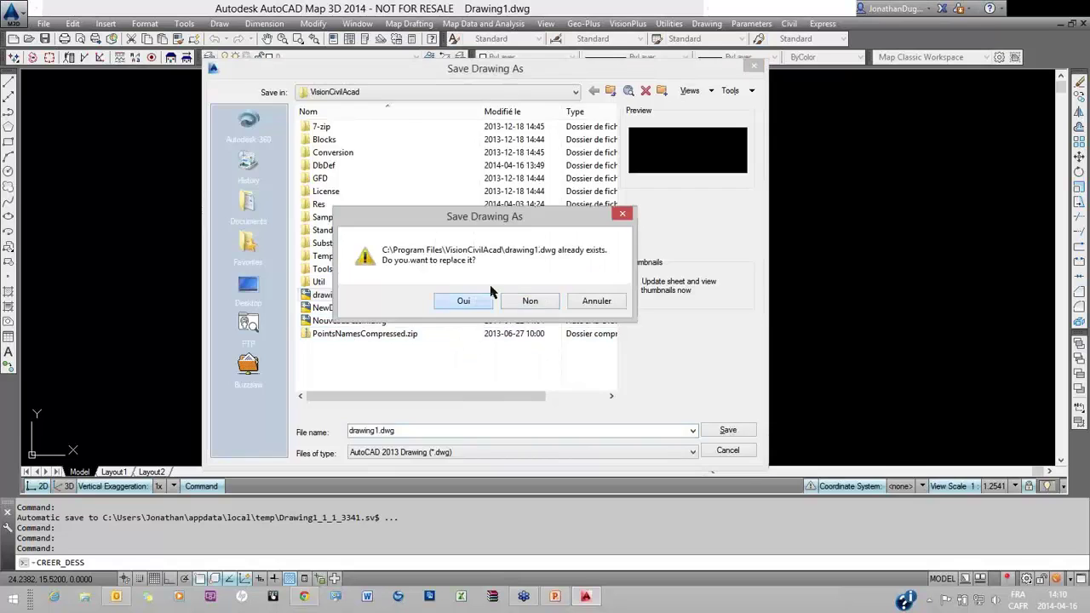
{"action": "left_click", "coordinate": [475, 297]}
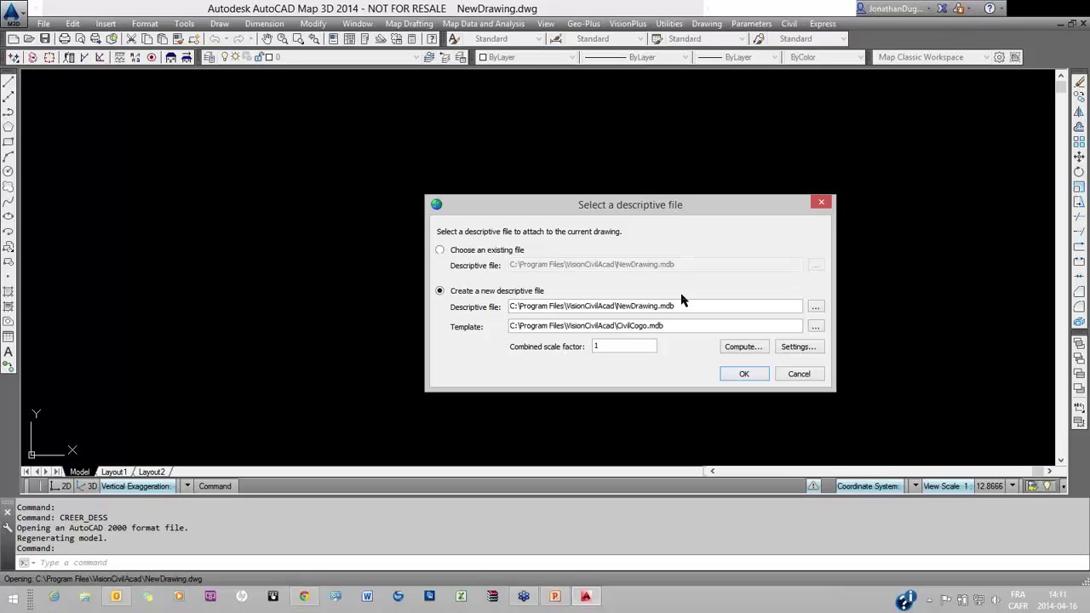
Create and attach a new descriptive file based on the CivilCogo_eng.mdb template.
{"action": "left_click", "coordinate": [815, 326]}
{"action": "left_click", "coordinate": [511, 207]}
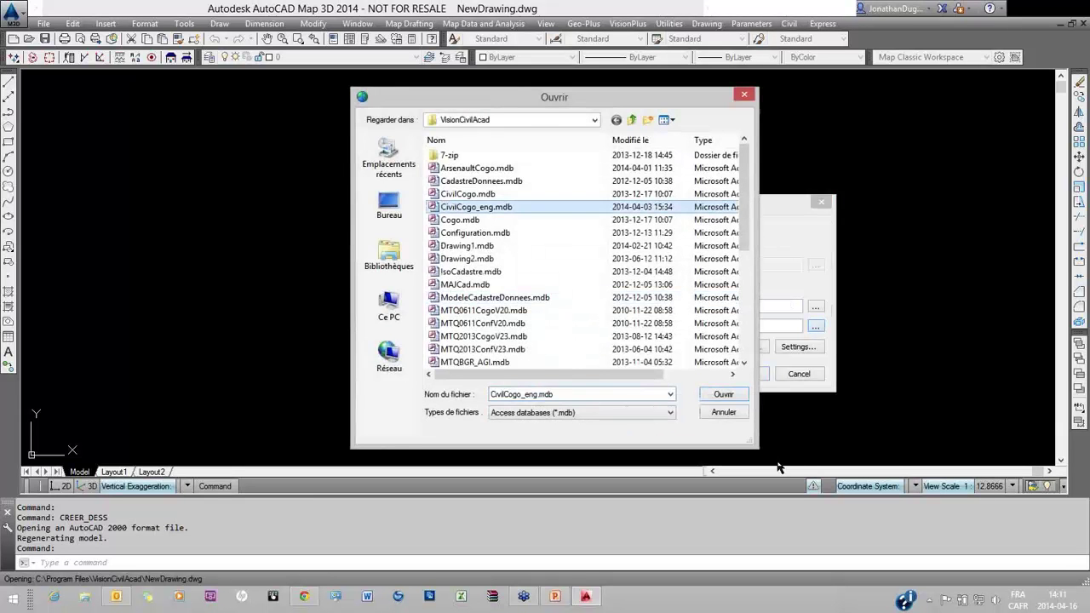
{"action": "left_click", "coordinate": [720, 395]}
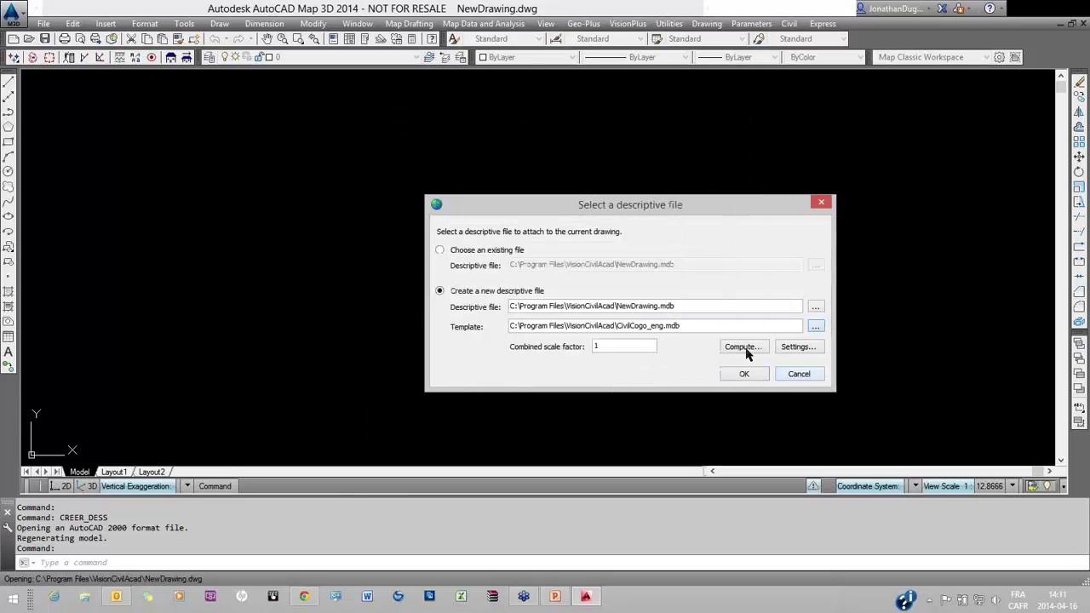
{"action": "left_click", "coordinate": [745, 375]}
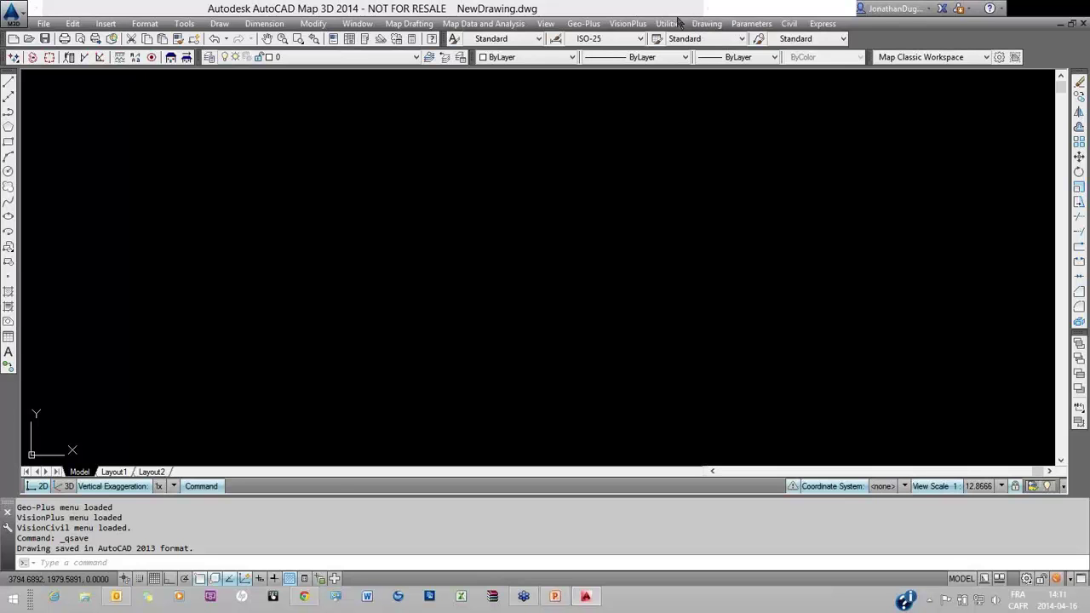
Launch Utilities > Cogo and position the VisionCogo window for NewDrawing.mdb over the drawing.
{"action": "left_click", "coordinate": [673, 23]}
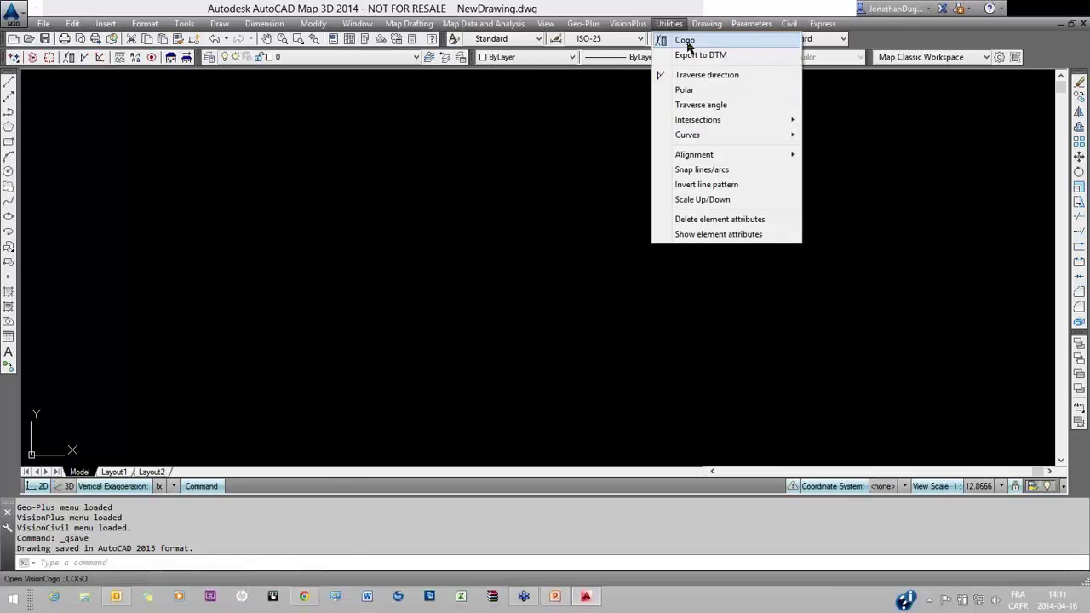
{"action": "left_click", "coordinate": [690, 42]}
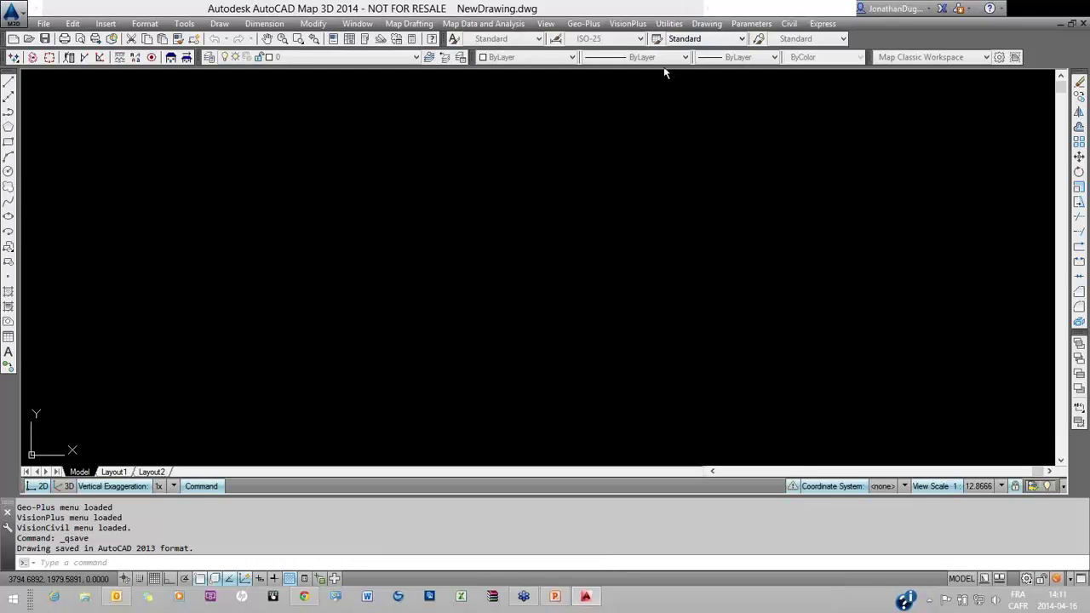
{"action": "left_click", "coordinate": [618, 596]}
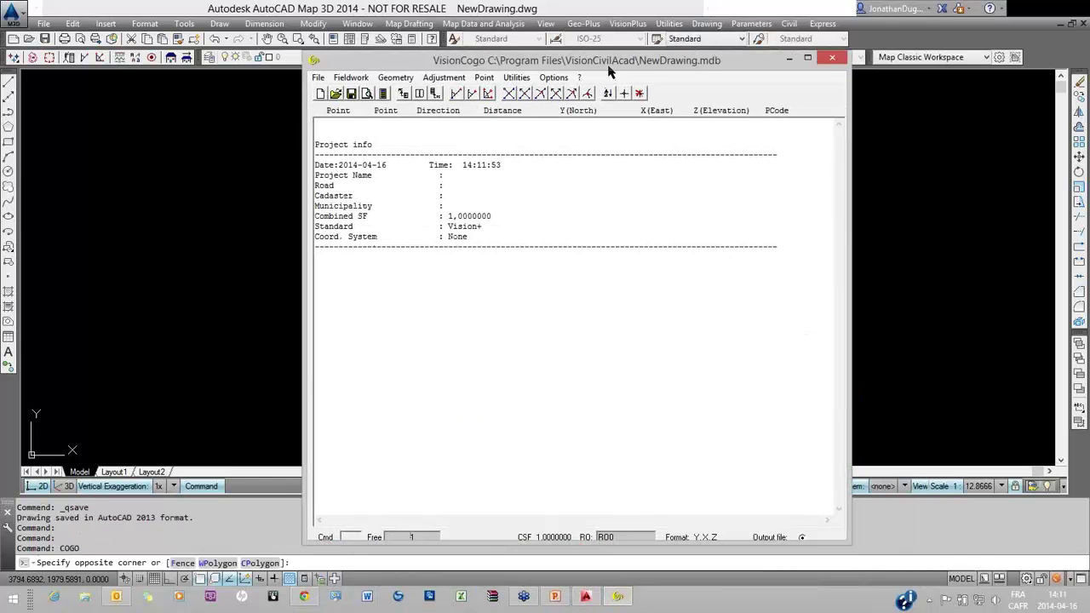
{"action": "left_click_drag", "start_coordinate": [332, 62], "coordinate": [251, 62]}
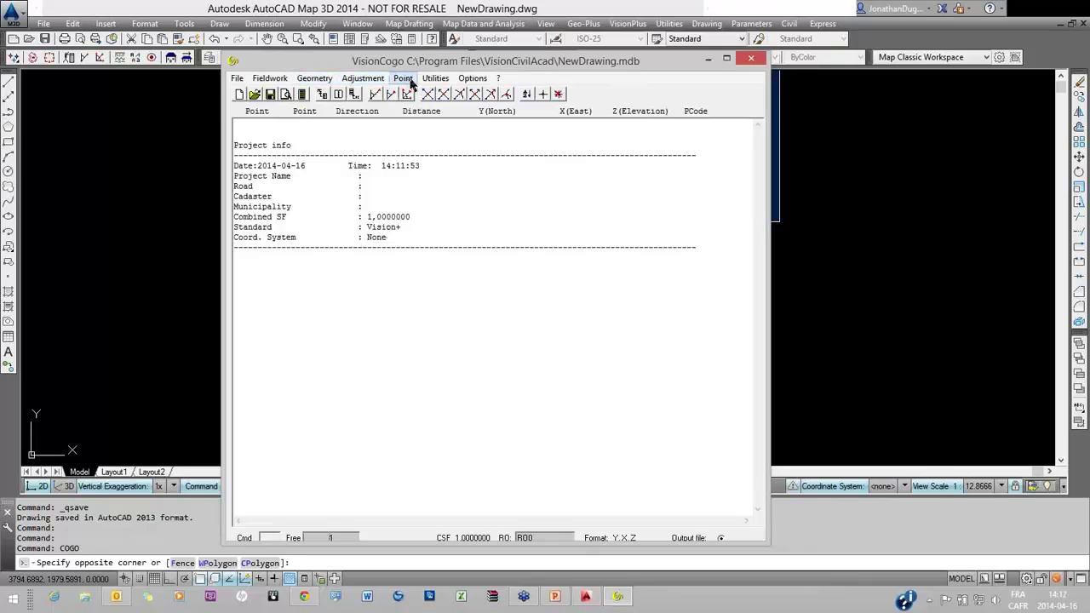
{"action": "left_click_drag", "start_coordinate": [507, 66], "coordinate": [535, 59]}
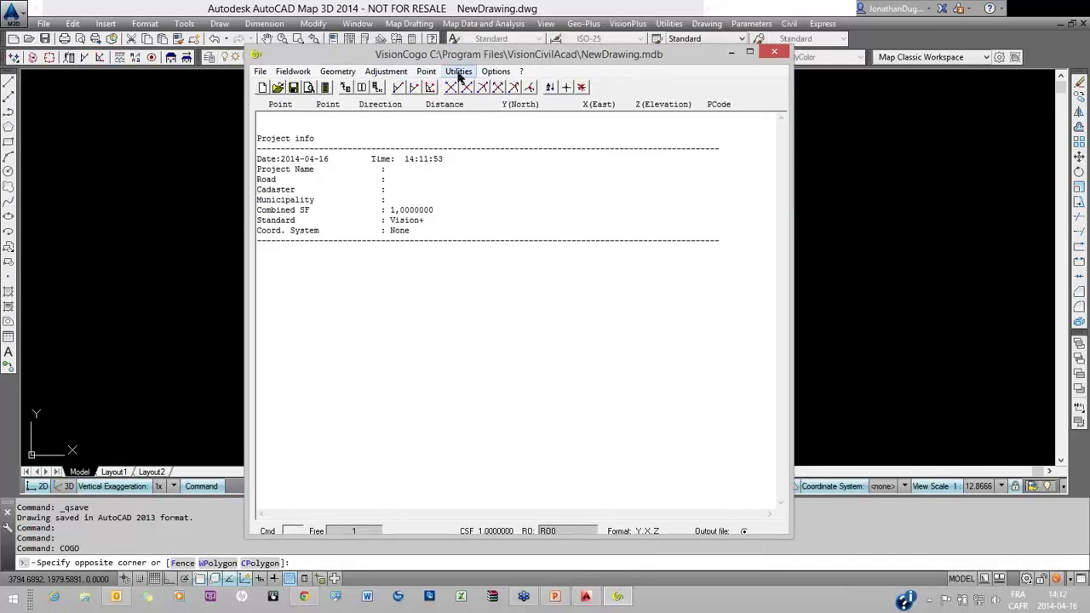
Start the ASCII -> MDB point import from VisionCogo's Utilities > Conversion menu.
{"action": "left_click", "coordinate": [459, 74]}
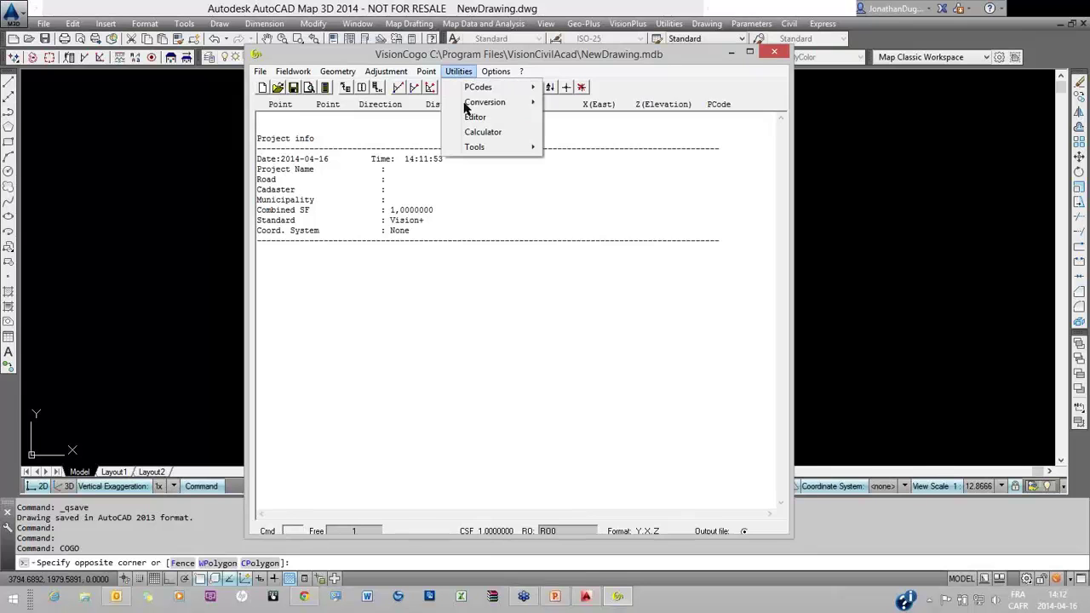
{"action": "mouse_move", "coordinate": [487, 102]}
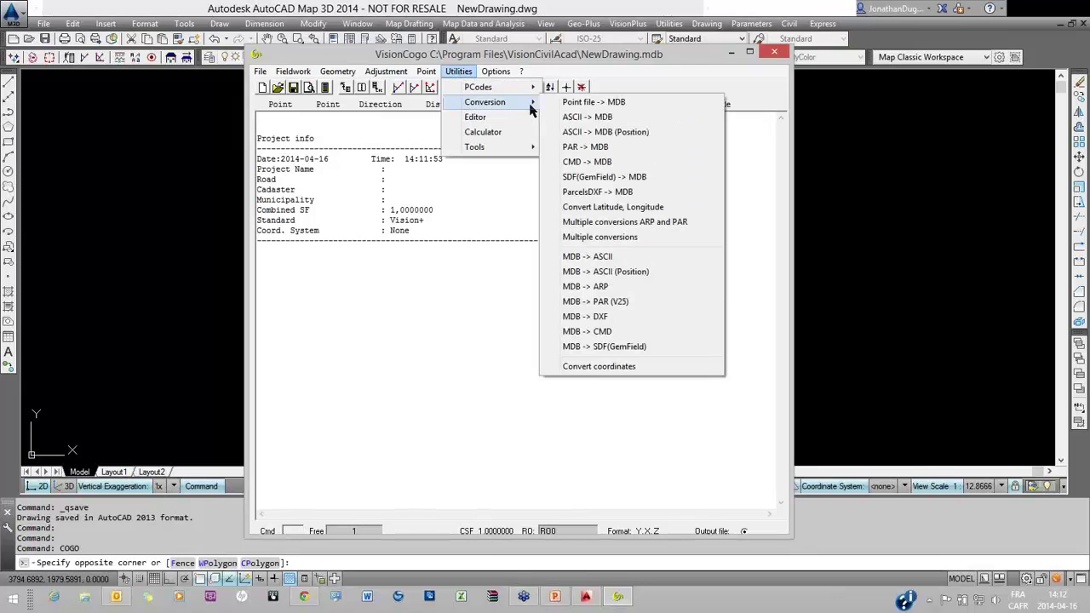
{"action": "left_click", "coordinate": [595, 122]}
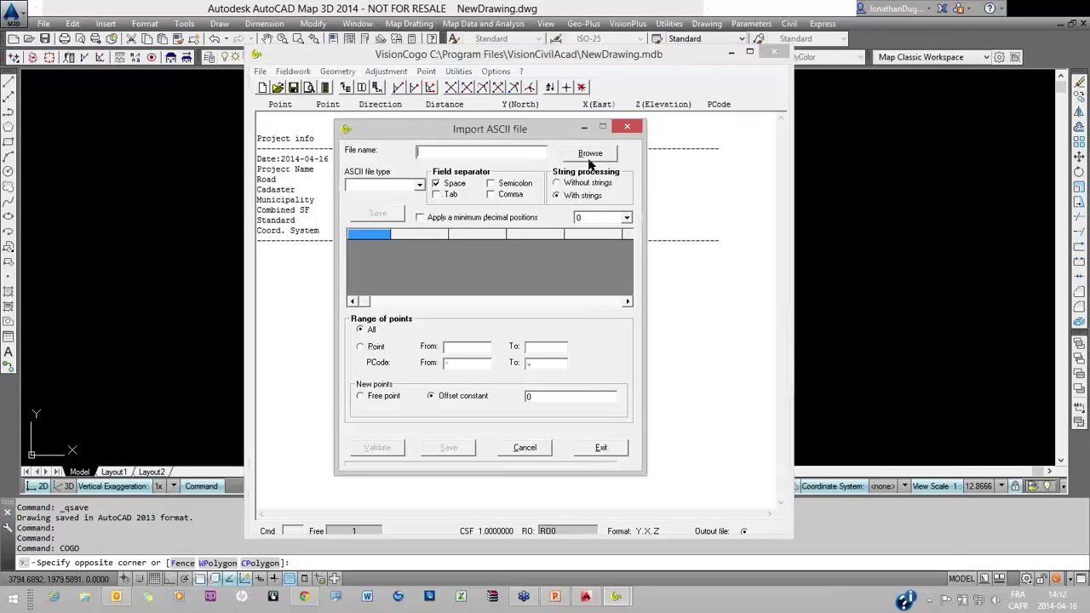
Load E:\Présentation\Webinar\ASCIIFile\Sample_ASCIIFile.asc, previewing points 10001–10004.
{"action": "left_click", "coordinate": [594, 159]}
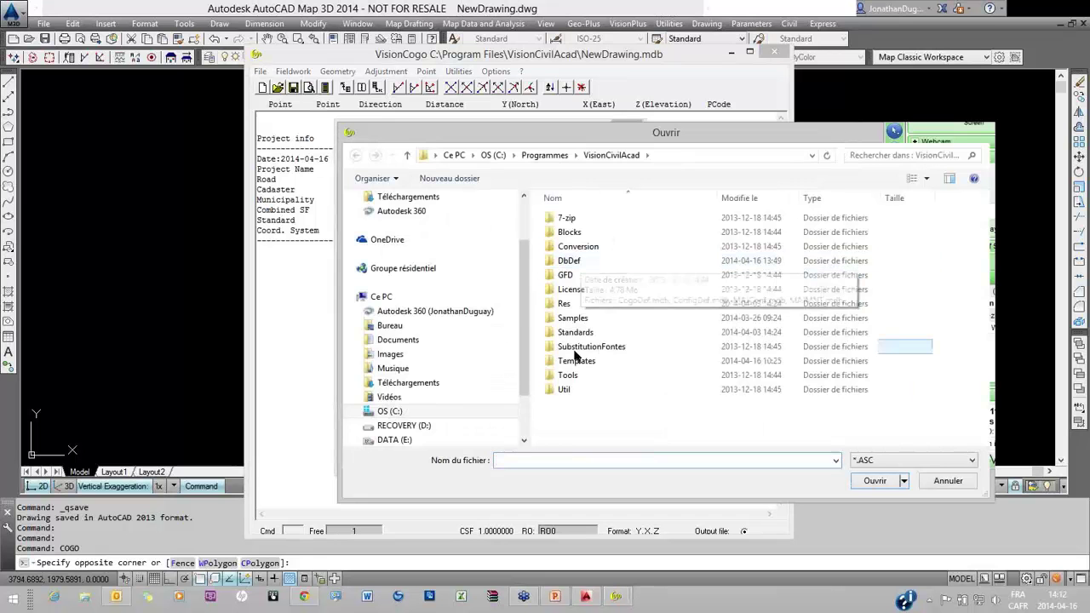
{"action": "left_click", "coordinate": [394, 439]}
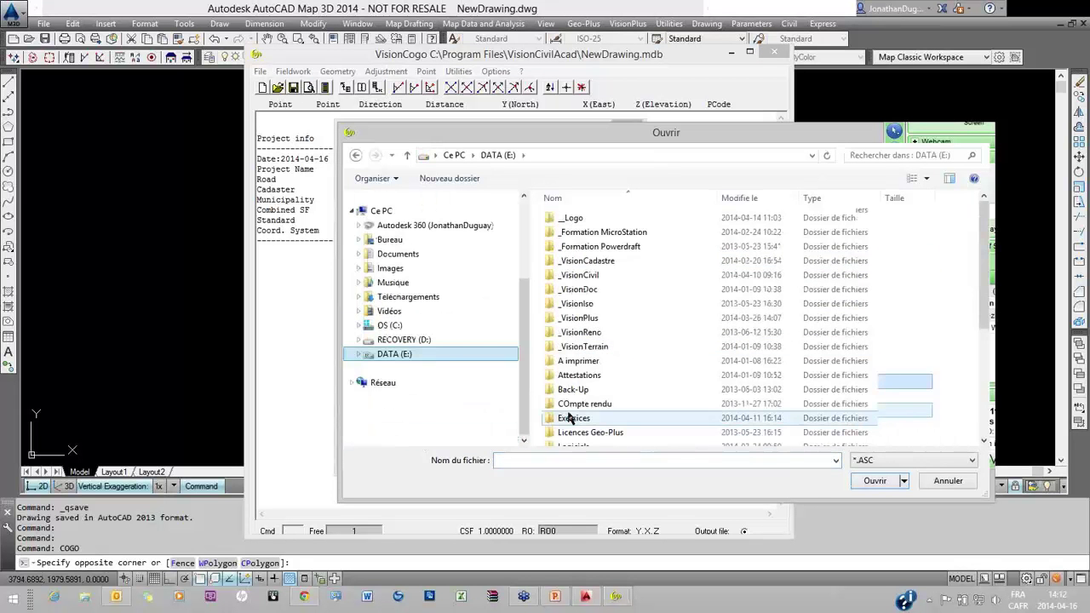
{"action": "left_click", "coordinate": [571, 418]}
{"action": "scroll", "coordinate": [571, 418], "scroll_direction": "down", "scroll_amount": 5}
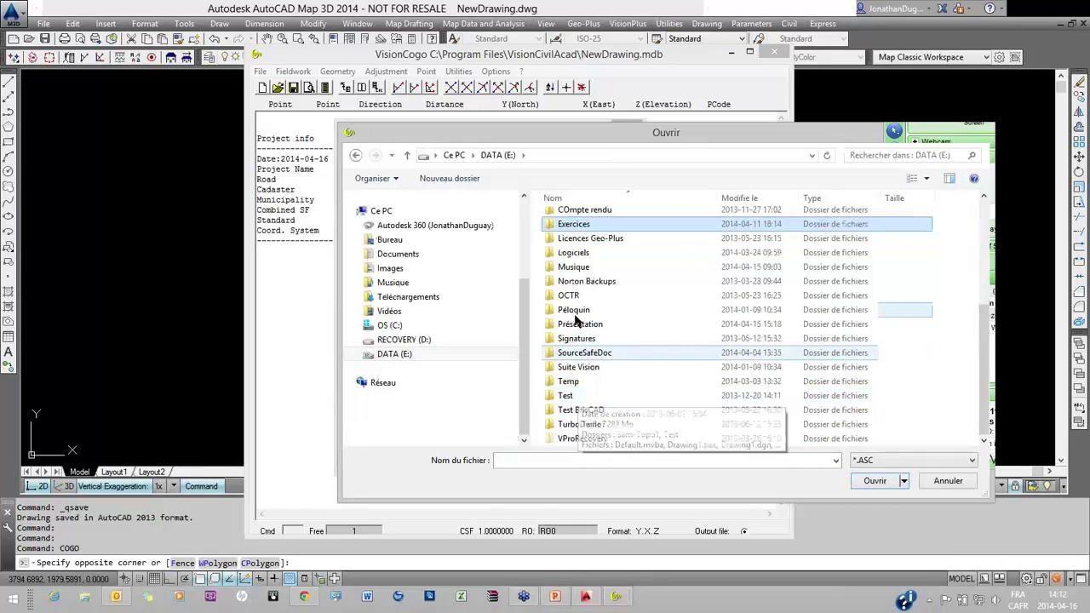
{"action": "left_click", "coordinate": [578, 323]}
{"action": "key", "text": "Return"}
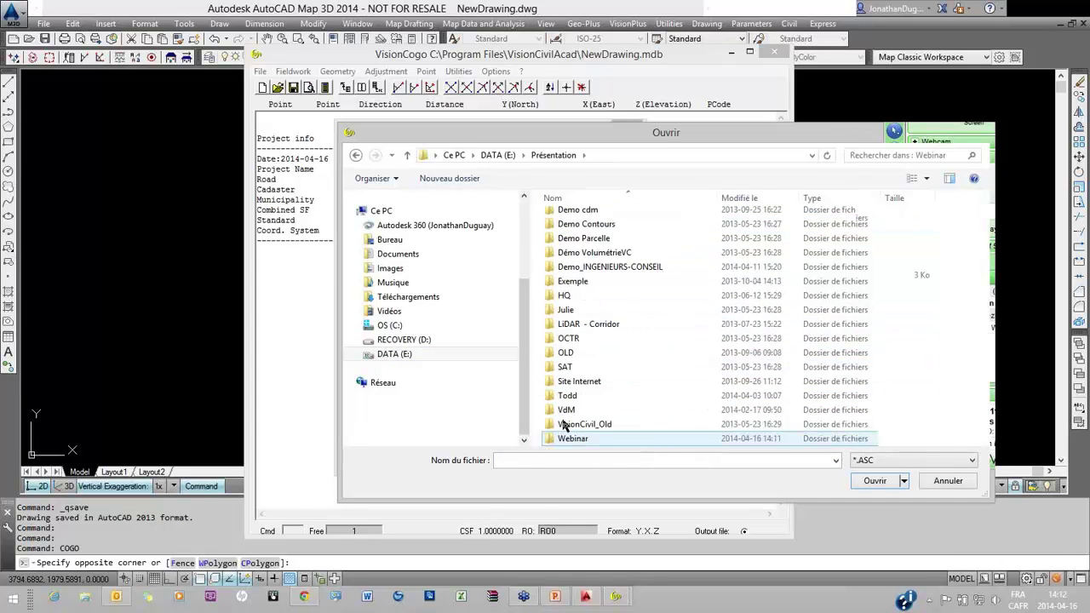
{"action": "double_click", "coordinate": [569, 437]}
{"action": "double_click", "coordinate": [566, 214]}
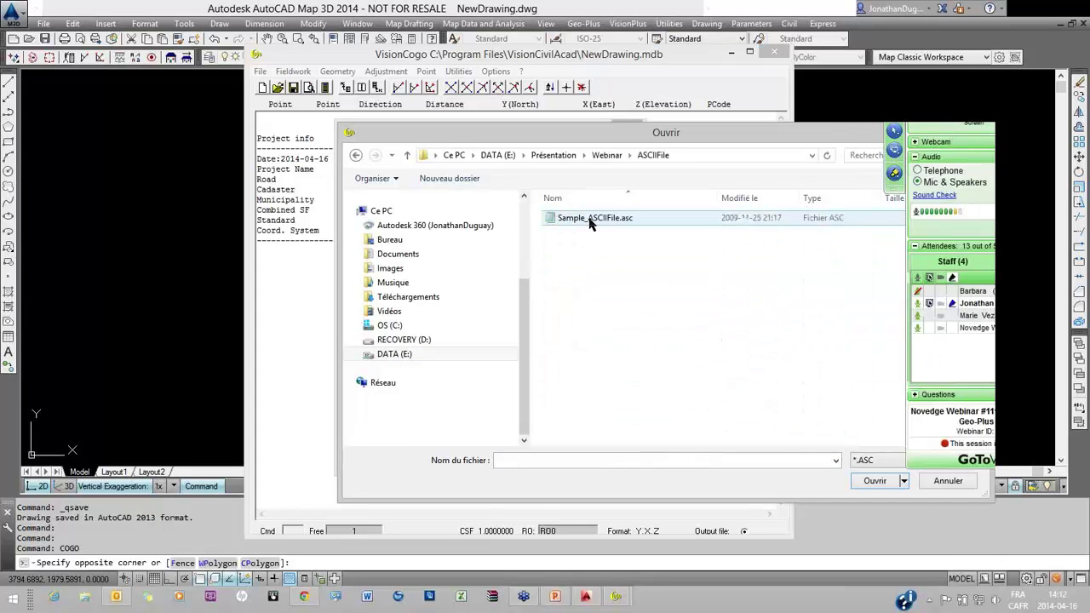
{"action": "double_click", "coordinate": [590, 220]}
{"action": "left_click", "coordinate": [419, 185]}
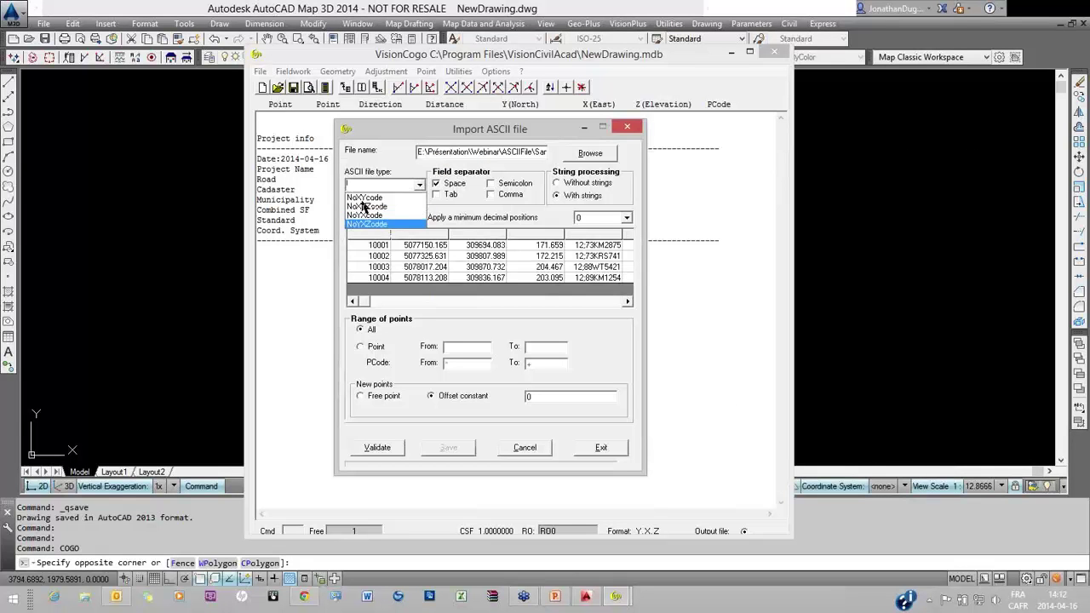
Set the ASCII file layout to NoYXZcode and validate the four imported points.
{"action": "left_click", "coordinate": [375, 224]}
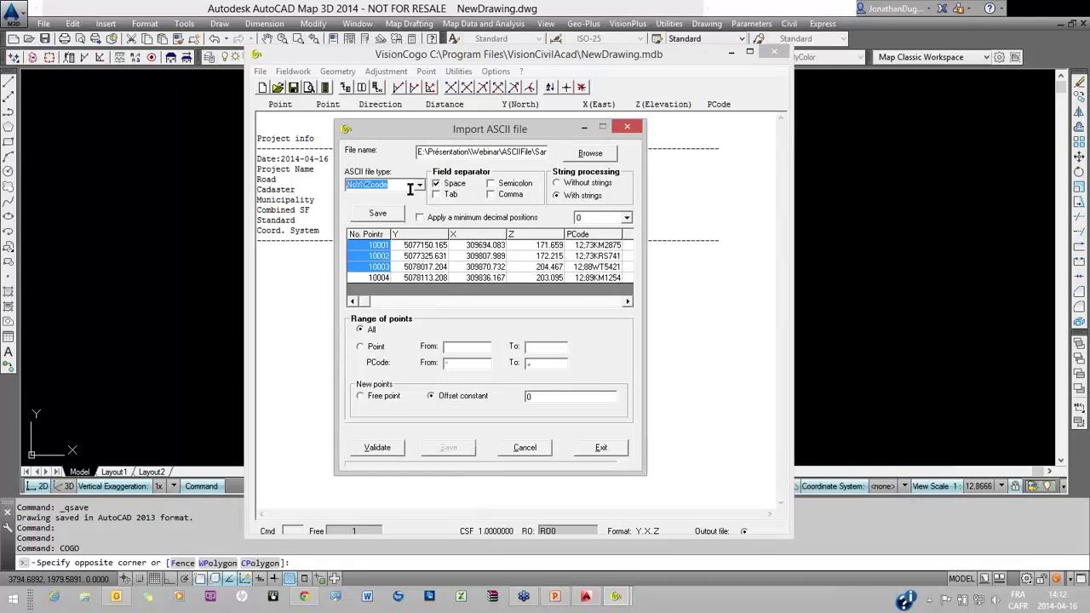
{"action": "left_click", "coordinate": [362, 182]}
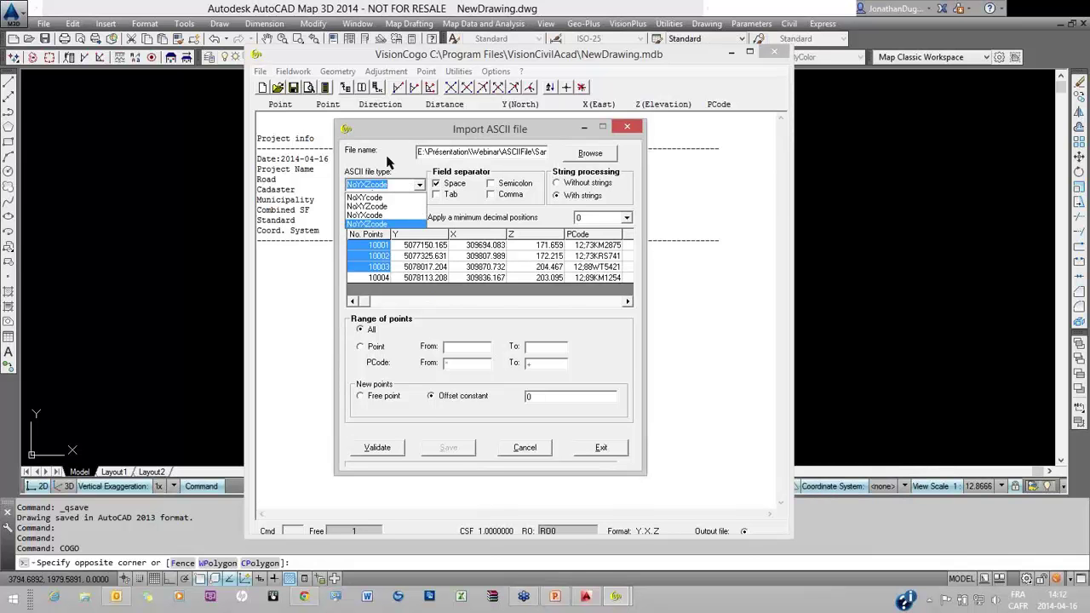
{"action": "left_click", "coordinate": [420, 185]}
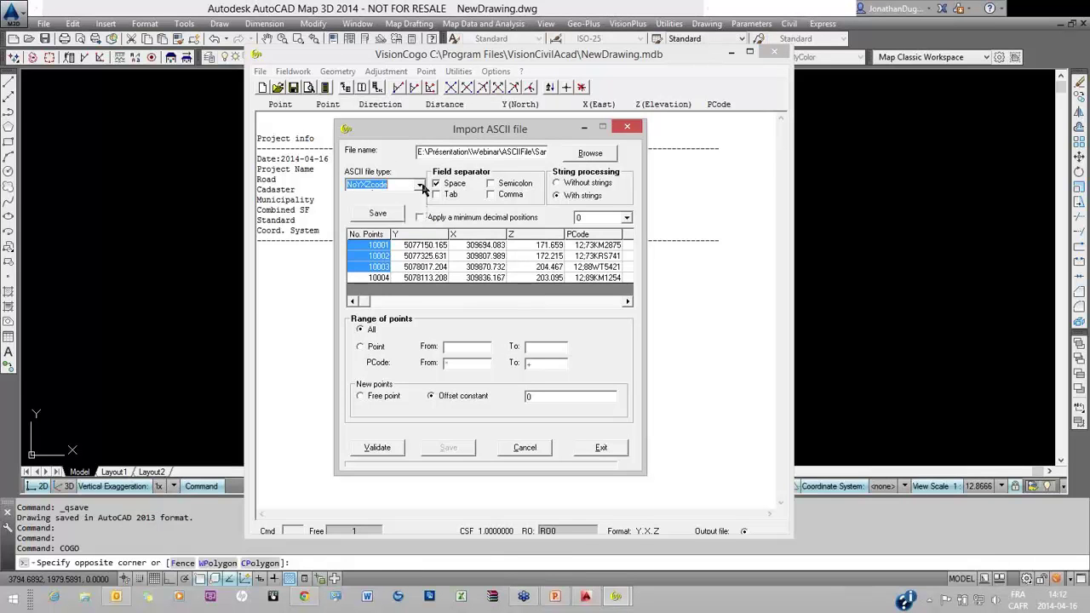
{"action": "left_click", "coordinate": [385, 184]}
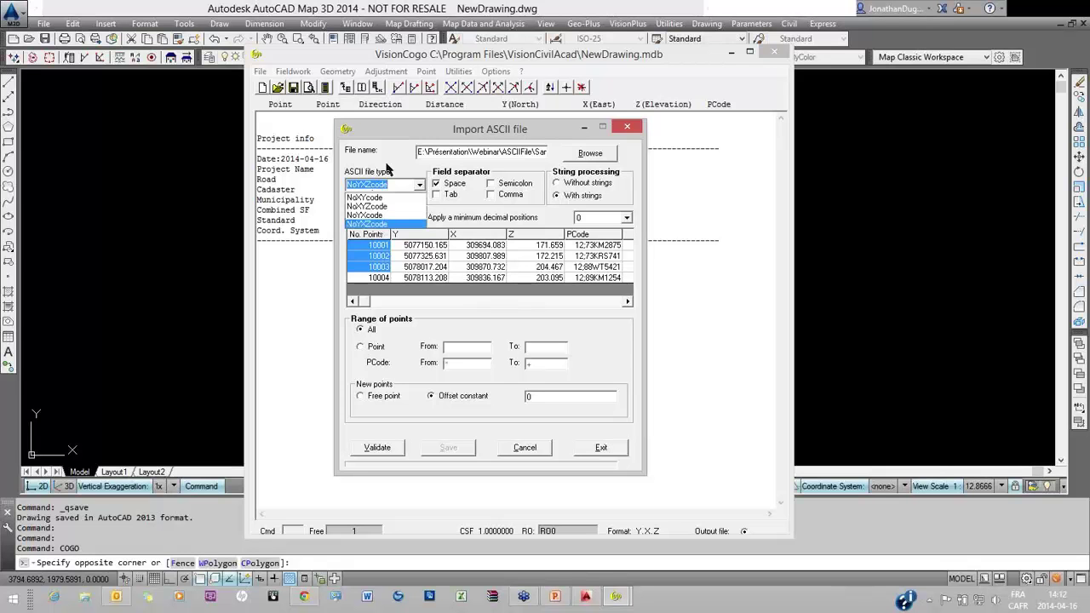
{"action": "left_click", "coordinate": [441, 181]}
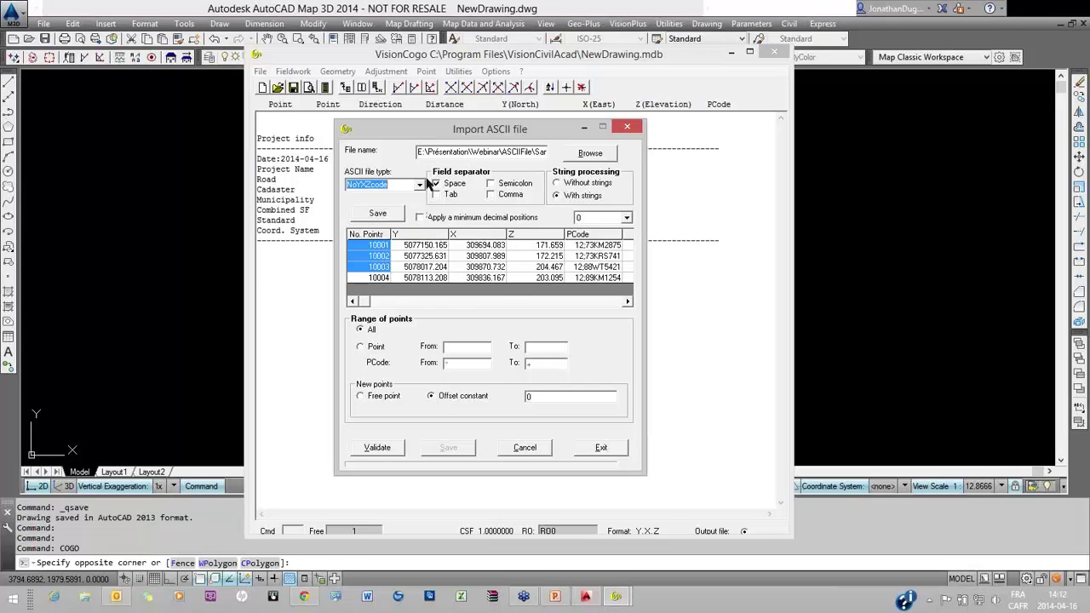
{"action": "left_click", "coordinate": [377, 448]}
{"action": "left_click", "coordinate": [394, 448]}
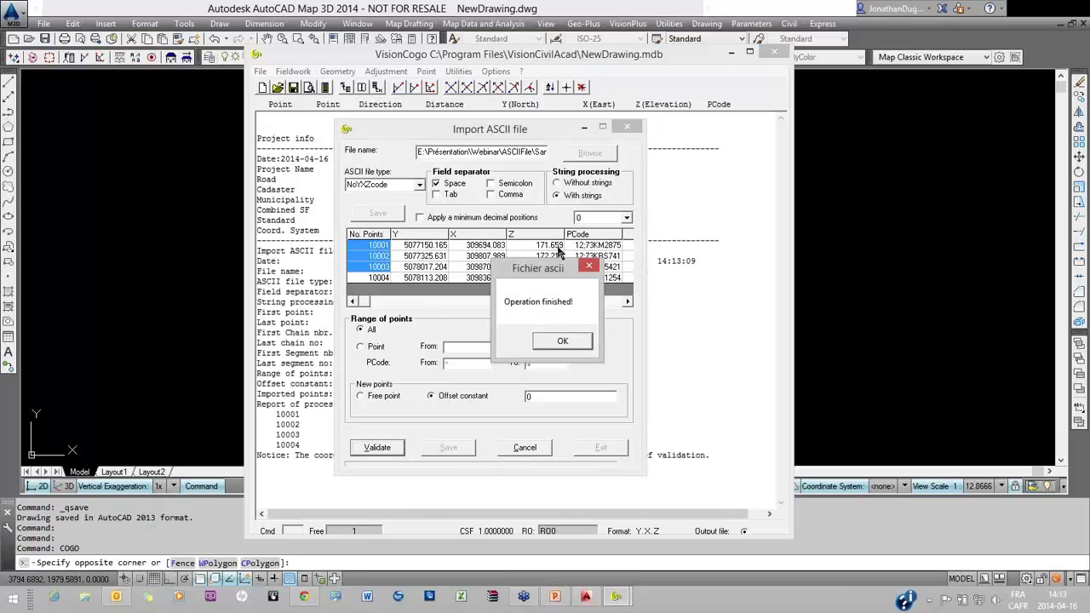
{"action": "left_click_drag", "start_coordinate": [542, 274], "coordinate": [594, 288]}
{"action": "left_click", "coordinate": [625, 359]}
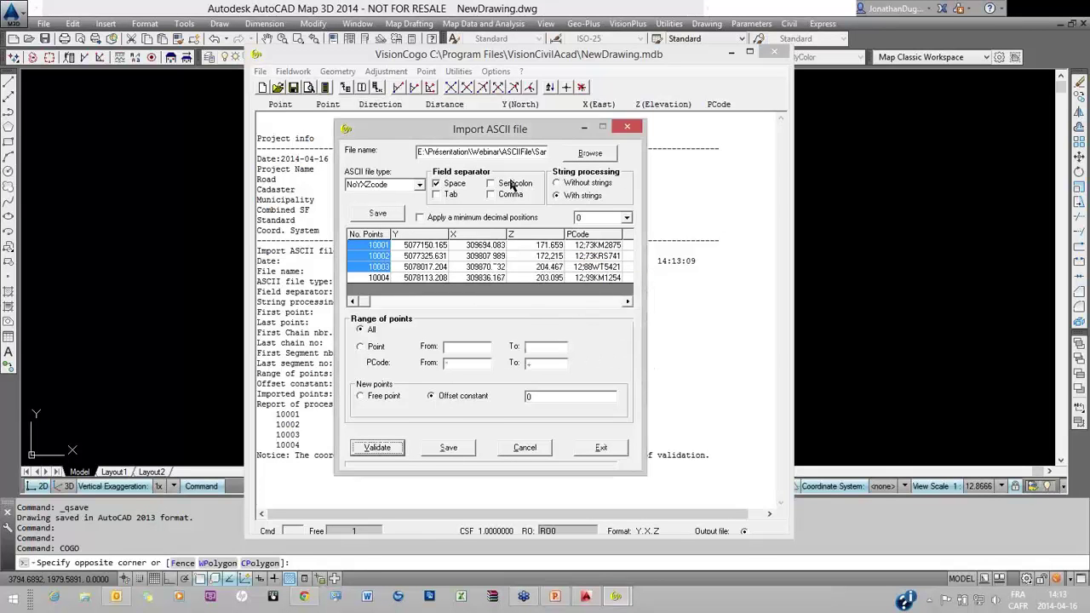
Save the validated coordinates to the database, exit the import and return to the drawing.
{"action": "left_click_drag", "start_coordinate": [562, 129], "coordinate": [570, 49]}
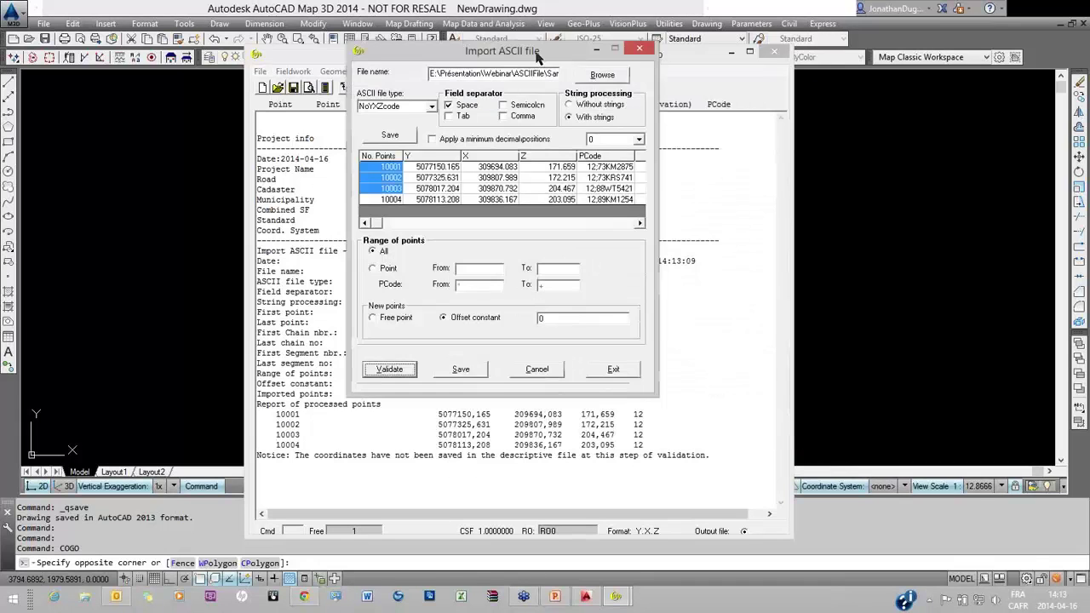
{"action": "left_click", "coordinate": [457, 368]}
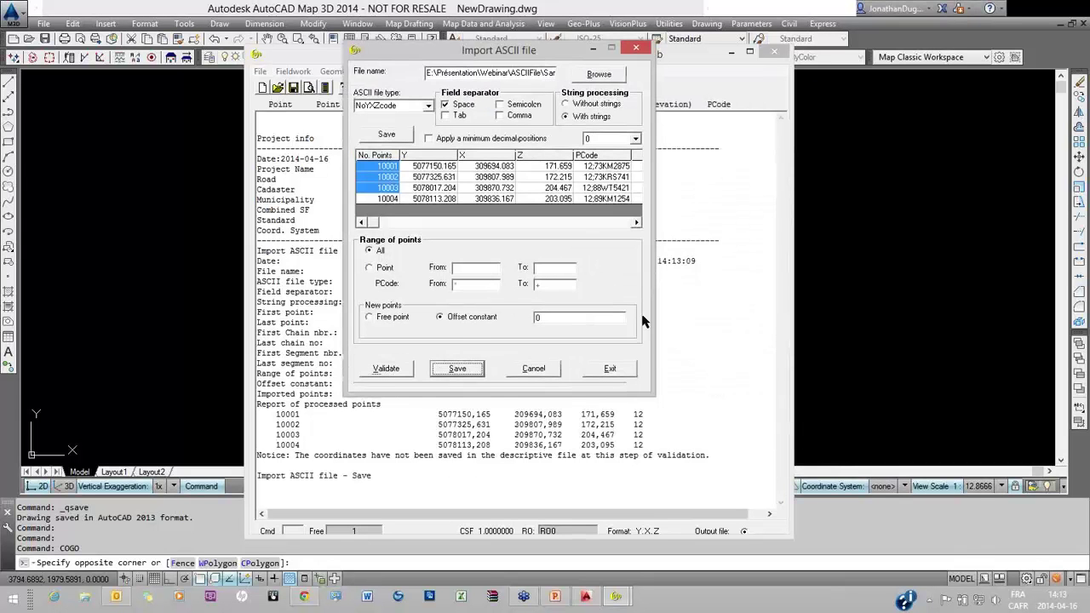
{"action": "left_click", "coordinate": [647, 349]}
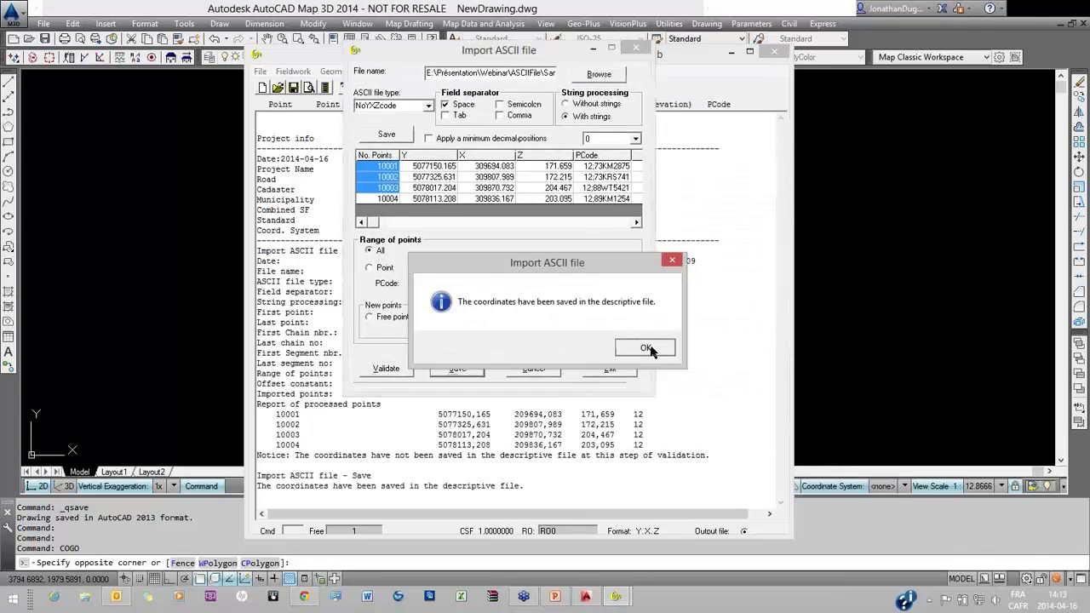
{"action": "left_click", "coordinate": [612, 370]}
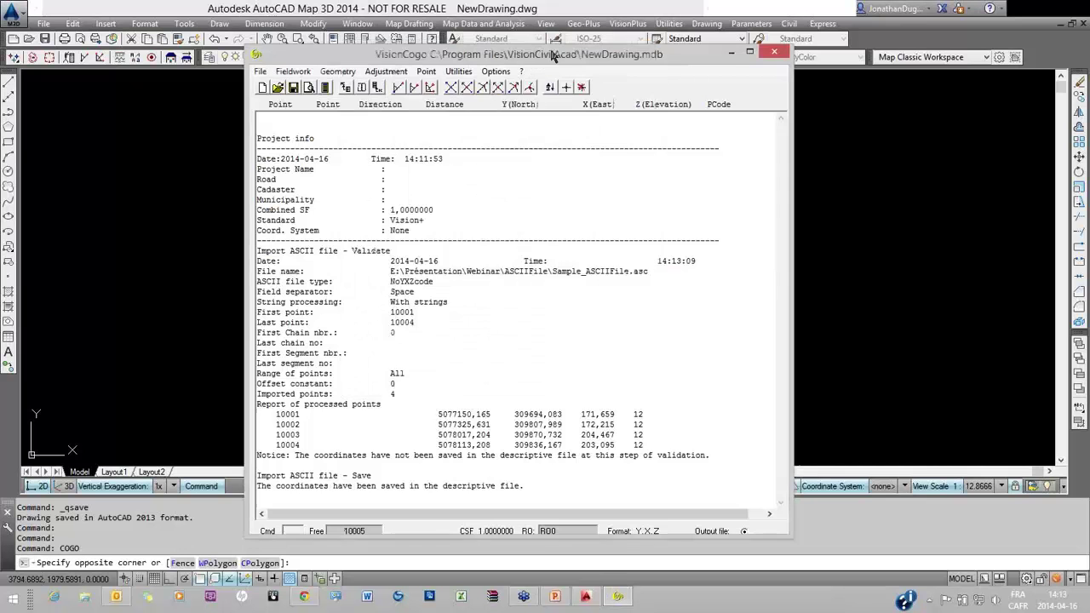
{"action": "left_click_drag", "start_coordinate": [592, 59], "coordinate": [730, 51]}
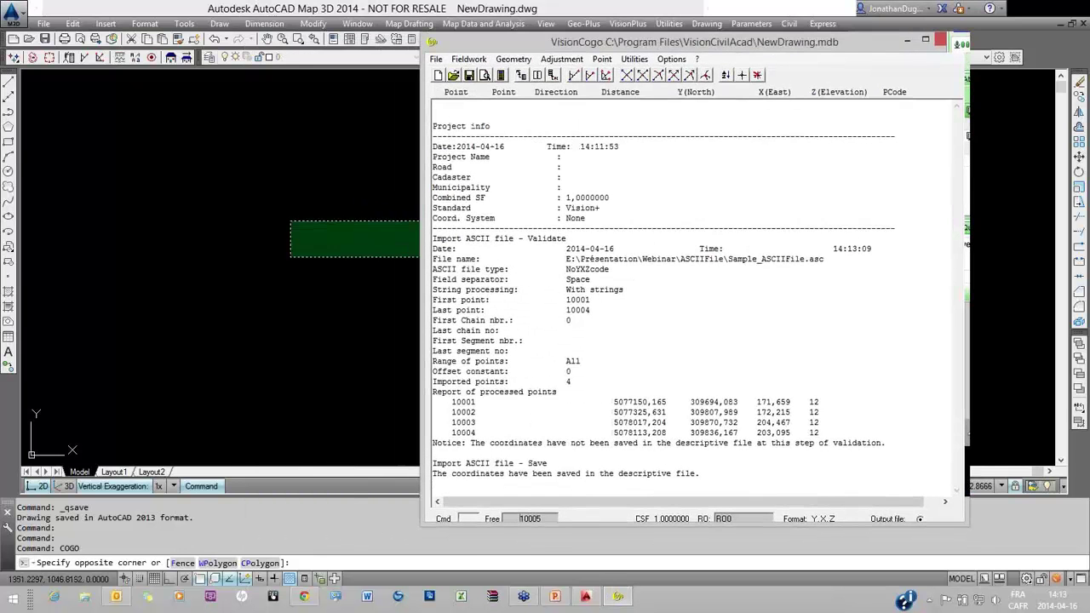
{"action": "left_click", "coordinate": [309, 251]}
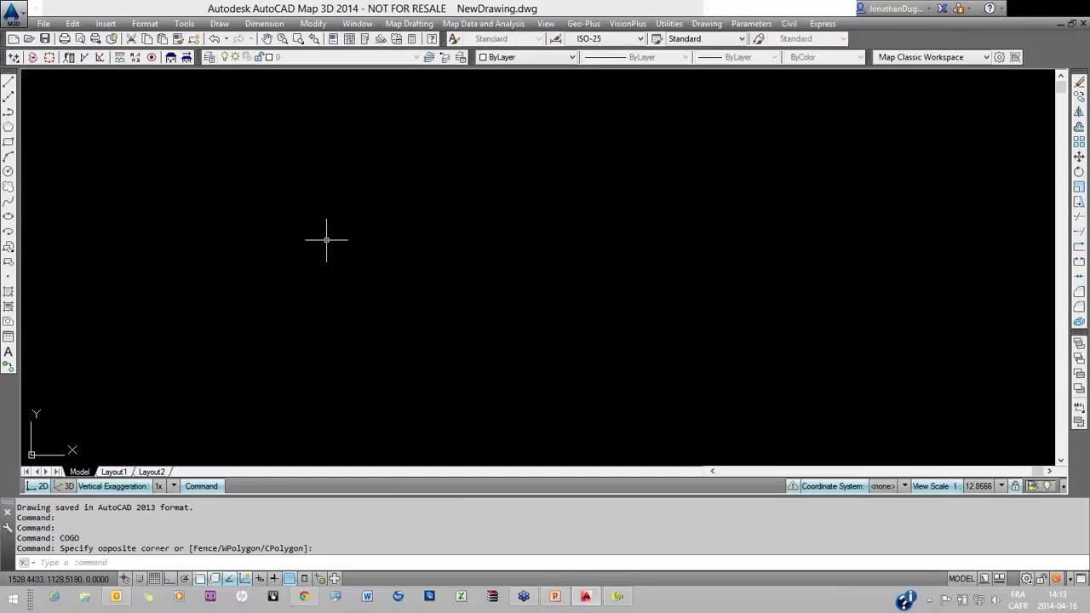
Zoom to extents (Z, E) to show the imported points, then zoom in and out around point 10004.
{"action": "type", "text": "z"}
{"action": "key", "text": "Return"}
{"action": "type", "text": "z"}
{"action": "key", "text": "Return"}
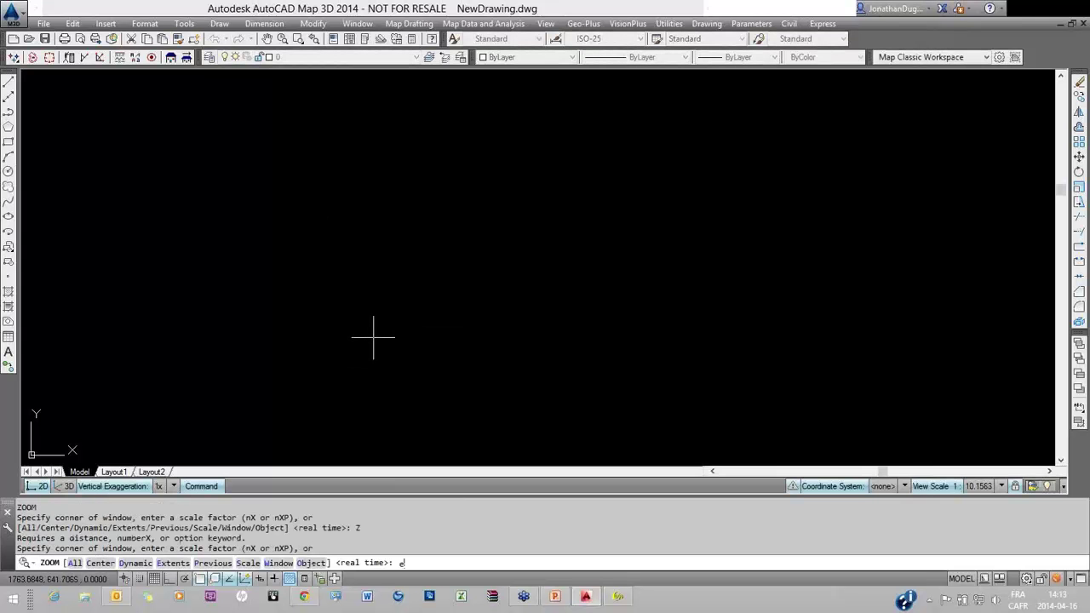
{"action": "type", "text": "e"}
{"action": "key", "text": "Return"}
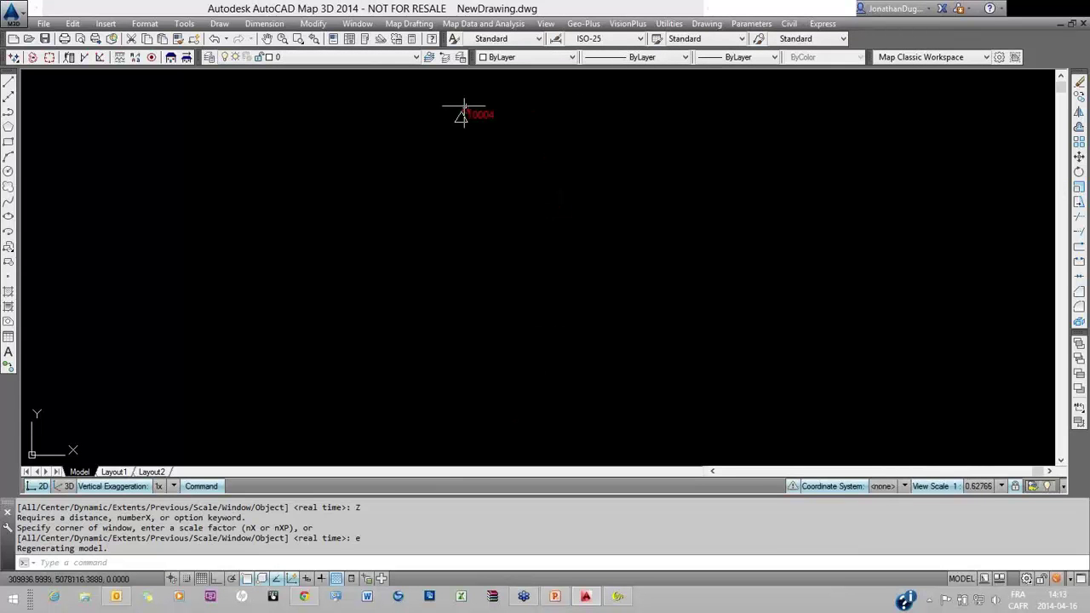
{"action": "scroll", "coordinate": [464, 108], "scroll_direction": "up", "scroll_amount": 8}
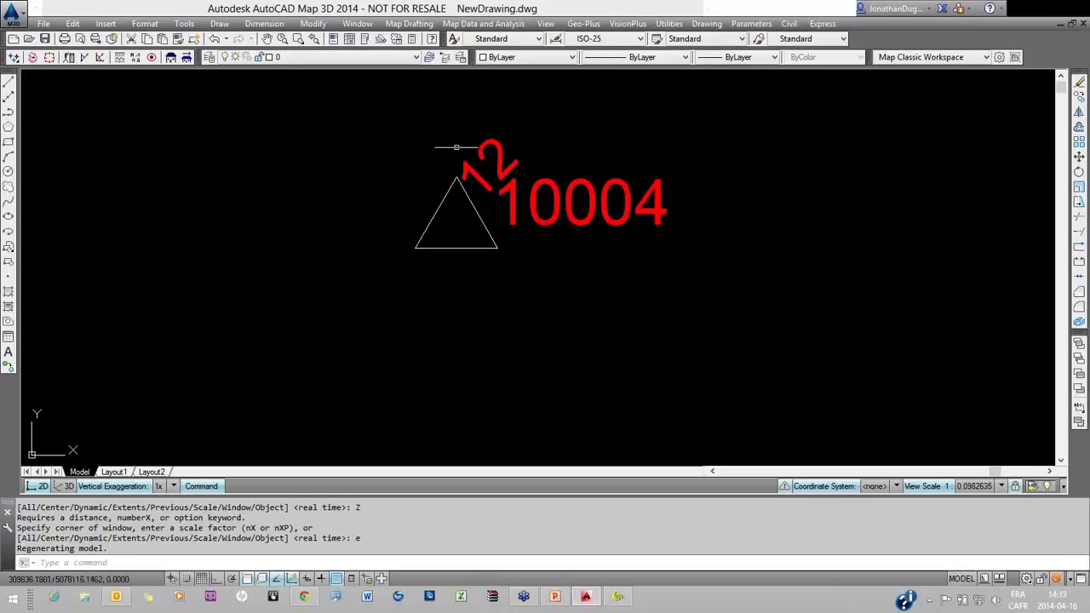
{"action": "scroll", "coordinate": [481, 226], "scroll_direction": "down", "scroll_amount": 13}
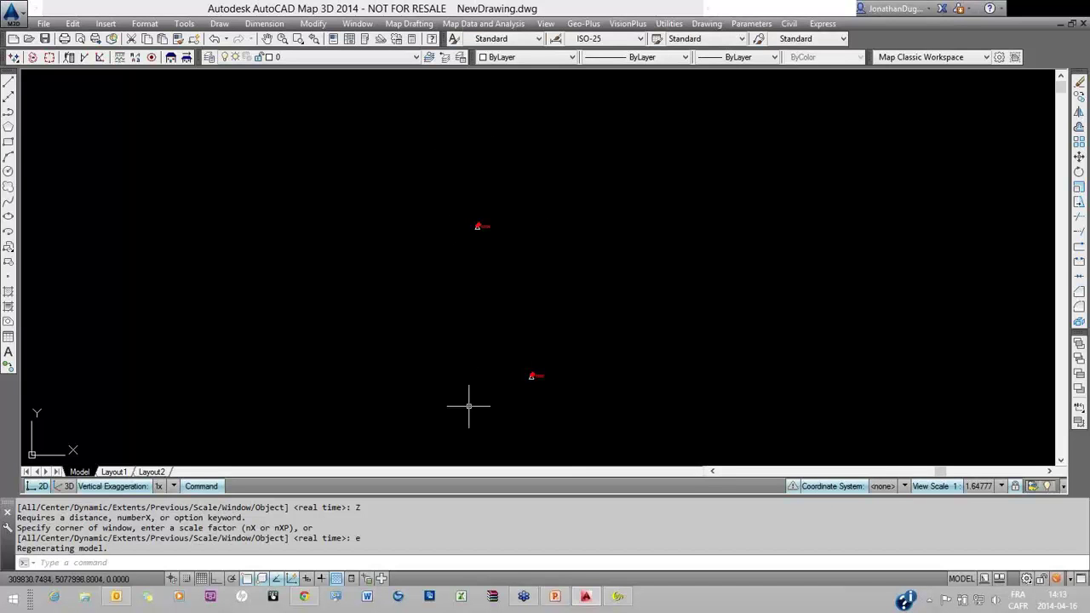
Bring VisionCogo forward and open Fieldwork > Import Raw File.
{"action": "left_click", "coordinate": [619, 599]}
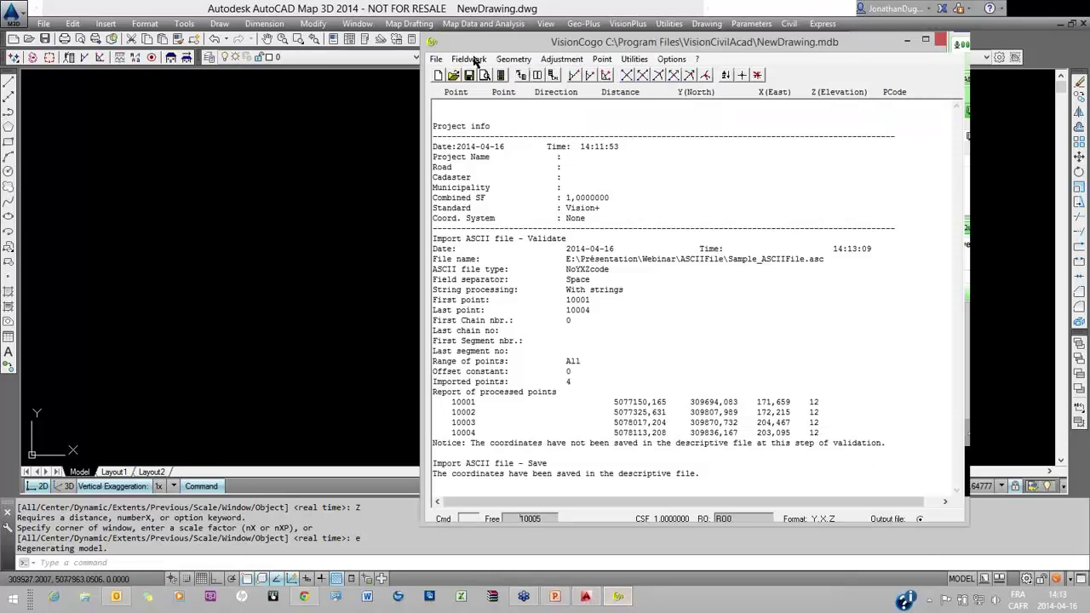
{"action": "left_click", "coordinate": [470, 59]}
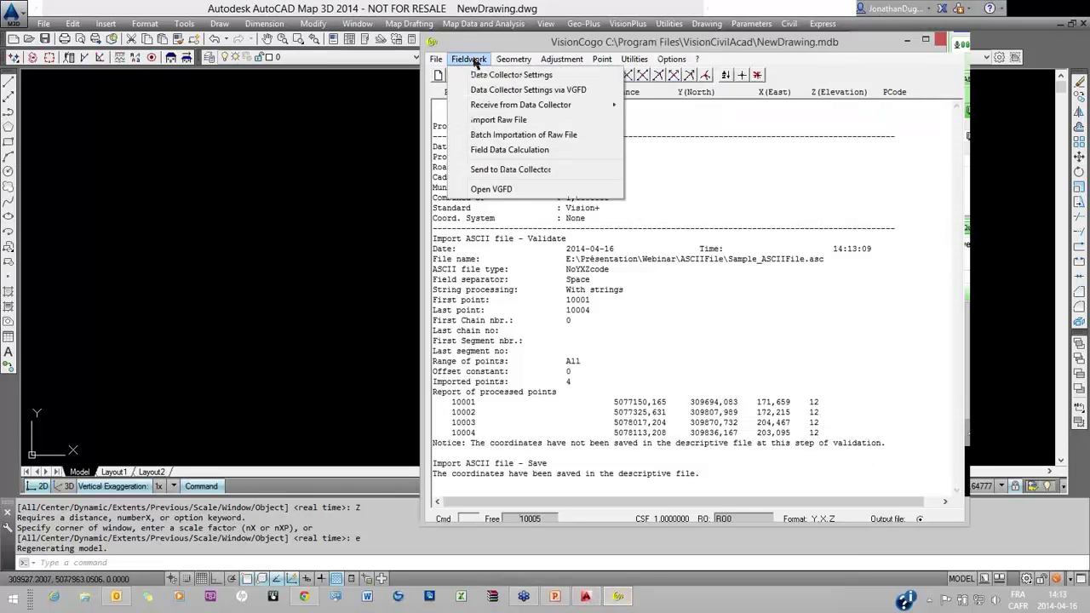
{"action": "left_click", "coordinate": [489, 124]}
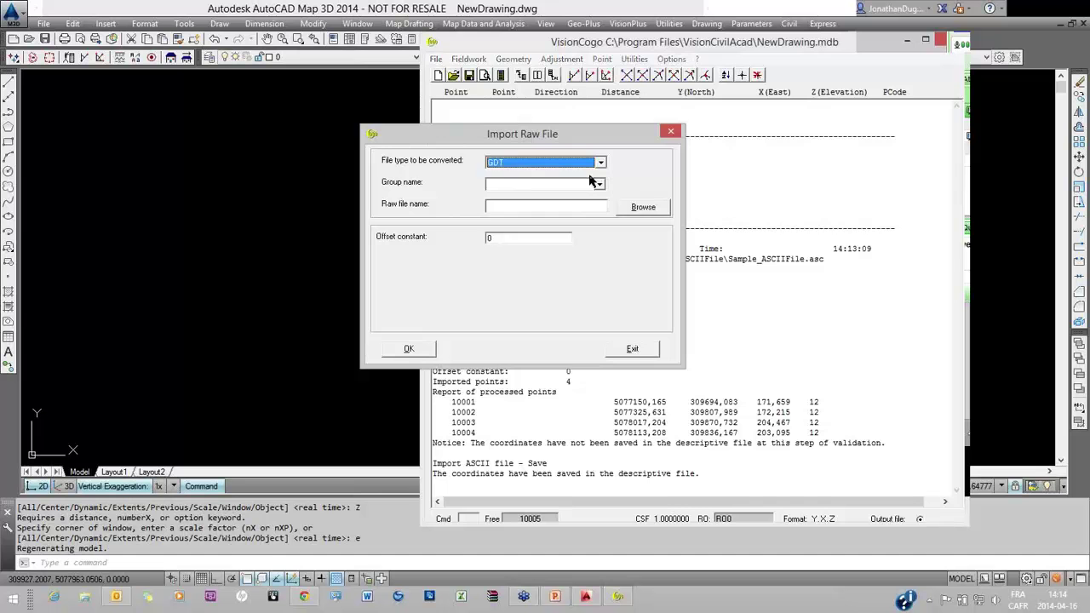
Keep GDT as the raw file type and enter 'Sample' as the group name.
{"action": "left_click", "coordinate": [602, 163]}
{"action": "scroll", "coordinate": [606, 209], "scroll_direction": "up", "scroll_amount": 1}
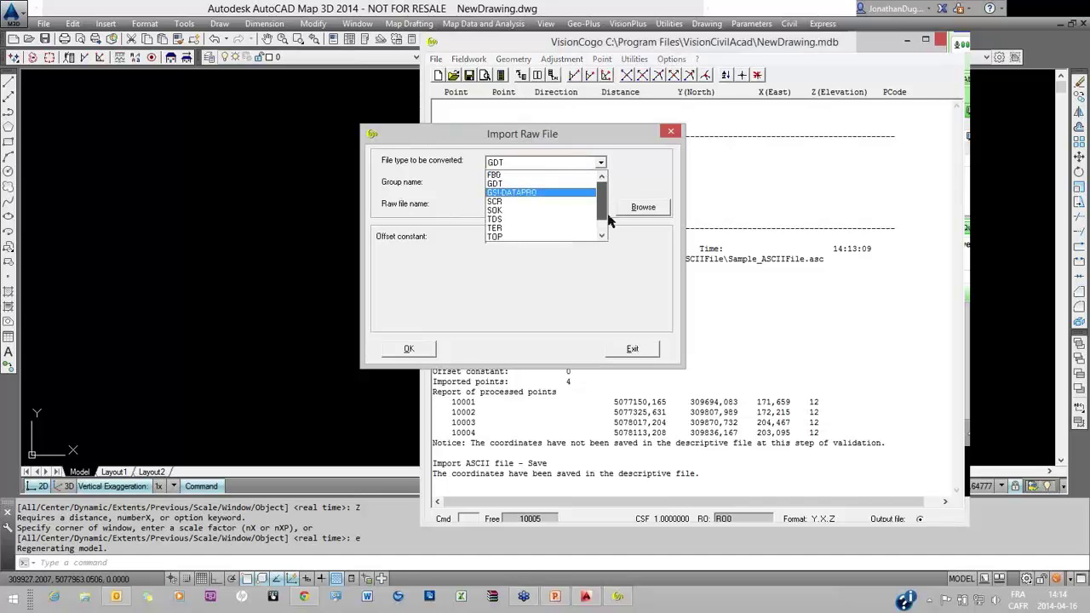
{"action": "scroll", "coordinate": [588, 205], "scroll_direction": "down", "scroll_amount": 1}
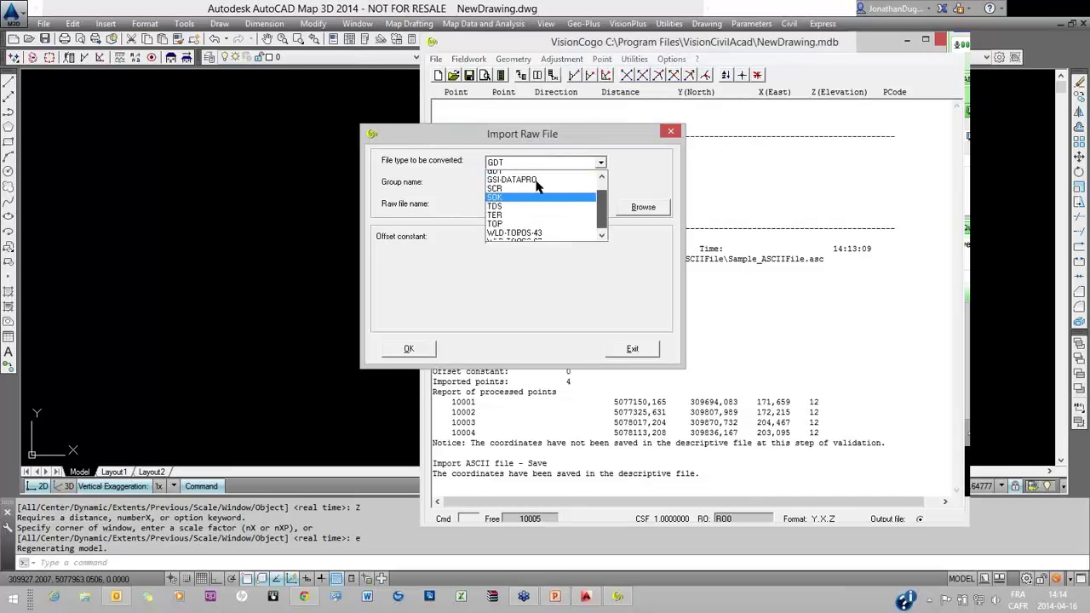
{"action": "left_click", "coordinate": [569, 183]}
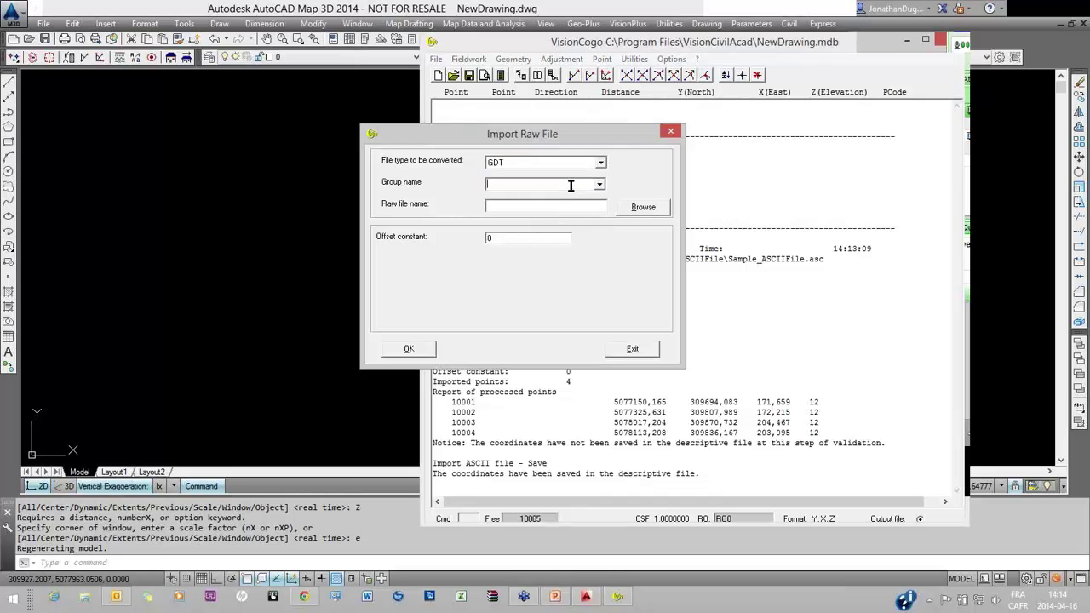
{"action": "type", "text": "Sample"}
Select E:\Présentation\Webinar\RawFile\Sample_RawFile.gdt and run the raw file import.
{"action": "left_click", "coordinate": [643, 209]}
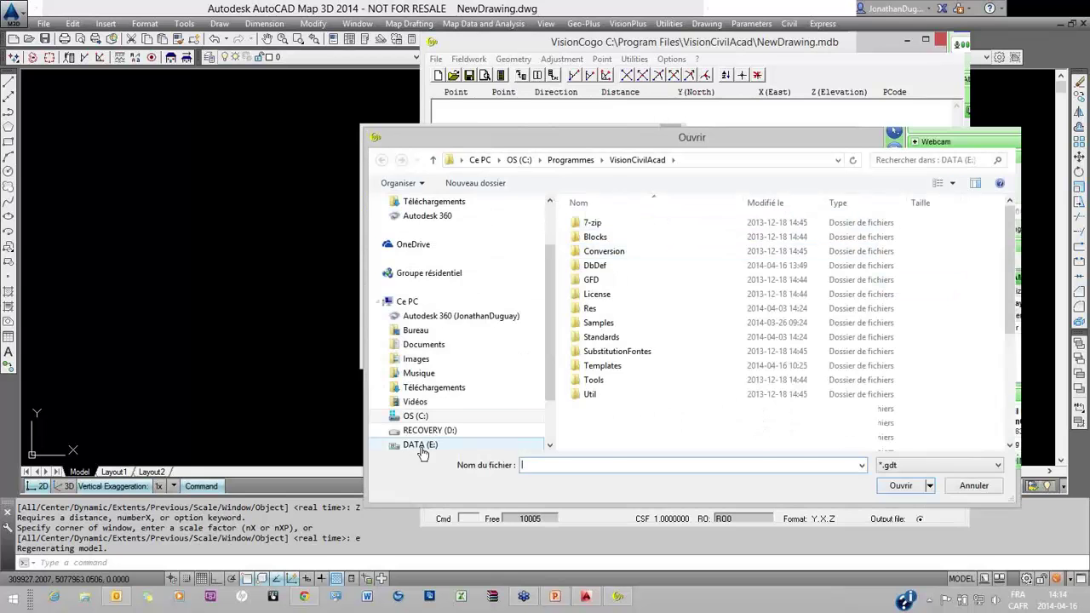
{"action": "left_click", "coordinate": [420, 416]}
{"action": "scroll", "coordinate": [598, 423], "scroll_direction": "down", "scroll_amount": 4}
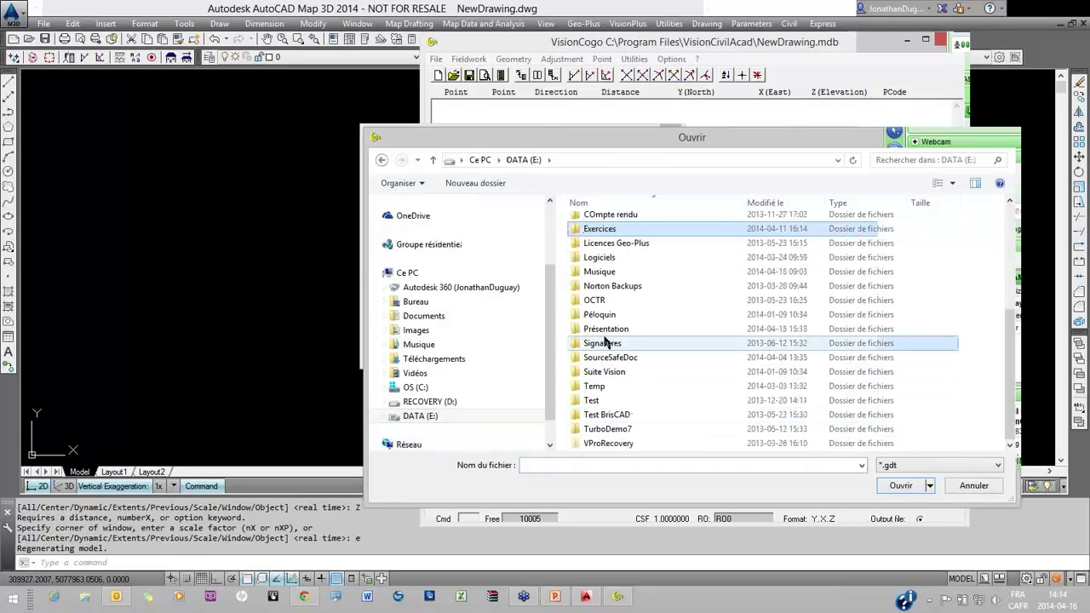
{"action": "double_click", "coordinate": [606, 330]}
{"action": "double_click", "coordinate": [597, 340]}
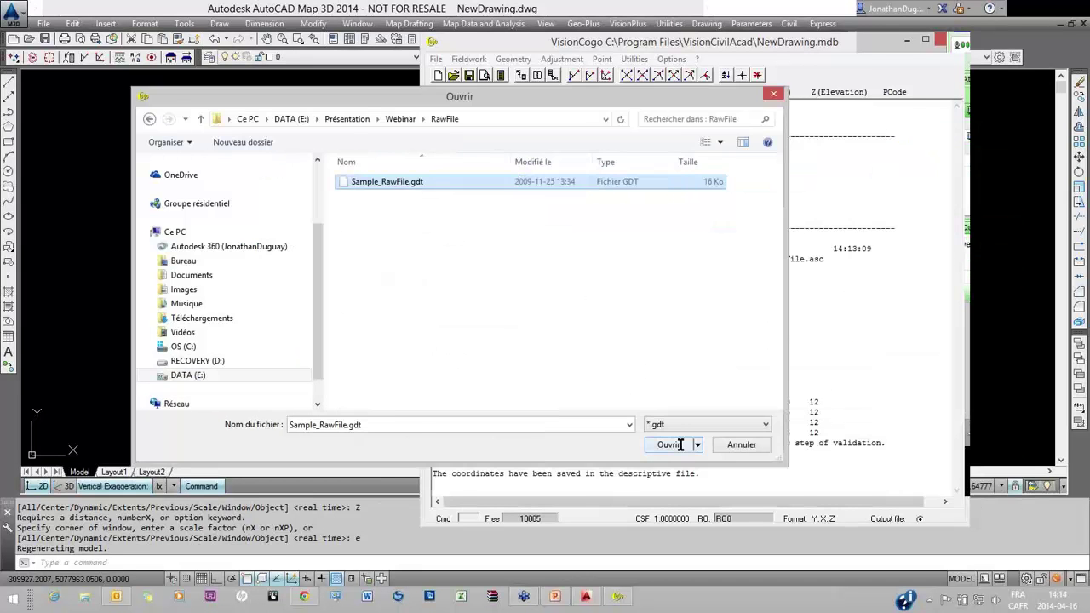
{"action": "left_click", "coordinate": [901, 486]}
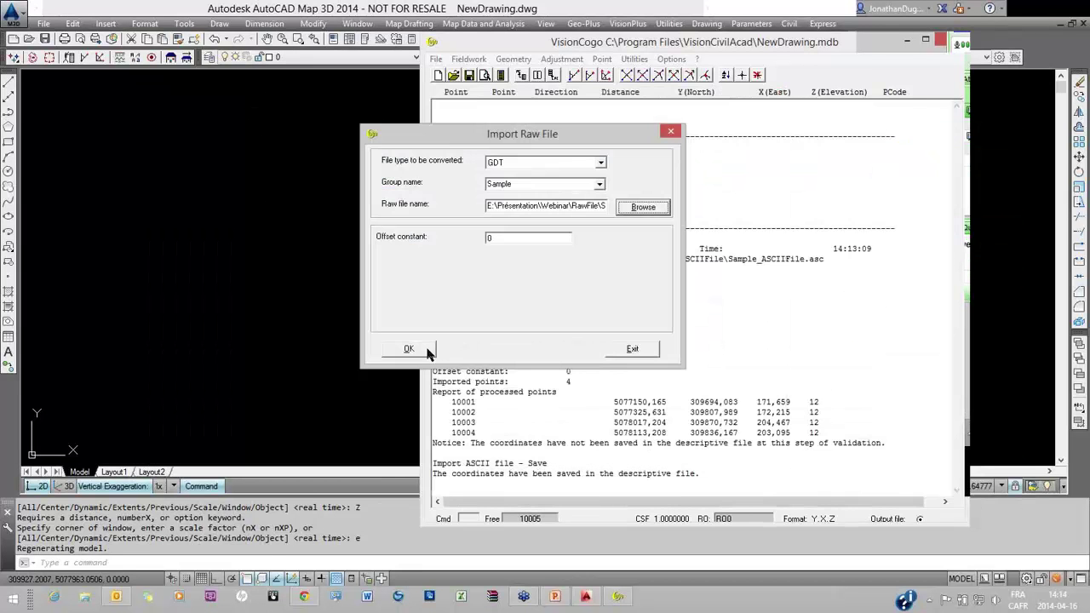
{"action": "left_click", "coordinate": [427, 351]}
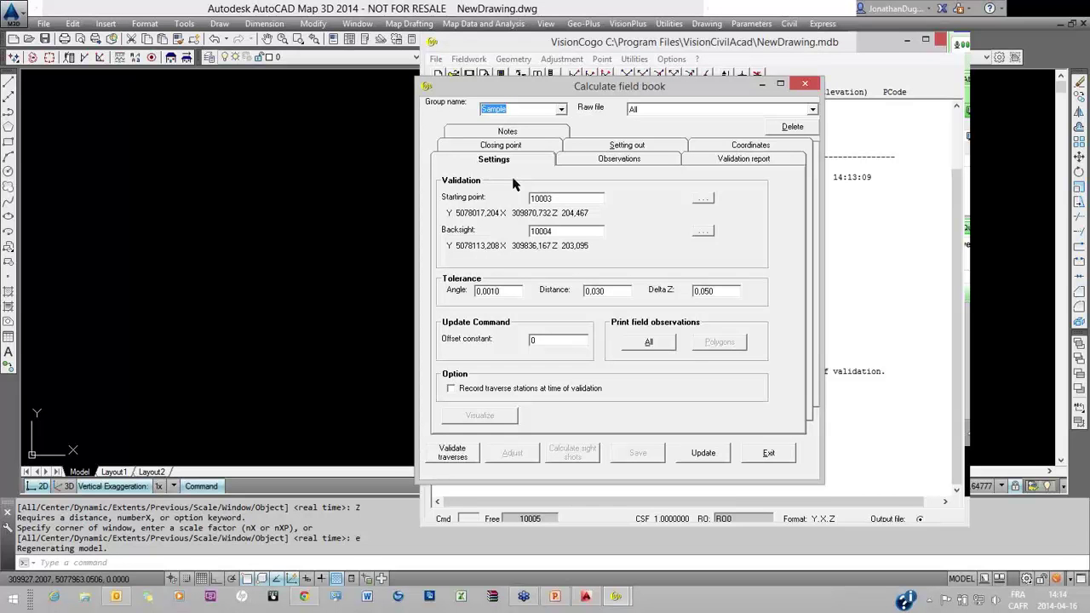
Validate the Sample traverses, skip the observation in error, and preview them in the Viewer.
{"action": "left_click", "coordinate": [463, 459]}
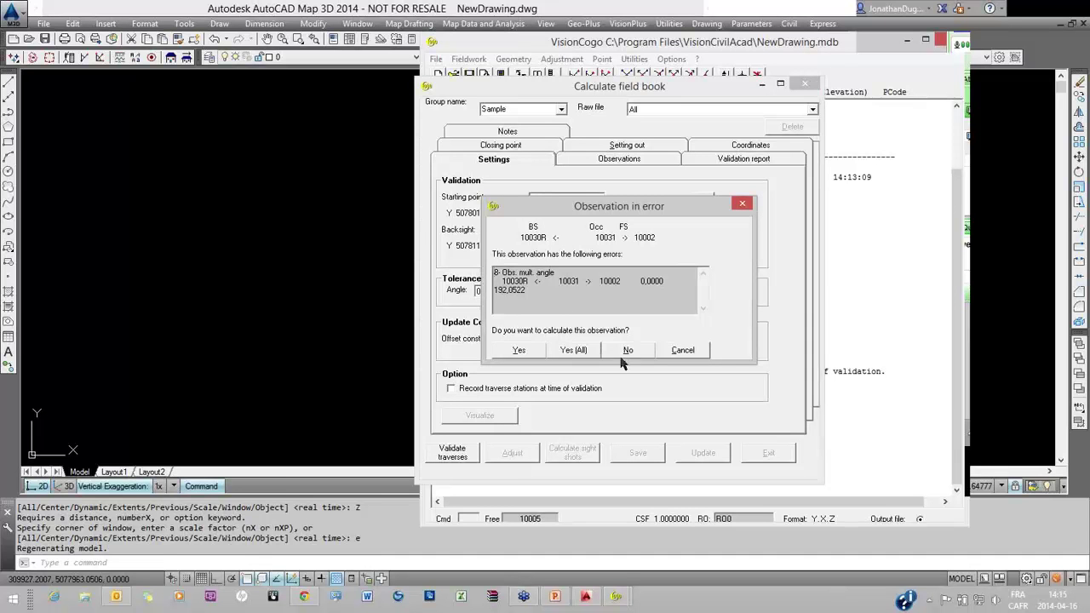
{"action": "left_click", "coordinate": [624, 350]}
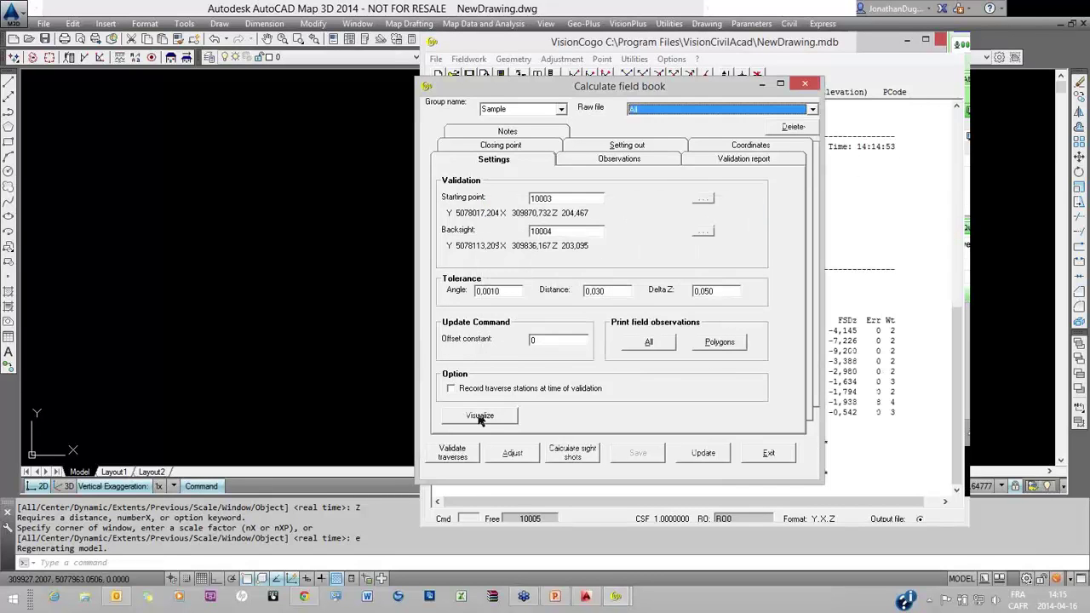
{"action": "left_click", "coordinate": [480, 416]}
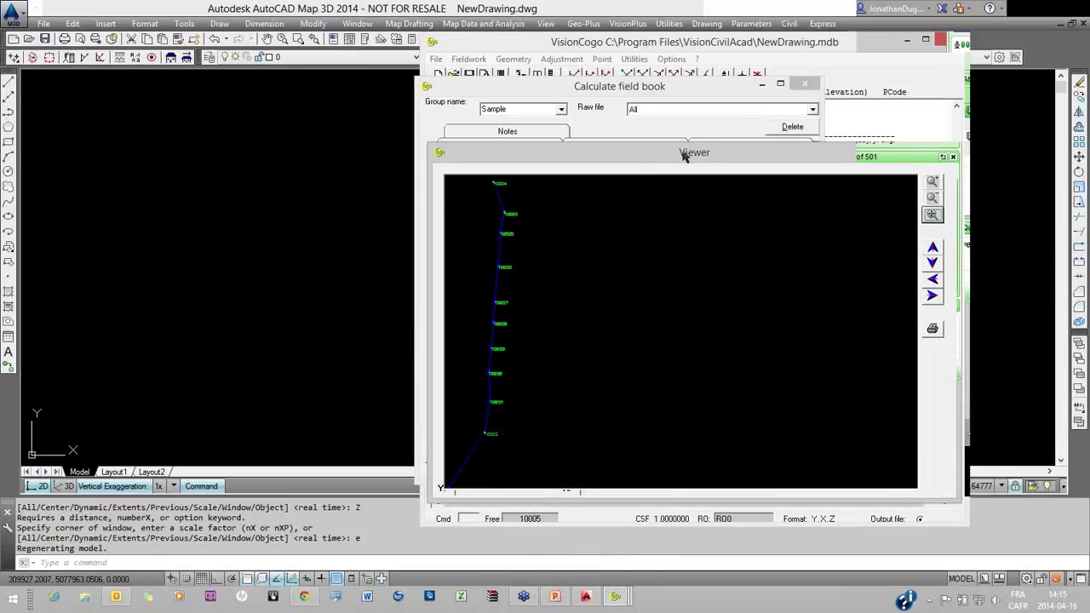
{"action": "left_click_drag", "start_coordinate": [575, 161], "coordinate": [476, 161]}
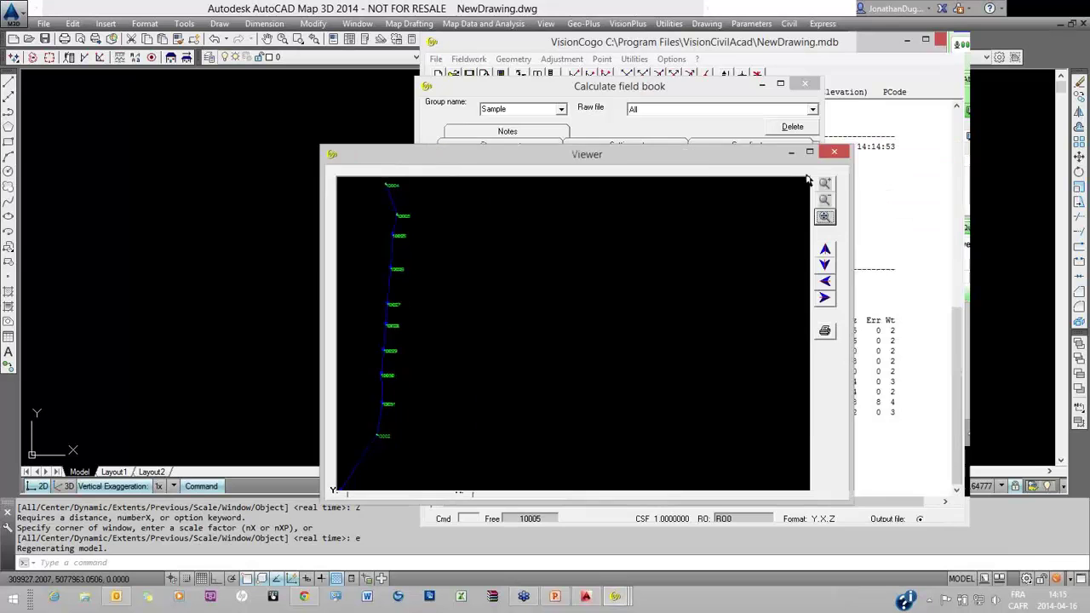
{"action": "left_click", "coordinate": [832, 151]}
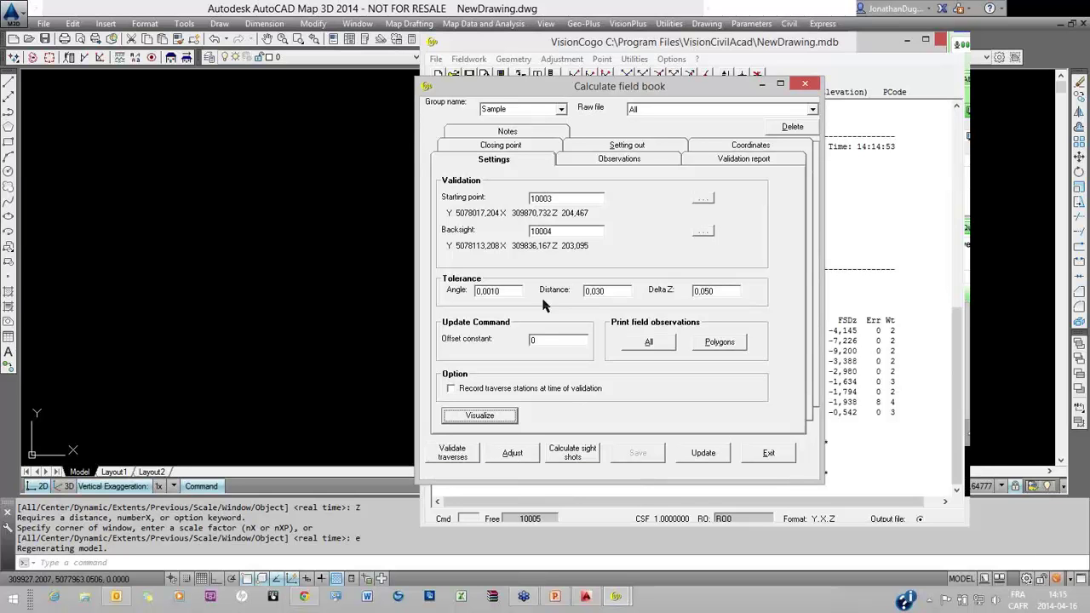
Calculate all sight shots, averaging the four 10002 duplicates and keeping existing 10001 coordinates.
{"action": "left_click", "coordinate": [571, 456]}
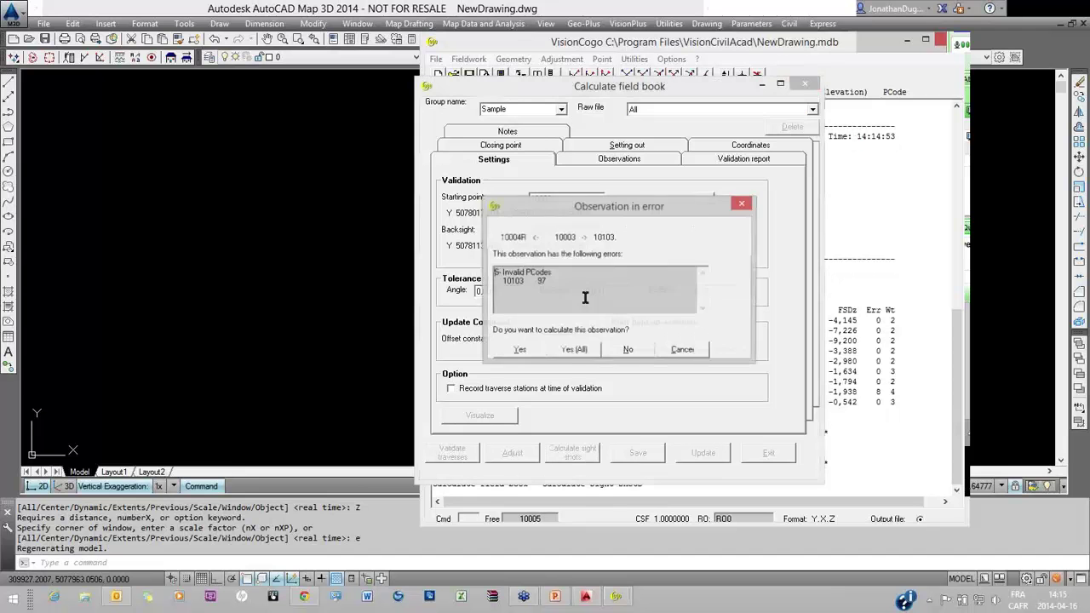
{"action": "left_click", "coordinate": [577, 354]}
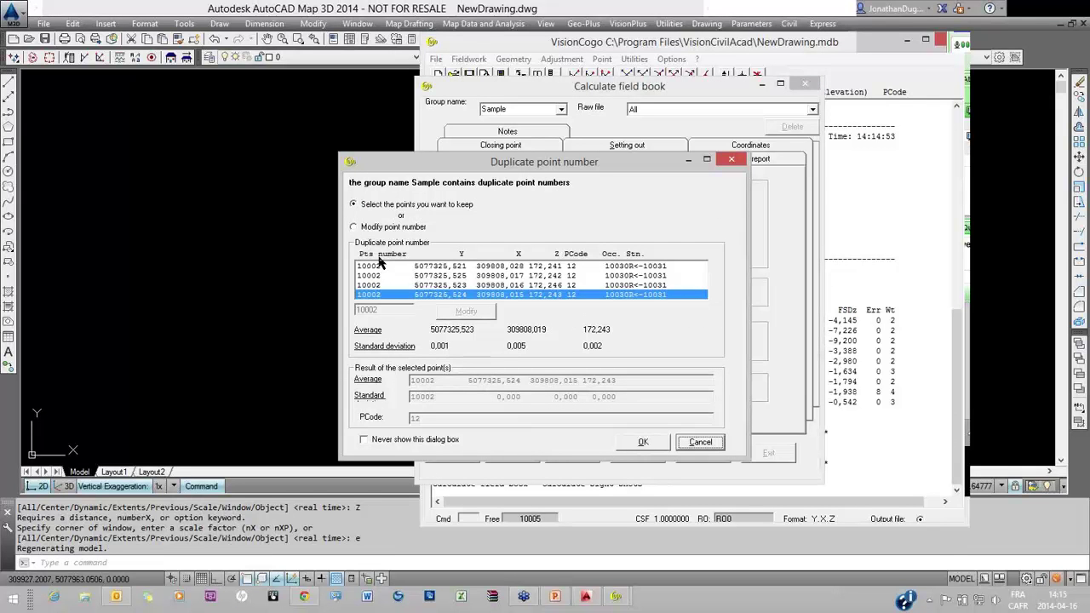
{"action": "left_click_drag", "start_coordinate": [396, 266], "coordinate": [400, 295]}
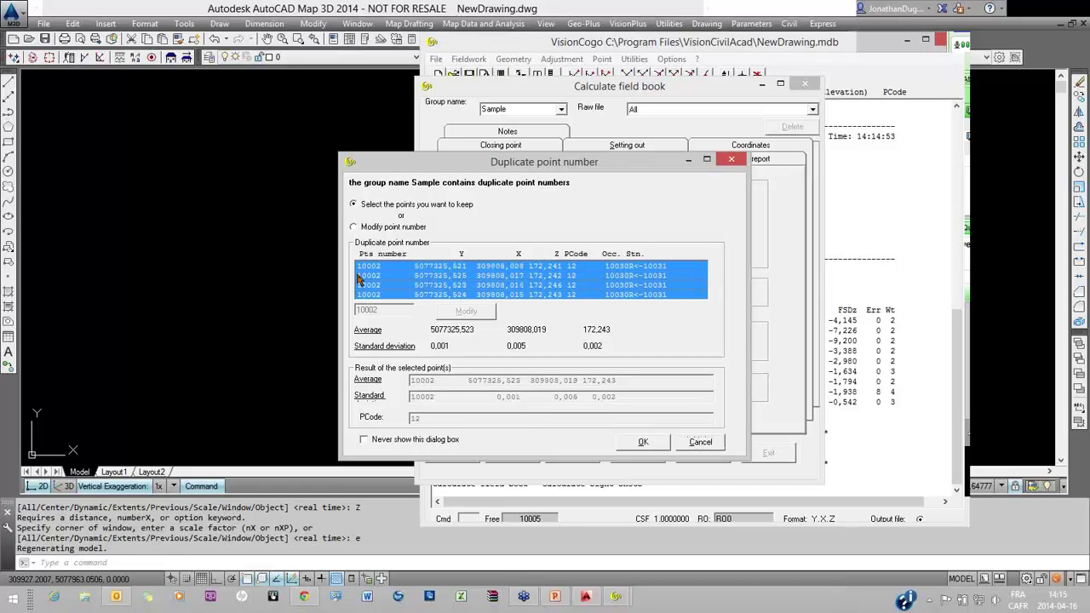
{"action": "left_click", "coordinate": [644, 444]}
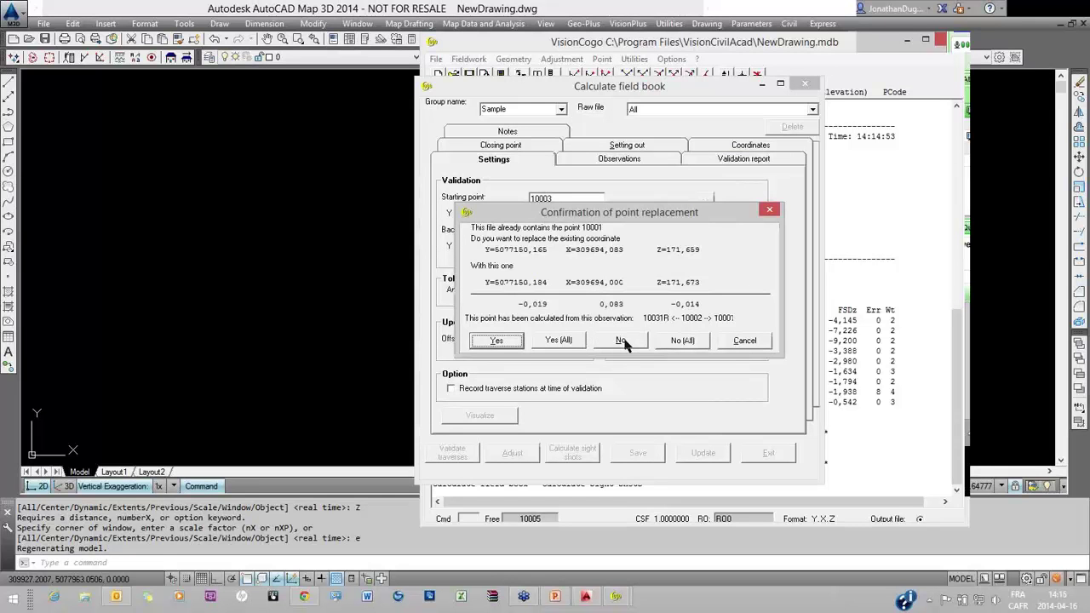
{"action": "left_click", "coordinate": [622, 340]}
{"action": "left_click", "coordinate": [622, 340]}
{"action": "left_click", "coordinate": [622, 340]}
{"action": "left_click", "coordinate": [622, 340]}
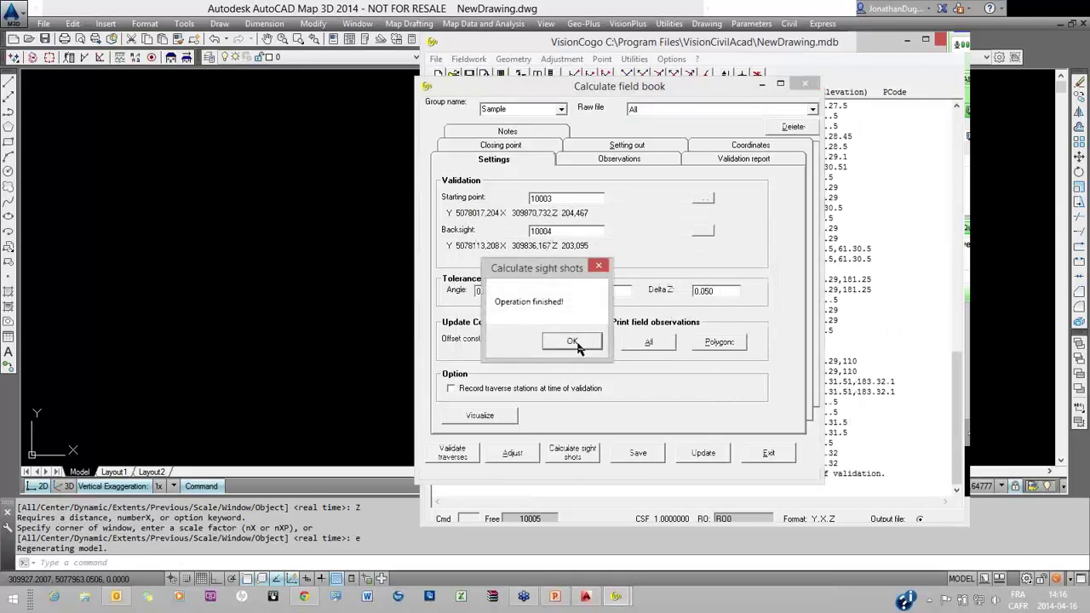
{"action": "left_click", "coordinate": [576, 343]}
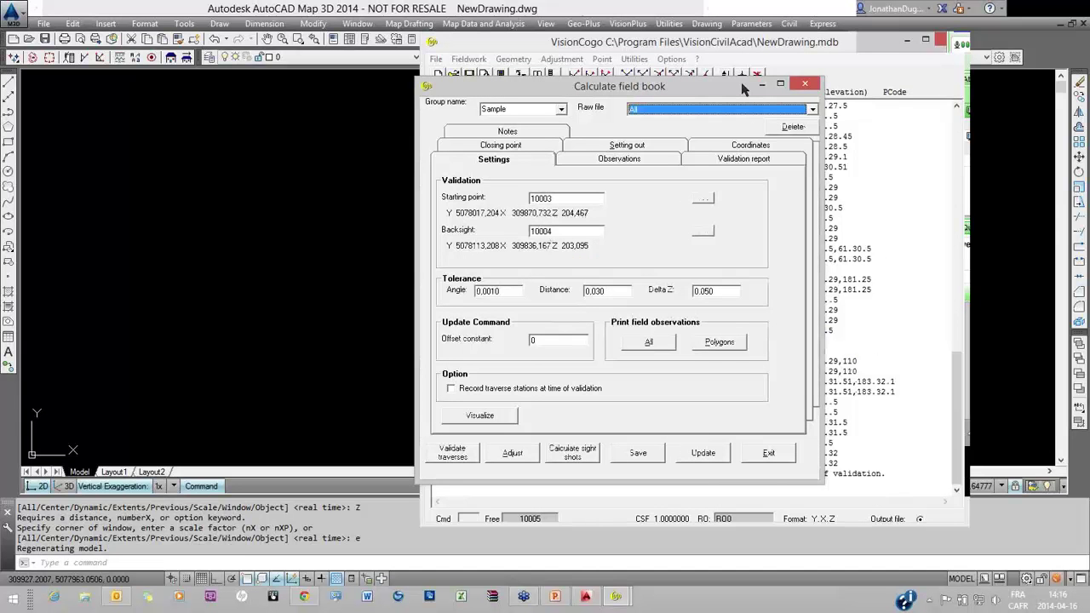
Save the traverse and survey point coordinates from the field book calculation.
{"action": "left_click_drag", "start_coordinate": [697, 86], "coordinate": [552, 58]}
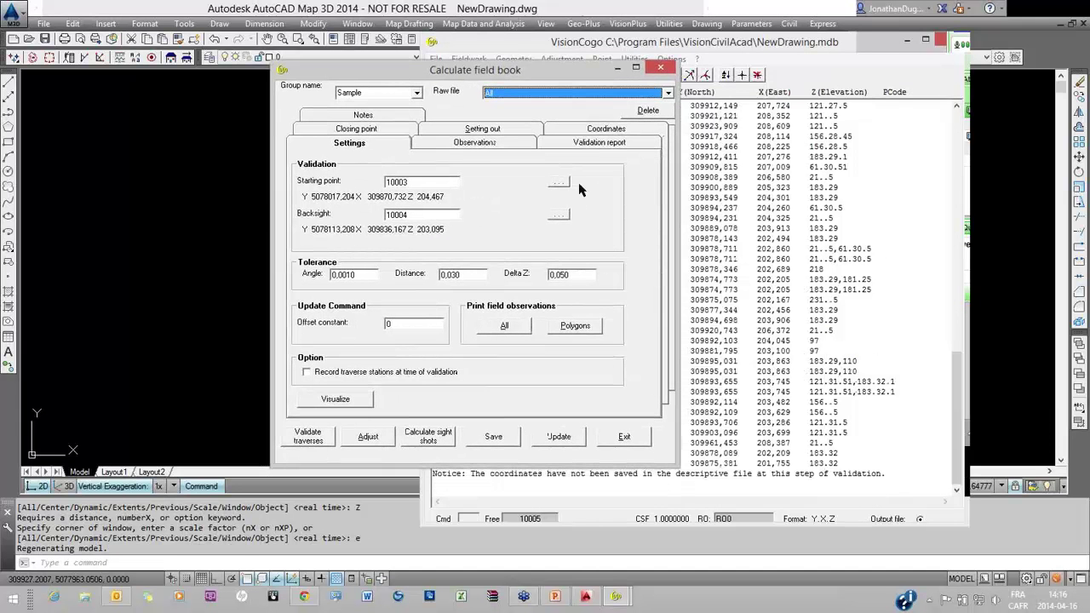
{"action": "left_click", "coordinate": [493, 437]}
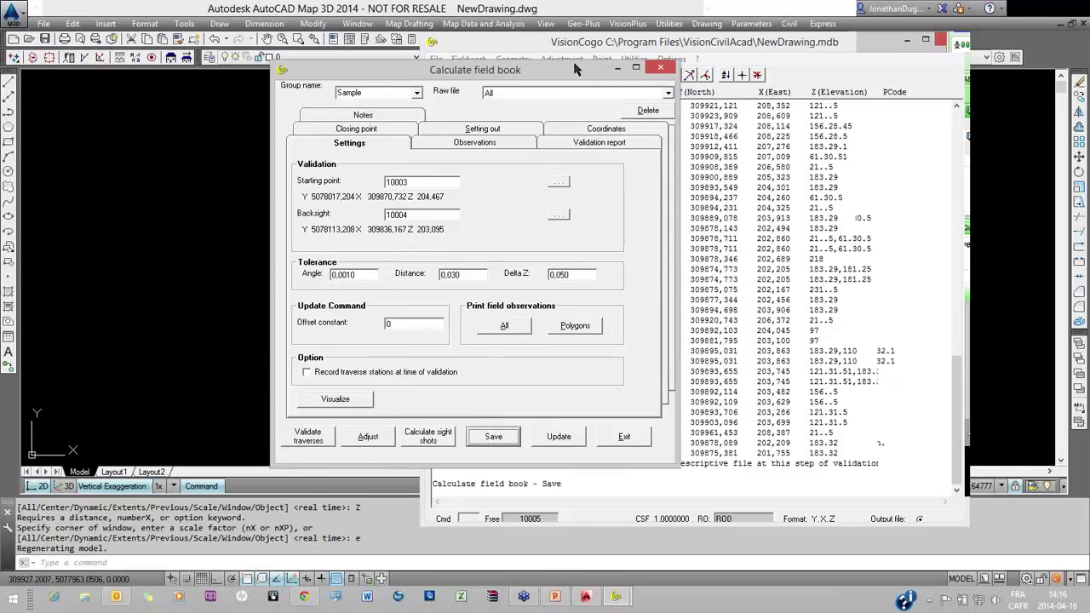
{"action": "left_click", "coordinate": [654, 349]}
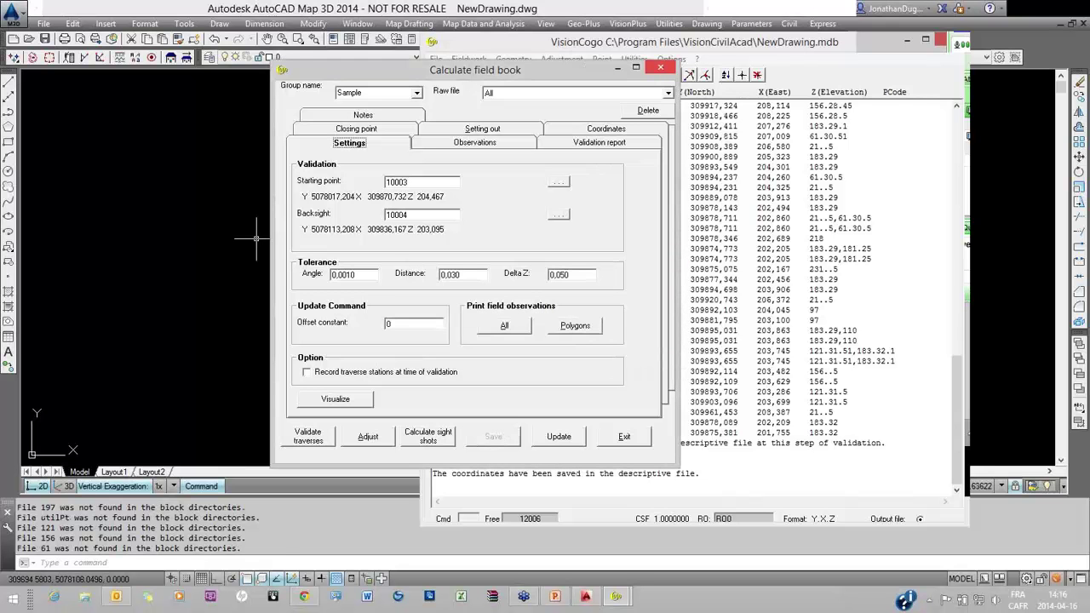
Return to the drawing and zoom around the calculated points labelled 10175 to 10322.
{"action": "left_click", "coordinate": [252, 250]}
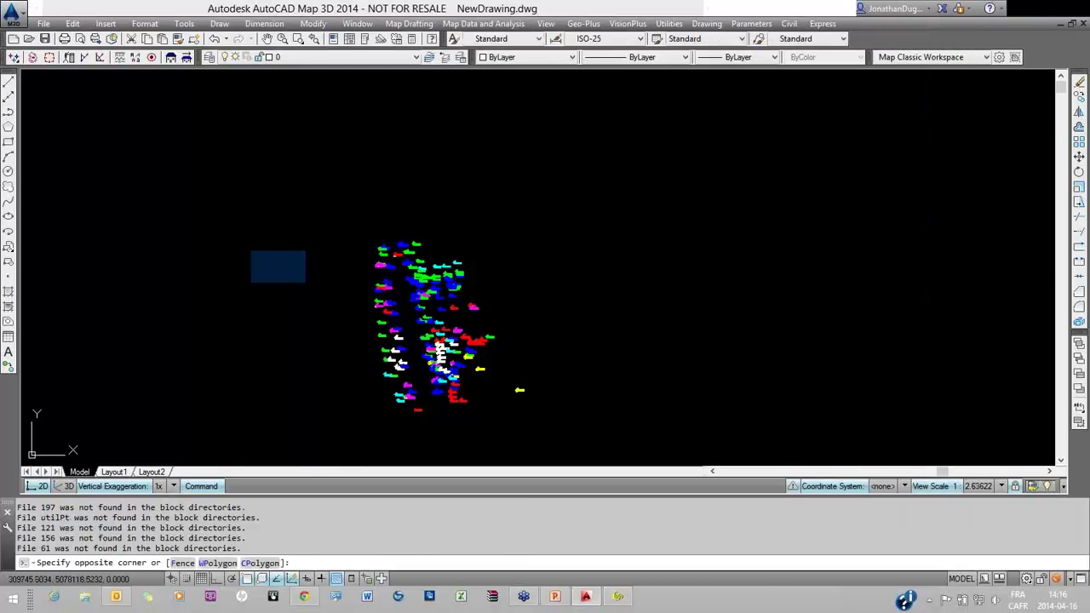
{"action": "left_click", "coordinate": [304, 283]}
{"action": "scroll", "coordinate": [448, 378], "scroll_direction": "up", "scroll_amount": 8}
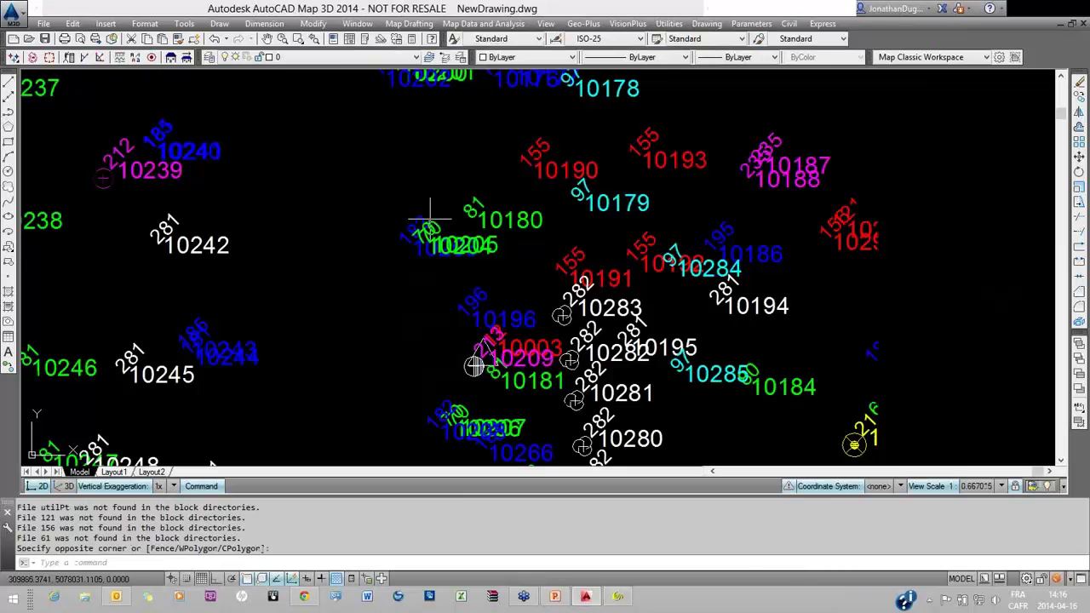
{"action": "scroll", "coordinate": [430, 220], "scroll_direction": "down", "scroll_amount": 4}
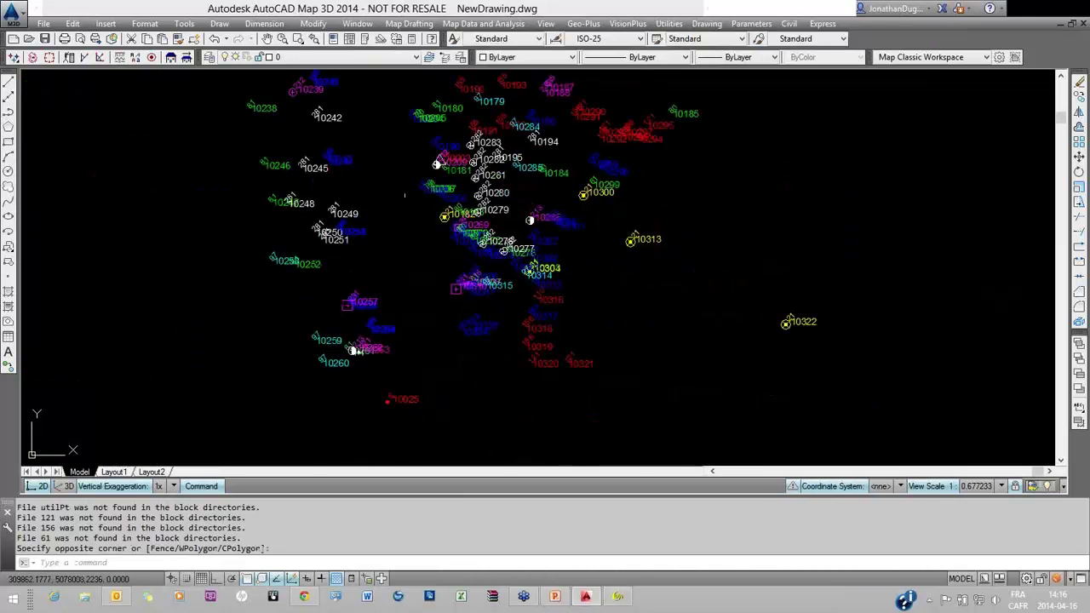
{"action": "scroll", "coordinate": [405, 195], "scroll_direction": "up", "scroll_amount": 2}
{"action": "scroll", "coordinate": [409, 224], "scroll_direction": "down", "scroll_amount": 6}
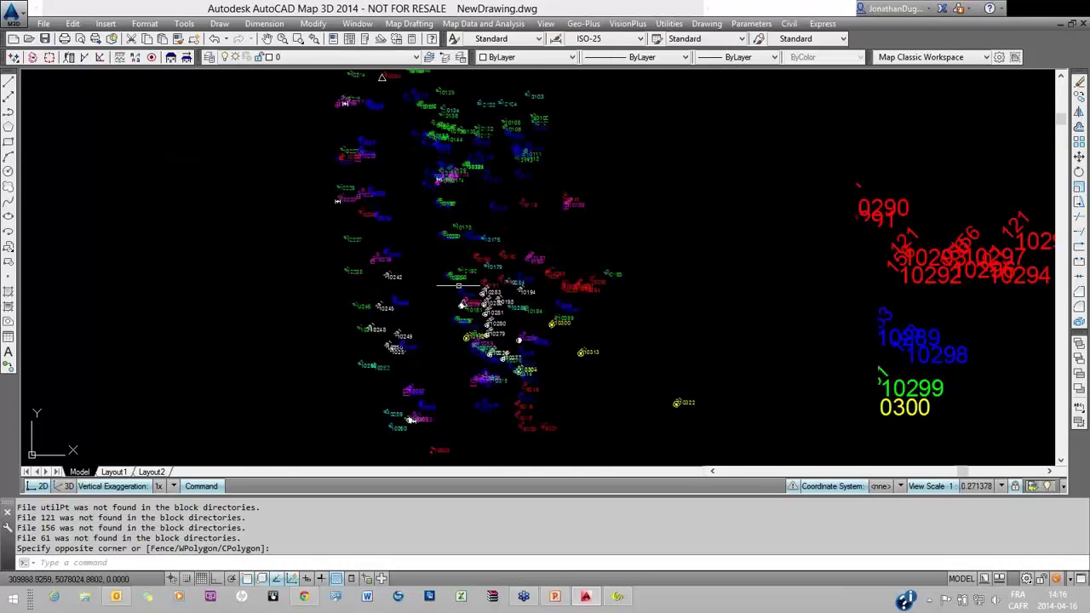
{"action": "scroll", "coordinate": [459, 286], "scroll_direction": "up", "scroll_amount": 6}
{"action": "scroll", "coordinate": [445, 248], "scroll_direction": "down", "scroll_amount": 4}
{"action": "scroll", "coordinate": [440, 282], "scroll_direction": "up", "scroll_amount": 4}
{"action": "scroll", "coordinate": [456, 282], "scroll_direction": "down", "scroll_amount": 4}
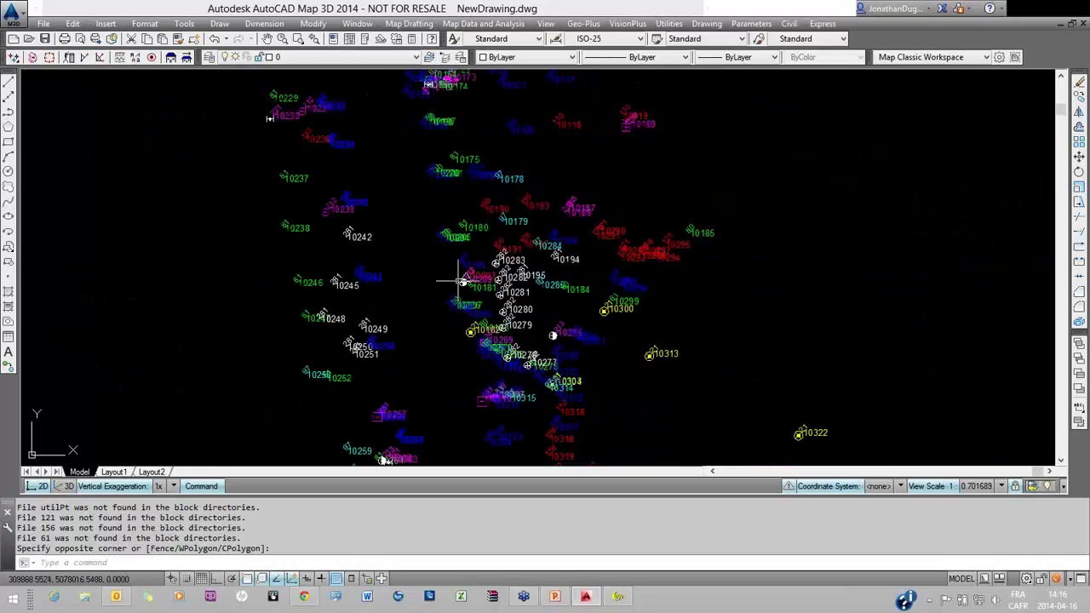
Set the drawing scale to 500 in the drawing settings.
{"action": "left_click", "coordinate": [754, 25]}
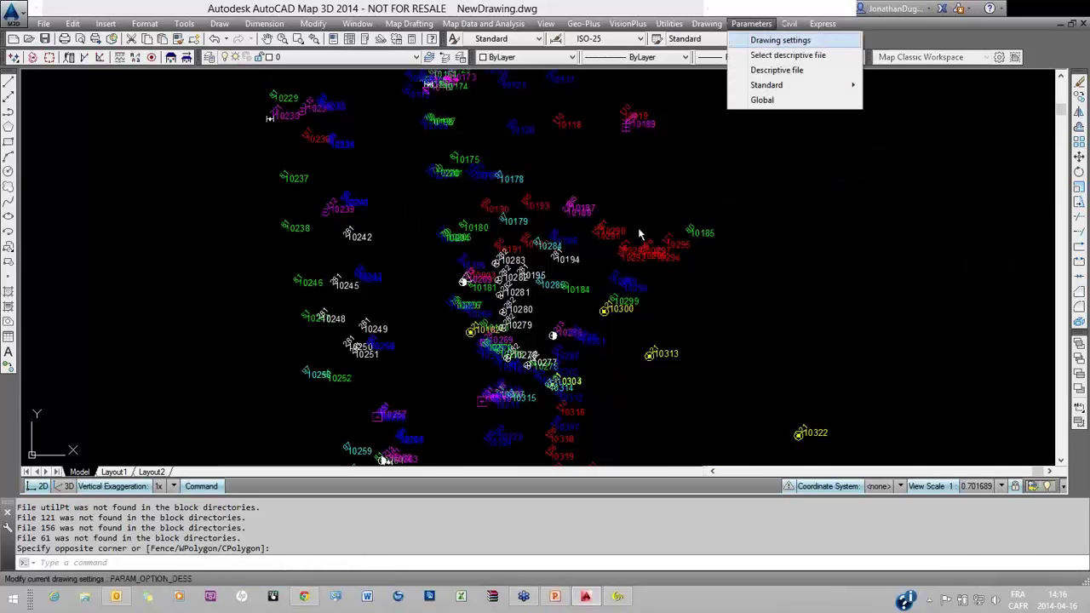
{"action": "key", "text": "Return"}
{"action": "type", "text": "500"}
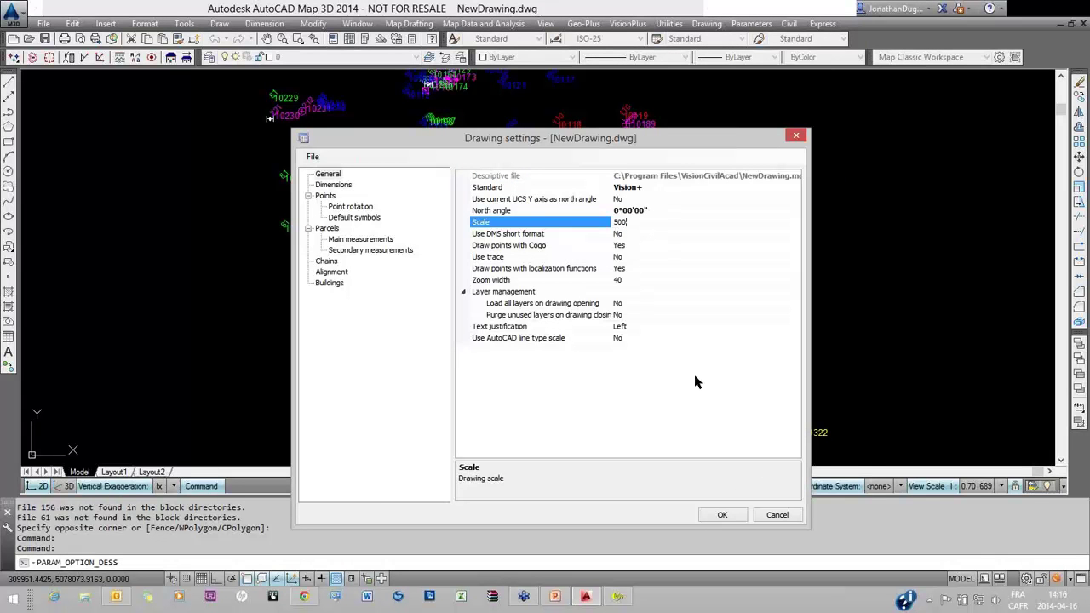
{"action": "left_click", "coordinate": [722, 514]}
Redraw all points with symbols, numbers and PCodes via Draw/Erase Points, then inspect them.
{"action": "left_click", "coordinate": [707, 23]}
{"action": "mouse_move", "coordinate": [722, 40]}
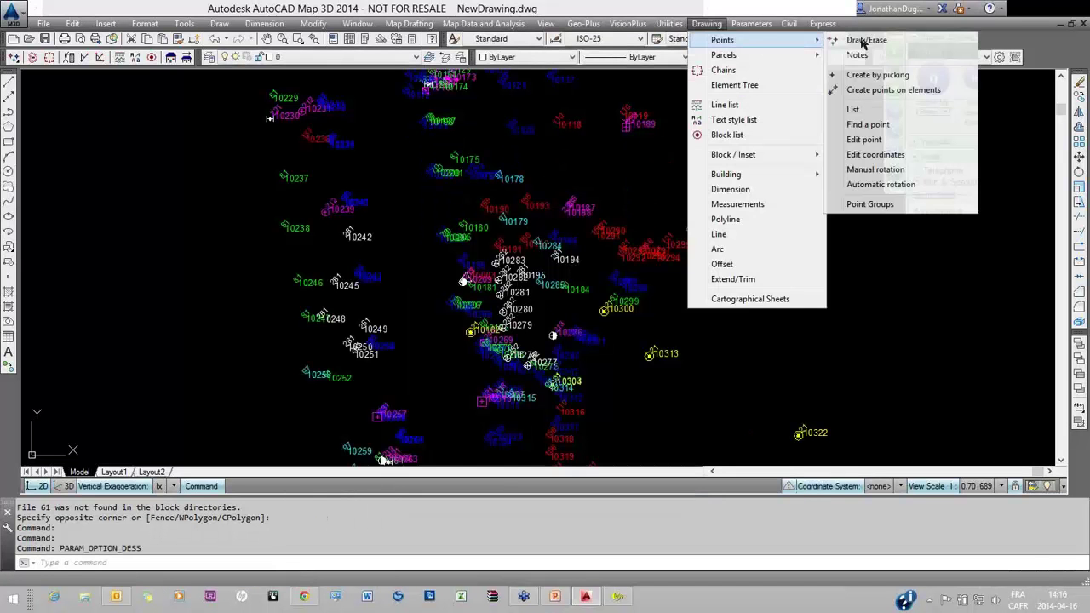
{"action": "left_click", "coordinate": [864, 41]}
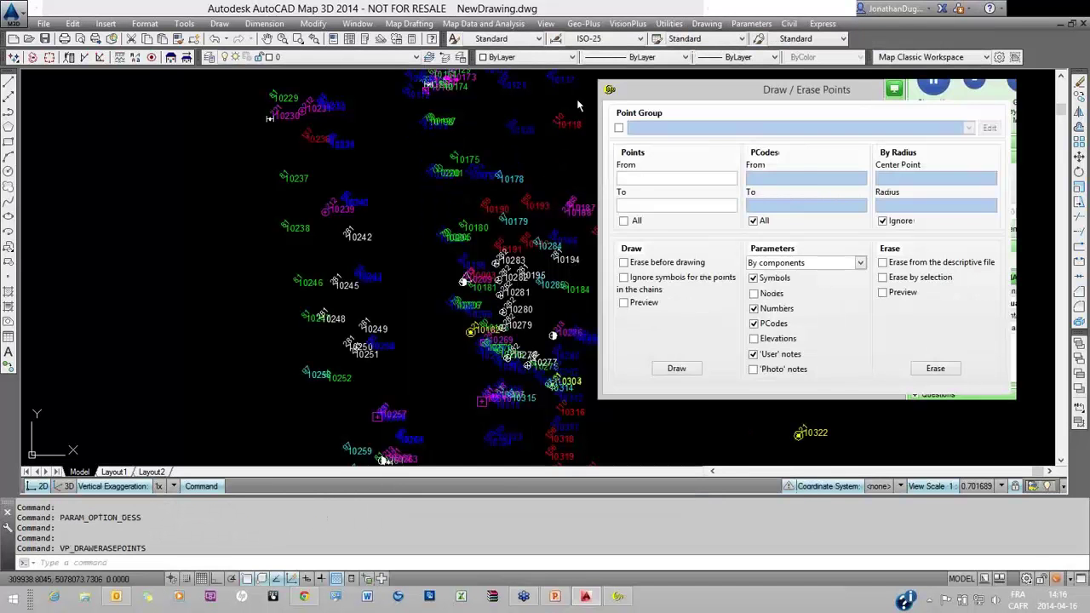
{"action": "left_click", "coordinate": [478, 233]}
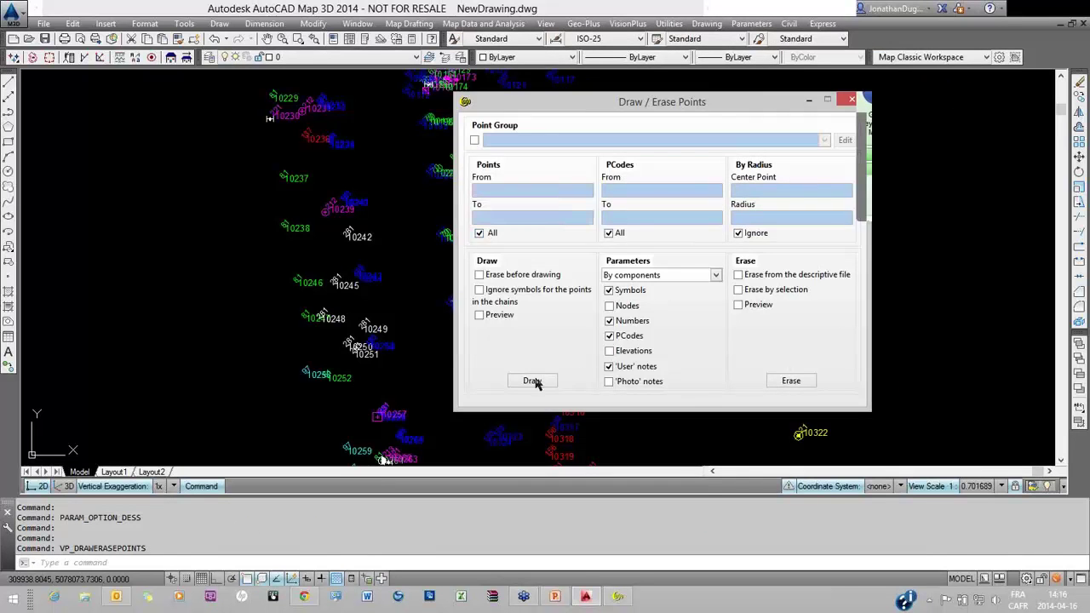
{"action": "left_click", "coordinate": [532, 381]}
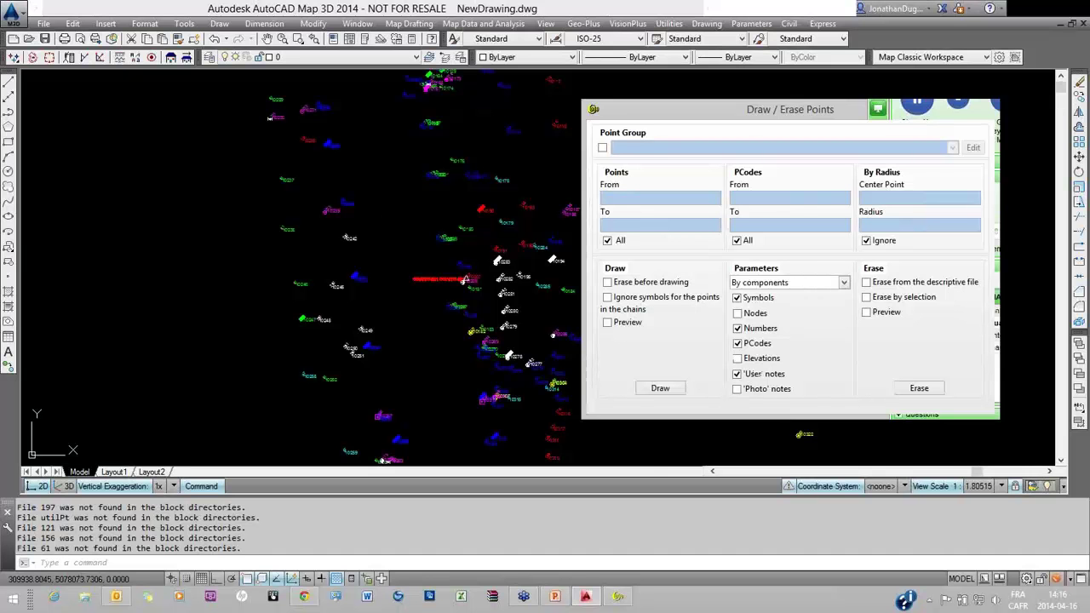
{"action": "scroll", "coordinate": [467, 280], "scroll_direction": "down", "scroll_amount": 4}
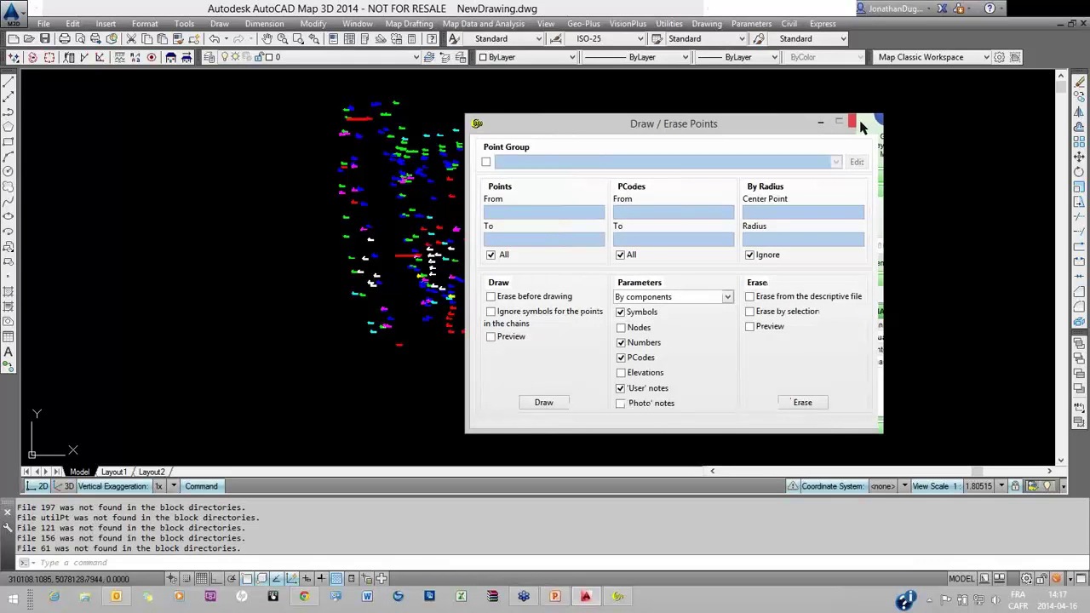
{"action": "left_click", "coordinate": [856, 124]}
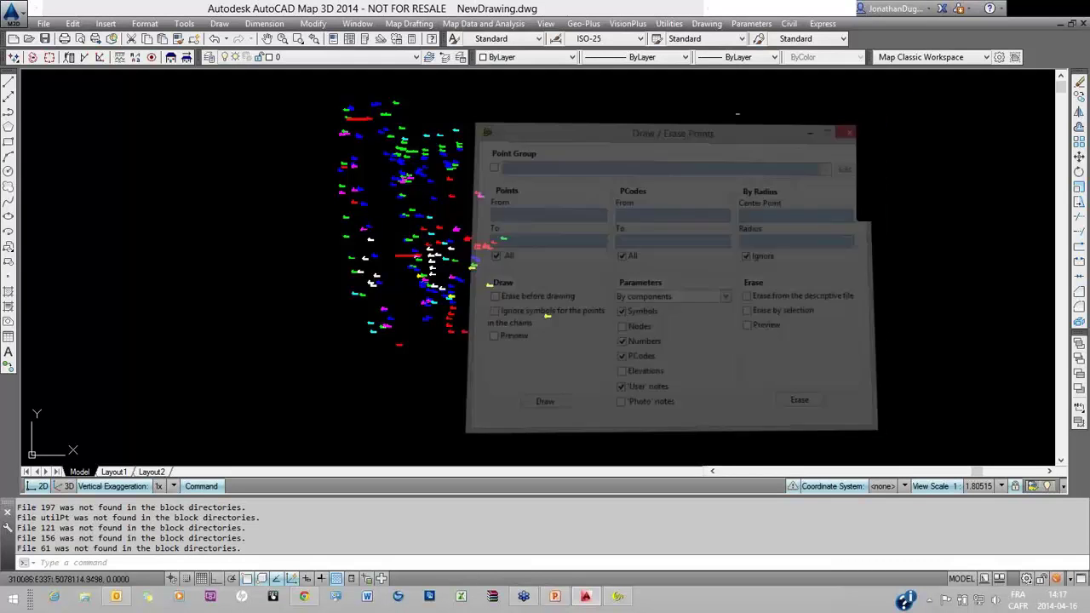
{"action": "scroll", "coordinate": [420, 308], "scroll_direction": "up", "scroll_amount": 10}
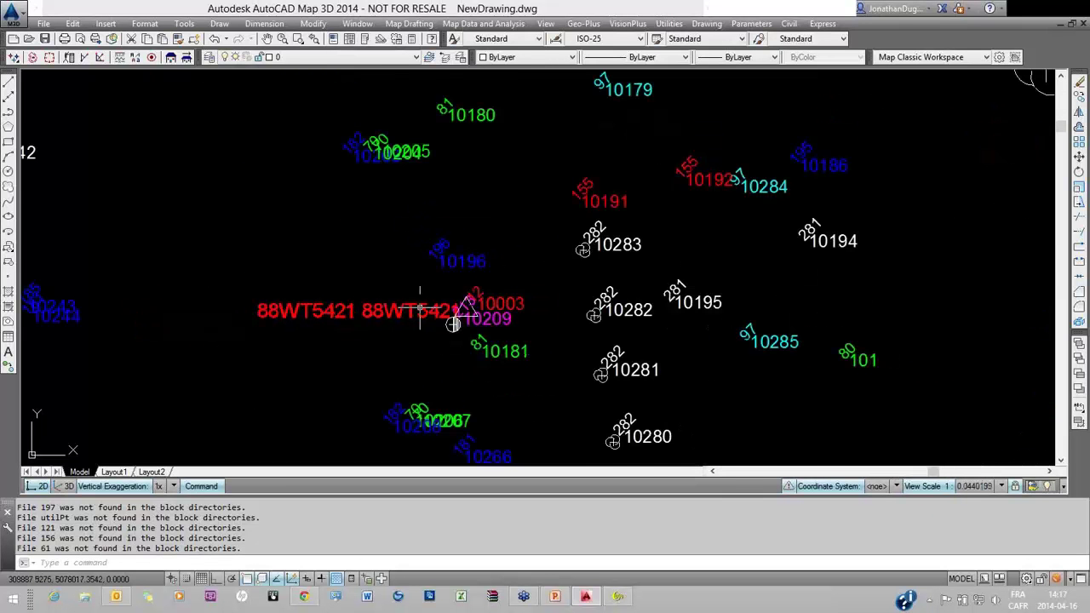
{"action": "scroll", "coordinate": [420, 309], "scroll_direction": "up", "scroll_amount": 5}
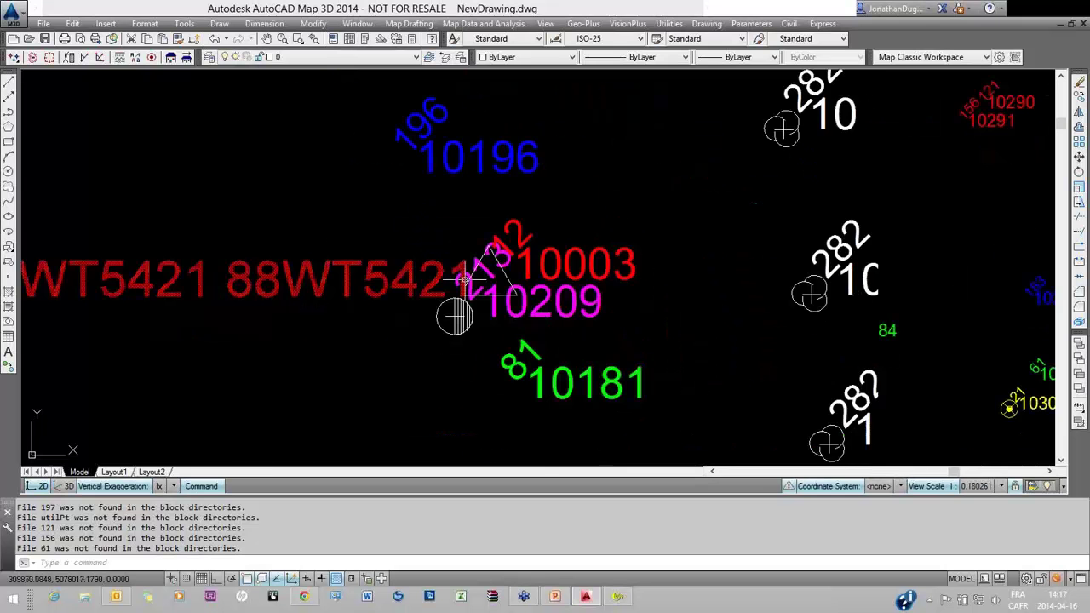
{"action": "scroll", "coordinate": [511, 281], "scroll_direction": "down", "scroll_amount": 5}
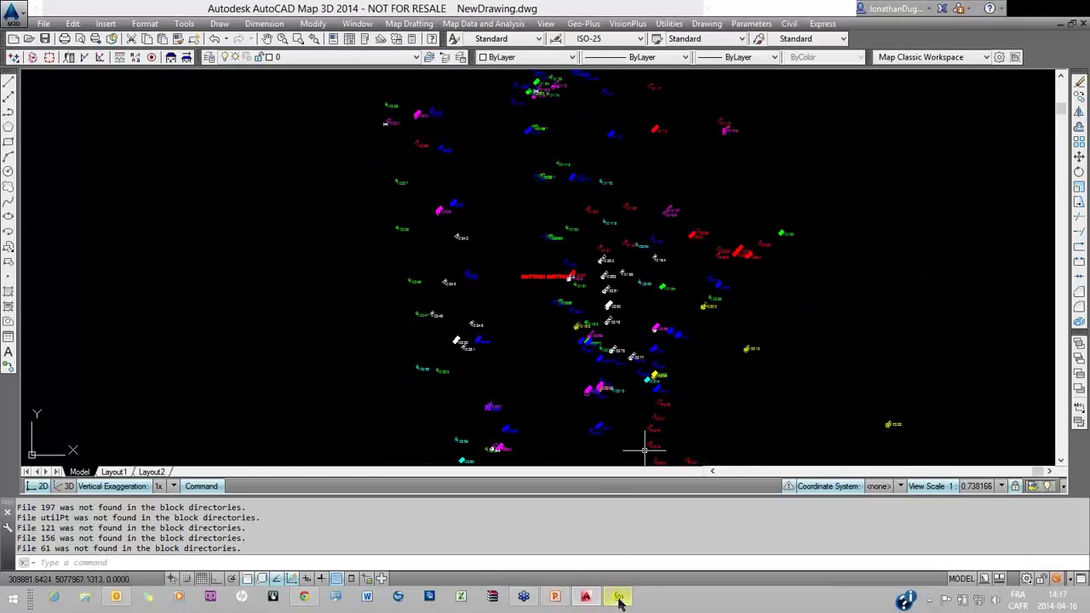
{"action": "left_click", "coordinate": [619, 598]}
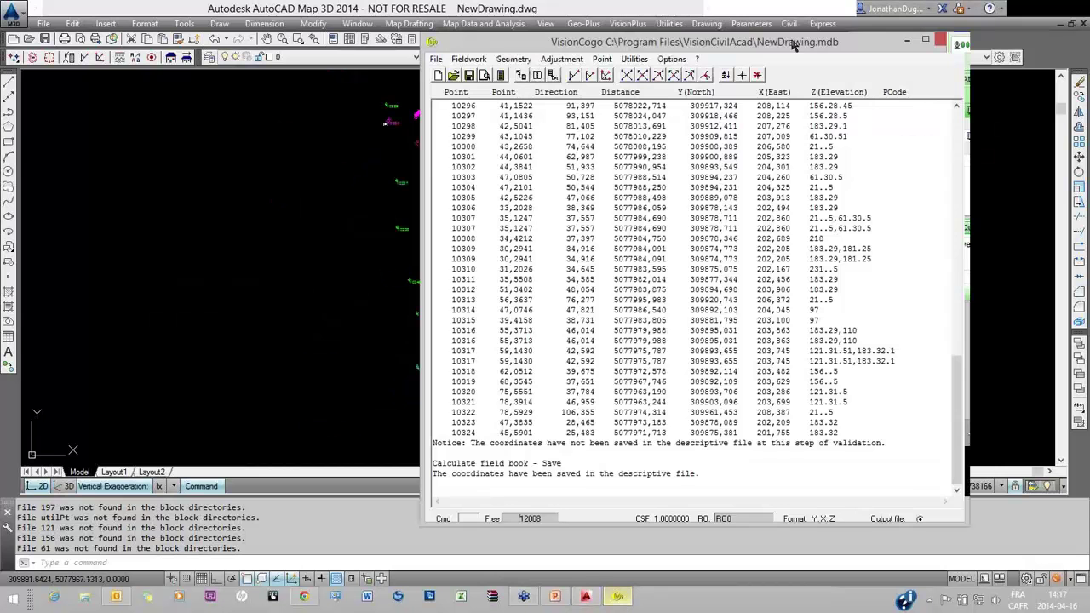
{"action": "left_click_drag", "start_coordinate": [724, 47], "coordinate": [637, 50]}
{"action": "scroll", "coordinate": [554, 302], "scroll_direction": "up", "scroll_amount": 5}
{"action": "scroll", "coordinate": [511, 306], "scroll_direction": "down", "scroll_amount": 4}
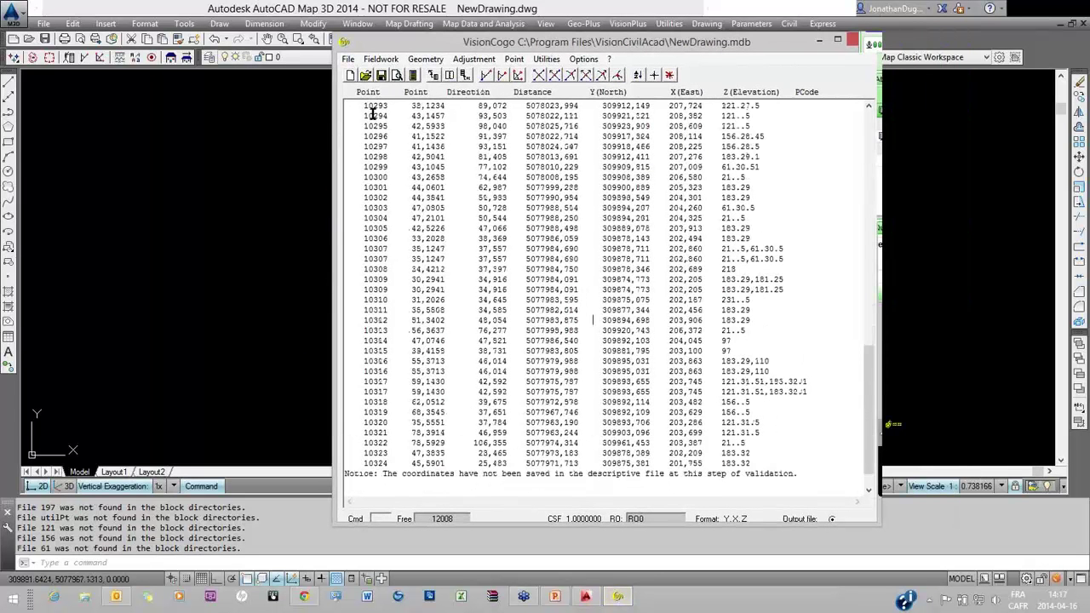
{"action": "left_click_drag", "start_coordinate": [358, 111], "coordinate": [749, 310]}
{"action": "left_click", "coordinate": [819, 441], "text": "shift"}
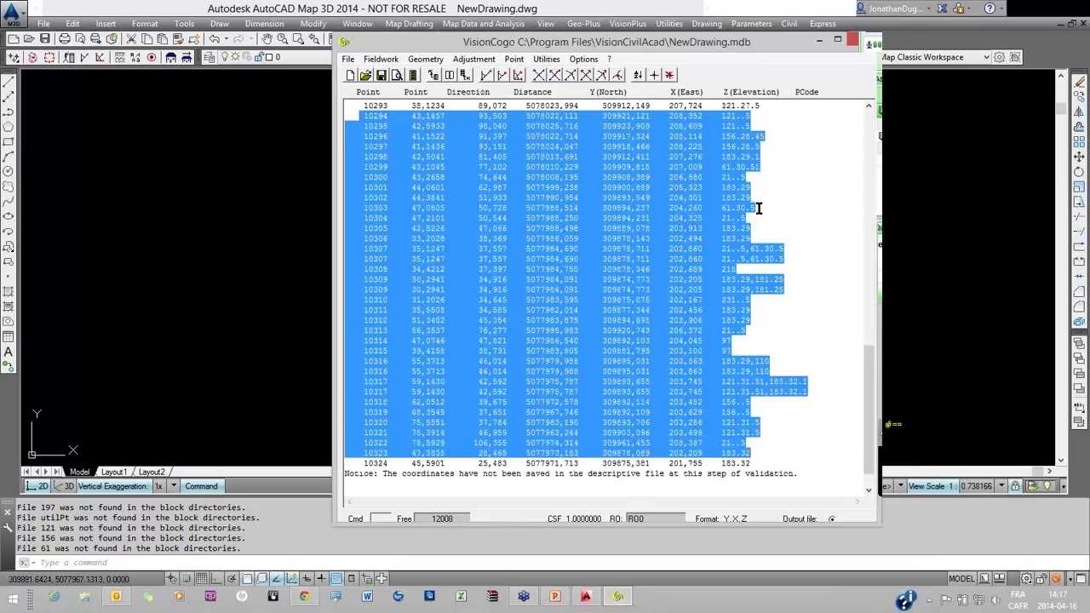
{"action": "left_click", "coordinate": [725, 172]}
{"action": "mouse_move", "coordinate": [764, 176]}
{"action": "left_mouse_down"}
{"action": "mouse_move", "coordinate": [718, 186]}
{"action": "mouse_move", "coordinate": [761, 158]}
{"action": "left_mouse_up"}
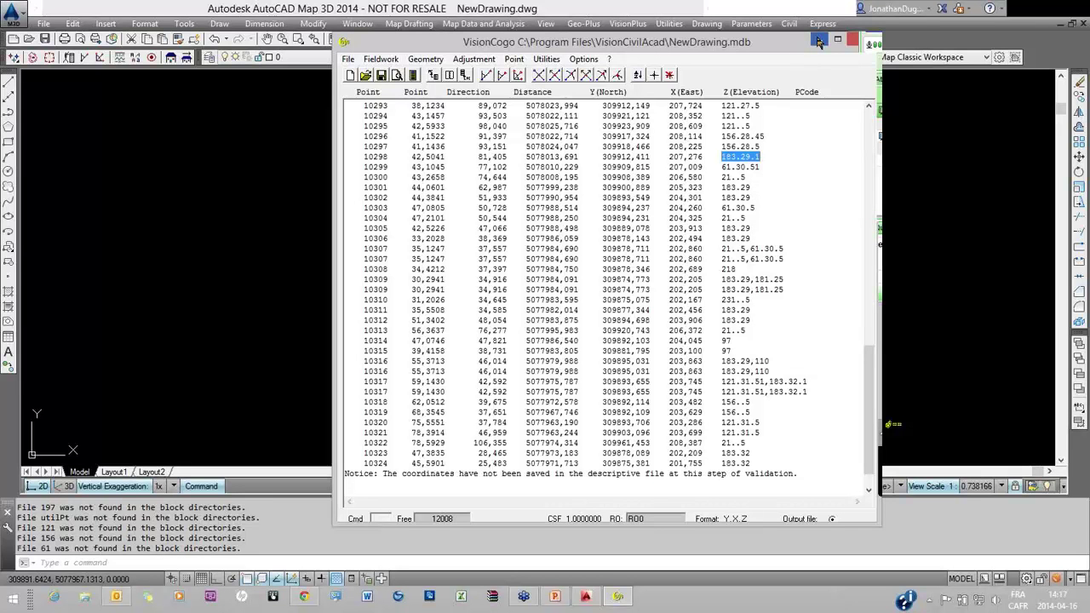
{"action": "left_click", "coordinate": [739, 136]}
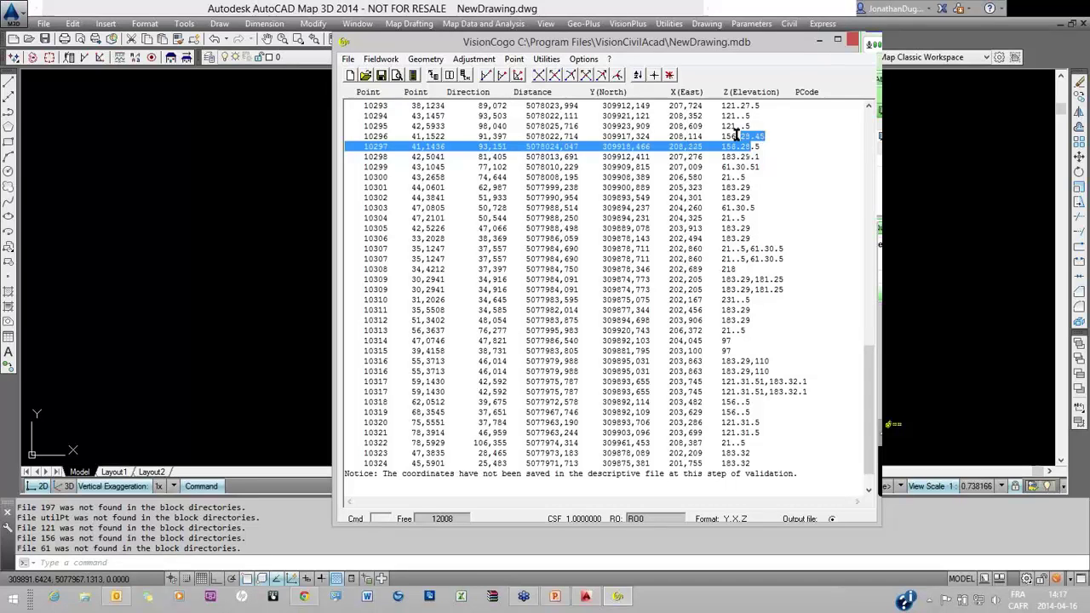
{"action": "left_click", "coordinate": [737, 136]}
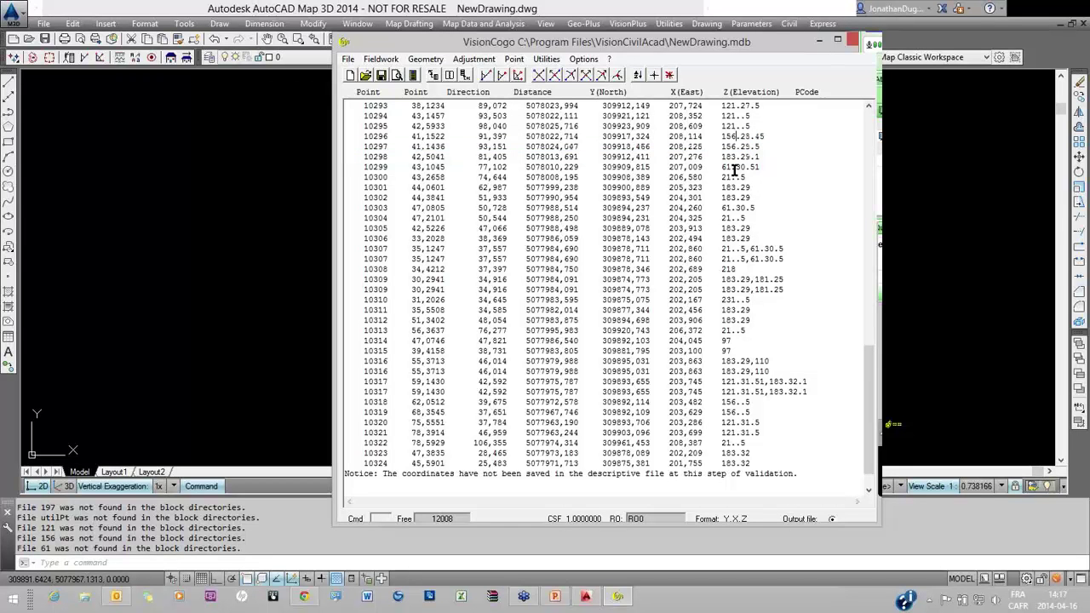
{"action": "left_click", "coordinate": [819, 40]}
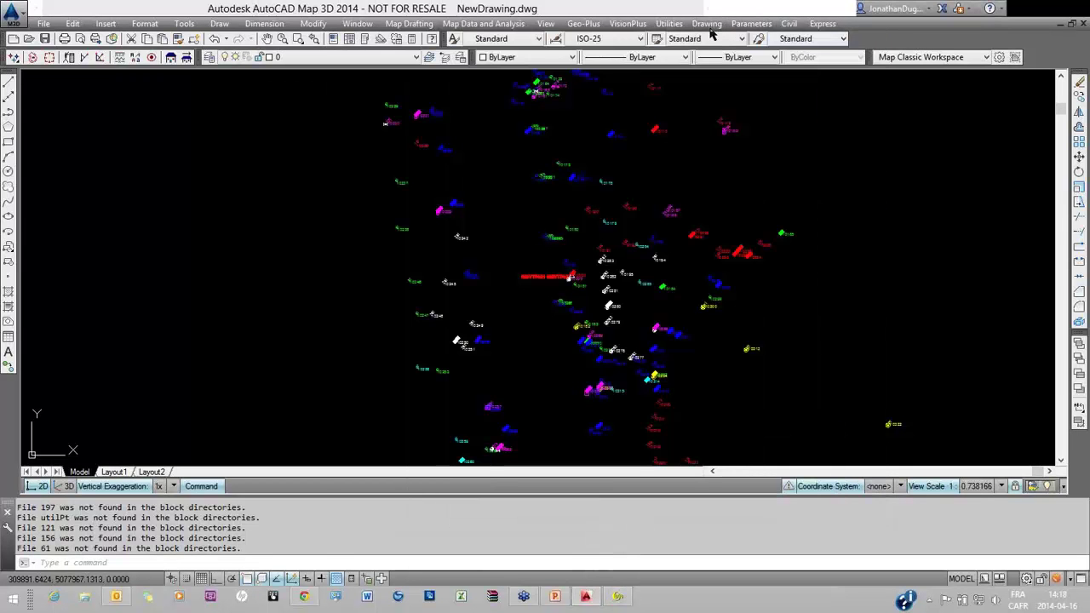
Open the Chain Manager and draw all 36 chains in the drawing.
{"action": "left_click", "coordinate": [707, 23]}
{"action": "left_click", "coordinate": [719, 70]}
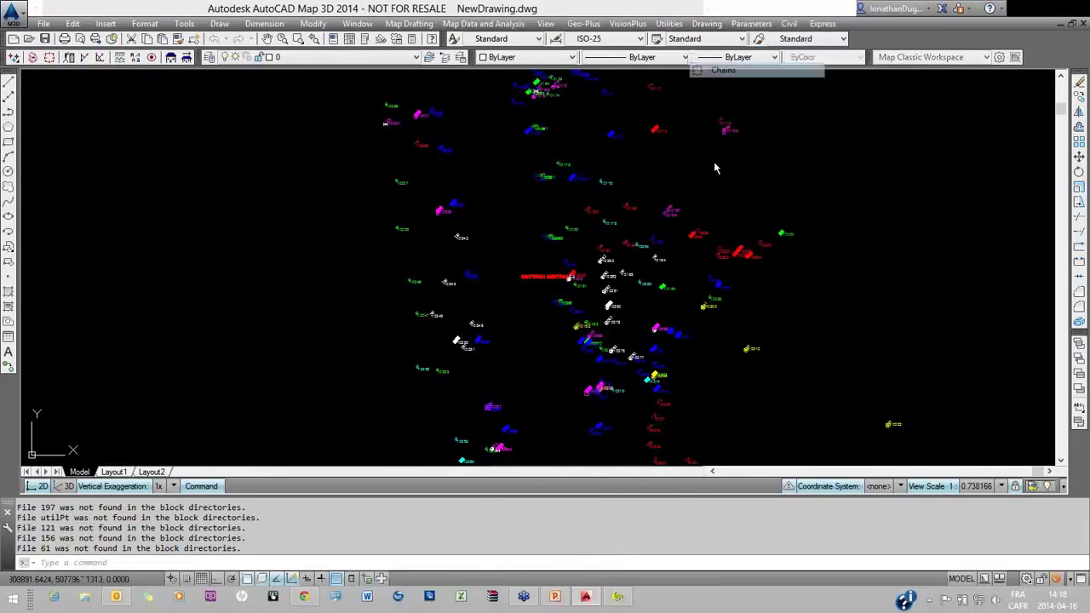
{"action": "left_click_drag", "start_coordinate": [731, 399], "coordinate": [731, 110]}
{"action": "left_click", "coordinate": [601, 276]}
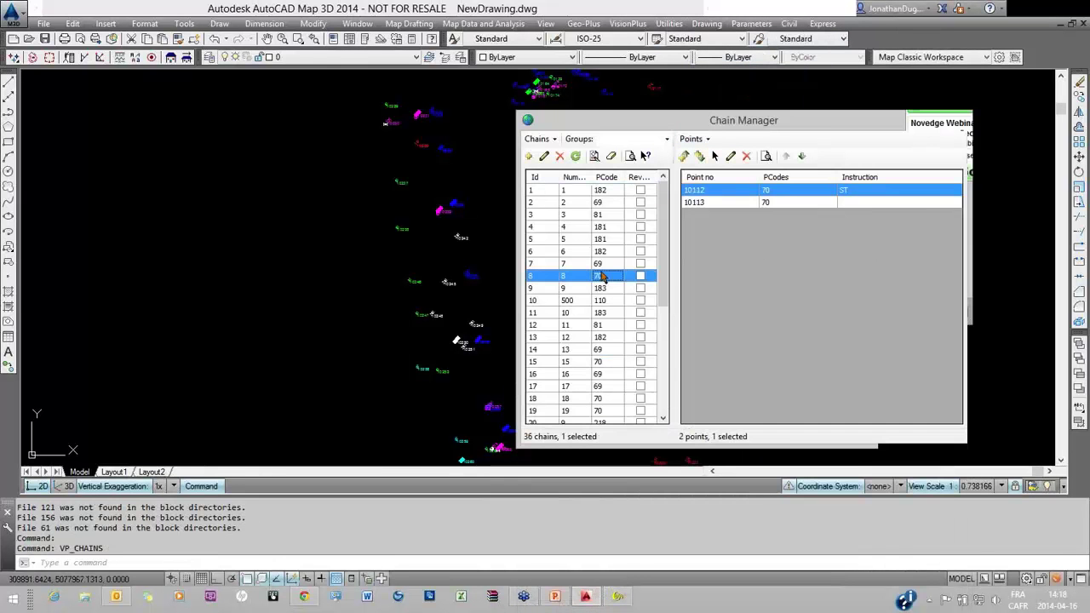
{"action": "left_click", "coordinate": [594, 156]}
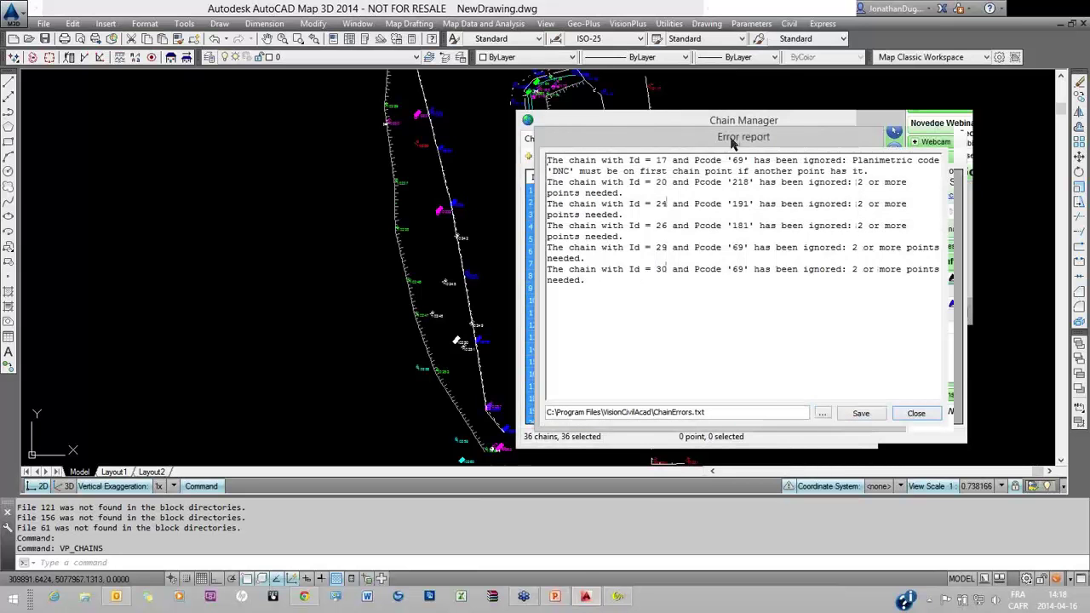
Review the ignored-chain messages from chain 20 onward in the error report, then close it.
{"action": "left_click_drag", "start_coordinate": [720, 138], "coordinate": [238, 123]}
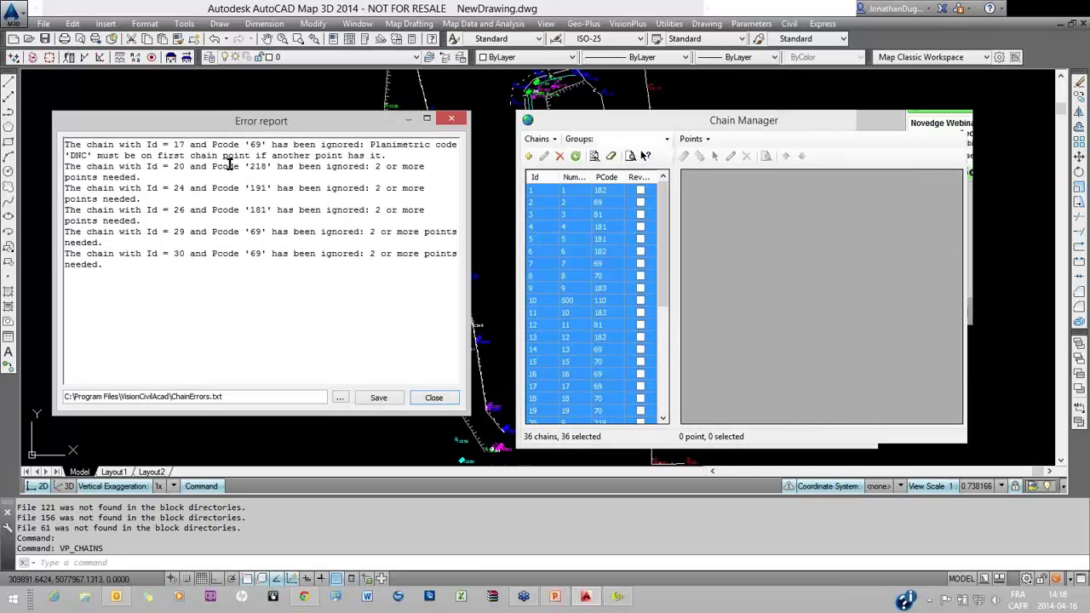
{"action": "left_click_drag", "start_coordinate": [184, 166], "coordinate": [186, 201]}
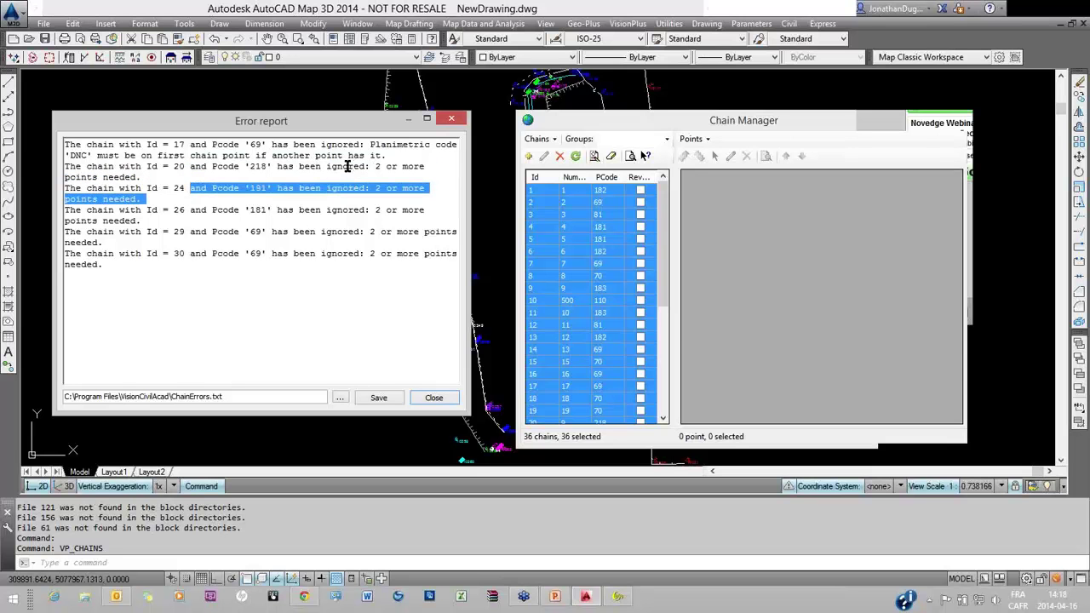
{"action": "left_click_drag", "start_coordinate": [147, 166], "coordinate": [398, 153]}
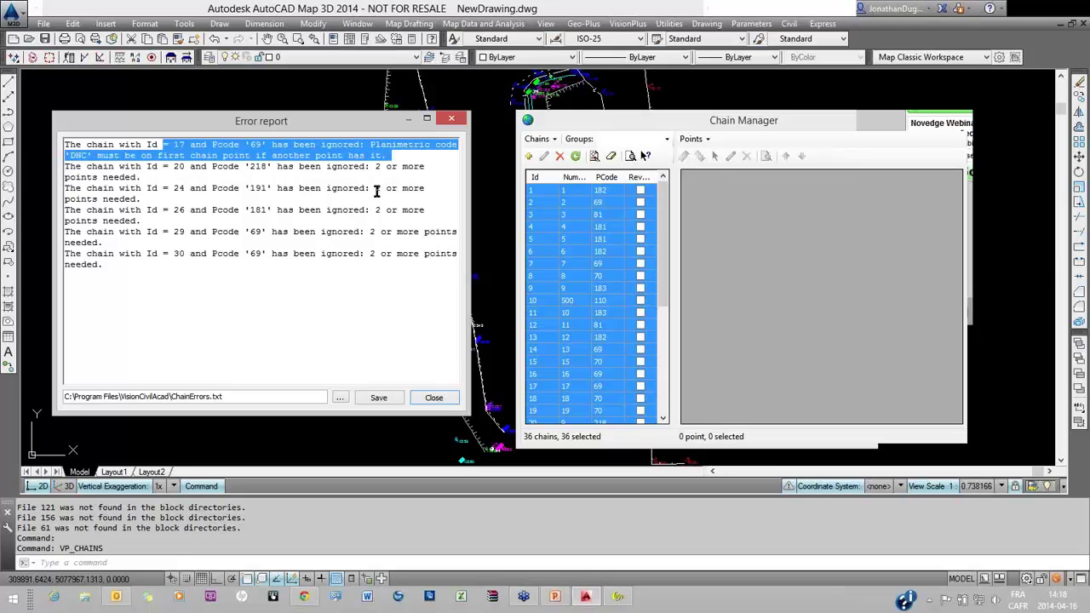
{"action": "left_click", "coordinate": [434, 398]}
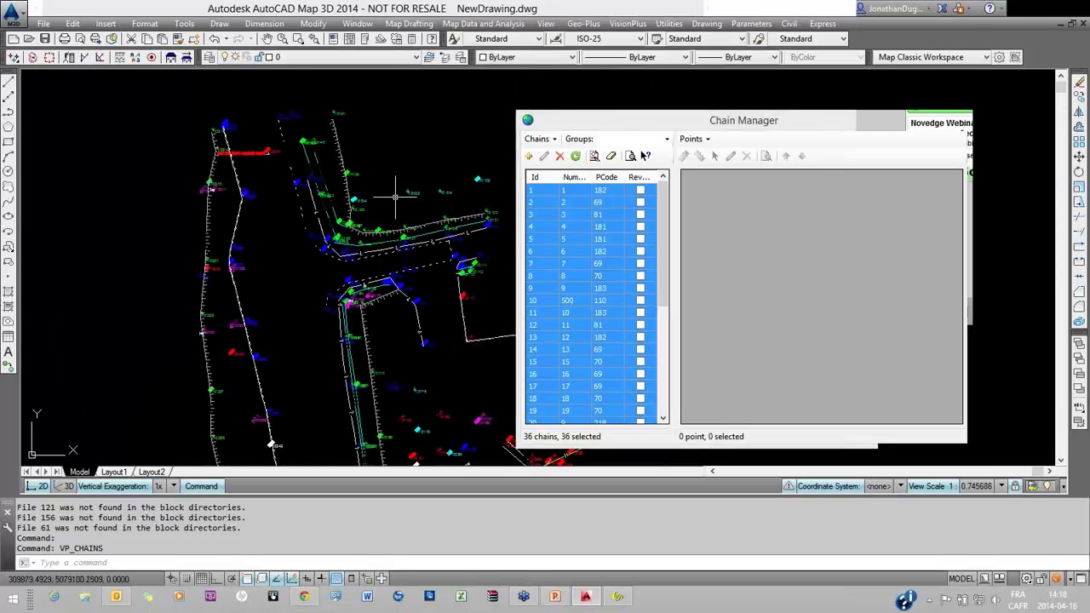
Identify chain 3 (PCode 81) in Chain Manager by picking it in the drawing.
{"action": "scroll", "coordinate": [340, 183], "scroll_direction": "up", "scroll_amount": 4}
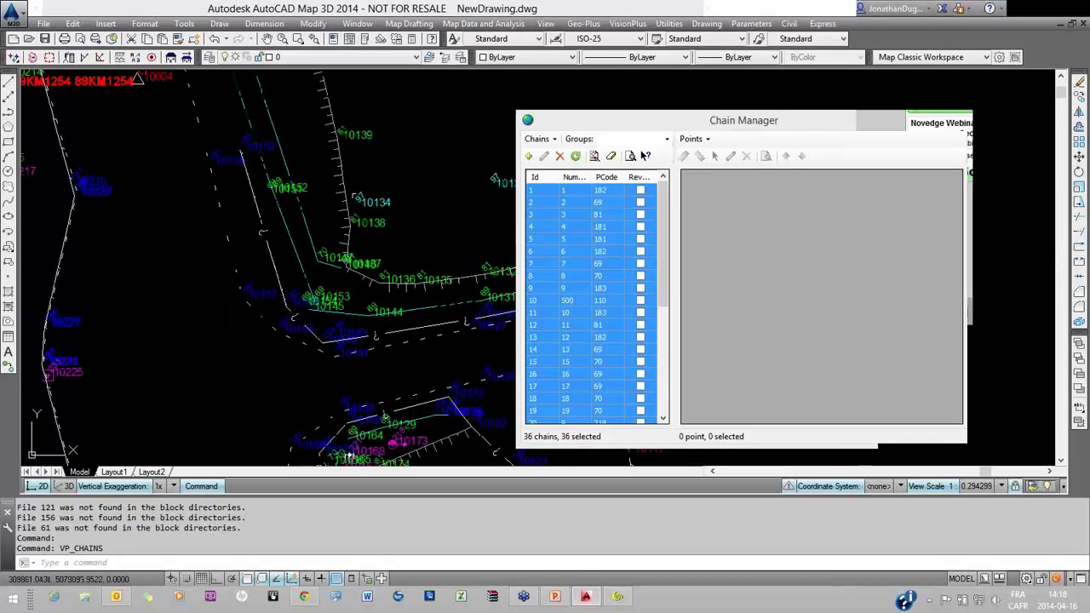
{"action": "scroll", "coordinate": [294, 162], "scroll_direction": "down", "scroll_amount": 2}
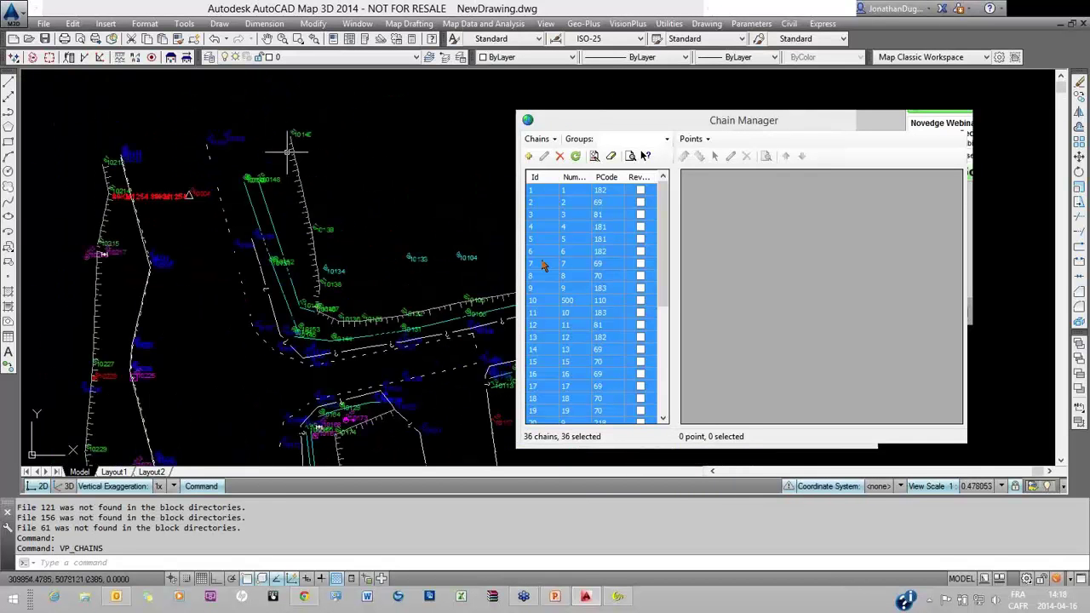
{"action": "left_click", "coordinate": [511, 287]}
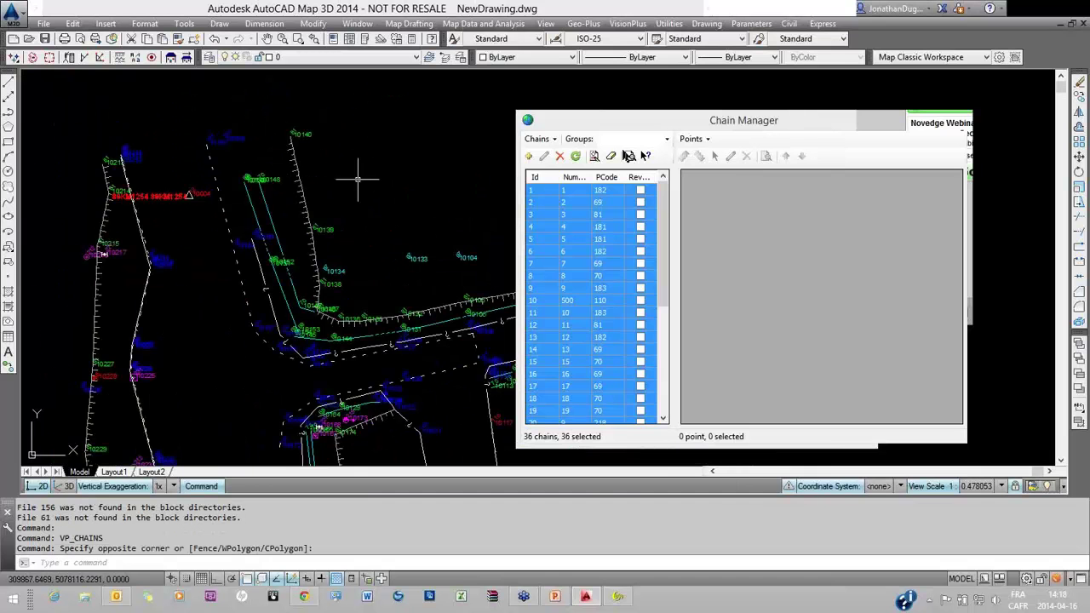
{"action": "left_click_drag", "start_coordinate": [668, 120], "coordinate": [651, 112]}
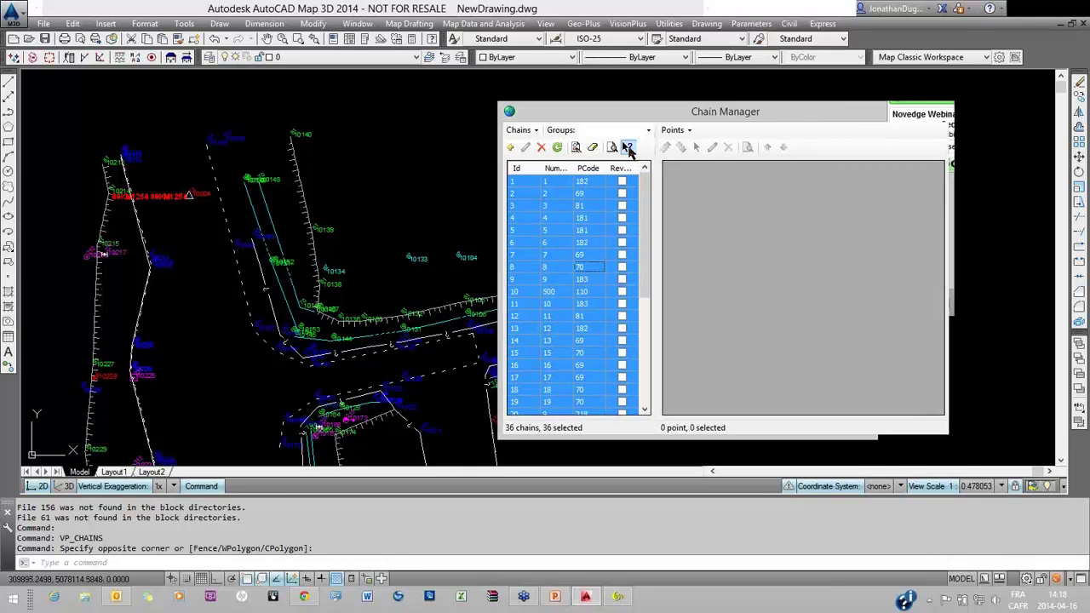
{"action": "left_click", "coordinate": [629, 148]}
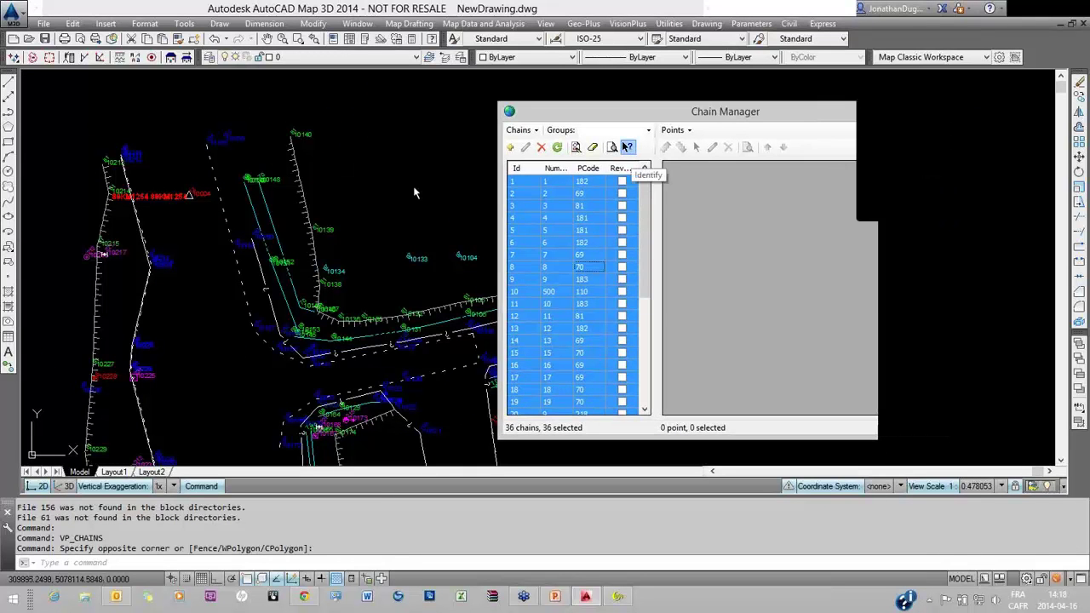
{"action": "left_click", "coordinate": [317, 230]}
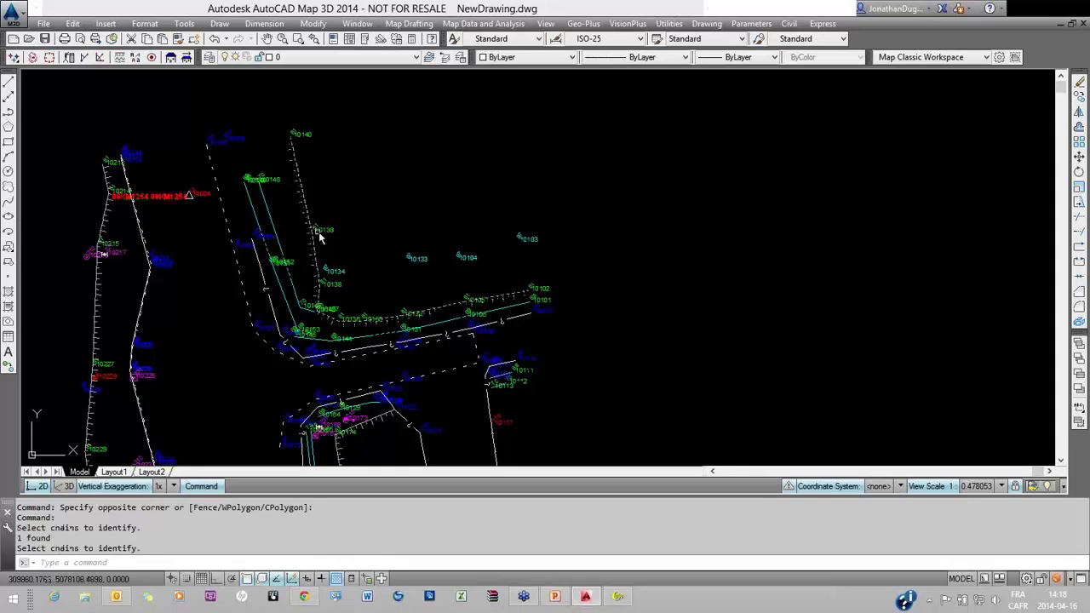
{"action": "key", "text": "Escape"}
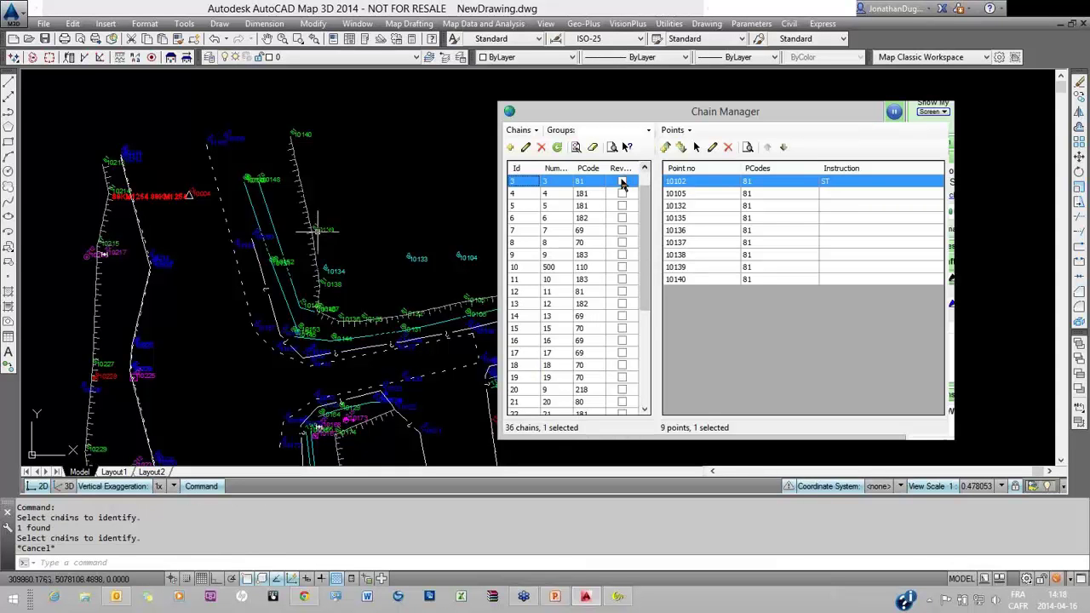
Erase and redraw the chain graphics, then reverse chain 3's point order.
{"action": "left_click", "coordinate": [593, 147]}
{"action": "left_click", "coordinate": [577, 149]}
{"action": "right_click", "coordinate": [596, 182]}
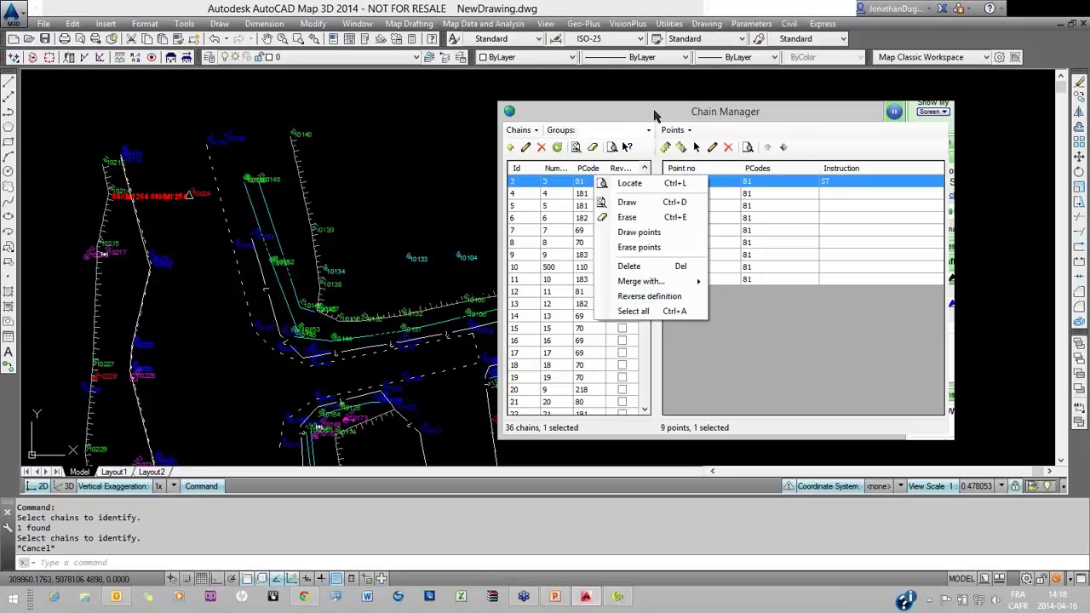
{"action": "left_click", "coordinate": [703, 233]}
{"action": "left_click", "coordinate": [704, 232]}
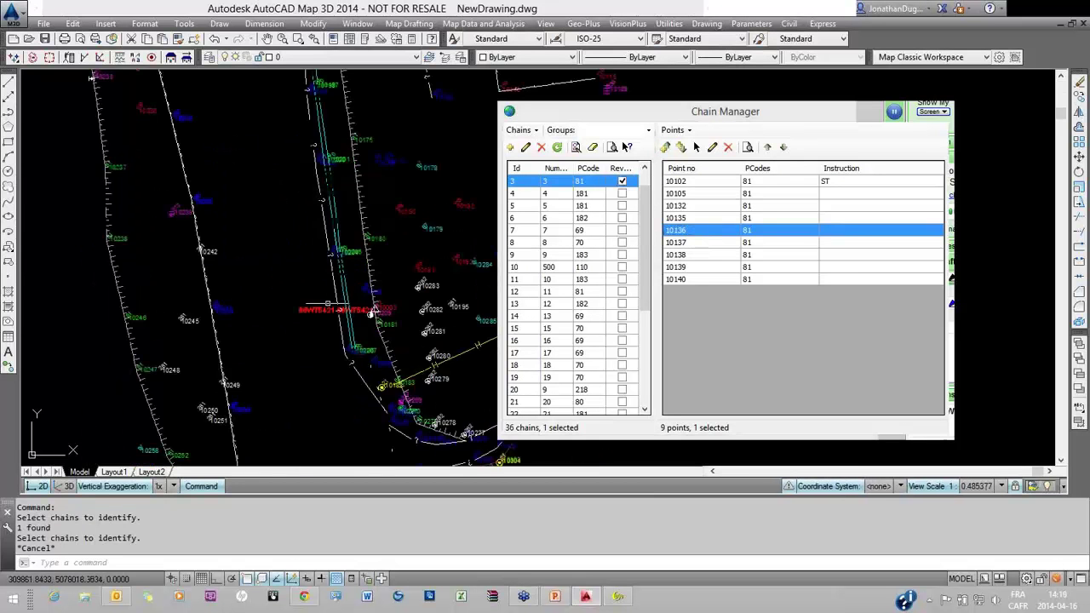
Open Chains > Crossings, undock the list and locate the chain 13/27 crossing in the drawing.
{"action": "left_click", "coordinate": [535, 134]}
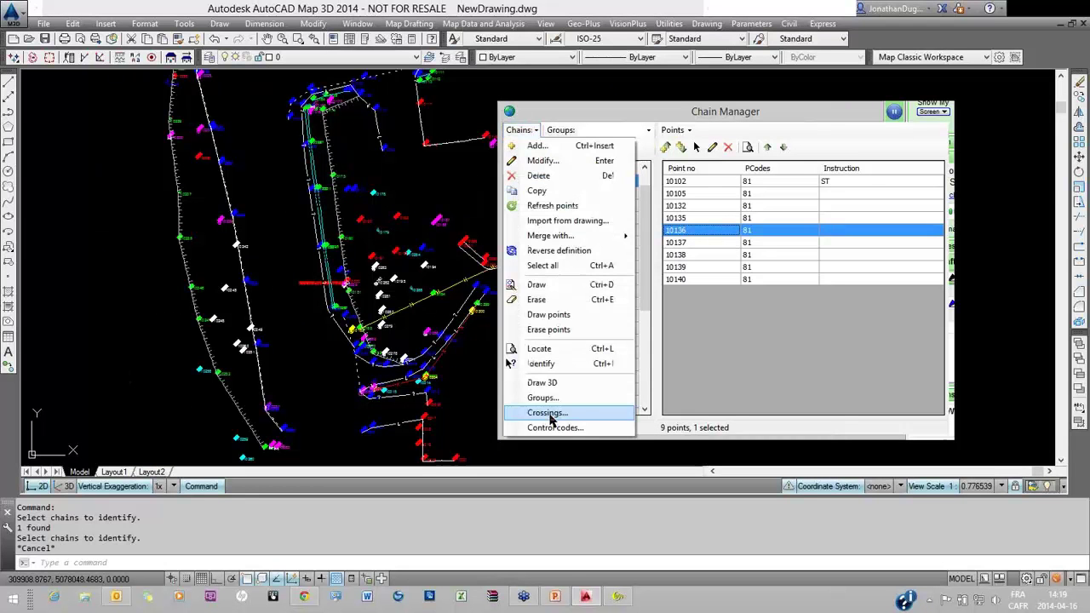
{"action": "left_click", "coordinate": [548, 413]}
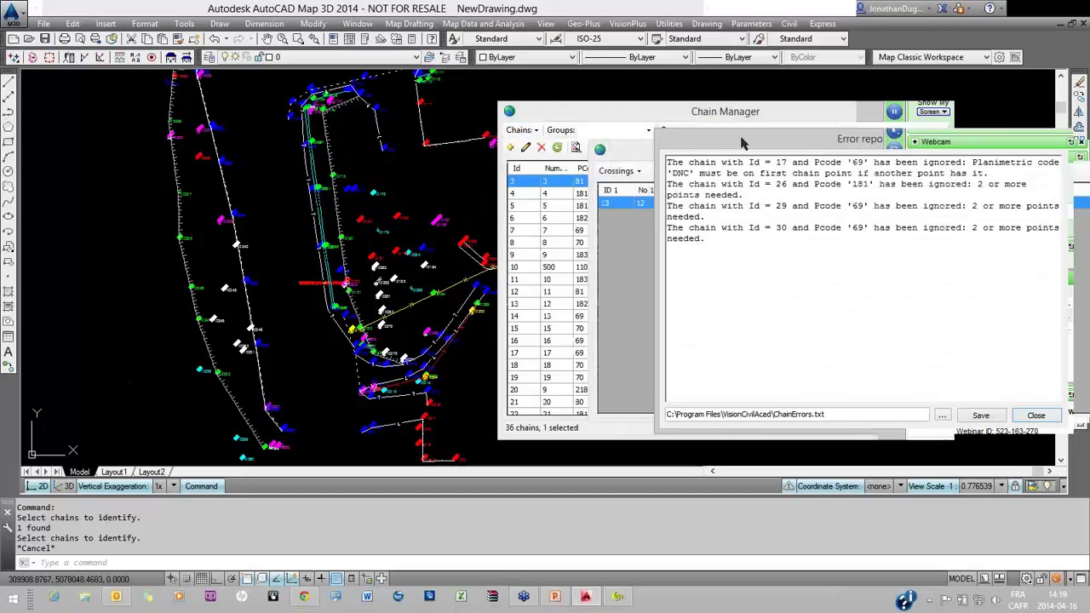
{"action": "left_click", "coordinate": [823, 414]}
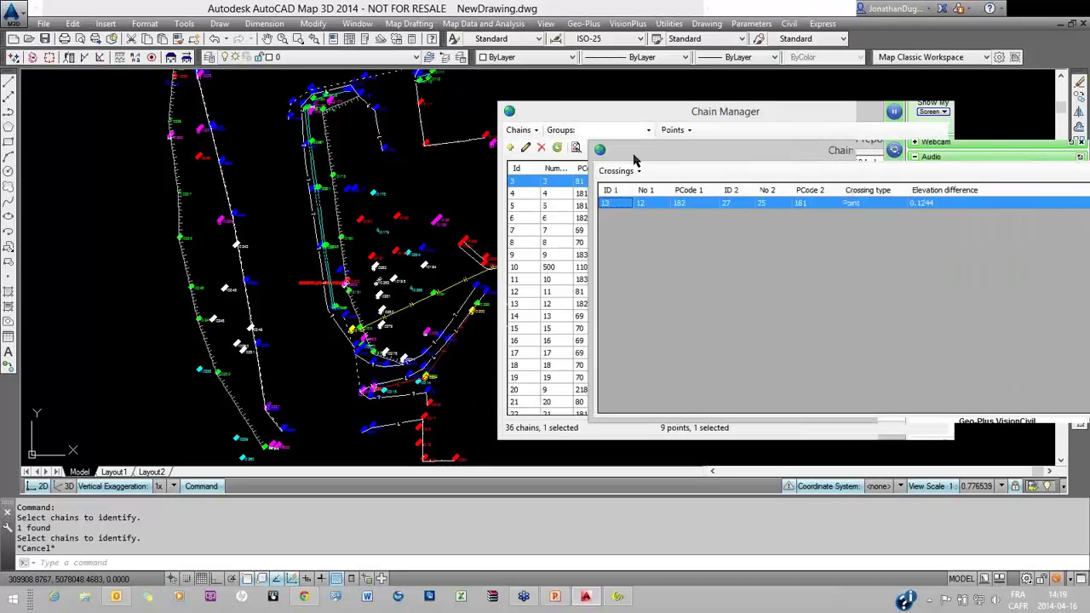
{"action": "left_click_drag", "start_coordinate": [634, 160], "coordinate": [669, 187]}
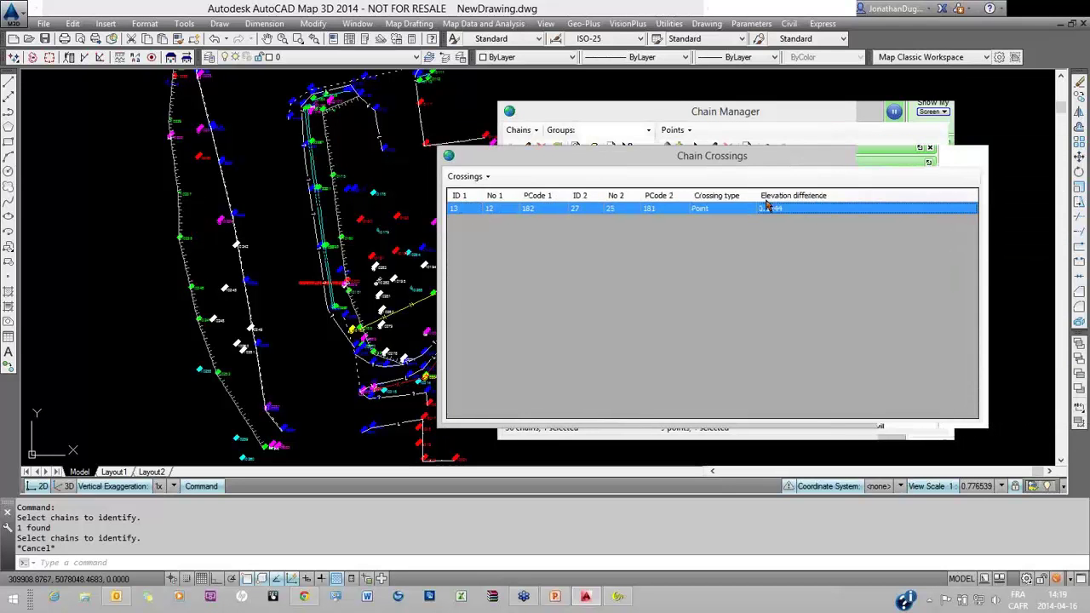
{"action": "right_click", "coordinate": [722, 209]}
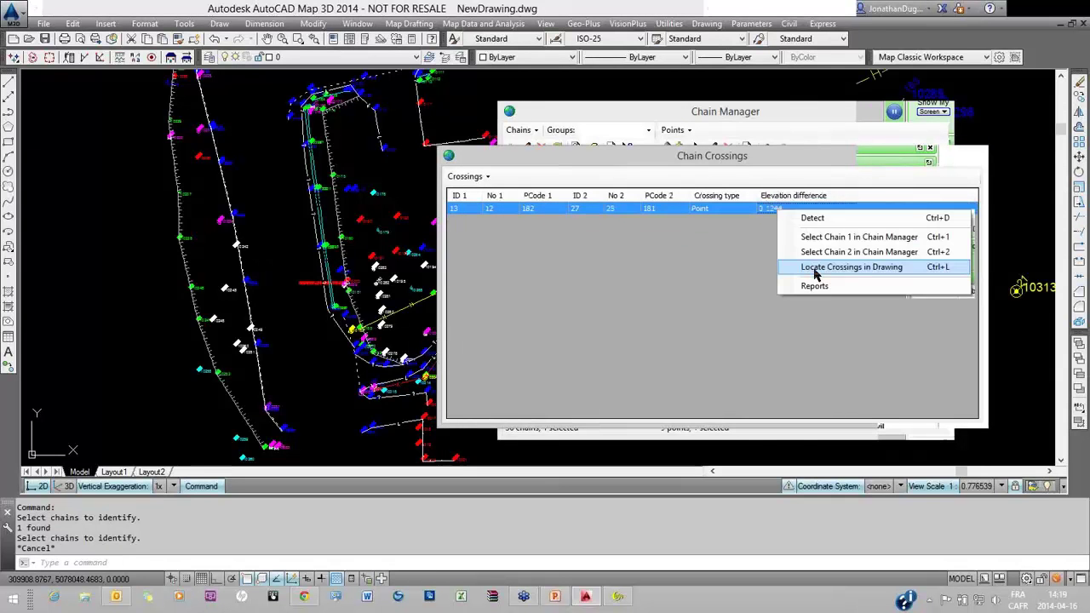
{"action": "left_click", "coordinate": [757, 272]}
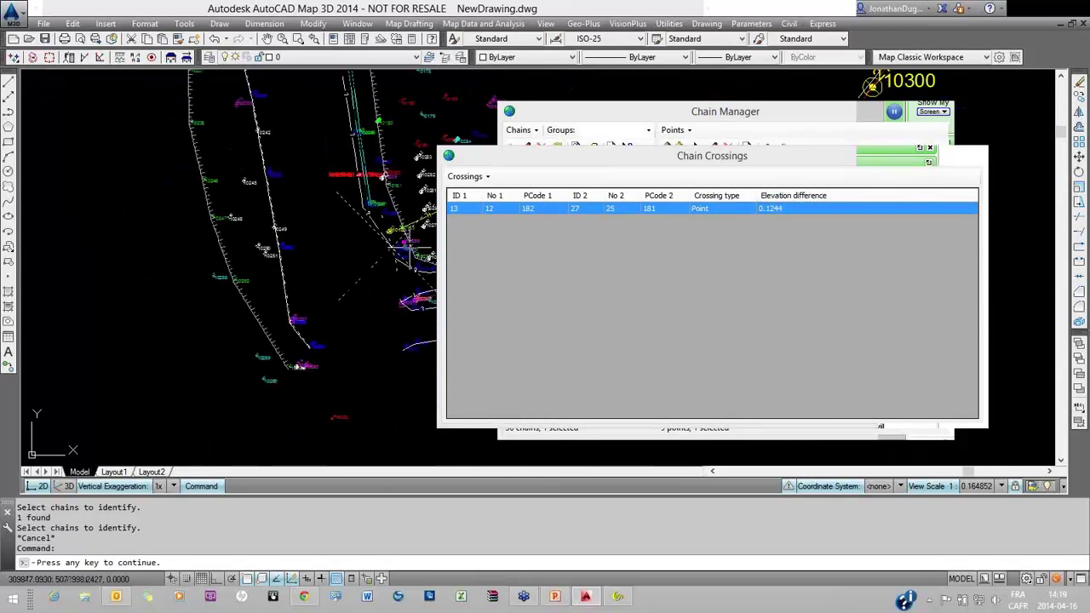
{"action": "scroll", "coordinate": [302, 269], "scroll_direction": "up", "scroll_amount": 3}
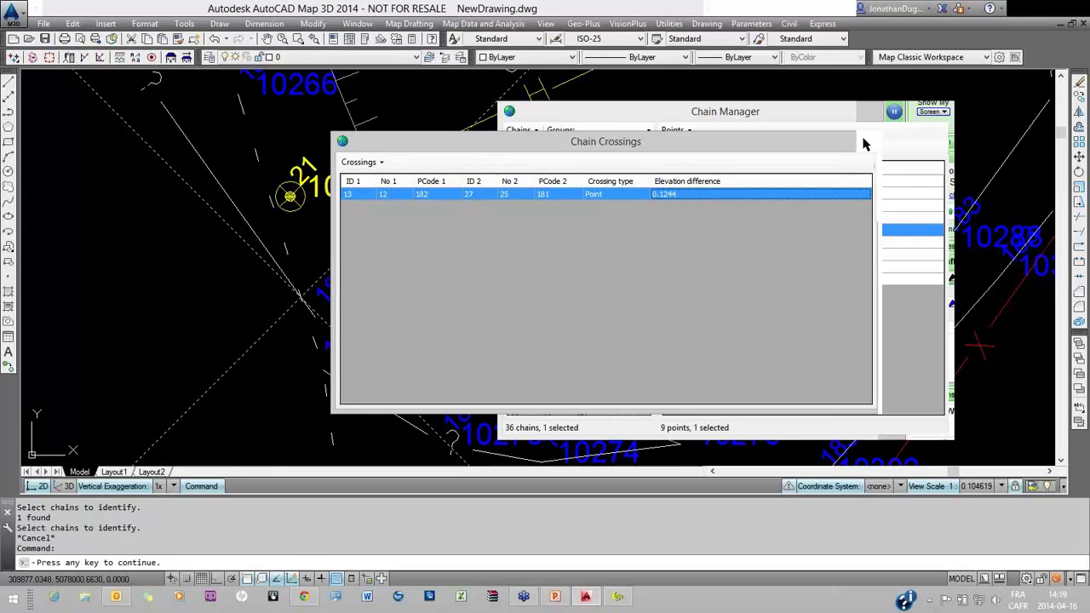
Close the Chain Crossings window and move Chain Manager to the upper right.
{"action": "left_click", "coordinate": [924, 136]}
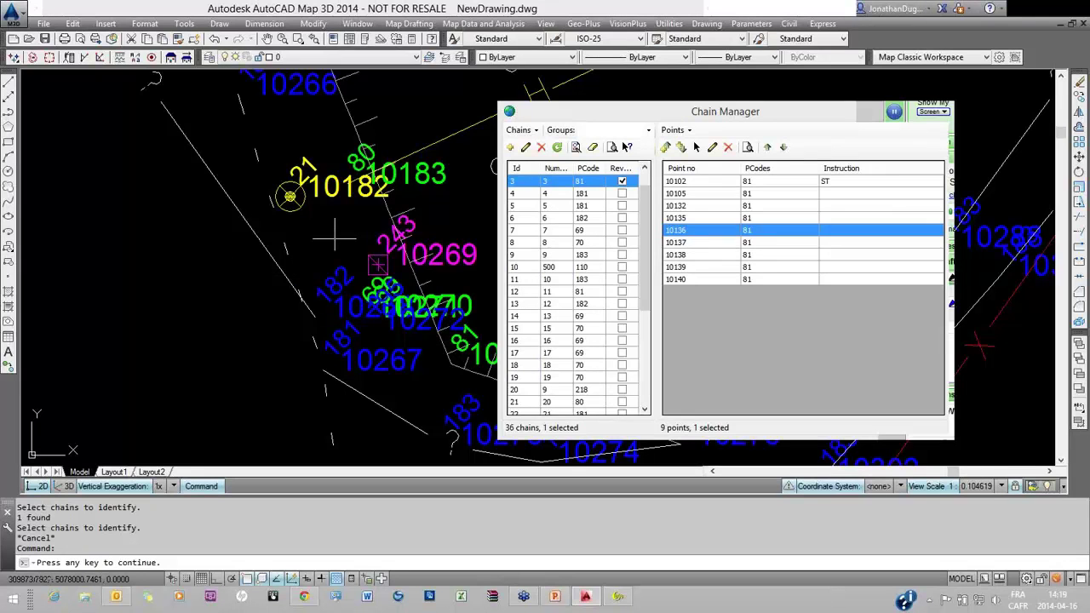
{"action": "scroll", "coordinate": [356, 327], "scroll_direction": "down", "scroll_amount": 3}
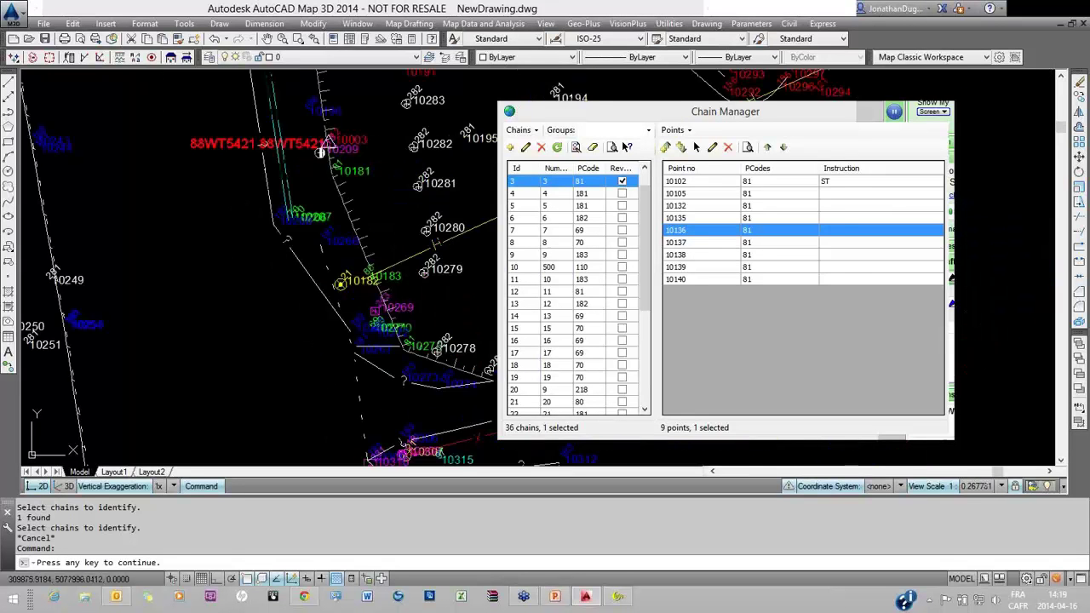
{"action": "scroll", "coordinate": [356, 326], "scroll_direction": "down", "scroll_amount": 2}
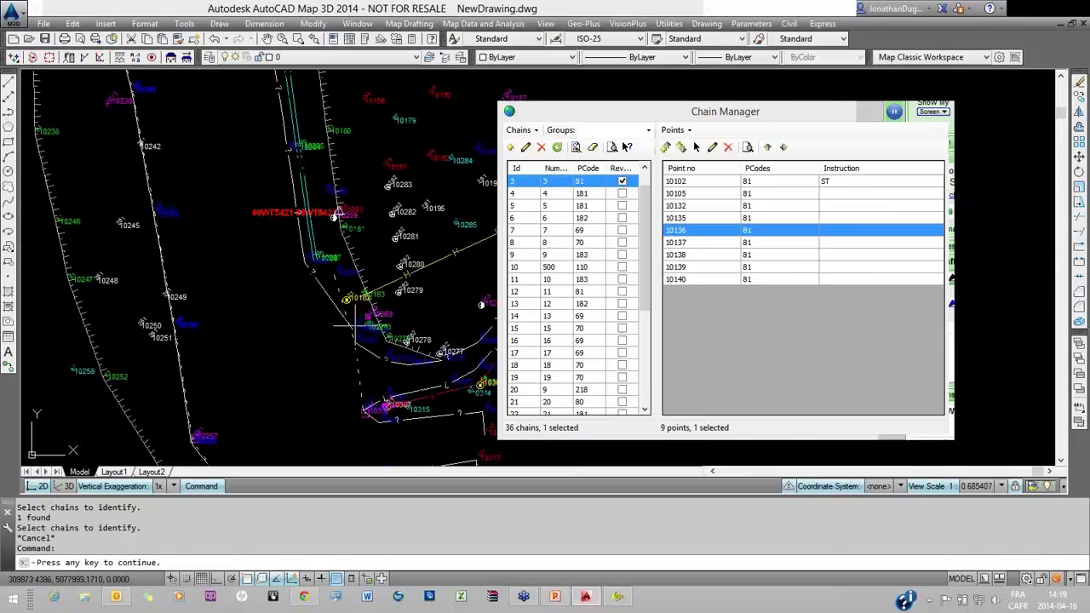
{"action": "scroll", "coordinate": [356, 326], "scroll_direction": "down", "scroll_amount": 3}
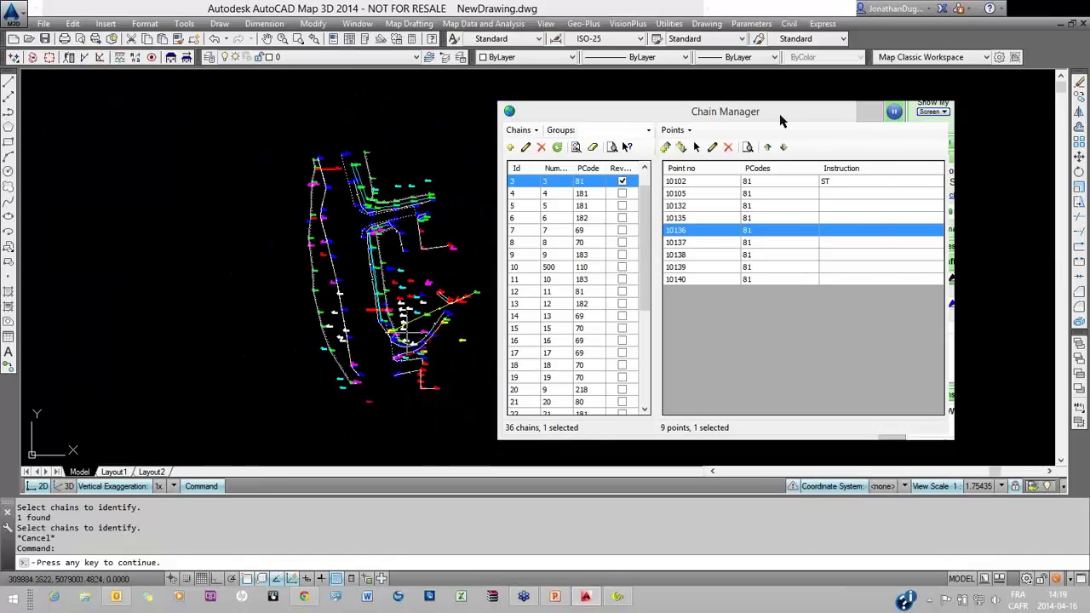
{"action": "left_click_drag", "start_coordinate": [781, 120], "coordinate": [701, 130]}
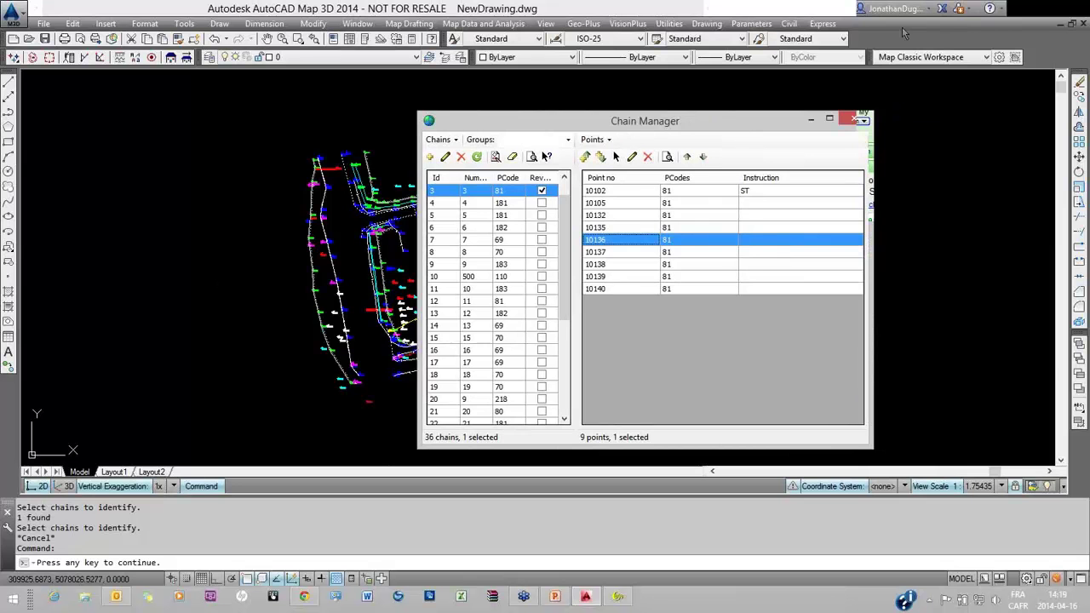
{"action": "left_click_drag", "start_coordinate": [766, 120], "coordinate": [929, 87]}
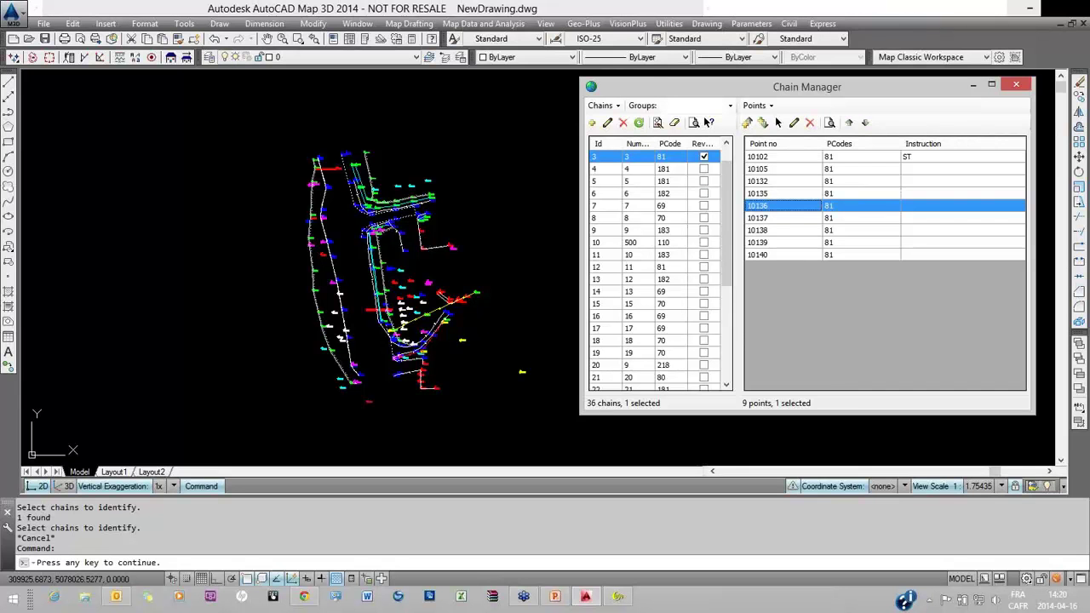
Zoom and pan around the chain intersections, briefly opening and closing the Parameters menu.
{"action": "scroll", "coordinate": [318, 256], "scroll_direction": "up", "scroll_amount": 5}
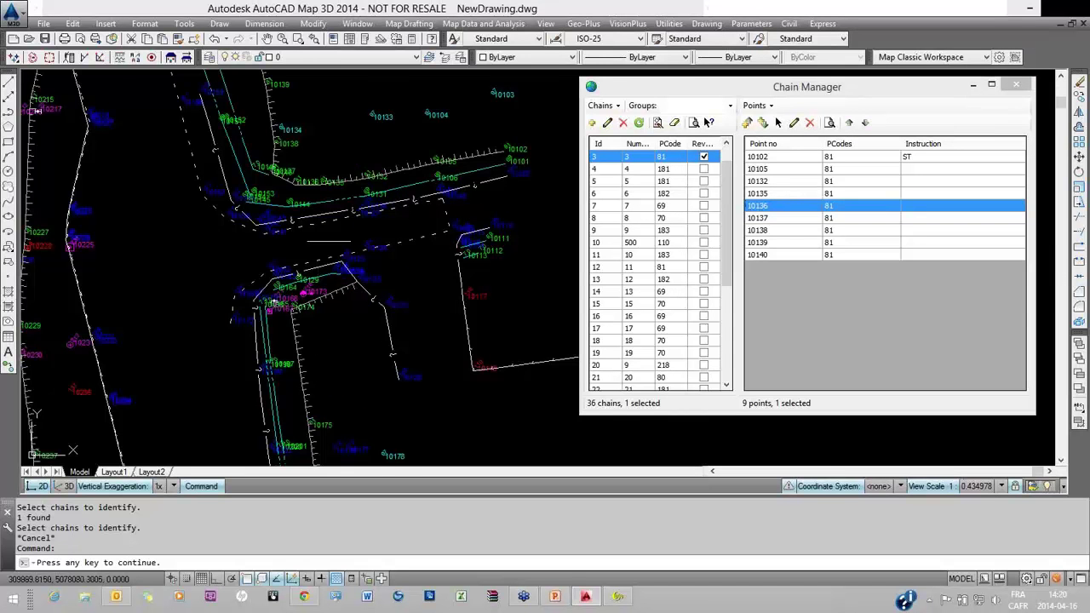
{"action": "scroll", "coordinate": [234, 289], "scroll_direction": "up", "scroll_amount": 4}
{"action": "scroll", "coordinate": [332, 319], "scroll_direction": "down", "scroll_amount": 5}
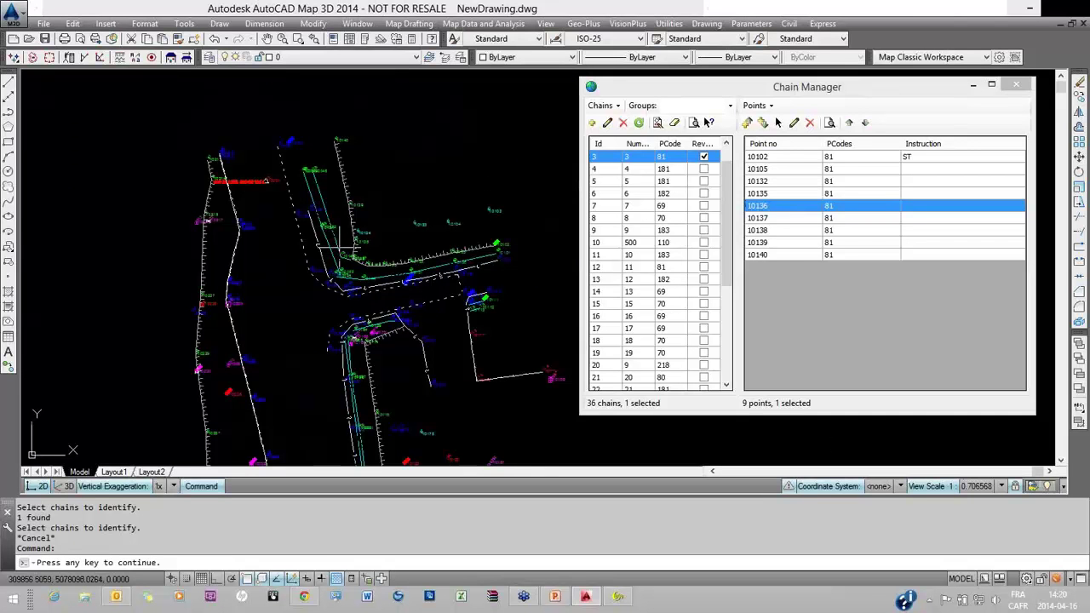
{"action": "scroll", "coordinate": [387, 159], "scroll_direction": "up", "scroll_amount": 2}
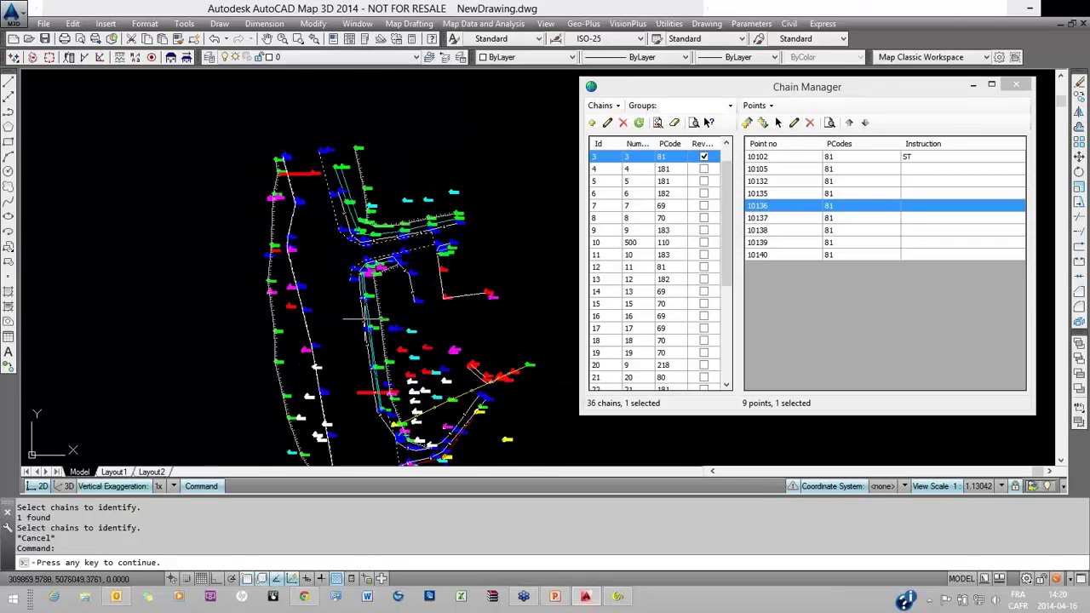
{"action": "middle_click_drag", "start_coordinate": [206, 412], "coordinate": [158, 255]}
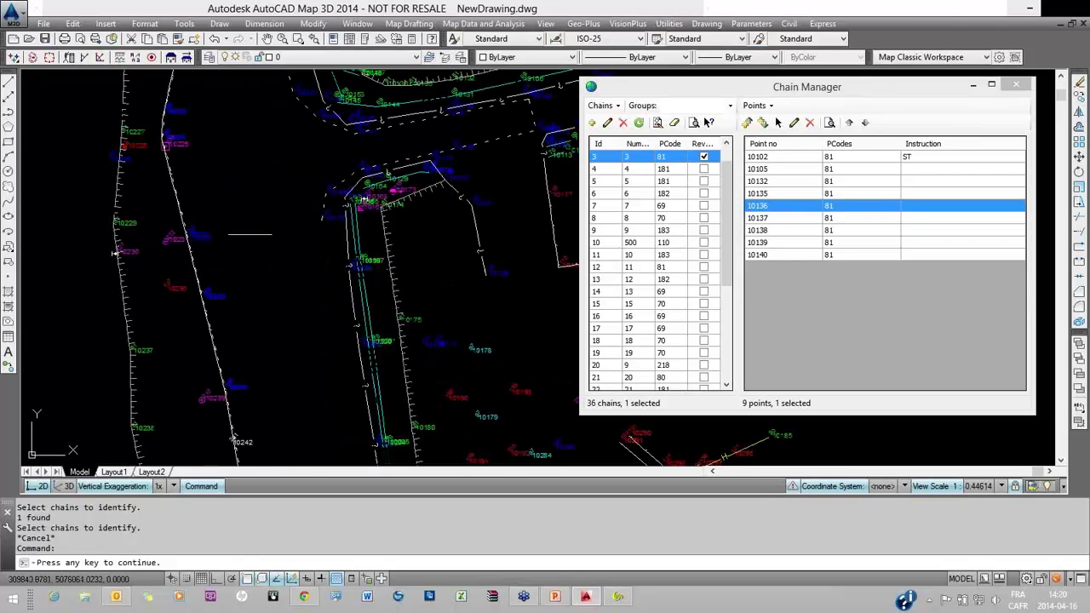
{"action": "scroll", "coordinate": [250, 233], "scroll_direction": "down", "scroll_amount": 2}
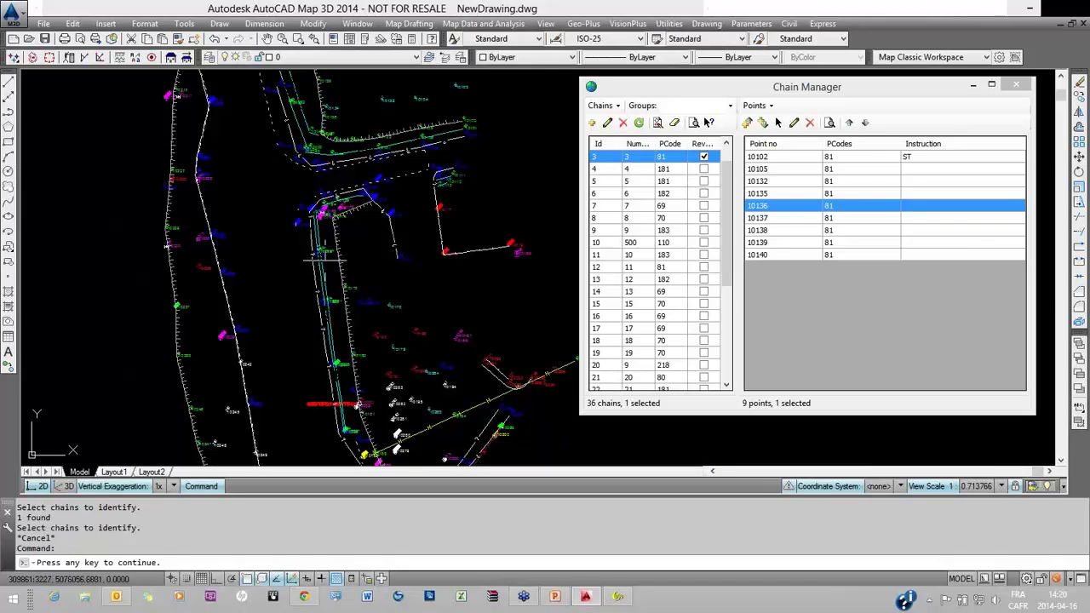
{"action": "scroll", "coordinate": [366, 196], "scroll_direction": "up", "scroll_amount": 4}
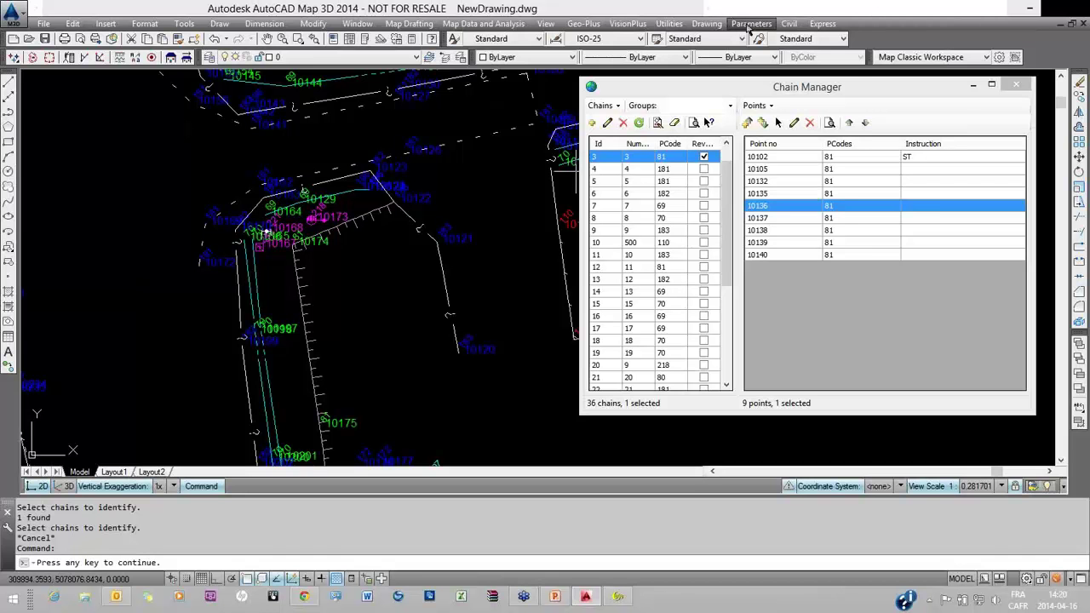
{"action": "left_click", "coordinate": [750, 24]}
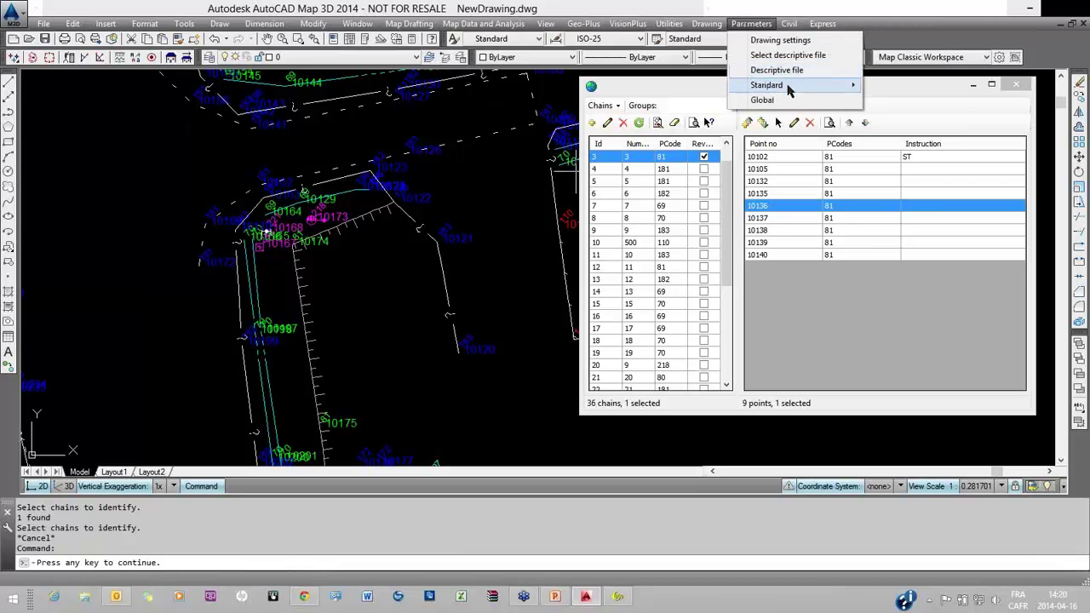
{"action": "left_click", "coordinate": [631, 17]}
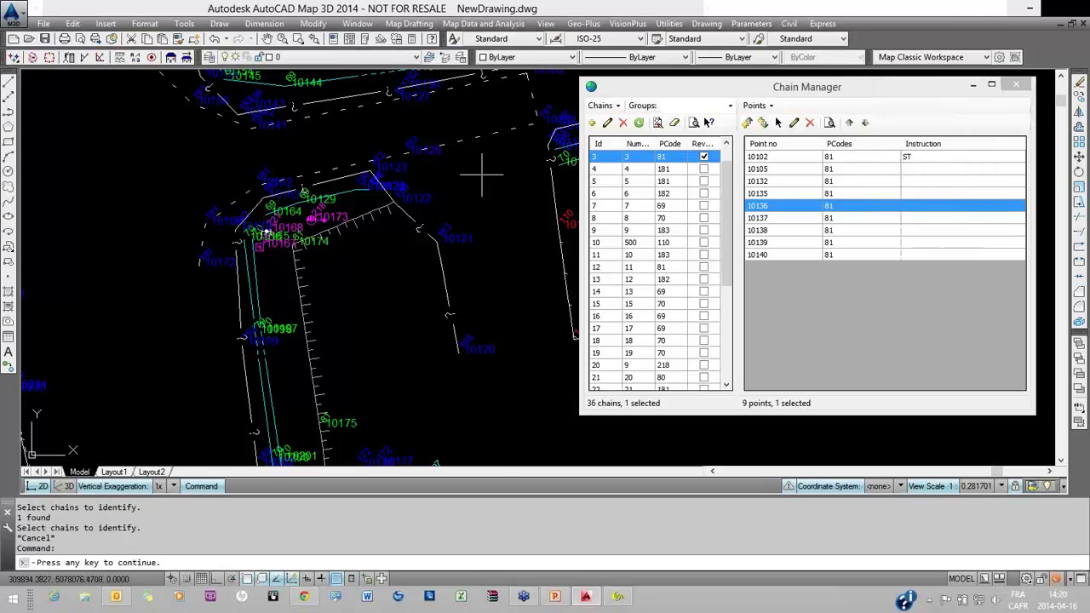
{"action": "scroll", "coordinate": [482, 175], "scroll_direction": "down", "scroll_amount": 5}
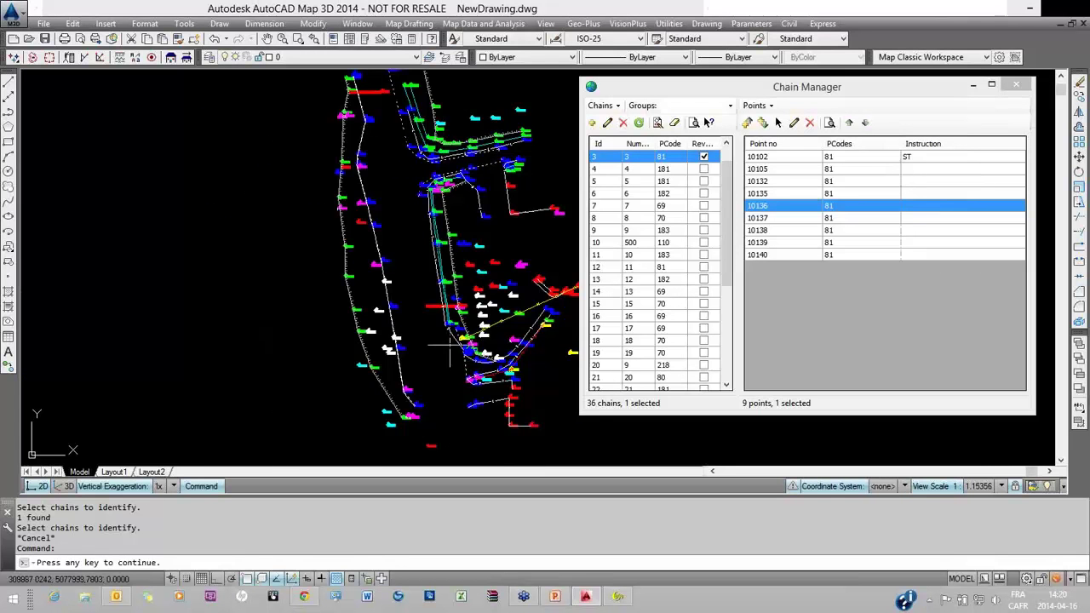
Export all 24 chains and 140 points to a new DTM surface named 'Sample'.
{"action": "left_click", "coordinate": [1016, 86]}
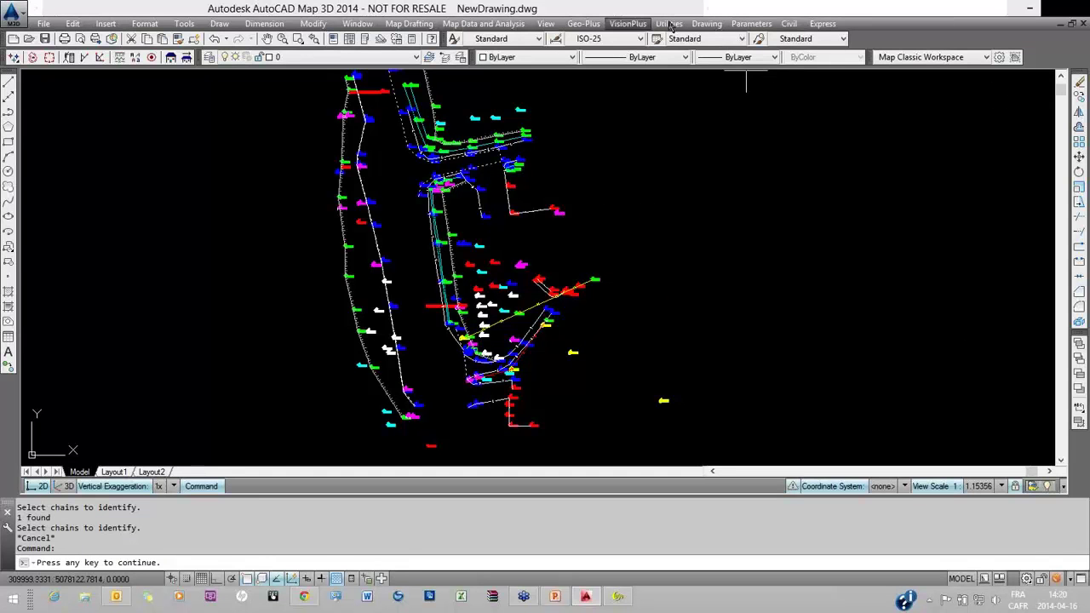
{"action": "left_click", "coordinate": [668, 24]}
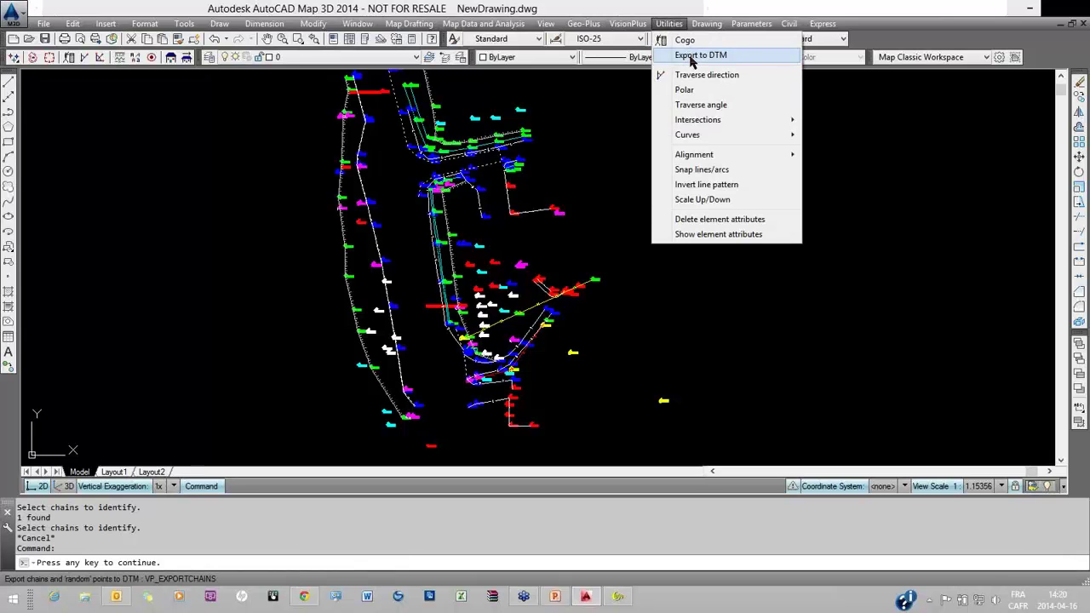
{"action": "key", "text": "Return"}
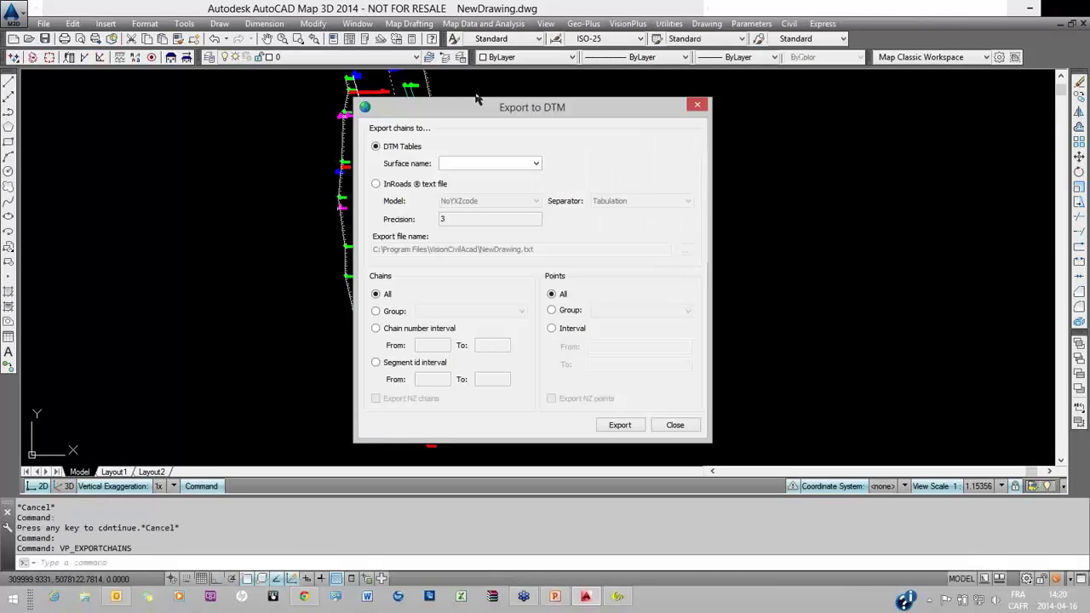
{"action": "left_click_drag", "start_coordinate": [477, 99], "coordinate": [490, 85]}
{"action": "left_click", "coordinate": [490, 149]}
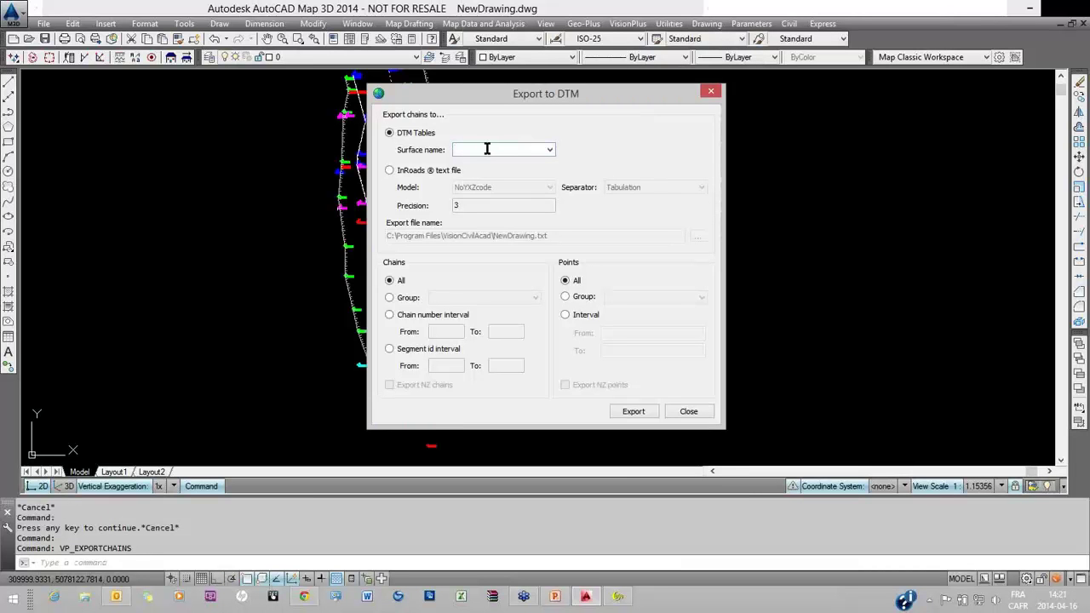
{"action": "type", "text": "Sample"}
{"action": "left_click", "coordinate": [629, 414]}
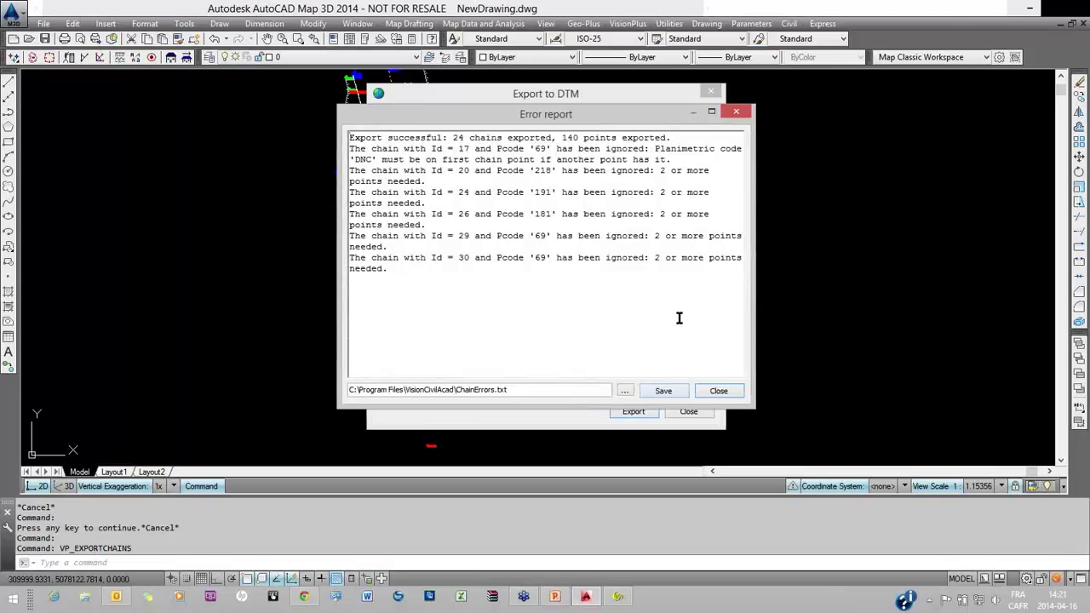
{"action": "left_click", "coordinate": [723, 393]}
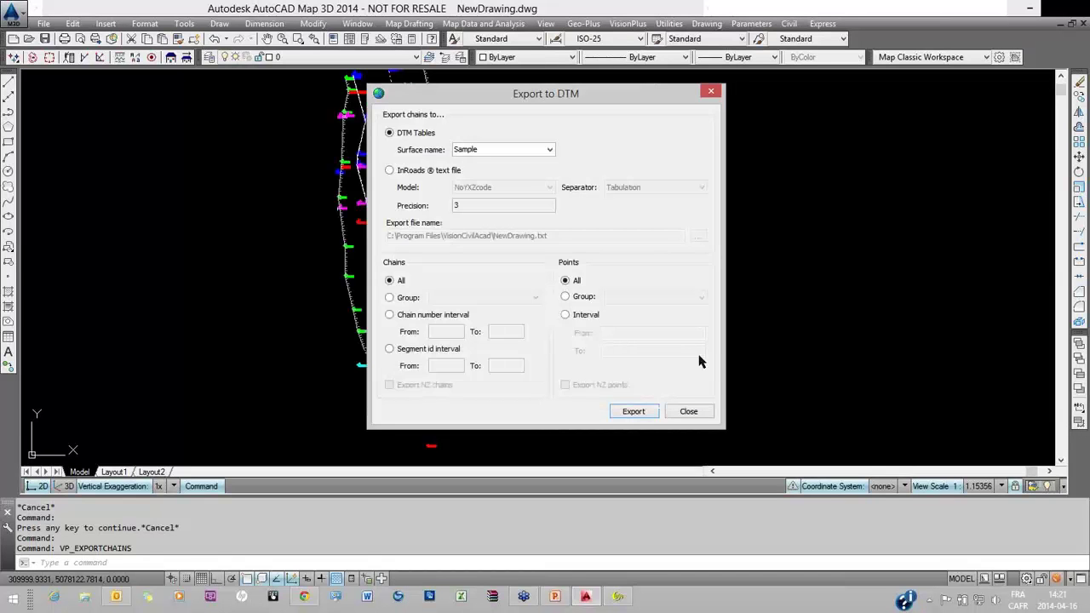
{"action": "left_click", "coordinate": [692, 413]}
{"action": "key", "text": "Return"}
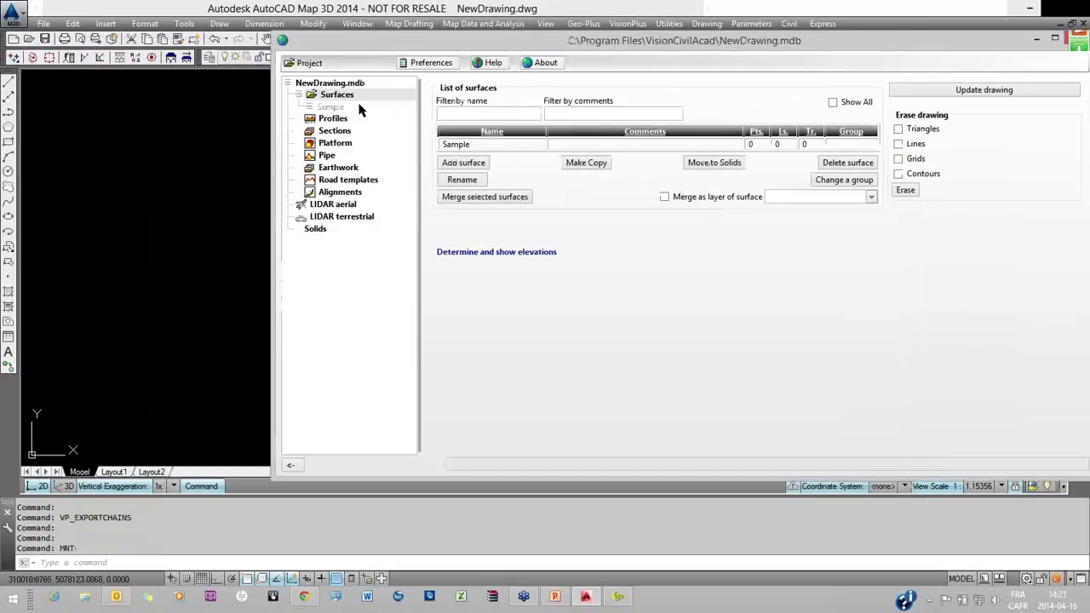
Load and save the Sample surface, then triangulate it and build its outline.
{"action": "left_click", "coordinate": [351, 106]}
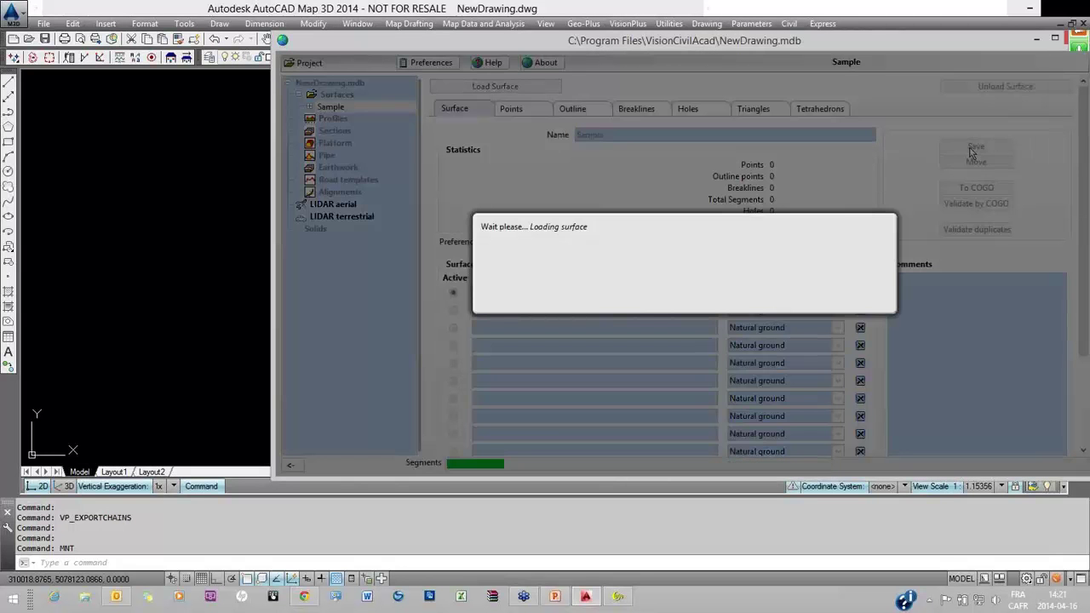
{"action": "left_click", "coordinate": [973, 152]}
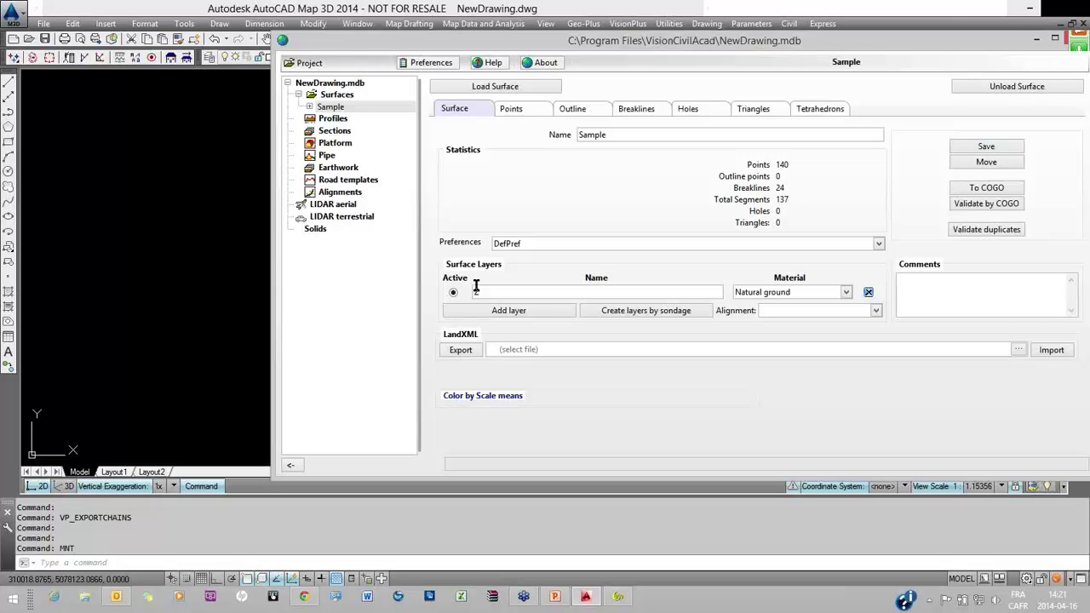
{"action": "left_click", "coordinate": [520, 111]}
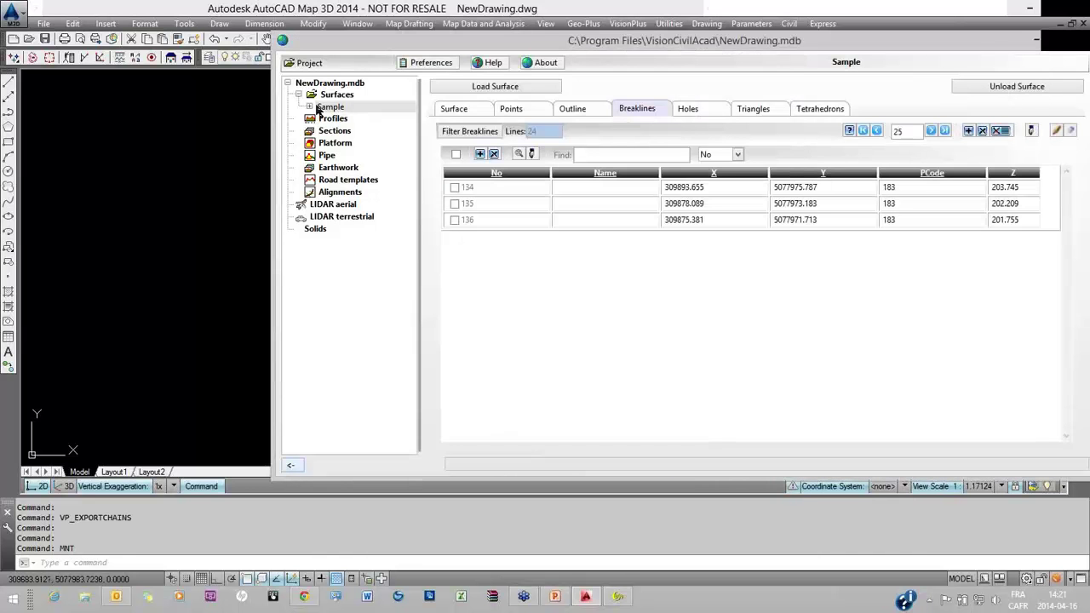
{"action": "left_click", "coordinate": [346, 121]}
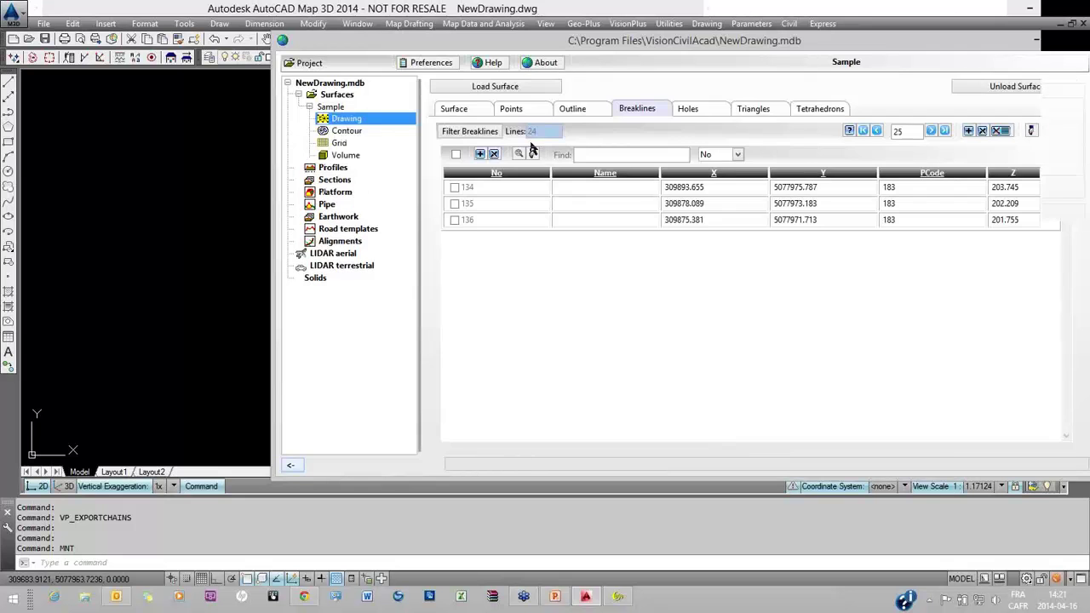
{"action": "left_click", "coordinate": [541, 224]}
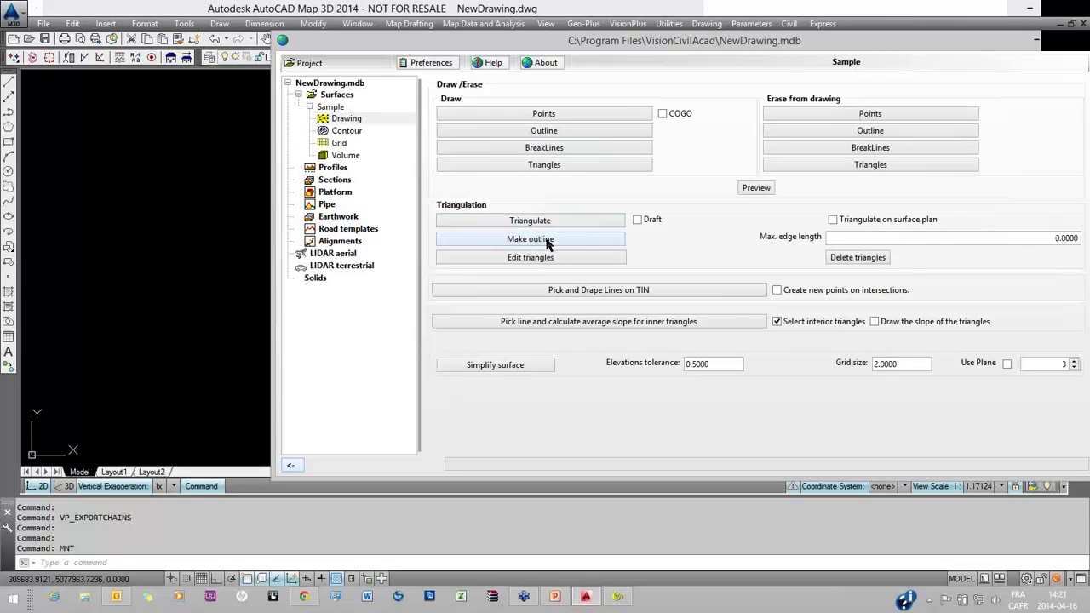
{"action": "left_click", "coordinate": [549, 224]}
Zoom in on the survey points, then widen the surface manager to show Sample's statistics.
{"action": "left_click", "coordinate": [291, 466]}
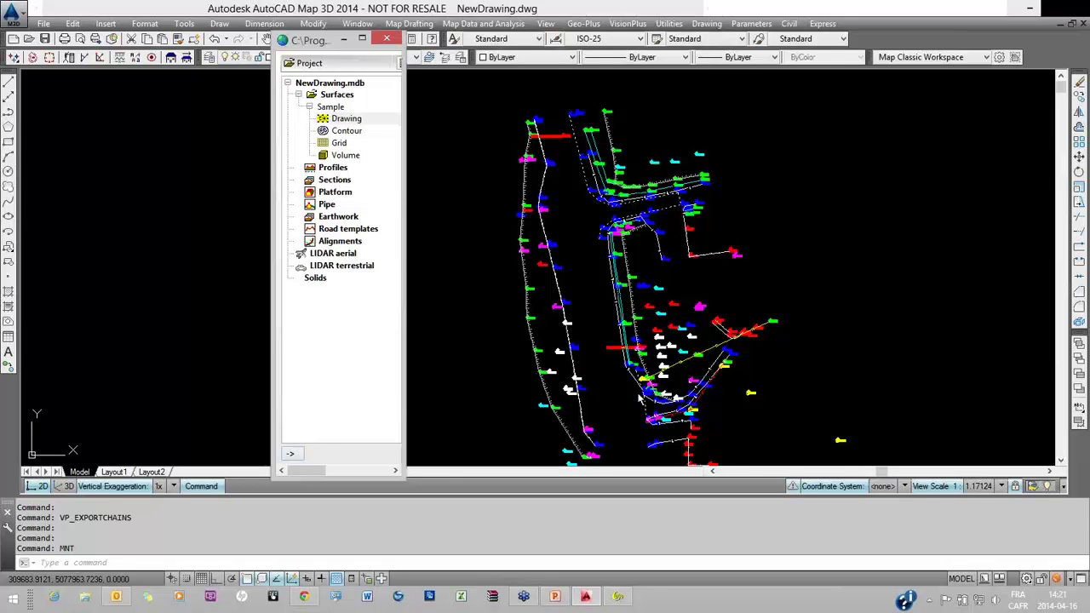
{"action": "scroll", "coordinate": [638, 391], "scroll_direction": "up", "scroll_amount": 5}
{"action": "scroll", "coordinate": [640, 388], "scroll_direction": "up", "scroll_amount": 2}
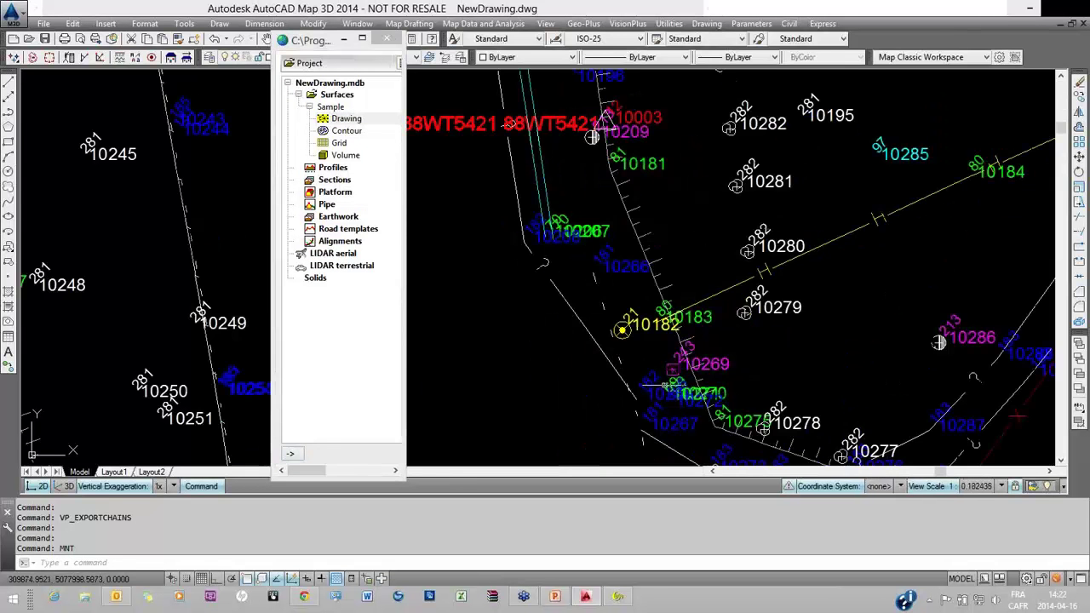
{"action": "scroll", "coordinate": [641, 387], "scroll_direction": "up", "scroll_amount": 5}
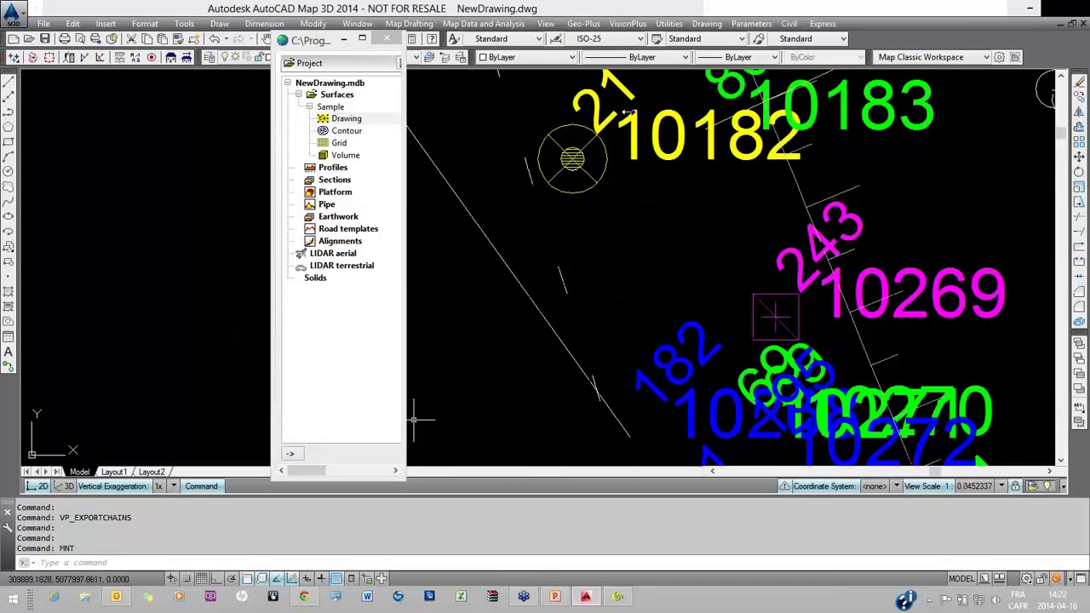
{"action": "left_click_drag", "start_coordinate": [628, 112], "coordinate": [777, 109]}
{"action": "left_click_drag", "start_coordinate": [871, 106], "coordinate": [886, 107]}
{"action": "left_click", "coordinate": [334, 108]}
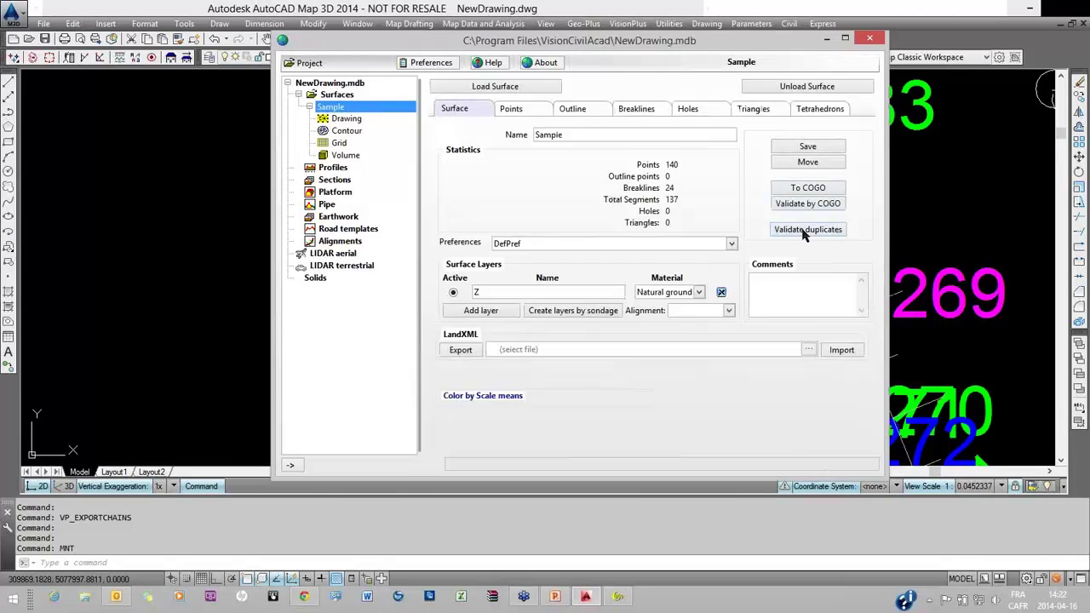
Remove the 7 duplicate points from Sample and accept creating points at the 2 chain crossings.
{"action": "left_click", "coordinate": [805, 230]}
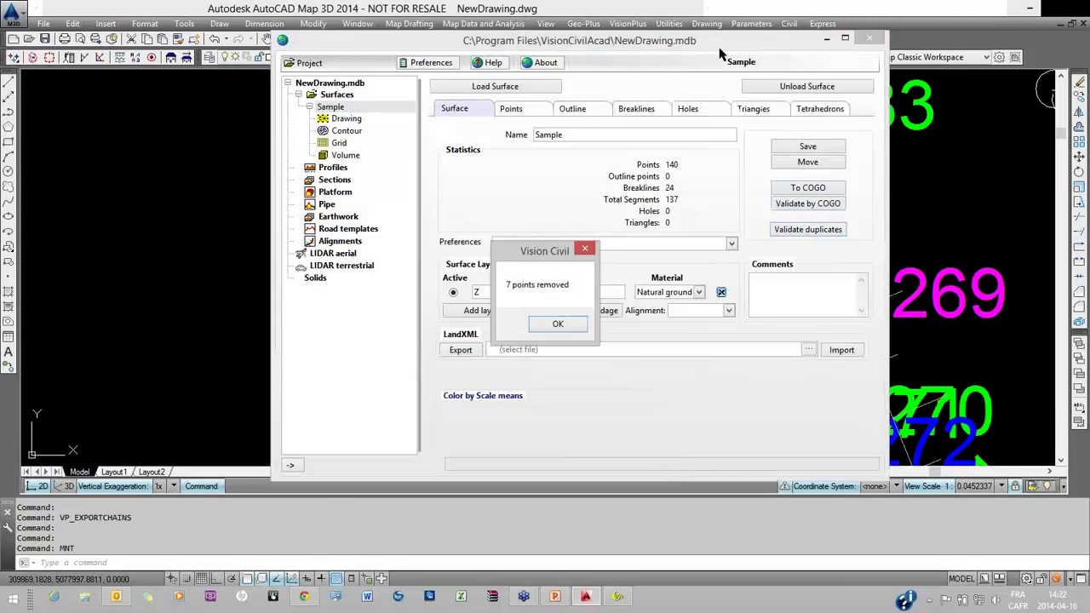
{"action": "key", "text": "Return"}
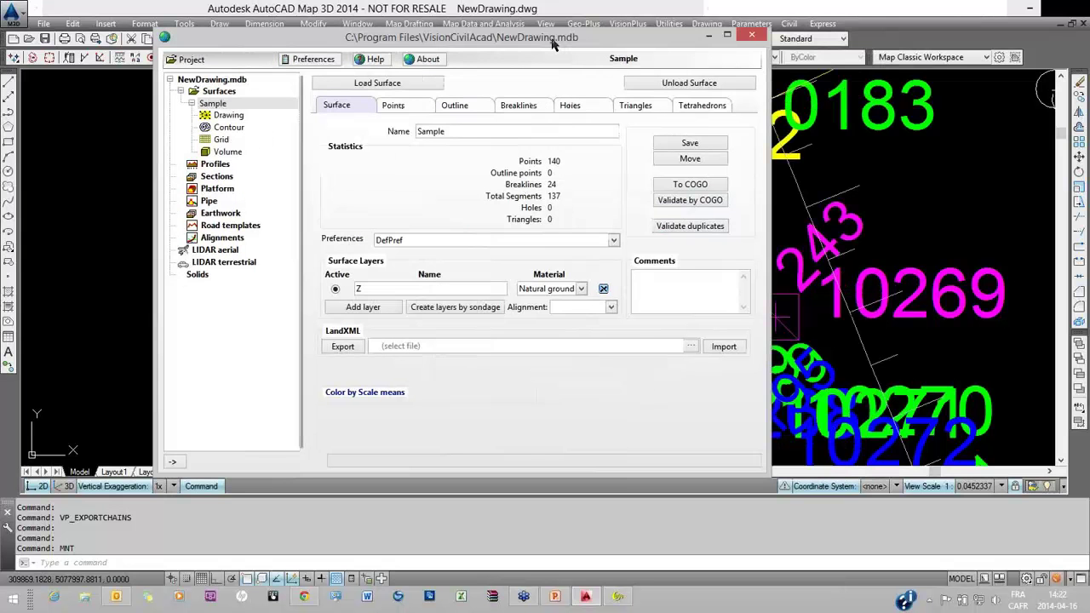
{"action": "left_click_drag", "start_coordinate": [552, 44], "coordinate": [523, 40]}
{"action": "left_click", "coordinate": [143, 461]}
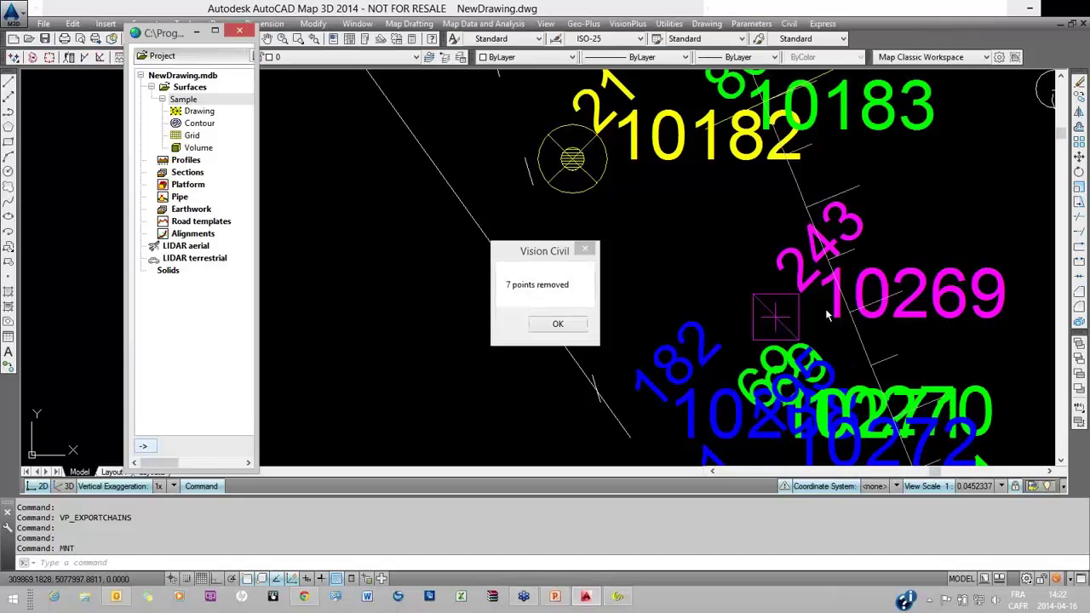
{"action": "left_click", "coordinate": [558, 323]}
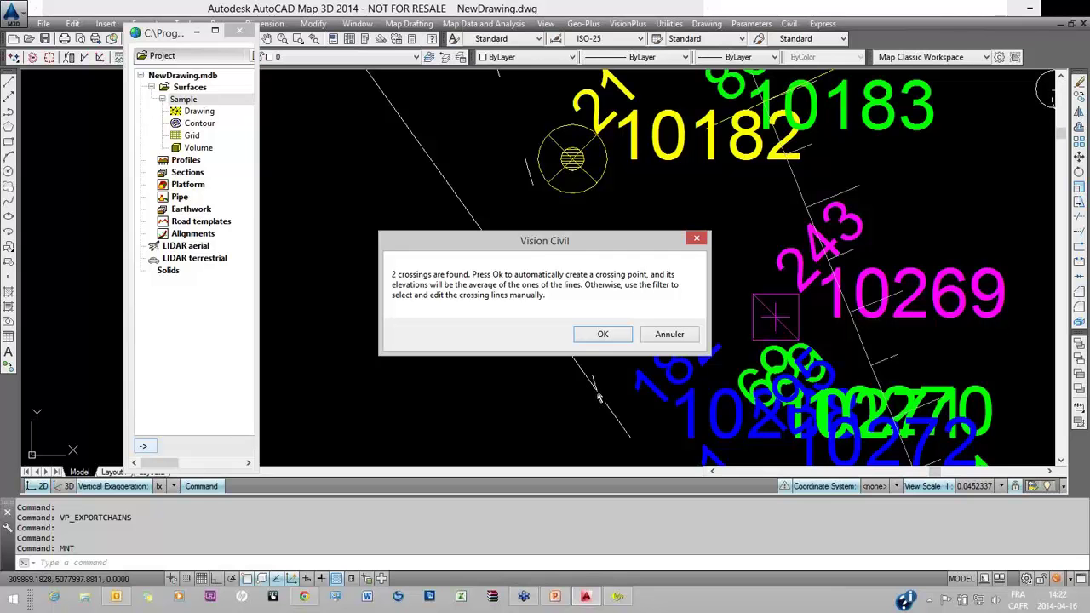
{"action": "left_click", "coordinate": [602, 336]}
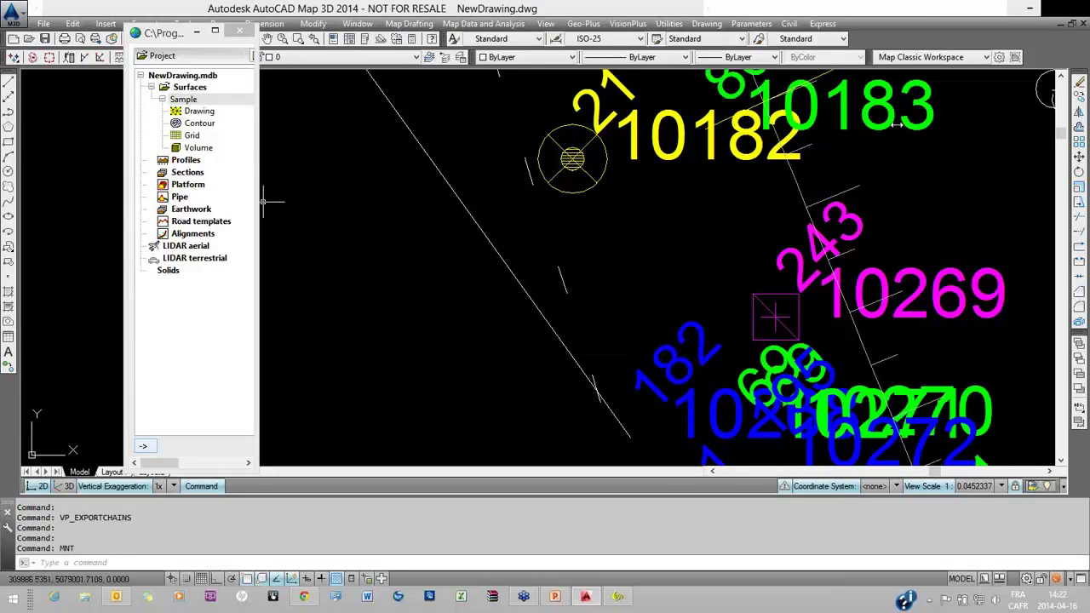
Triangulate the Sample surface and check it in the 3D preview.
{"action": "mouse_move", "coordinate": [213, 170]}
{"action": "left_click", "coordinate": [199, 111]}
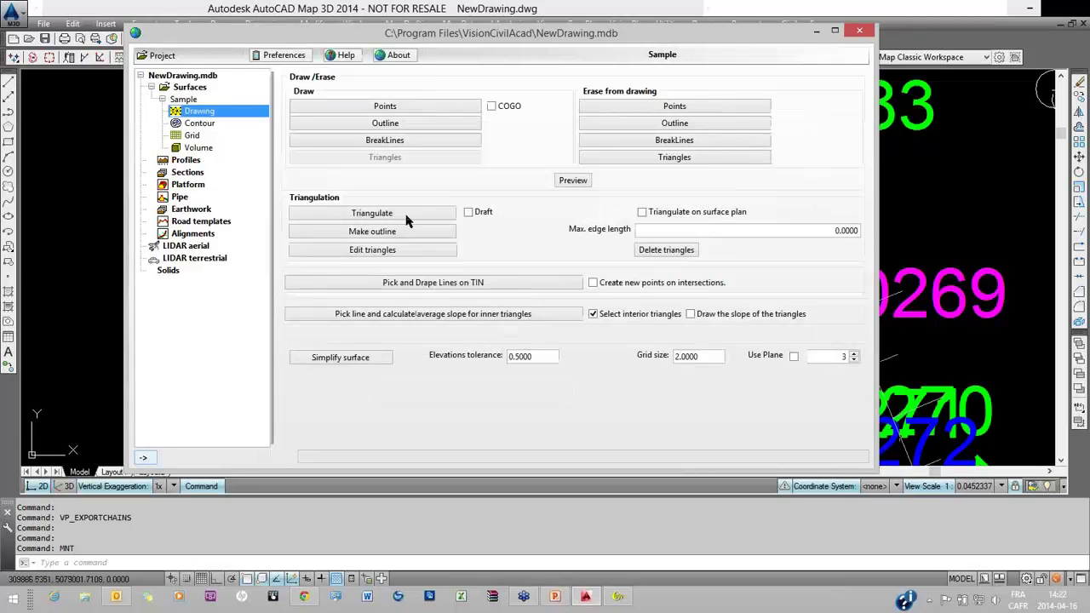
{"action": "left_click", "coordinate": [406, 214]}
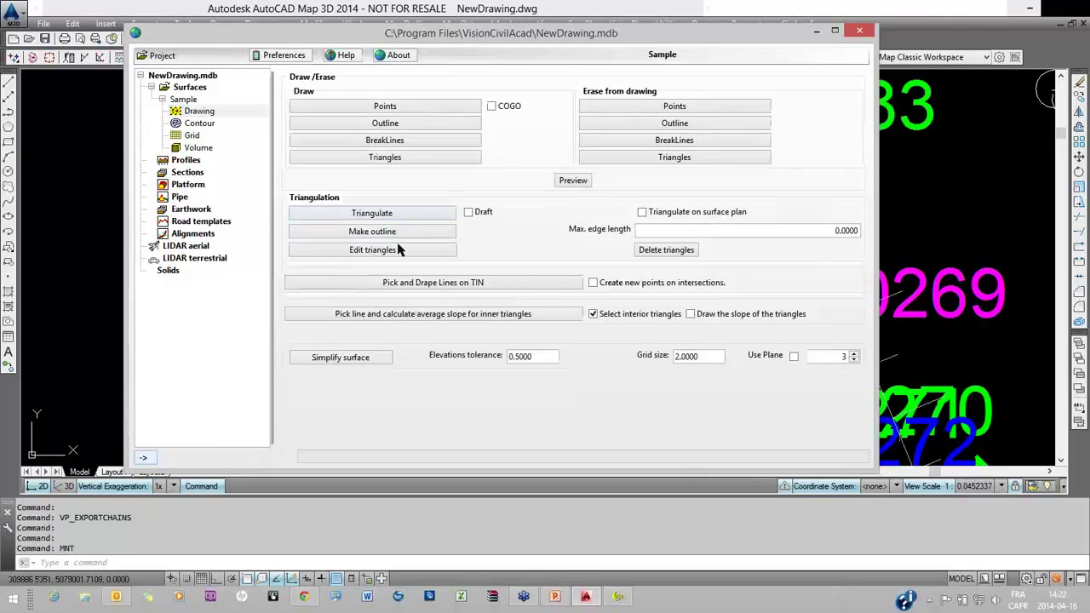
{"action": "left_click", "coordinate": [573, 183]}
{"action": "left_click", "coordinate": [284, 65]}
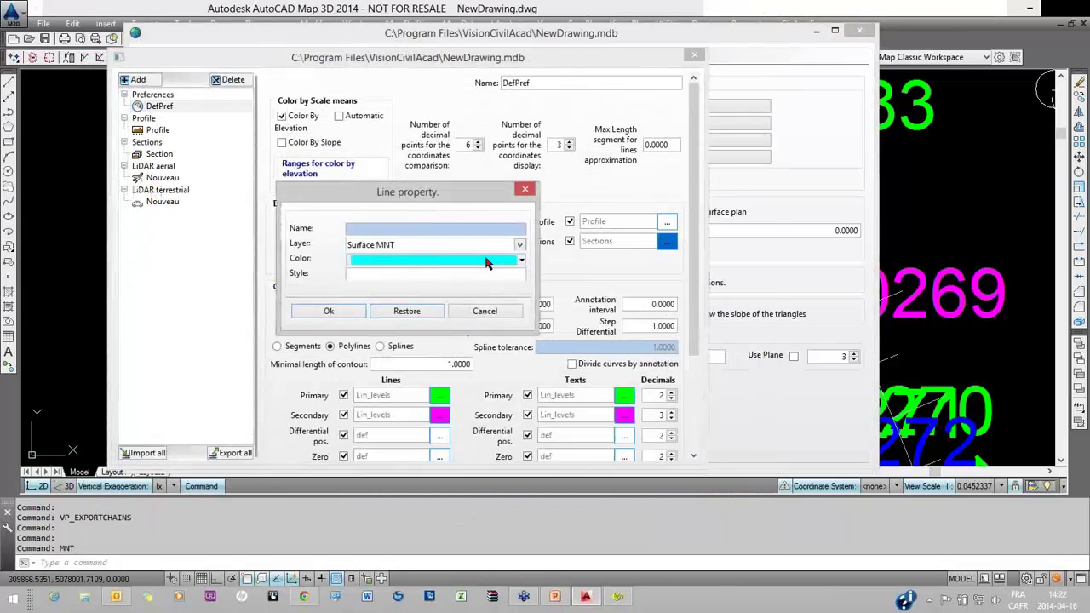
Set the triangle line colour to By Scale in Preferences.
{"action": "left_click", "coordinate": [360, 258]}
{"action": "left_click", "coordinate": [437, 292]}
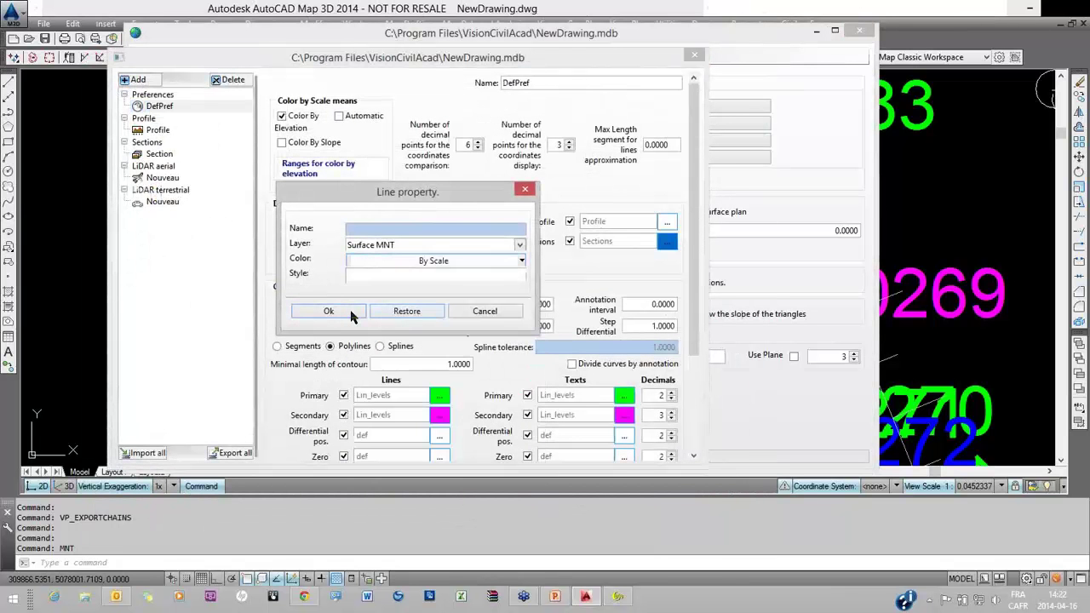
{"action": "left_click", "coordinate": [330, 312]}
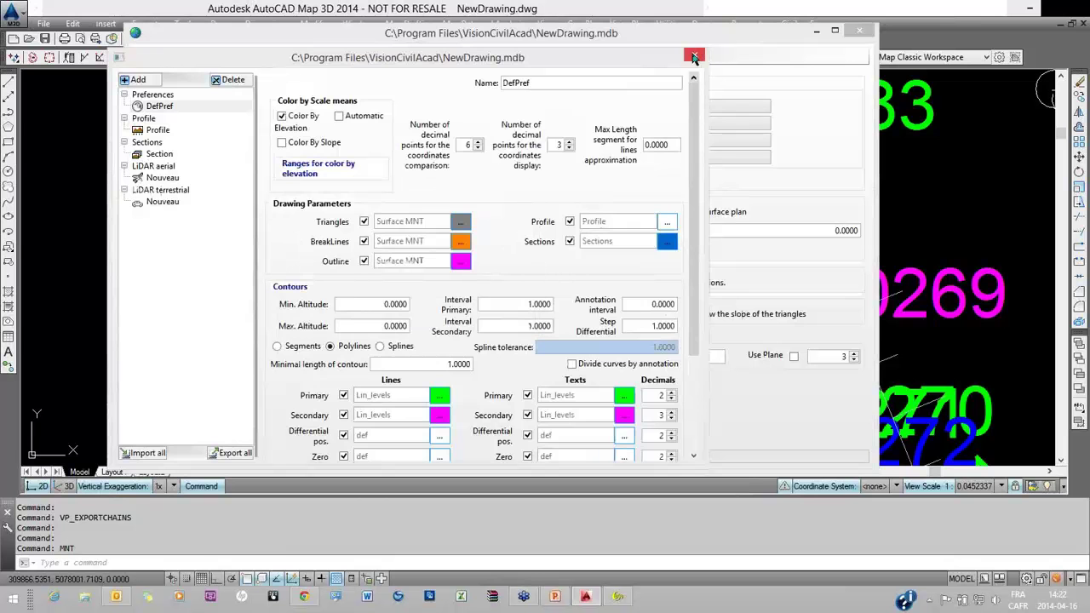
{"action": "left_click", "coordinate": [695, 57]}
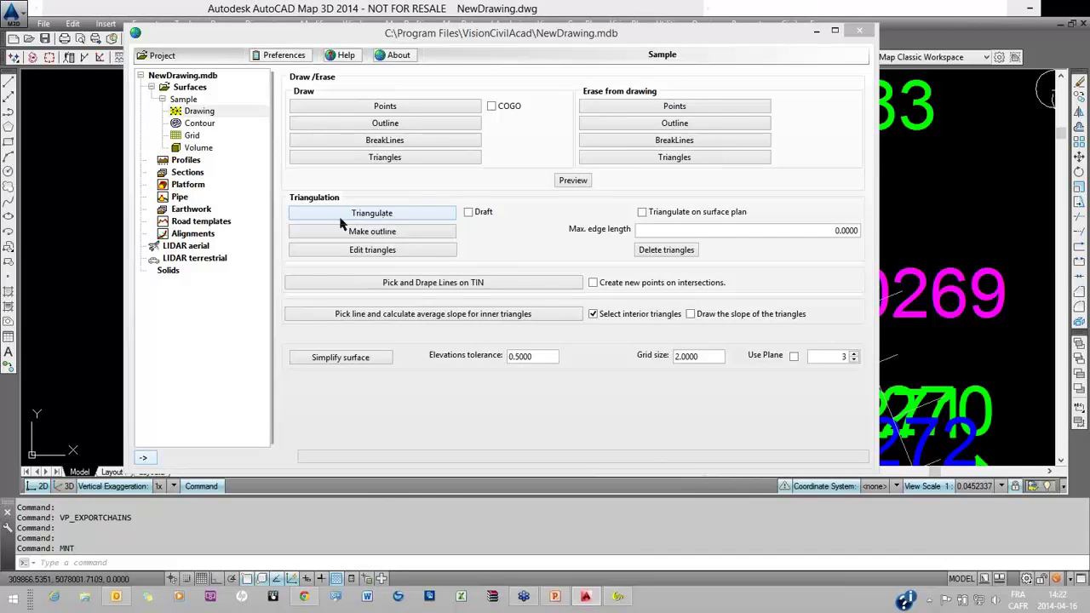
Zoom and orbit the elevation-coloured 3D wireframe of the Sample triangles, then close it.
{"action": "left_click", "coordinate": [576, 182]}
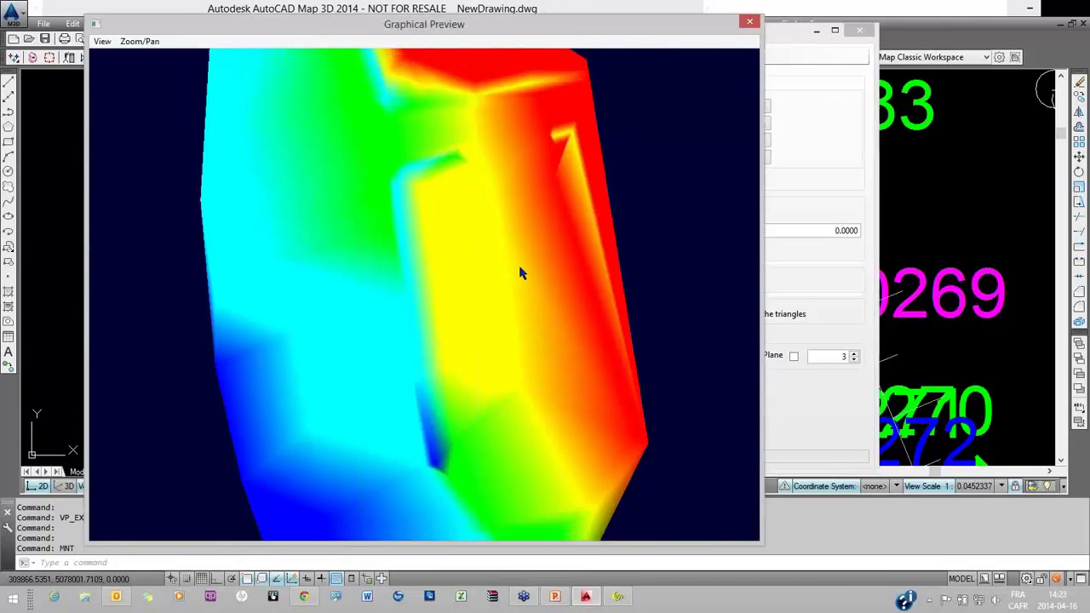
{"action": "scroll", "coordinate": [523, 277], "scroll_direction": "down", "scroll_amount": 5}
{"action": "left_click_drag", "start_coordinate": [520, 437], "coordinate": [514, 276]}
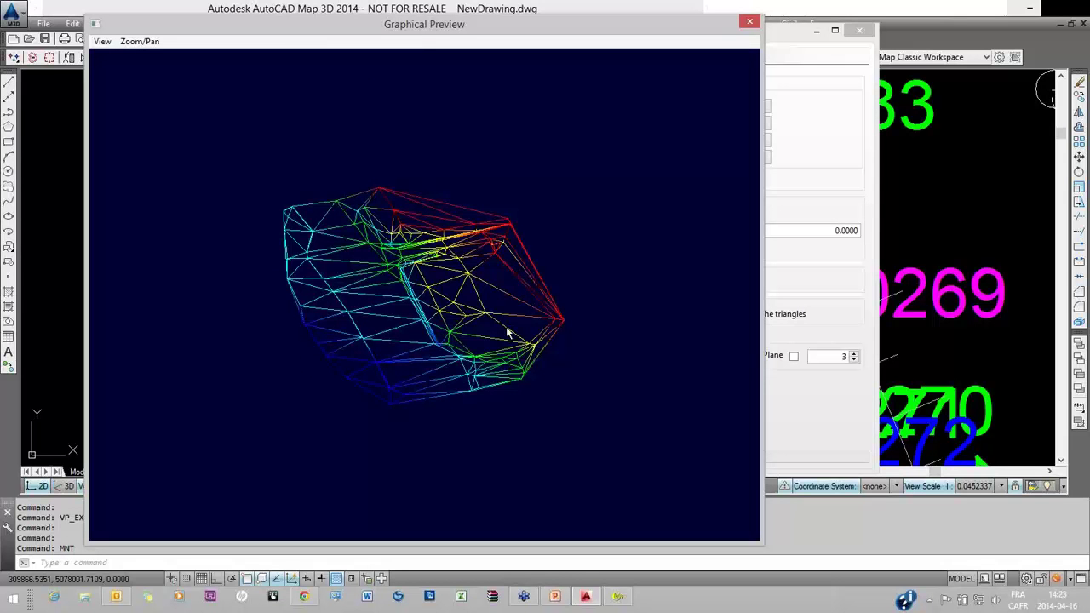
{"action": "left_click_drag", "start_coordinate": [480, 390], "coordinate": [460, 201]}
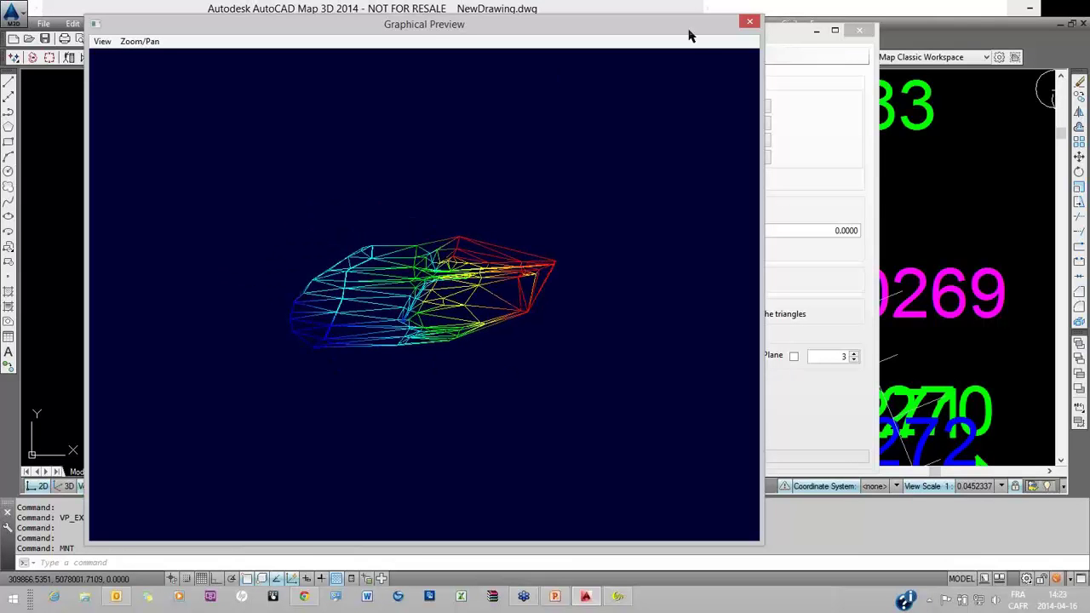
{"action": "left_click_drag", "start_coordinate": [379, 349], "coordinate": [750, 25]}
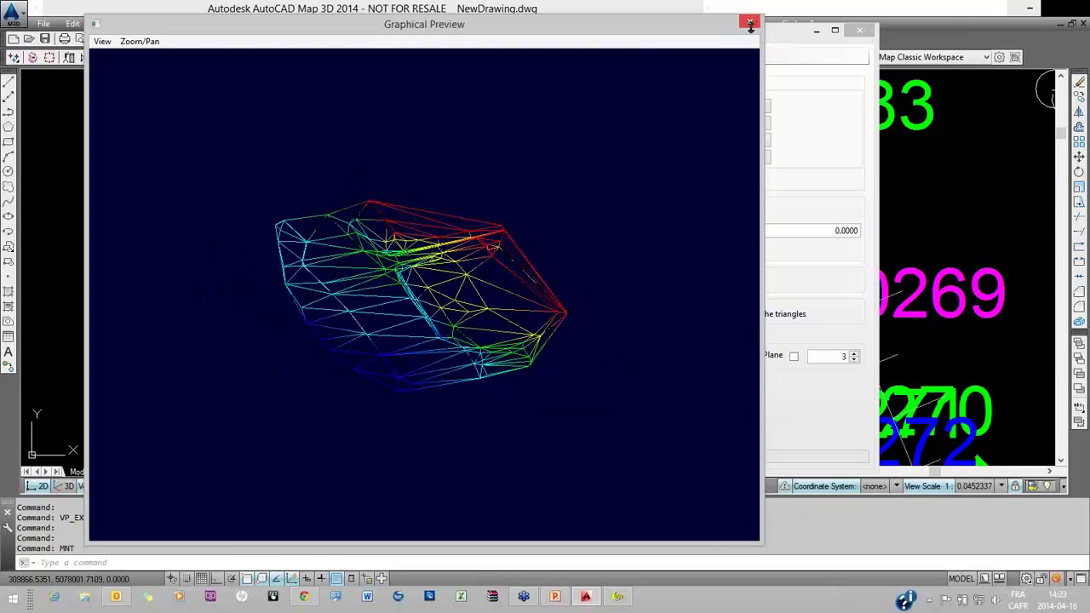
{"action": "left_click", "coordinate": [750, 23]}
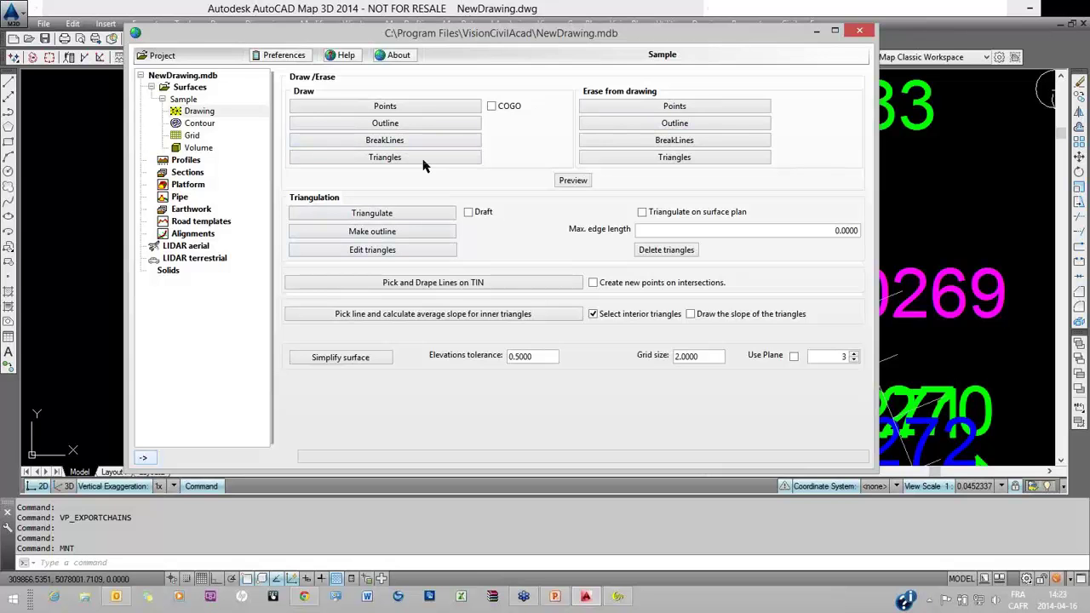
In the contour settings, update the surface altitudes and set Min. Altitude to 200.
{"action": "left_click", "coordinate": [143, 458]}
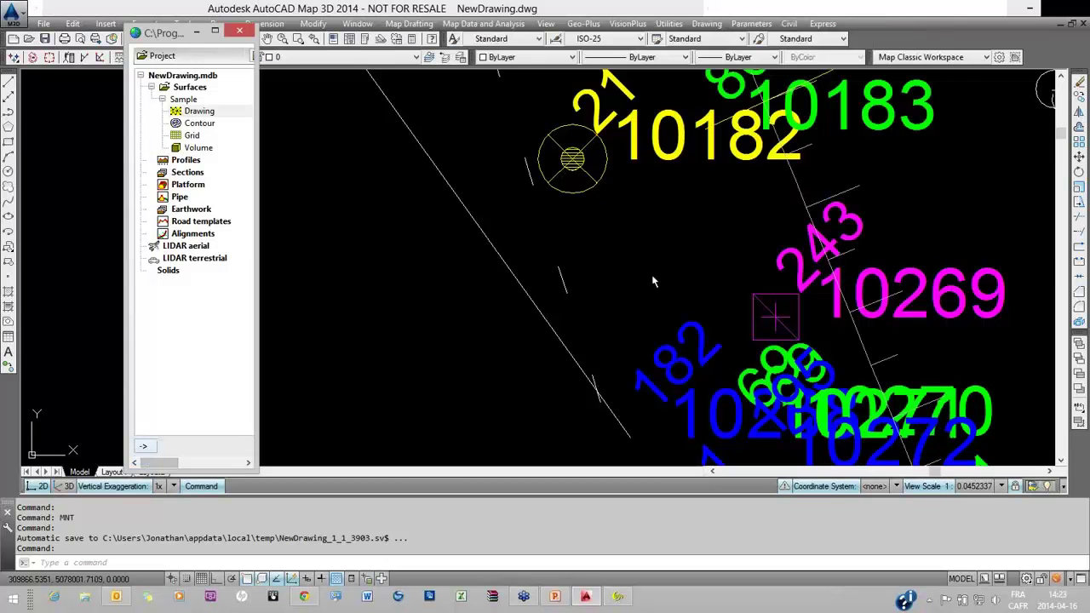
{"action": "left_click", "coordinate": [145, 447]}
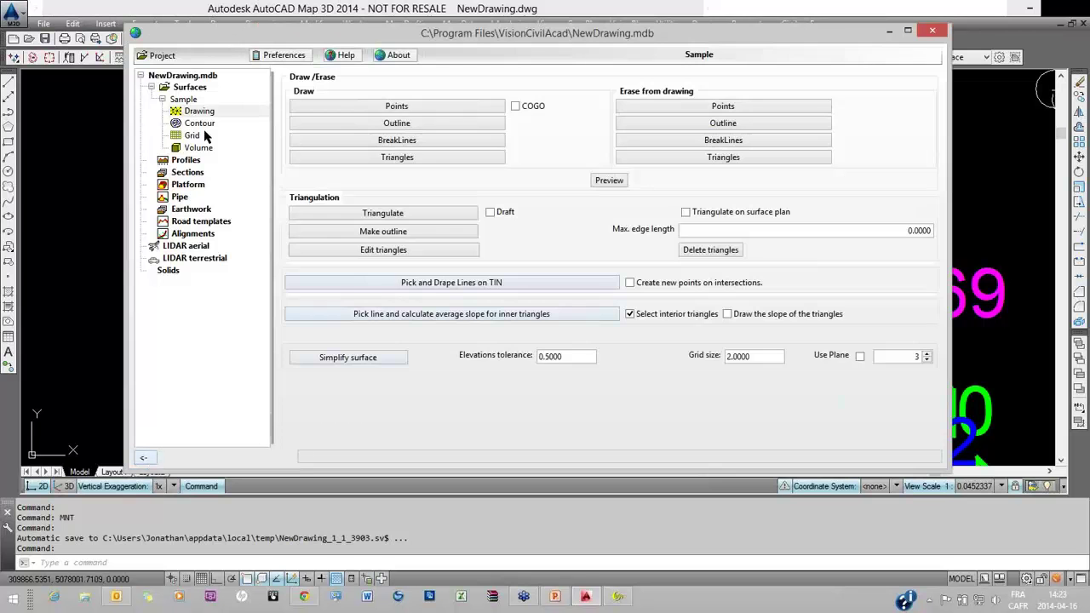
{"action": "left_click", "coordinate": [201, 124]}
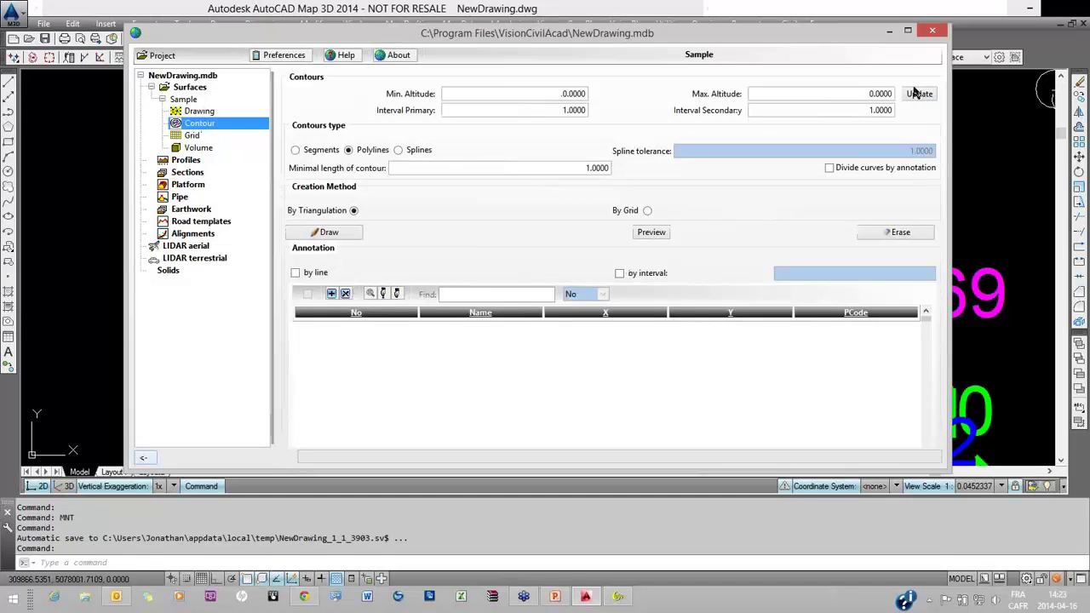
{"action": "left_click", "coordinate": [919, 93]}
{"action": "left_click", "coordinate": [529, 92]}
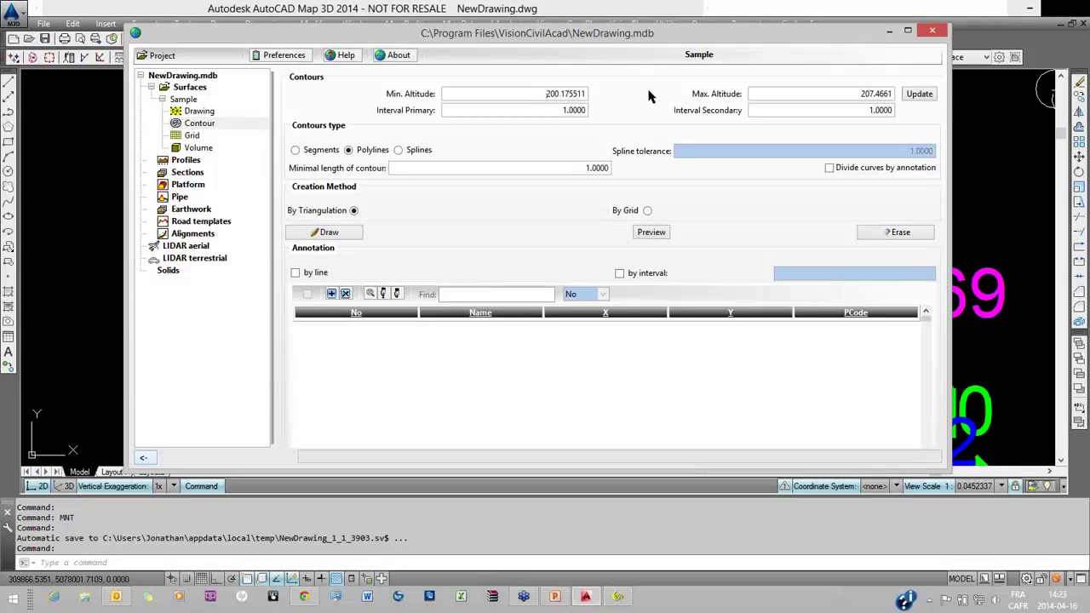
{"action": "type", "text": "200"}
{"action": "key", "text": "Tab"}
Set secondary interval 0.25 and labels every 50, then draw the contours.
{"action": "double_click", "coordinate": [801, 109]}
{"action": "type", "text": "0.25"}
{"action": "left_click", "coordinate": [619, 274]}
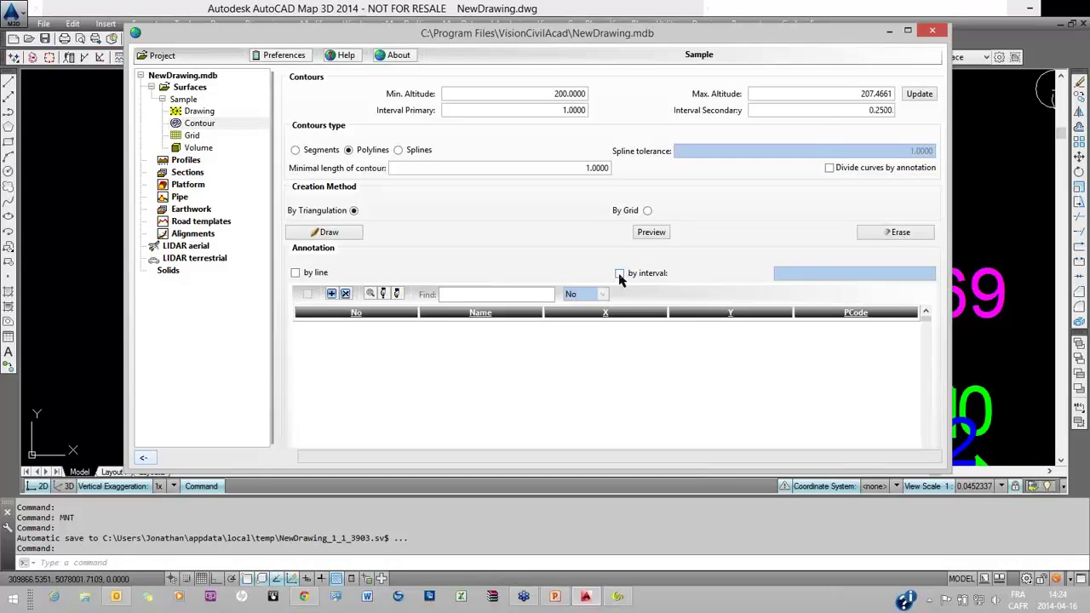
{"action": "left_click", "coordinate": [834, 270]}
{"action": "type", "text": "50"}
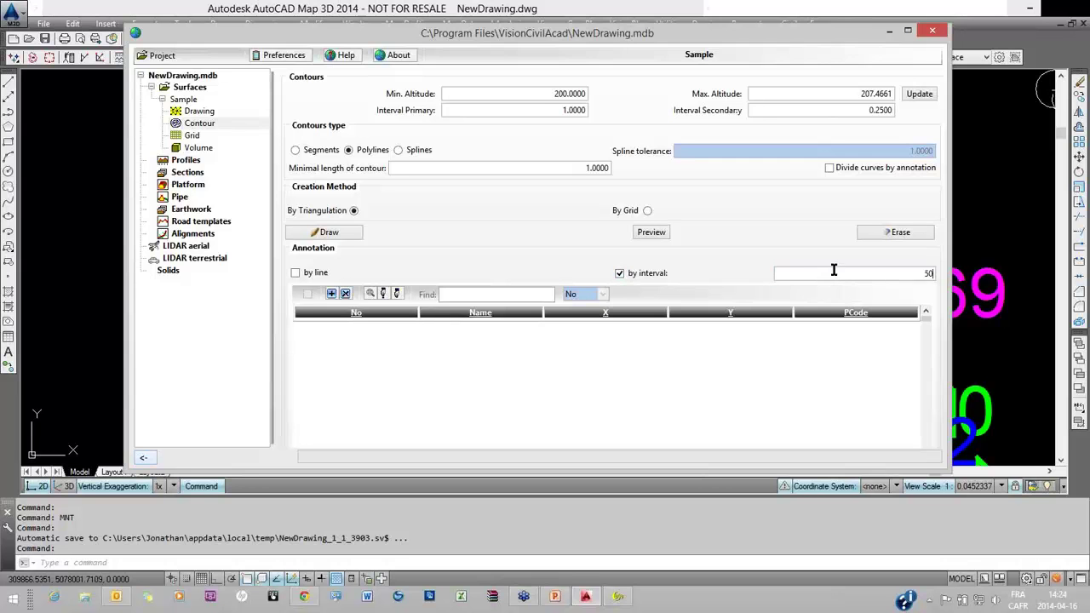
{"action": "left_click", "coordinate": [328, 233]}
Collapse the dialog and zoom around to inspect the drawn contours.
{"action": "left_click", "coordinate": [145, 460]}
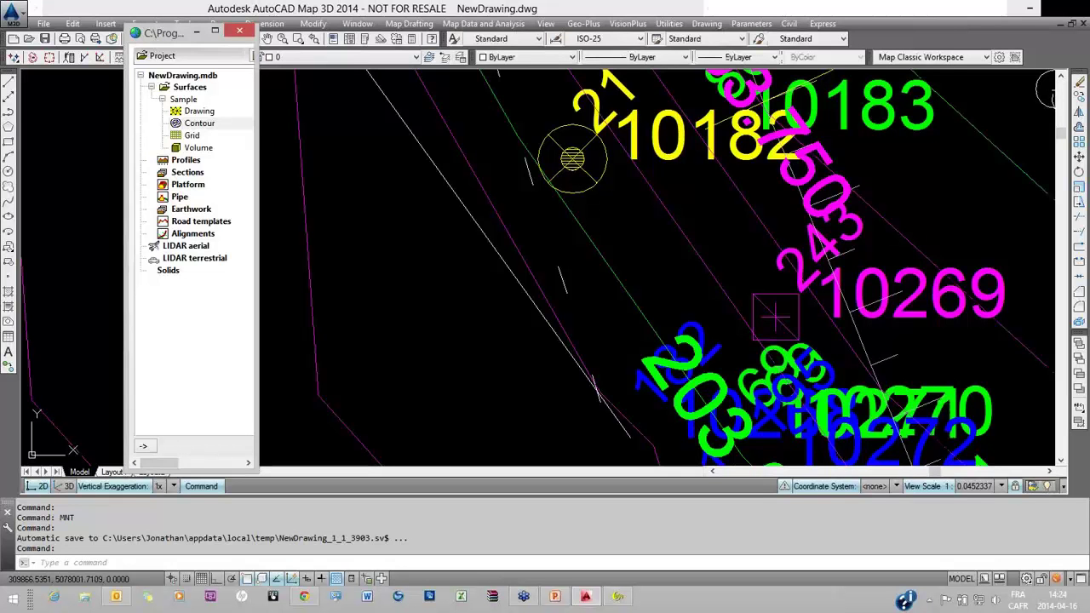
{"action": "scroll", "coordinate": [477, 320], "scroll_direction": "down", "scroll_amount": 10}
{"action": "scroll", "coordinate": [459, 199], "scroll_direction": "up", "scroll_amount": 2}
{"action": "scroll", "coordinate": [459, 196], "scroll_direction": "down", "scroll_amount": 4}
{"action": "scroll", "coordinate": [618, 225], "scroll_direction": "up", "scroll_amount": 8}
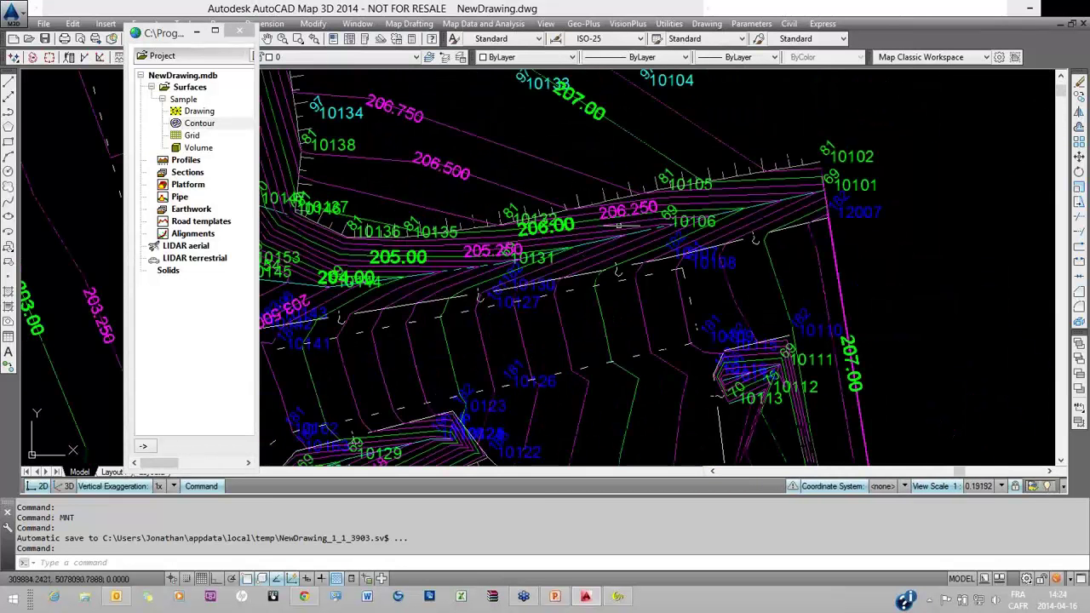
{"action": "scroll", "coordinate": [618, 225], "scroll_direction": "up", "scroll_amount": 2}
{"action": "scroll", "coordinate": [555, 228], "scroll_direction": "down", "scroll_amount": 5}
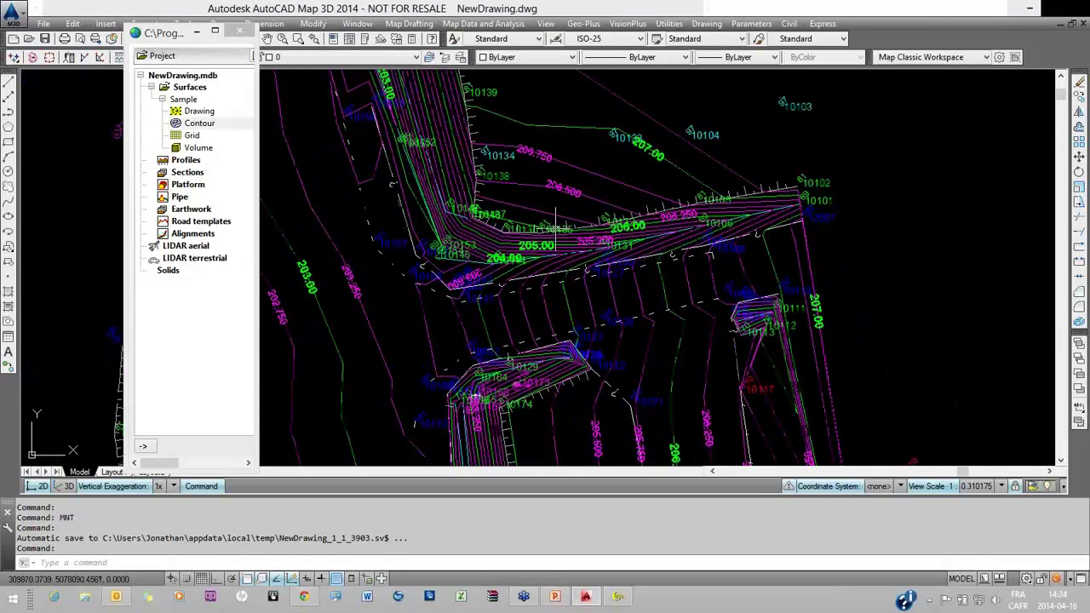
{"action": "scroll", "coordinate": [555, 228], "scroll_direction": "up", "scroll_amount": 2}
{"action": "scroll", "coordinate": [556, 228], "scroll_direction": "down", "scroll_amount": 2}
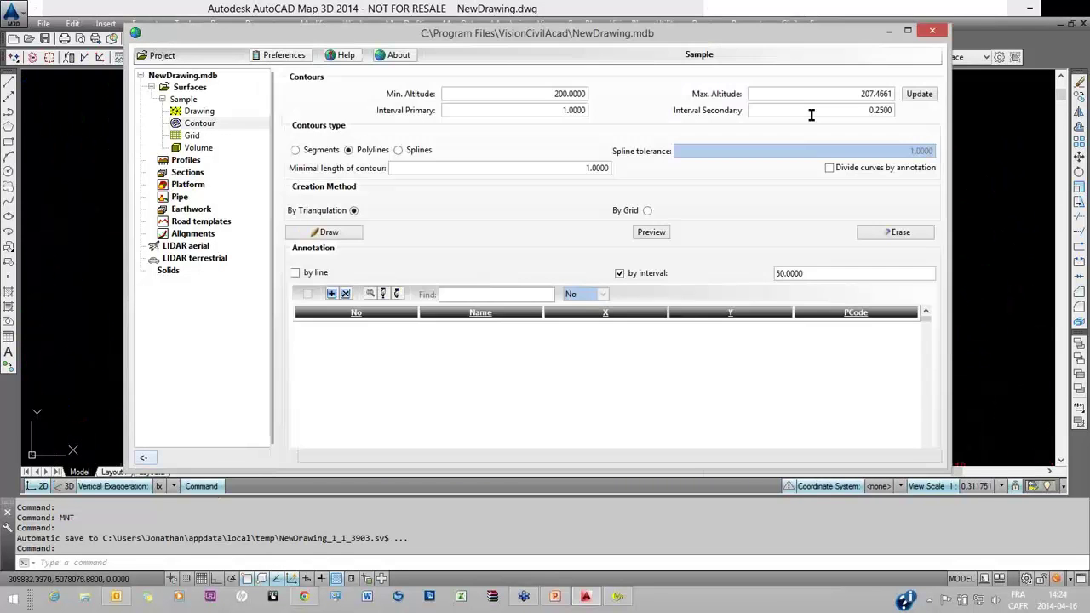
{"action": "left_click", "coordinate": [810, 113]}
{"action": "type", "text": "0.5000"}
{"action": "left_click", "coordinate": [619, 273]}
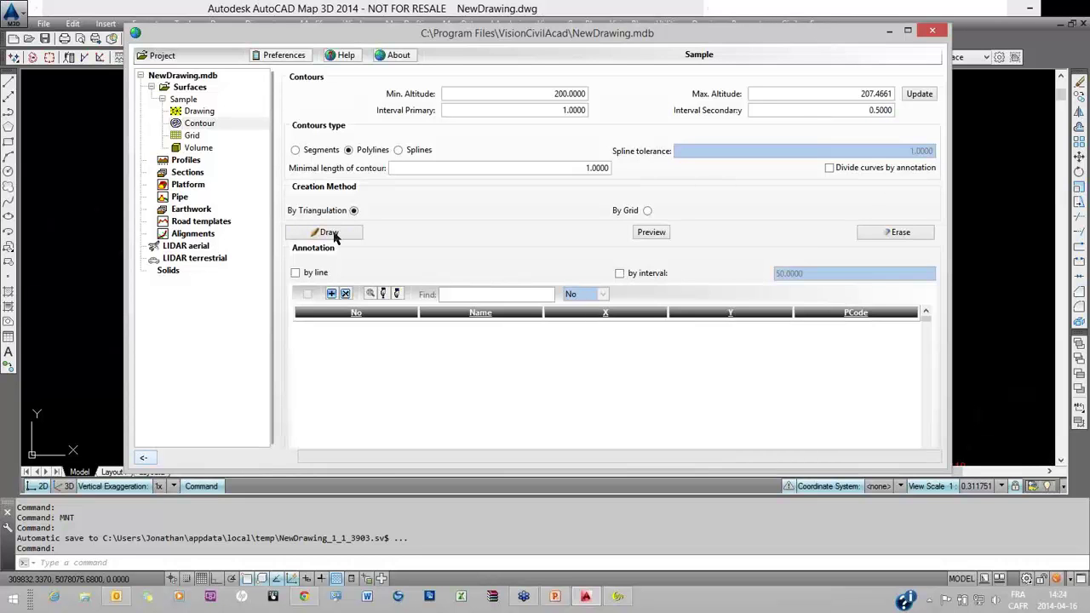
{"action": "left_click", "coordinate": [324, 237]}
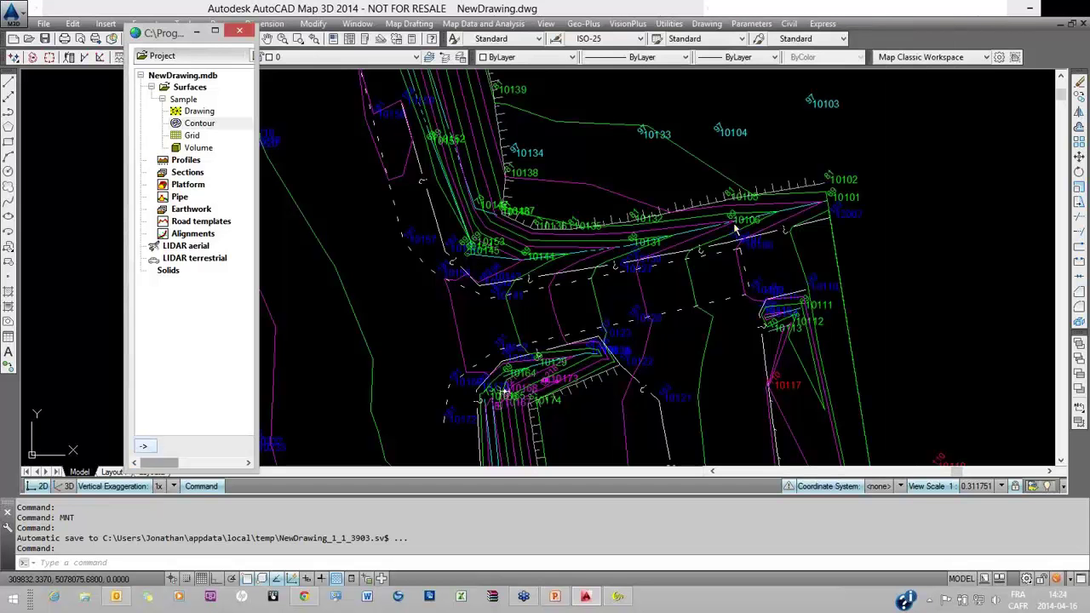
{"action": "scroll", "coordinate": [643, 169], "scroll_direction": "down", "scroll_amount": 5}
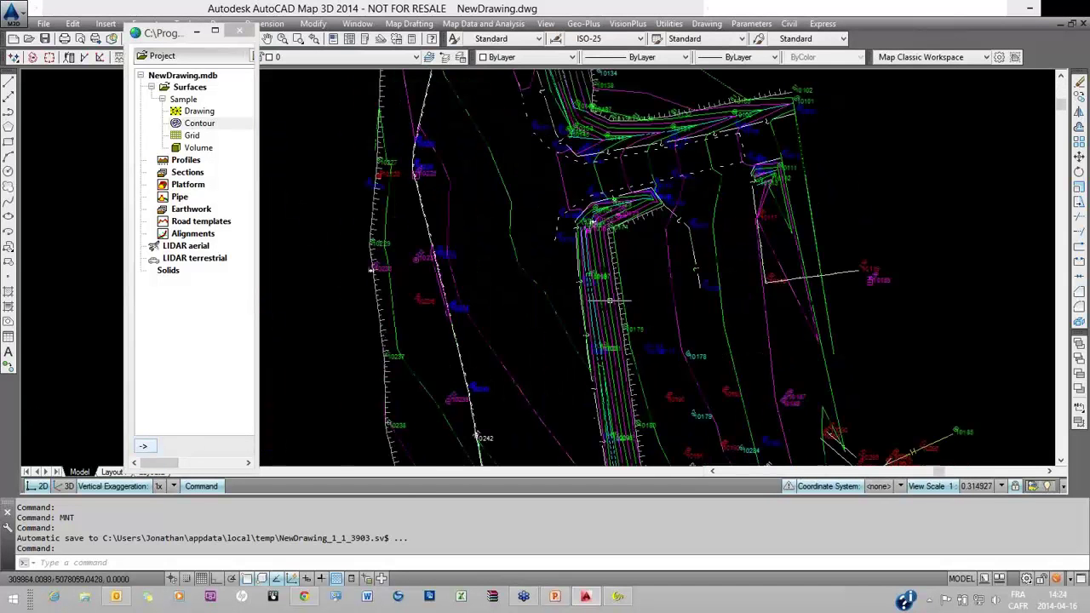
{"action": "scroll", "coordinate": [609, 223], "scroll_direction": "up", "scroll_amount": 5}
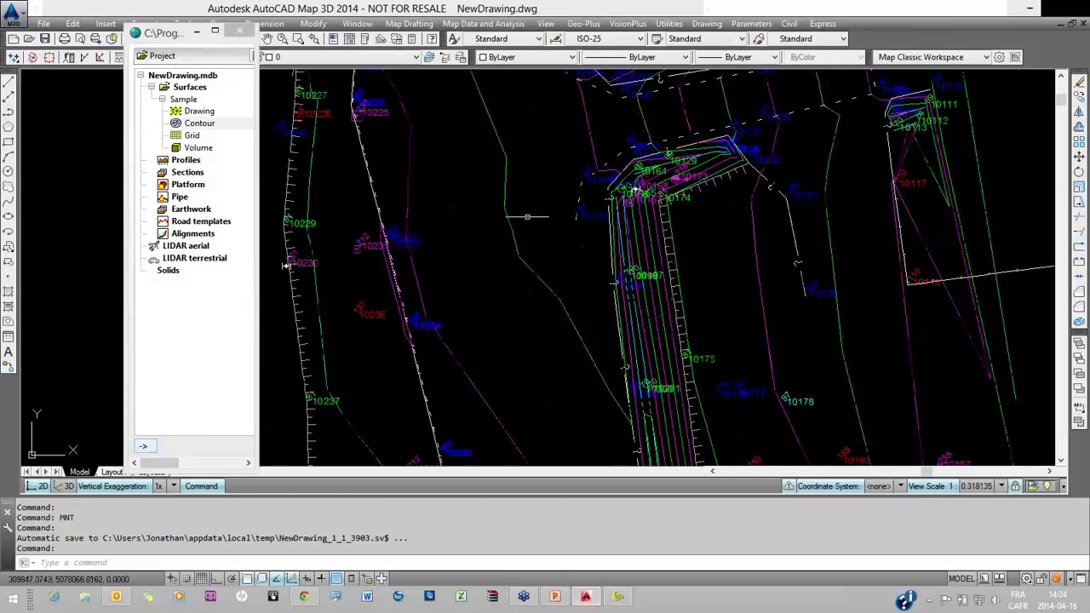
{"action": "scroll", "coordinate": [527, 216], "scroll_direction": "down", "scroll_amount": 2}
{"action": "scroll", "coordinate": [564, 231], "scroll_direction": "down", "scroll_amount": 2}
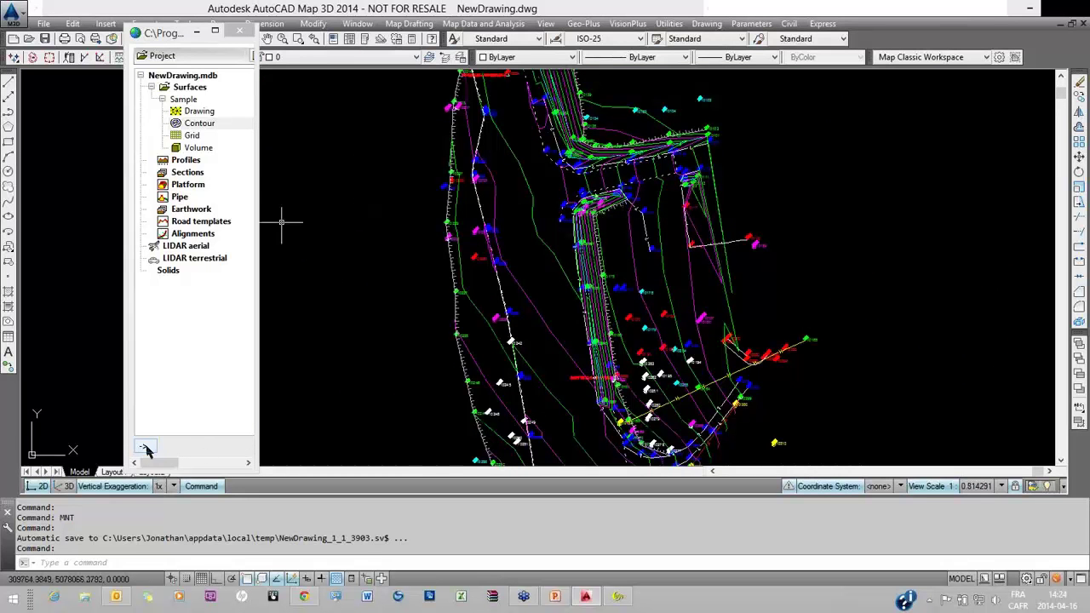
{"action": "left_click", "coordinate": [143, 445]}
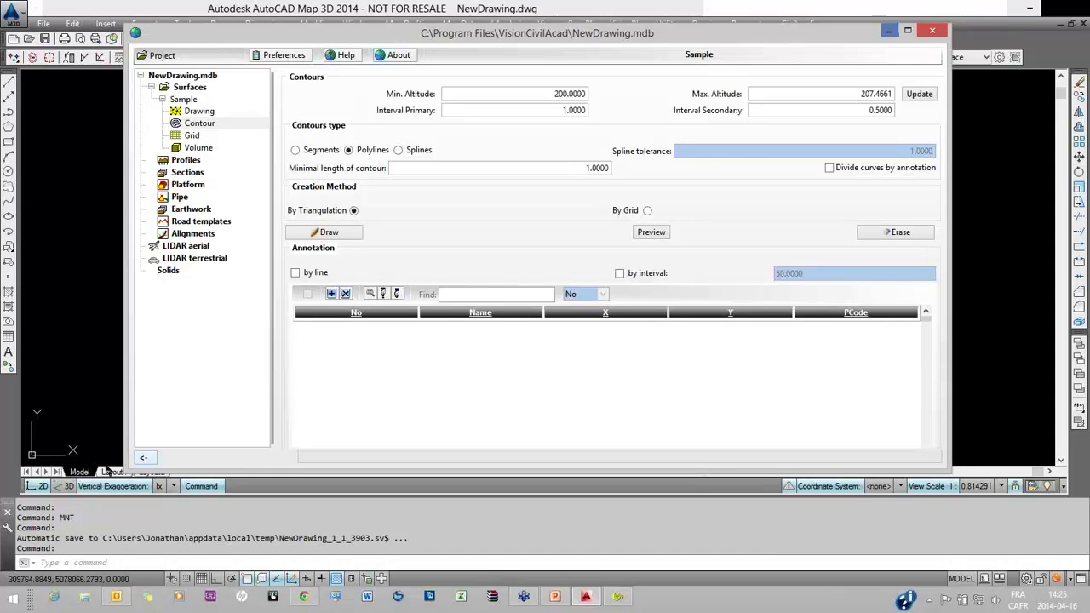
{"action": "left_click", "coordinate": [144, 457]}
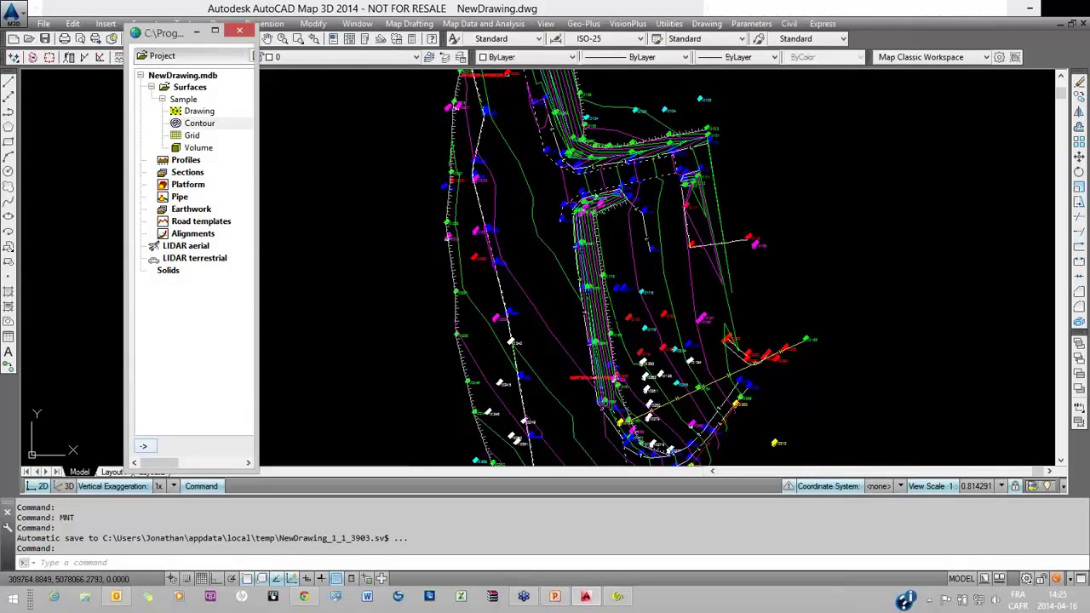
{"action": "scroll", "coordinate": [523, 183], "scroll_direction": "up", "scroll_amount": 3}
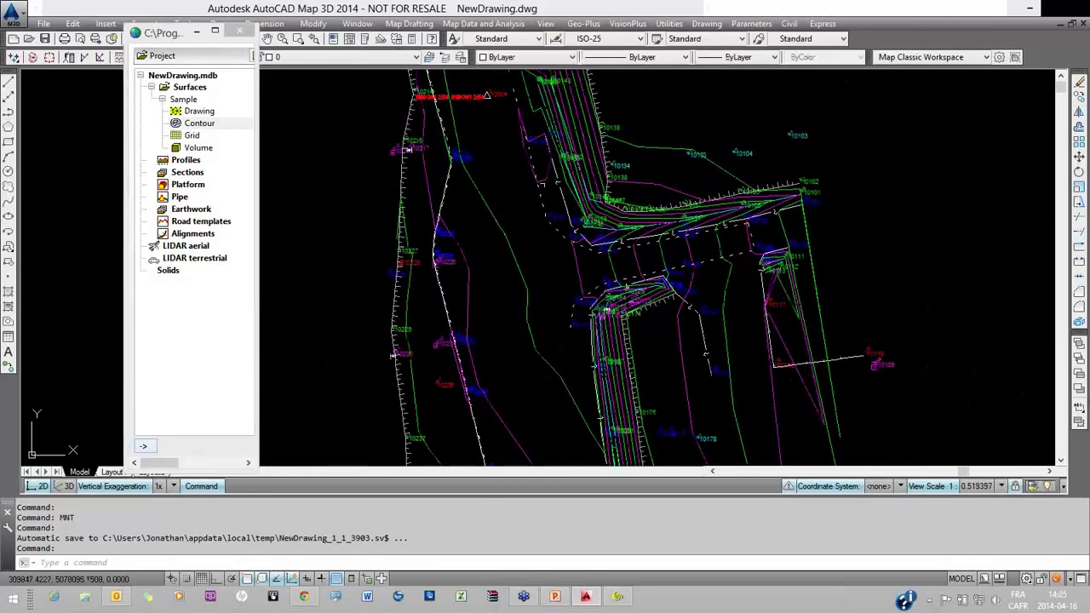
{"action": "scroll", "coordinate": [511, 93], "scroll_direction": "up", "scroll_amount": 2}
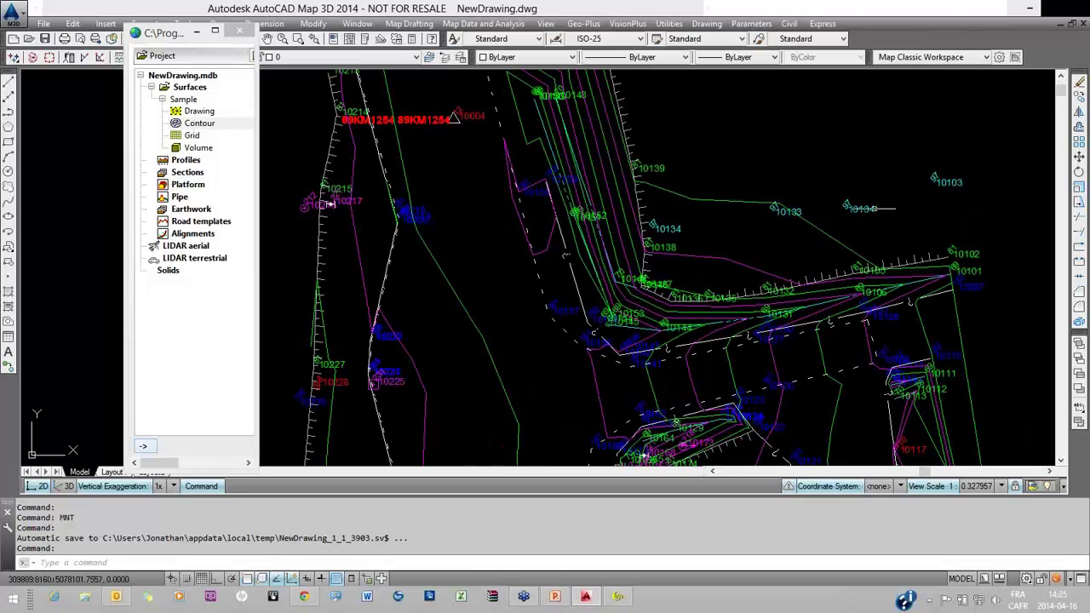
{"action": "scroll", "coordinate": [505, 141], "scroll_direction": "down", "scroll_amount": 4}
{"action": "scroll", "coordinate": [514, 171], "scroll_direction": "up", "scroll_amount": 2}
{"action": "scroll", "coordinate": [515, 171], "scroll_direction": "down", "scroll_amount": 1}
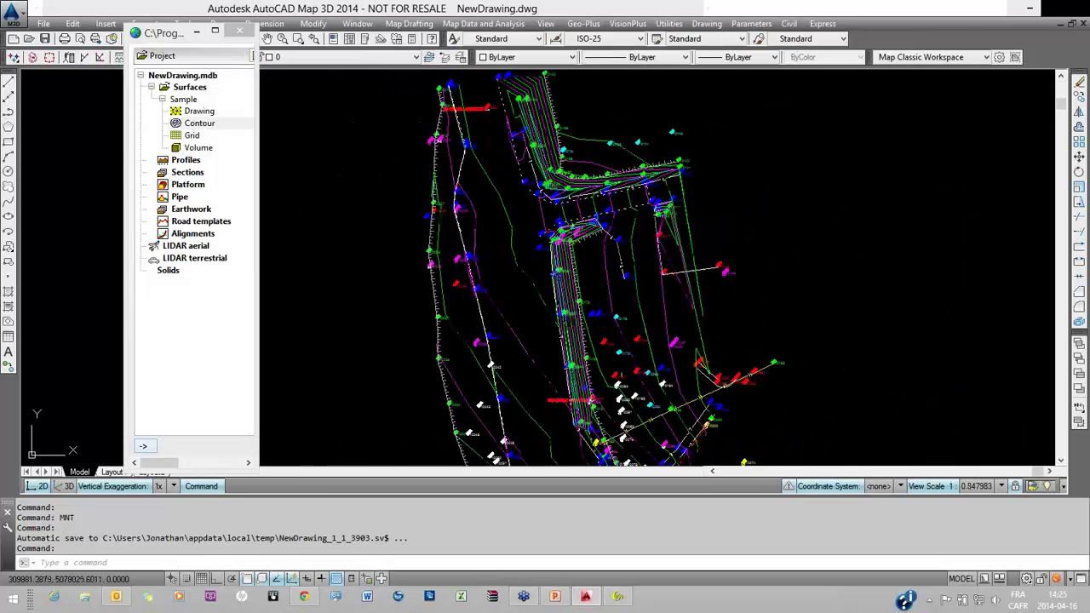
{"action": "scroll", "coordinate": [596, 332], "scroll_direction": "up", "scroll_amount": 2}
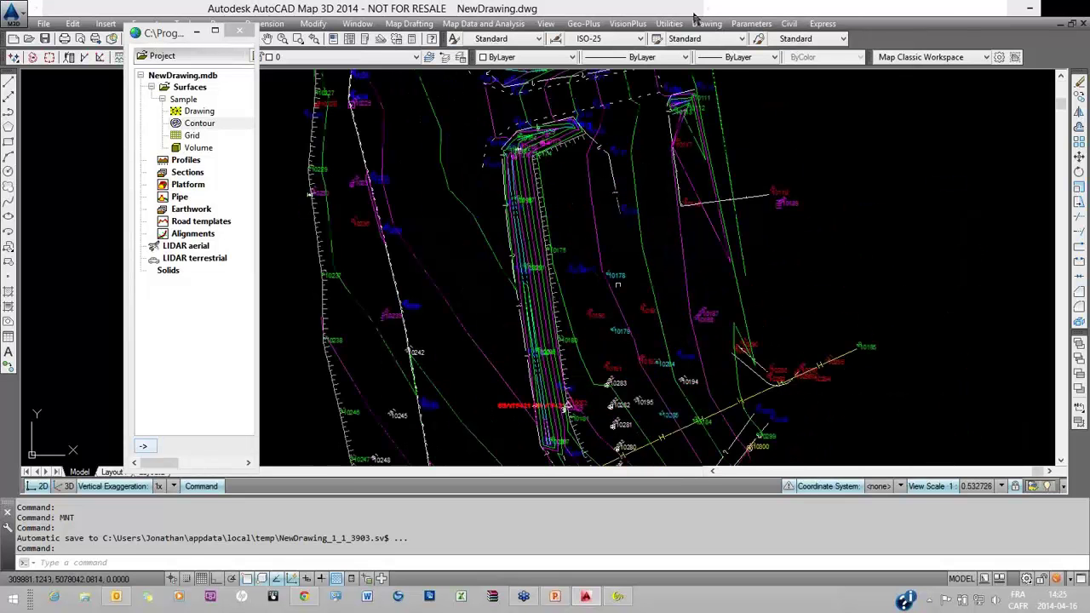
Bring up the Draw / Erase Points dialog from the Drawing > Points commands.
{"action": "left_click", "coordinate": [631, 24]}
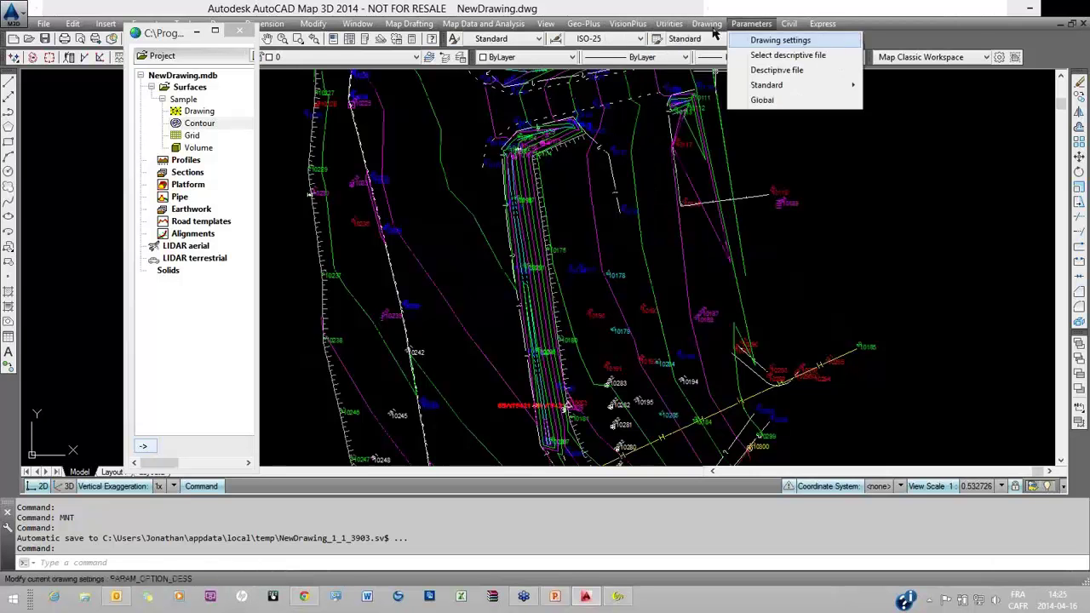
{"action": "mouse_move", "coordinate": [707, 24]}
{"action": "left_click", "coordinate": [866, 40]}
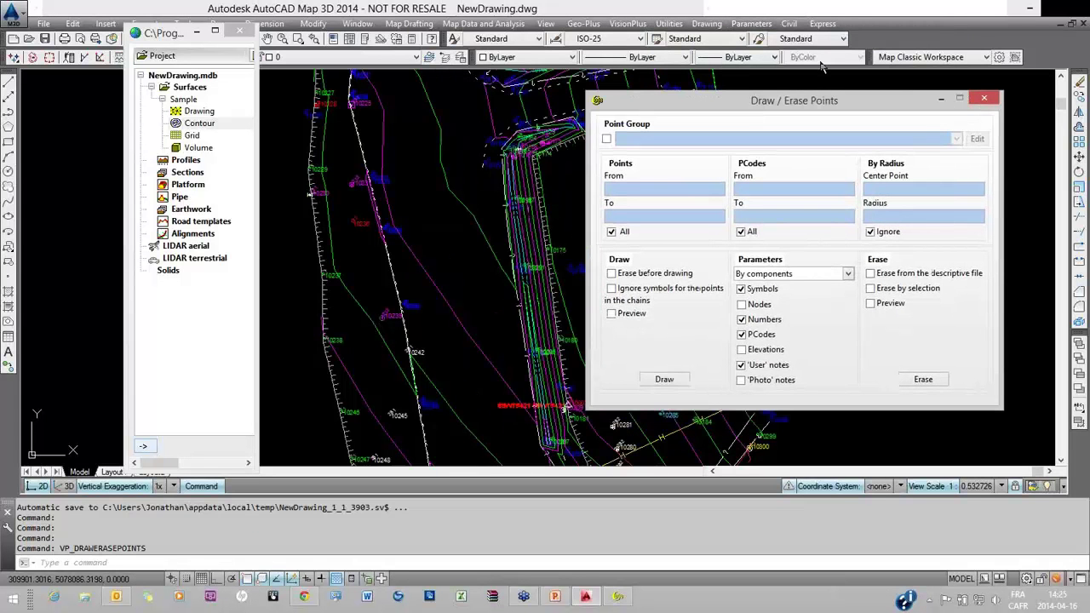
{"action": "left_click", "coordinate": [706, 24]}
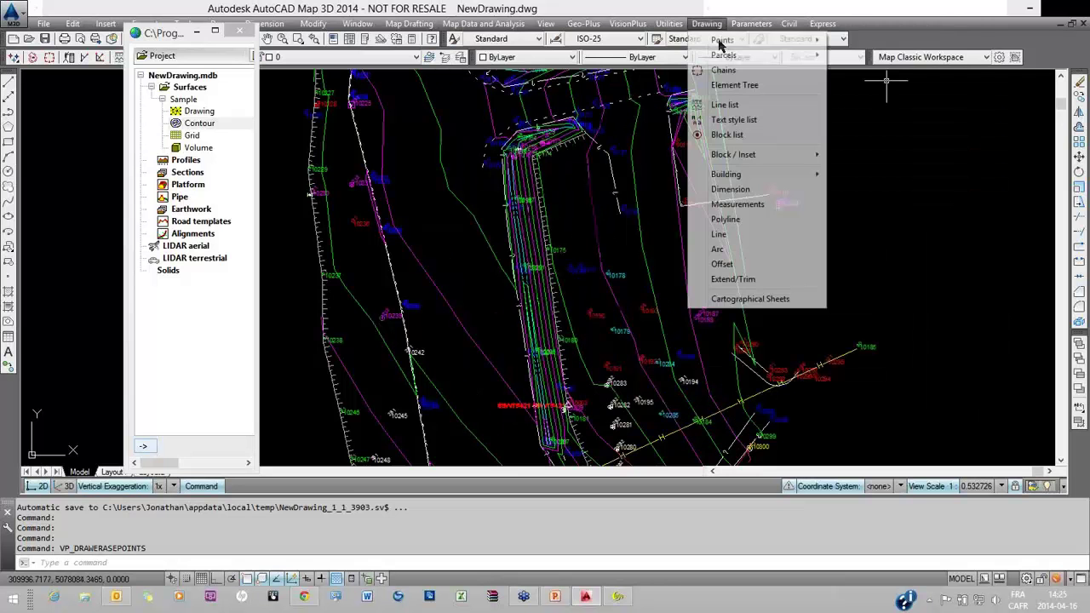
{"action": "mouse_move", "coordinate": [722, 40]}
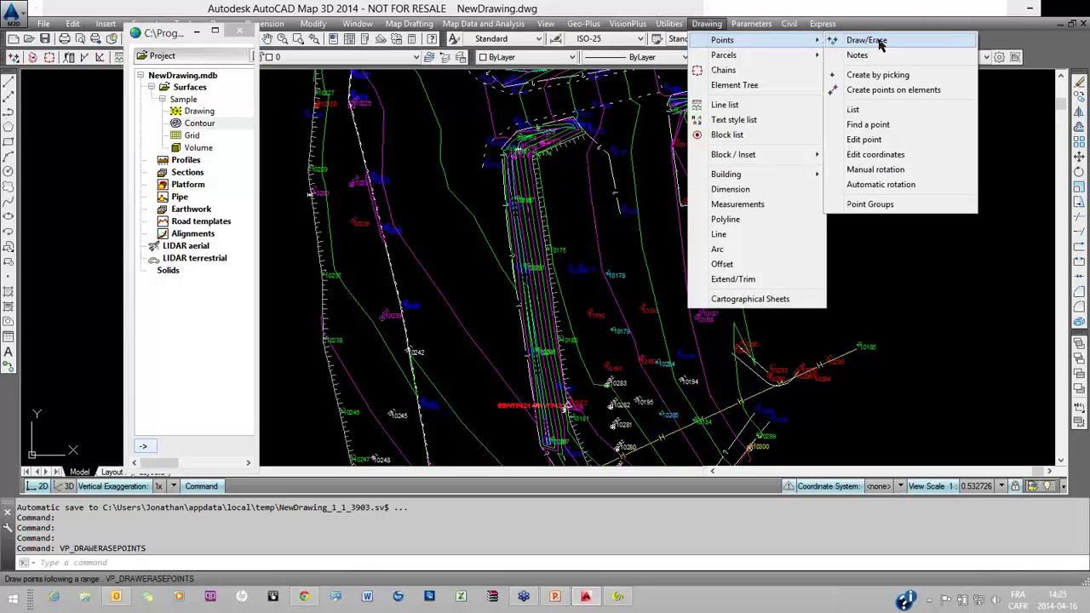
{"action": "left_click", "coordinate": [867, 40]}
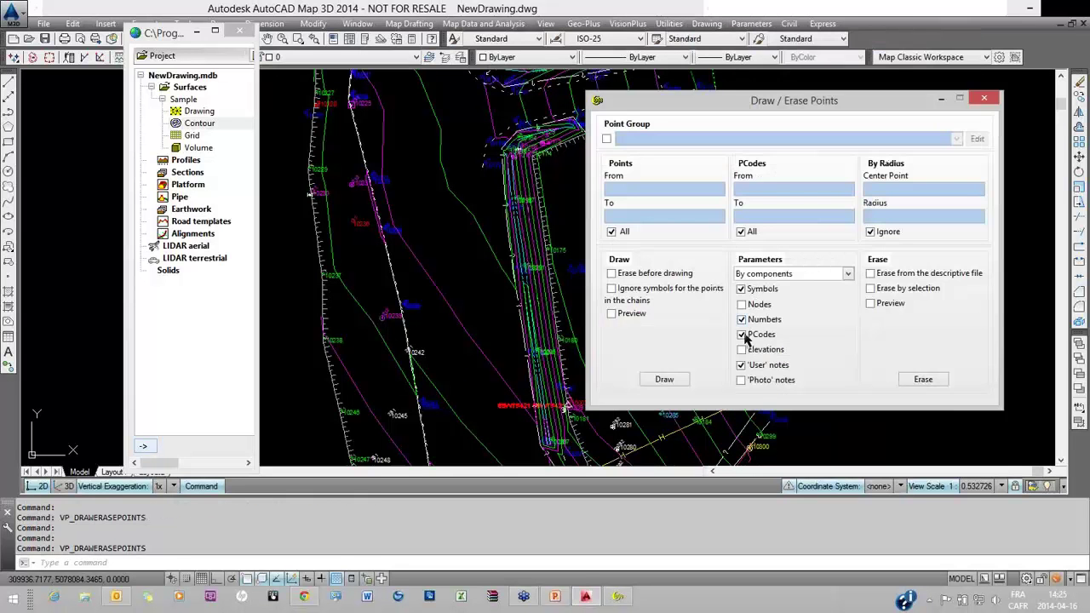
Erase point Numbers, PCodes and 'User' notes, leaving Symbols unticked.
{"action": "left_click", "coordinate": [741, 364]}
{"action": "left_click", "coordinate": [741, 334]}
{"action": "left_click", "coordinate": [741, 318]}
{"action": "left_click", "coordinate": [741, 334]}
{"action": "left_click", "coordinate": [742, 365]}
{"action": "left_click", "coordinate": [923, 380]}
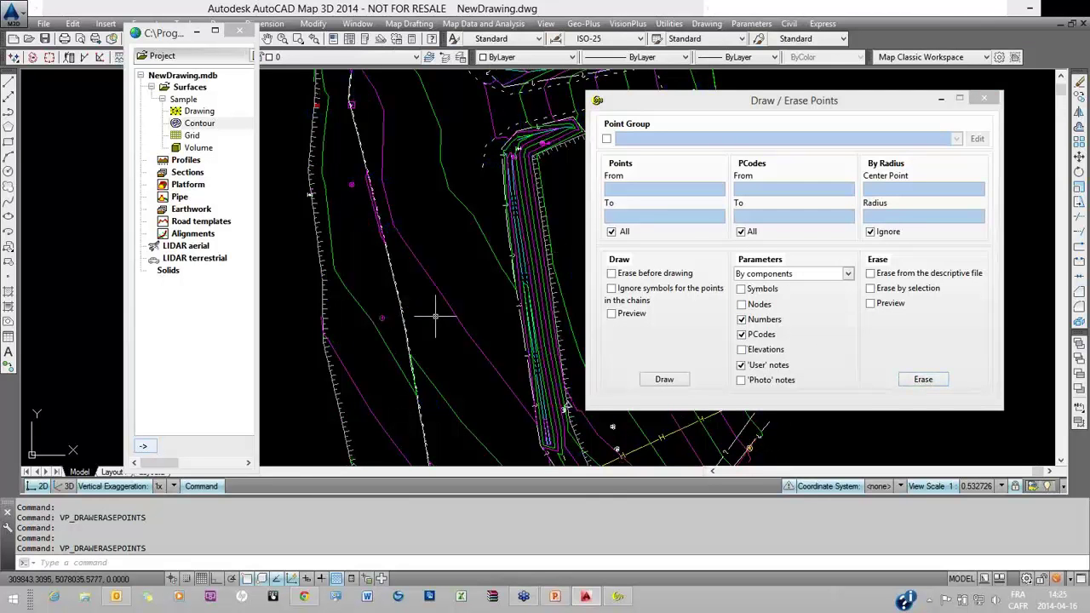
Check the drawing for leftover labels, then close the Draw / Erase Points dialog.
{"action": "scroll", "coordinate": [435, 316], "scroll_direction": "down", "scroll_amount": 3}
{"action": "scroll", "coordinate": [440, 283], "scroll_direction": "up", "scroll_amount": 3}
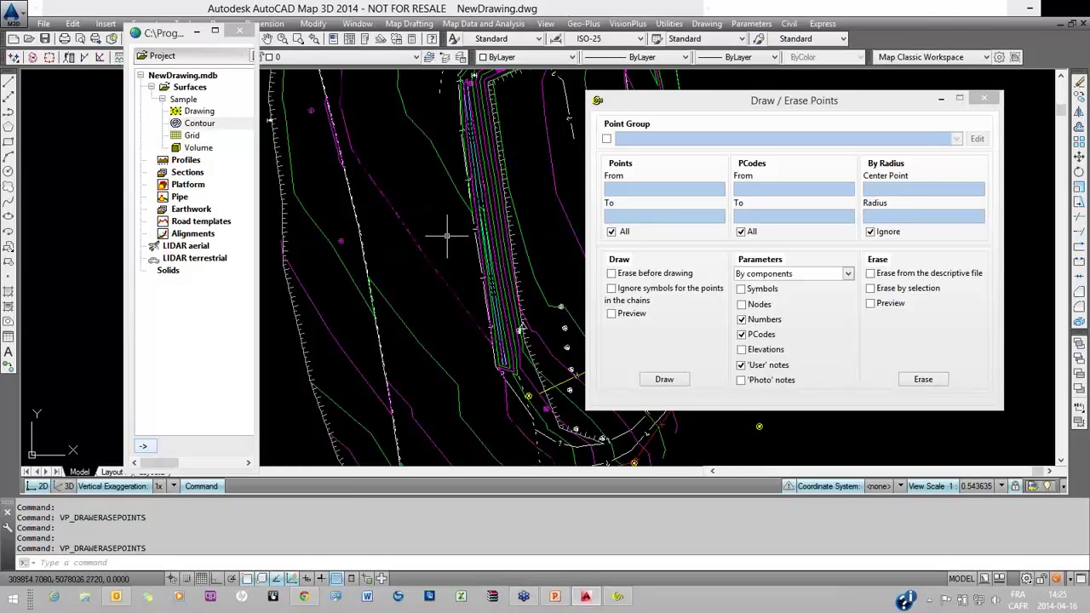
{"action": "scroll", "coordinate": [450, 283], "scroll_direction": "up", "scroll_amount": 2}
{"action": "left_click", "coordinate": [450, 282]}
{"action": "scroll", "coordinate": [450, 283], "scroll_direction": "down", "scroll_amount": 2}
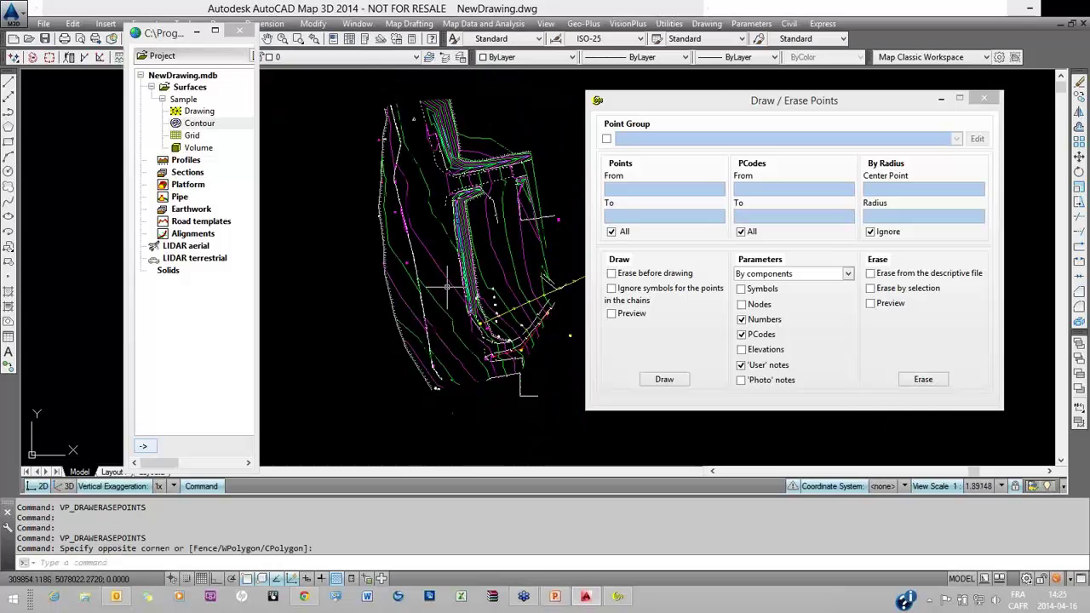
{"action": "scroll", "coordinate": [394, 208], "scroll_direction": "up", "scroll_amount": 3}
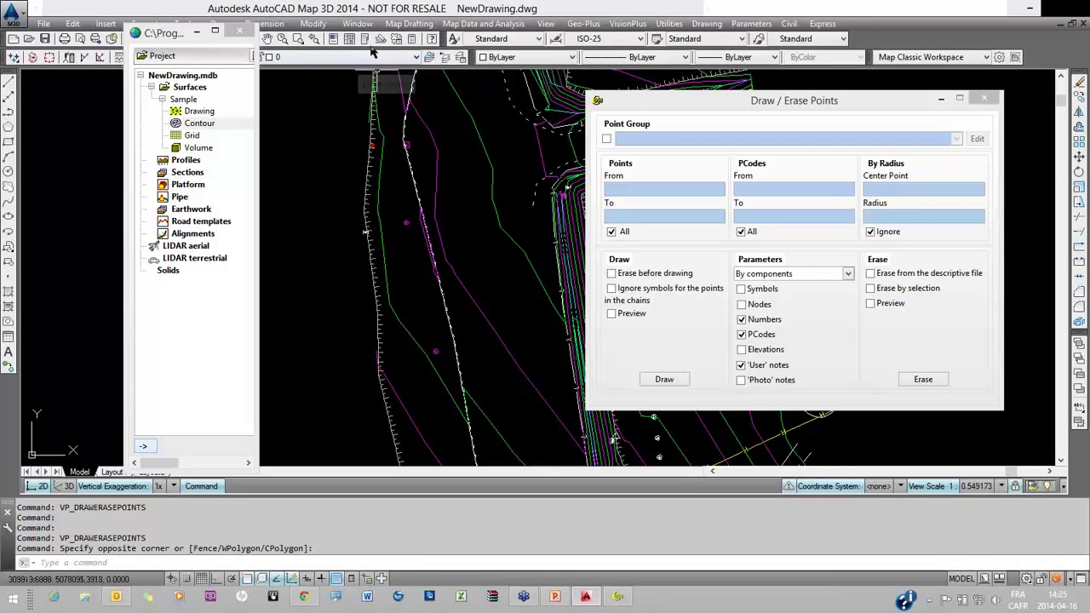
{"action": "left_click", "coordinate": [985, 99]}
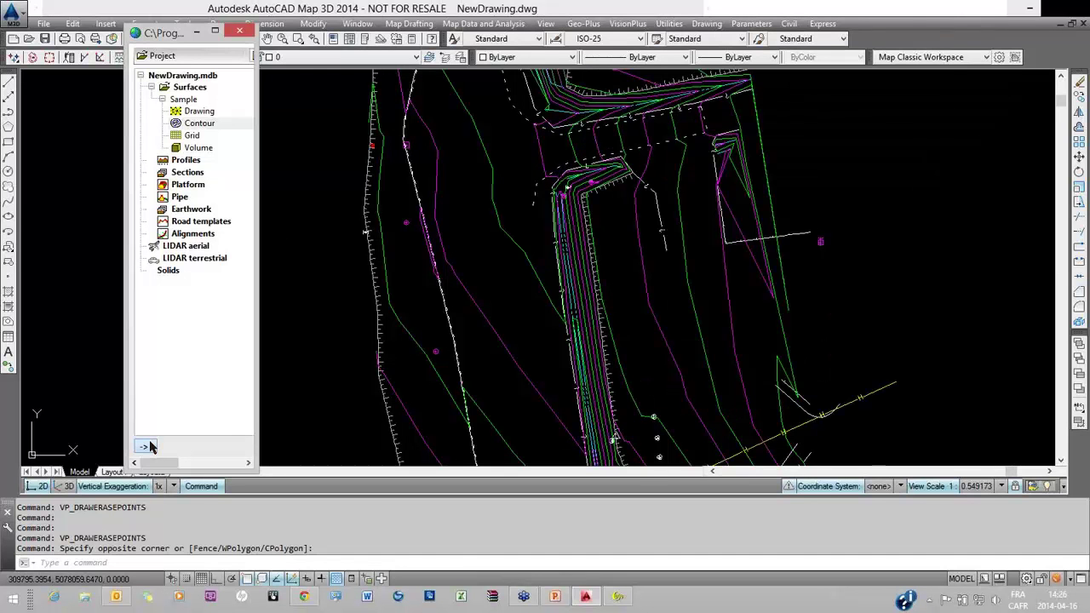
Expand the project panel to the contour settings, shift the window, then collapse it.
{"action": "left_click", "coordinate": [146, 447]}
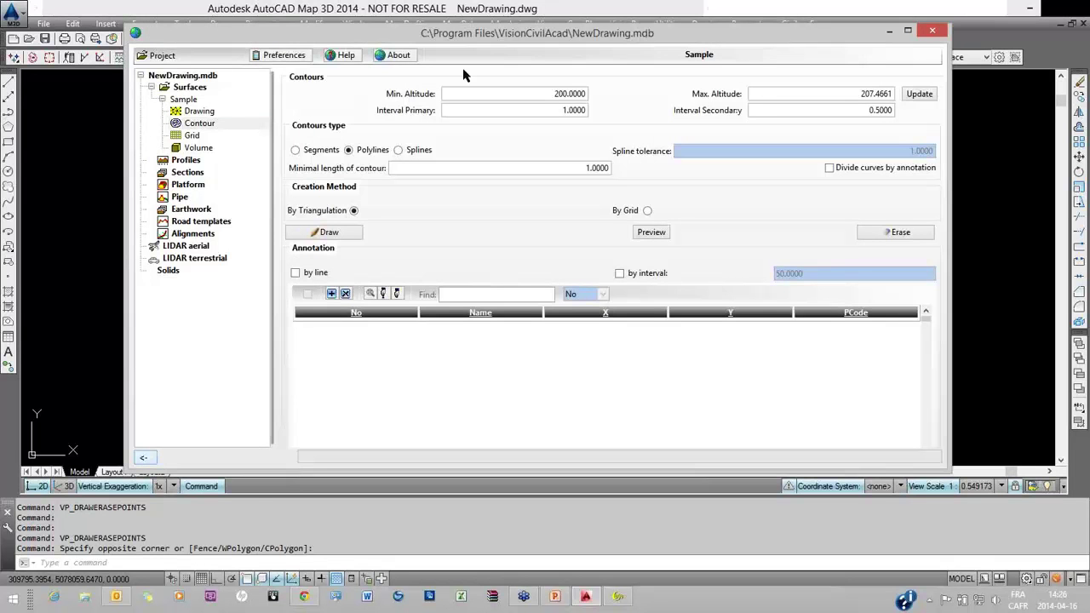
{"action": "left_click_drag", "start_coordinate": [459, 33], "coordinate": [441, 50]}
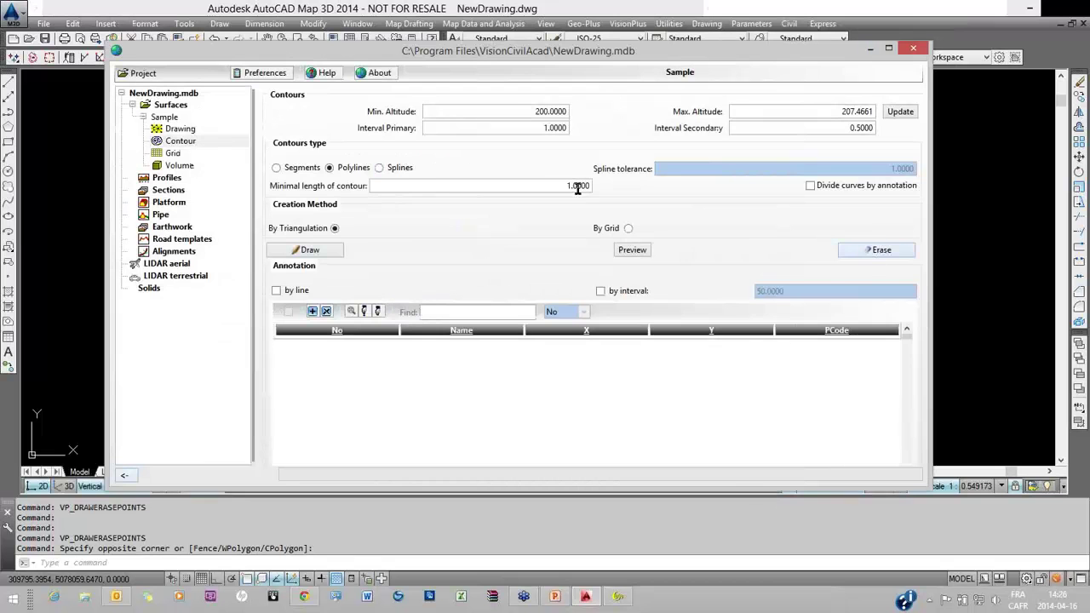
{"action": "left_click", "coordinate": [870, 48]}
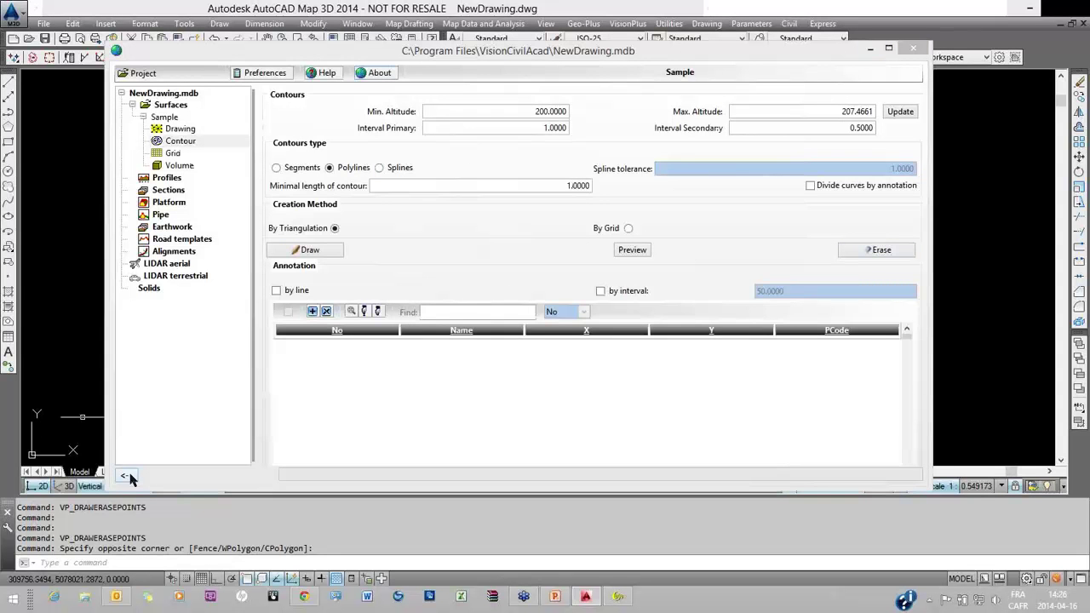
Zoom out and window-select the 73 leftover point objects to erase them.
{"action": "scroll", "coordinate": [681, 309], "scroll_direction": "down", "scroll_amount": 8}
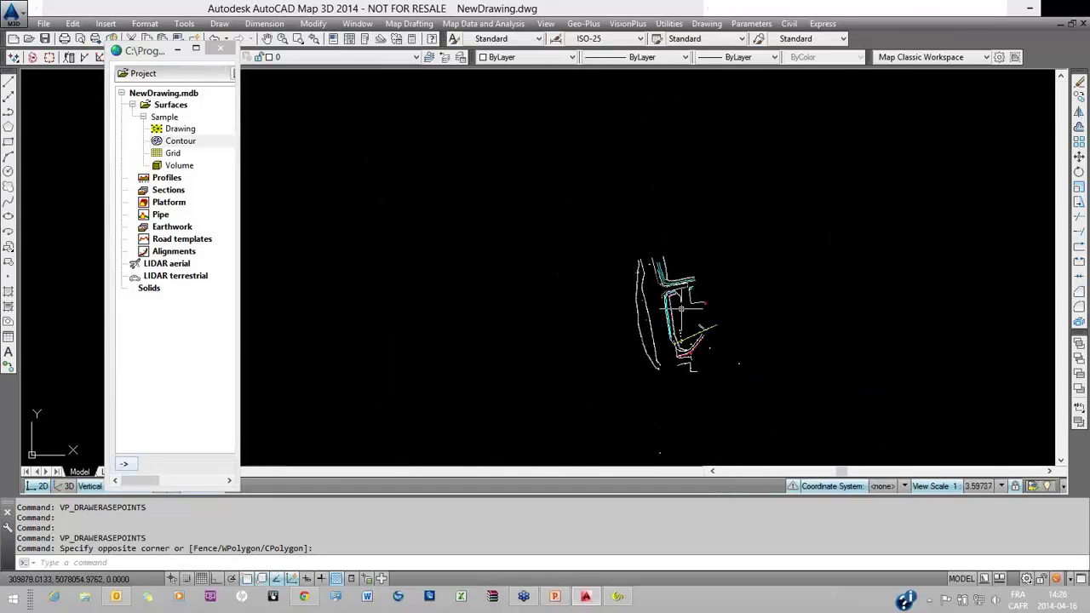
{"action": "scroll", "coordinate": [584, 158], "scroll_direction": "down", "scroll_amount": 6}
{"action": "left_click", "coordinate": [562, 384]}
{"action": "left_click_drag", "start_coordinate": [236, 297], "coordinate": [848, 320]}
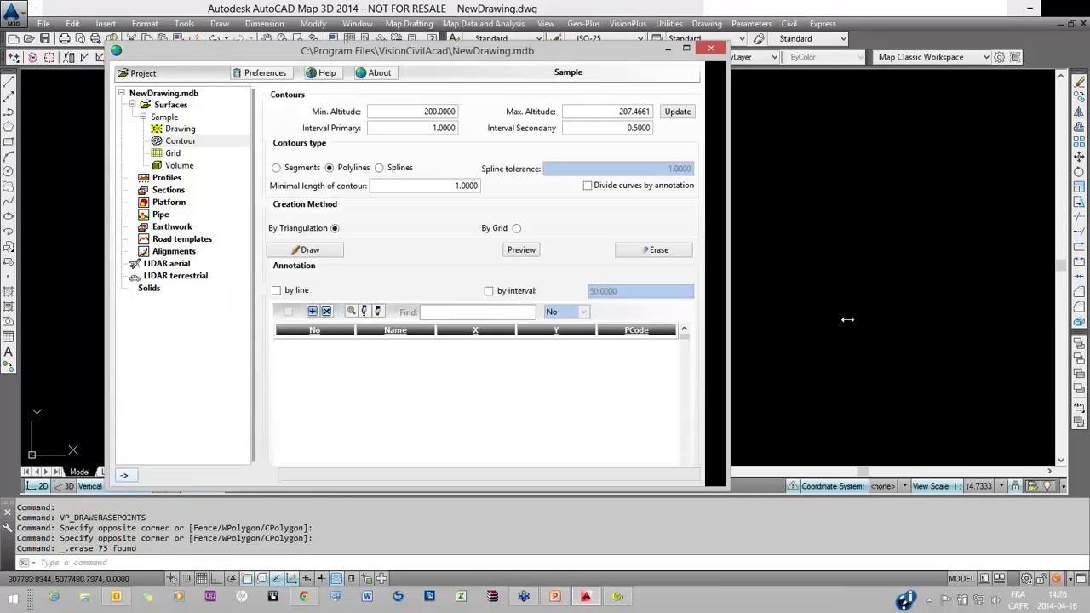
Display the LIDAR aerial page with bounding box X 614000–615999.99, Z 311.676–398.959.
{"action": "left_click", "coordinate": [169, 264]}
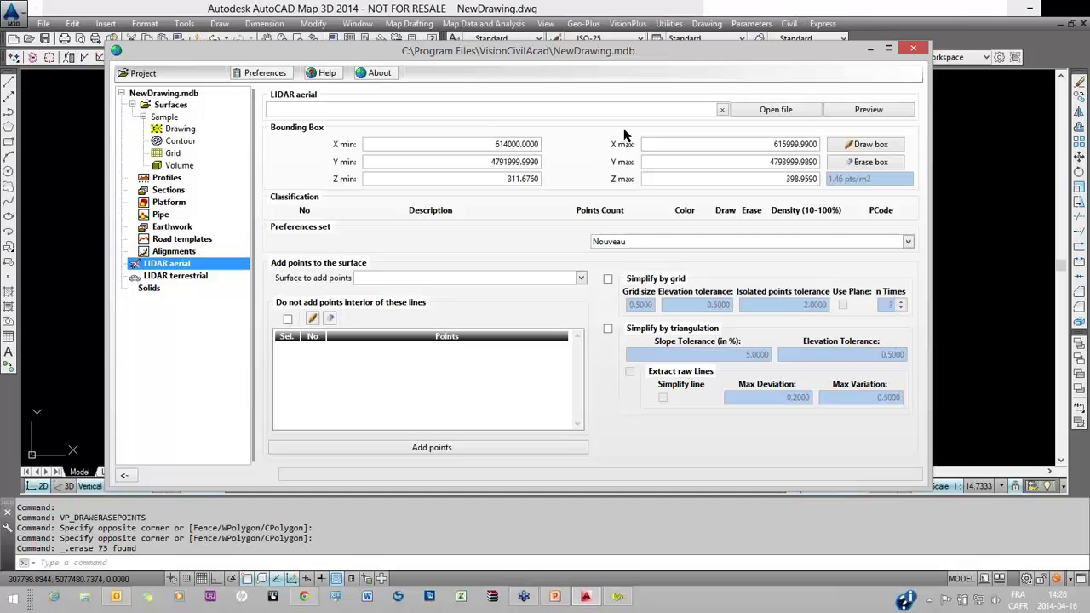
Hide VisionCivil and AutoCAD, then open Simplification.pptx from the desktop.
{"action": "left_click", "coordinate": [870, 49]}
{"action": "key", "text": "super+d"}
{"action": "double_click", "coordinate": [343, 27]}
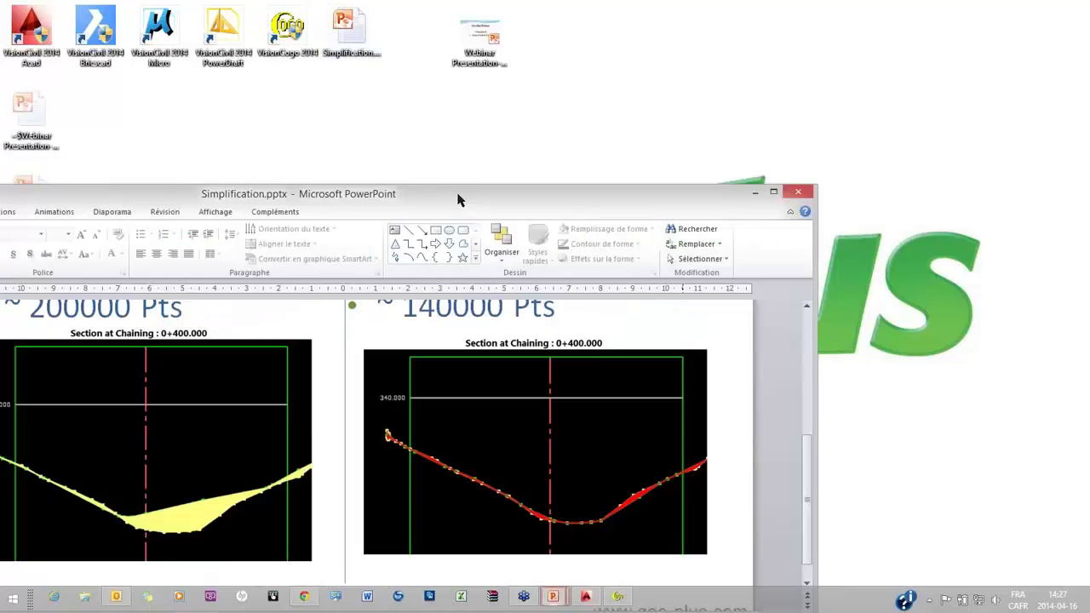
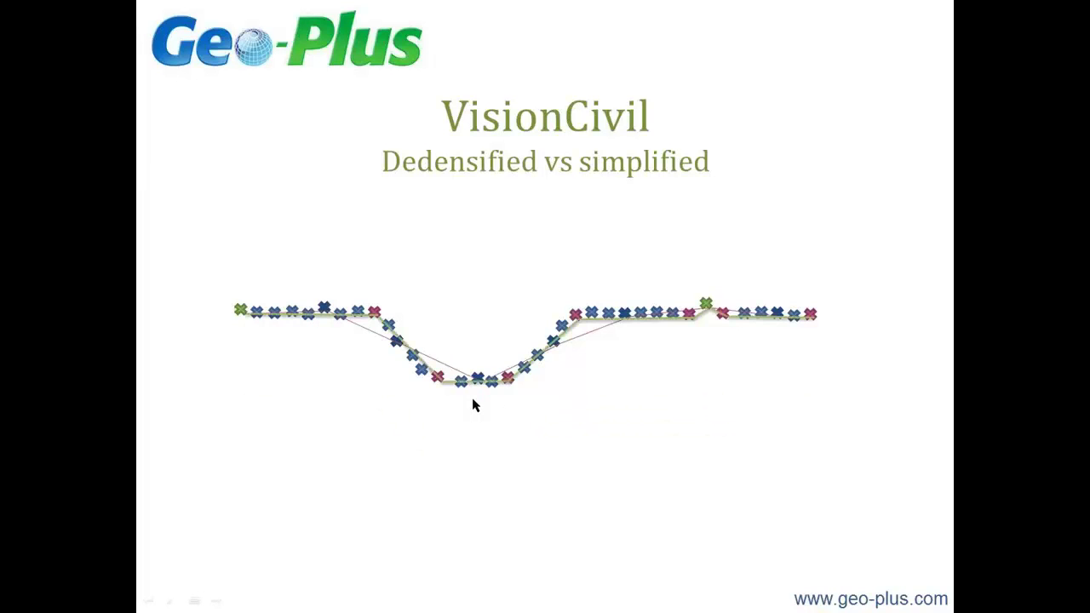
Show the 'Dedensified vs simplified' comparison slide, then end the slideshow.
{"action": "left_click", "coordinate": [621, 378]}
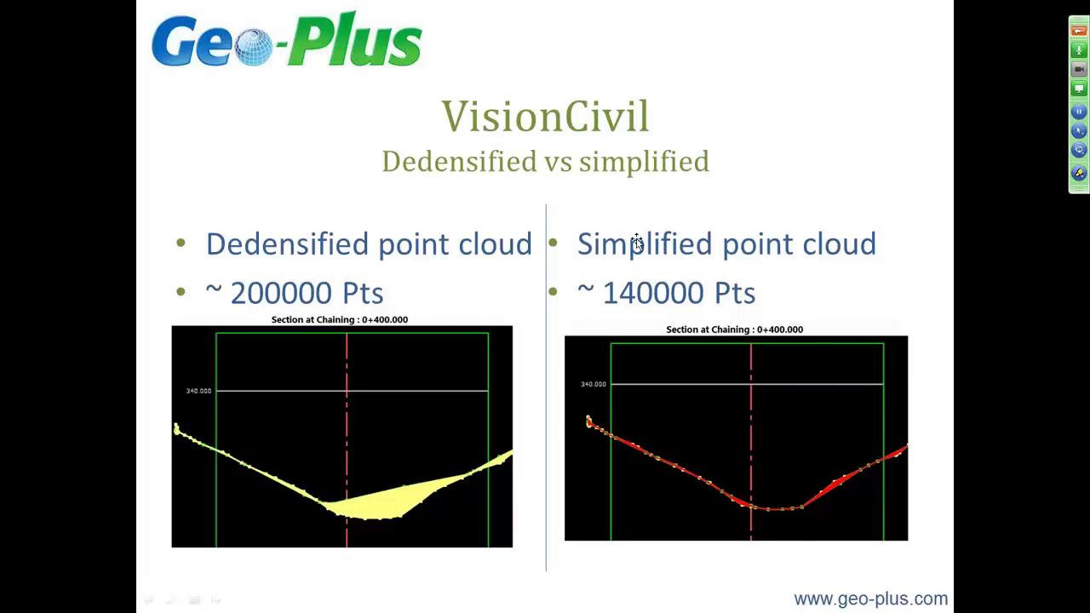
{"action": "key", "text": "Escape"}
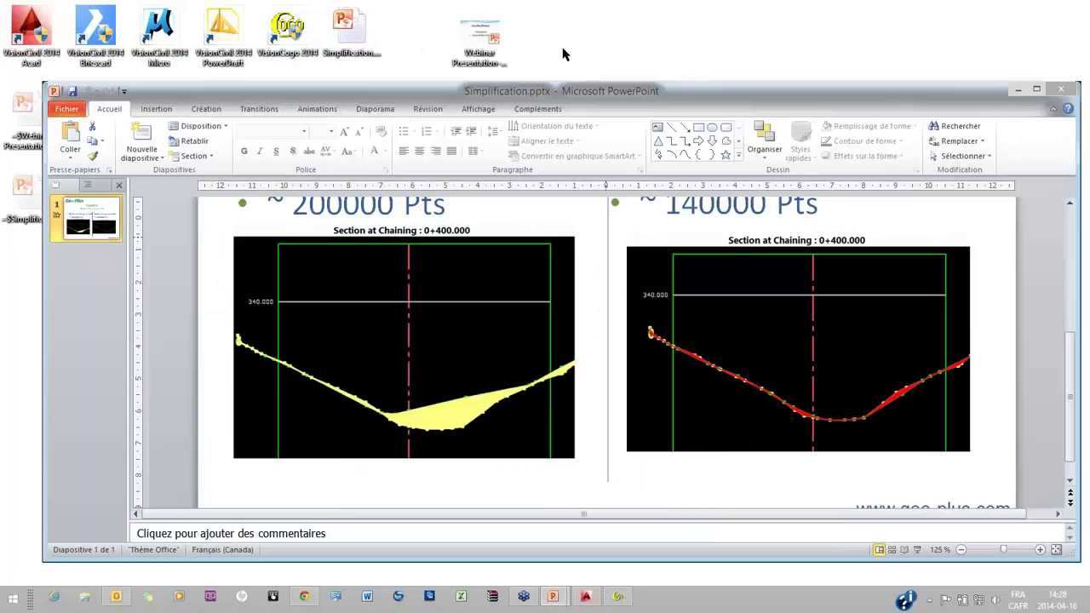
Load IowaDNR-CloudPeakSoft-1.0-UTM15N.laz into LIDAR aerial and read its classes and point counts.
{"action": "left_click", "coordinate": [594, 600]}
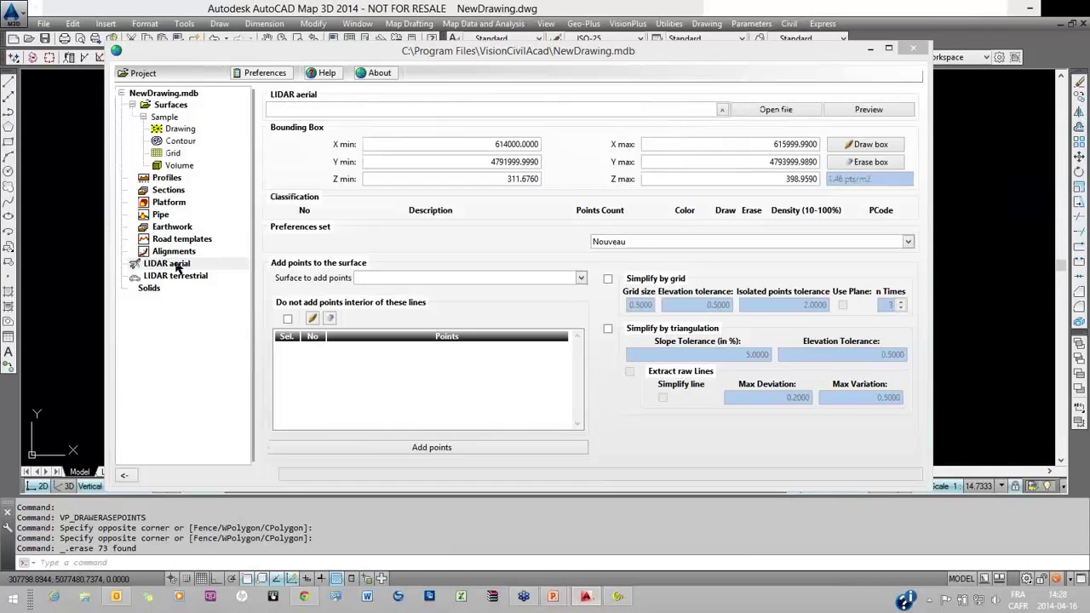
{"action": "left_click", "coordinate": [544, 142]}
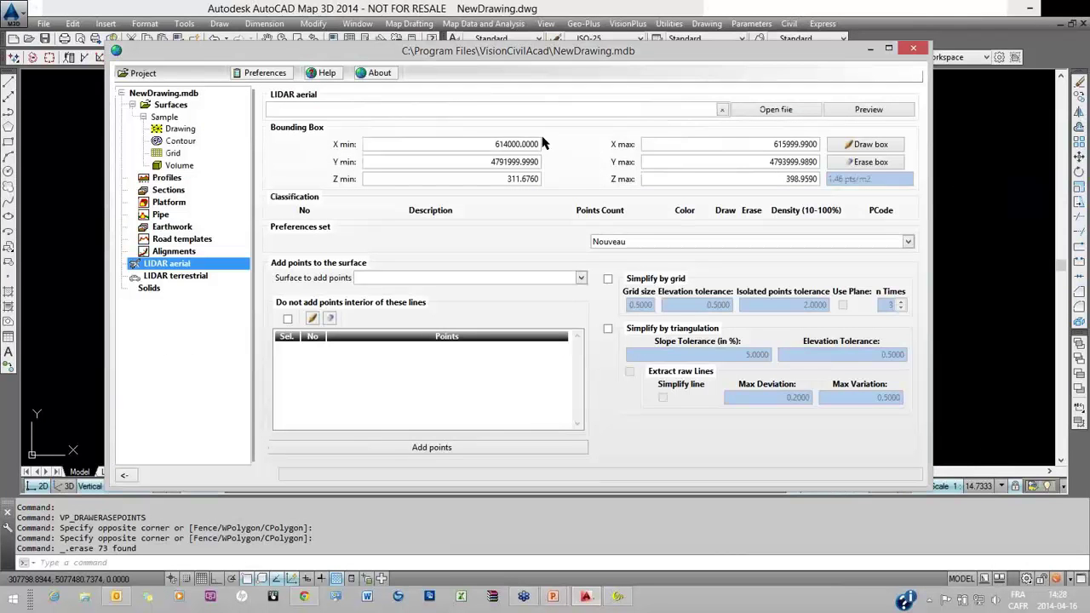
{"action": "left_click", "coordinate": [619, 111]}
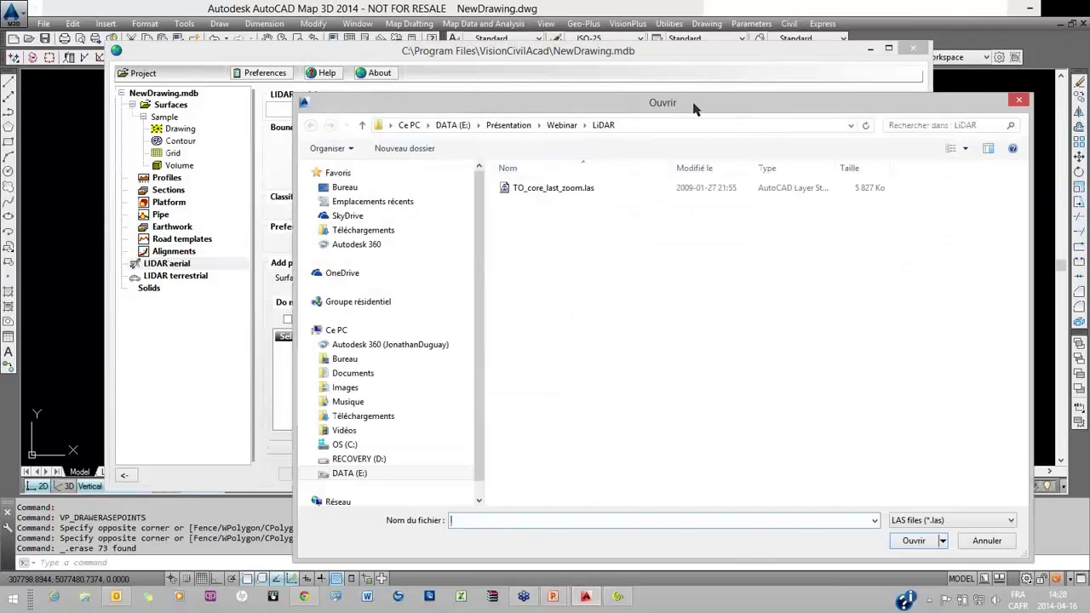
{"action": "left_click", "coordinate": [882, 495]}
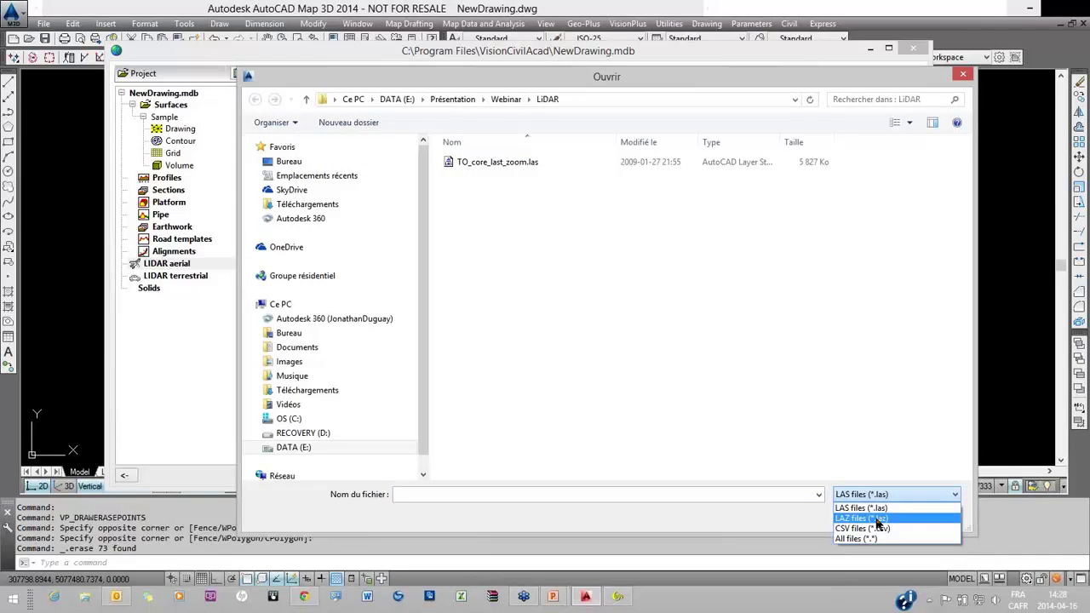
{"action": "left_click", "coordinate": [877, 519]}
{"action": "left_click", "coordinate": [528, 162]}
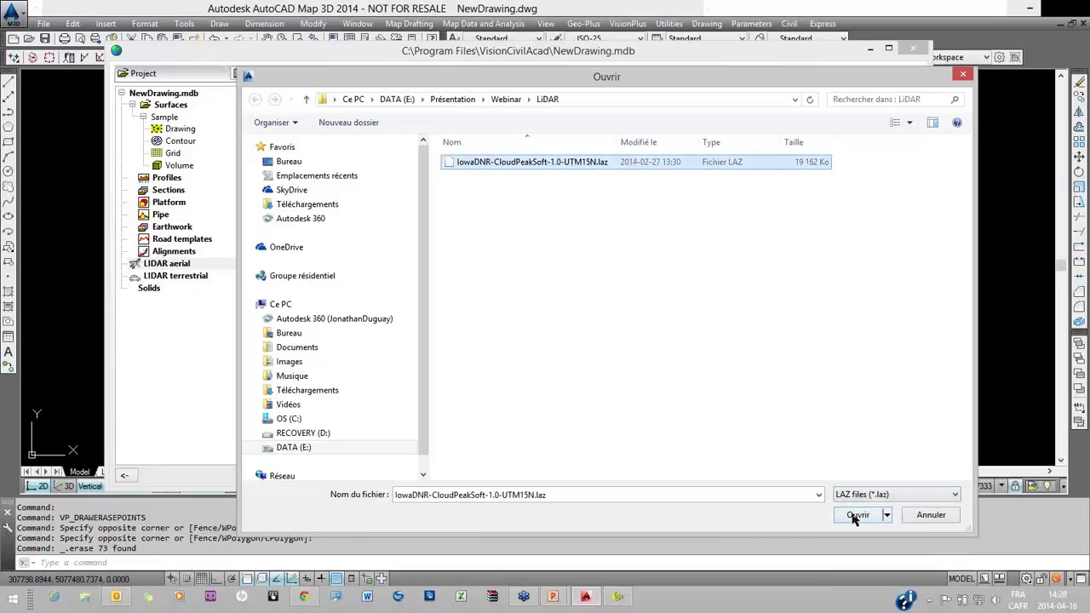
{"action": "left_click", "coordinate": [856, 516]}
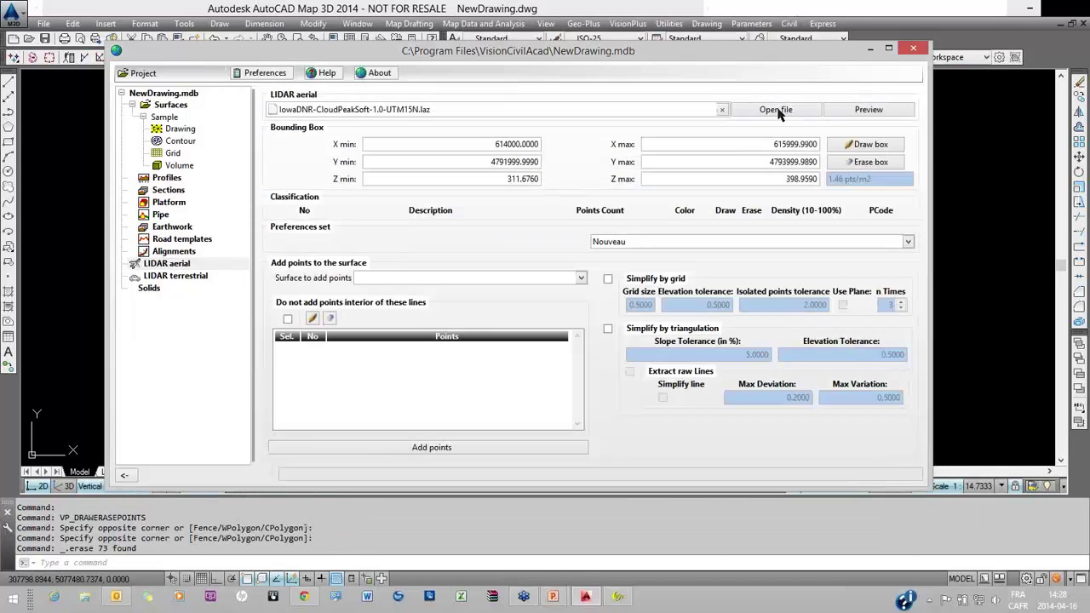
{"action": "left_click", "coordinate": [777, 111]}
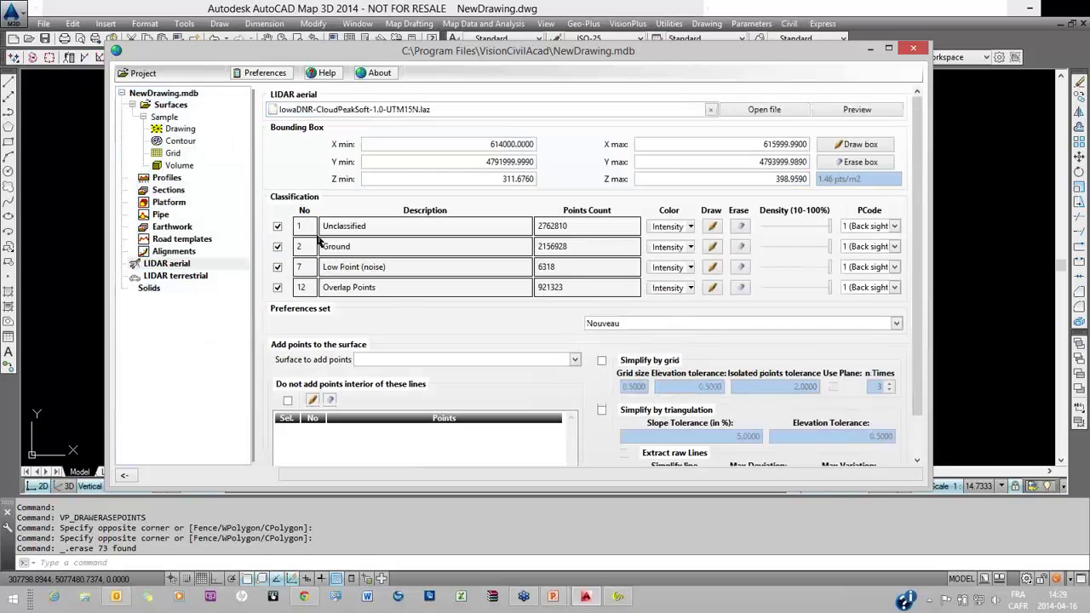
Exclude the Unclassified, Low Point and Overlap Points classes, keeping only Ground.
{"action": "left_click", "coordinate": [276, 226]}
{"action": "left_click", "coordinate": [278, 289]}
{"action": "scroll", "coordinate": [613, 329], "scroll_direction": "down", "scroll_amount": 1}
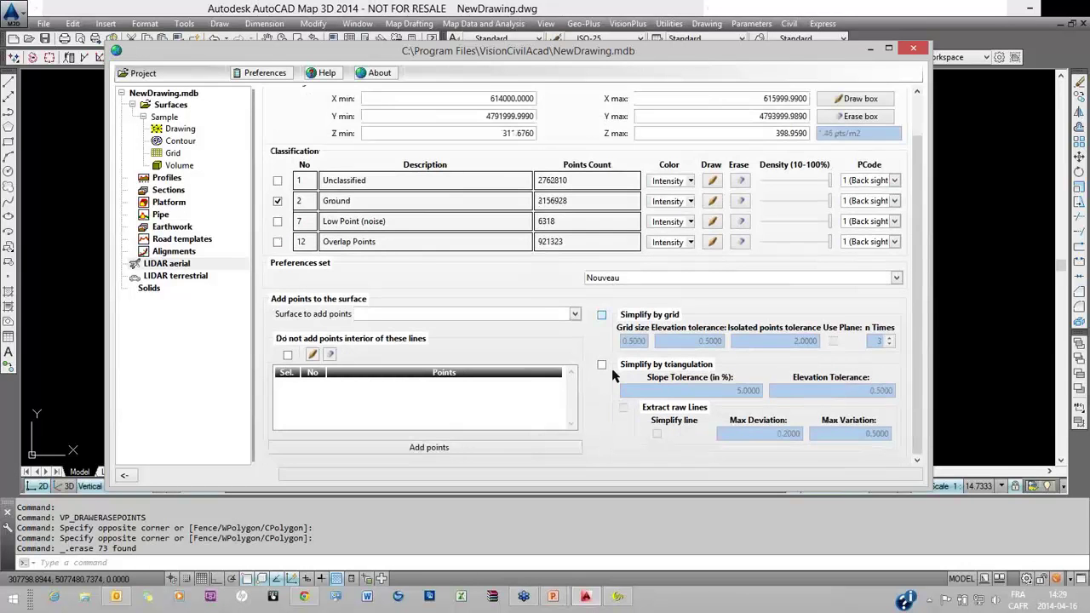
Enable simplification with grid size 64 and 8 grid passes.
{"action": "left_click", "coordinate": [602, 365]}
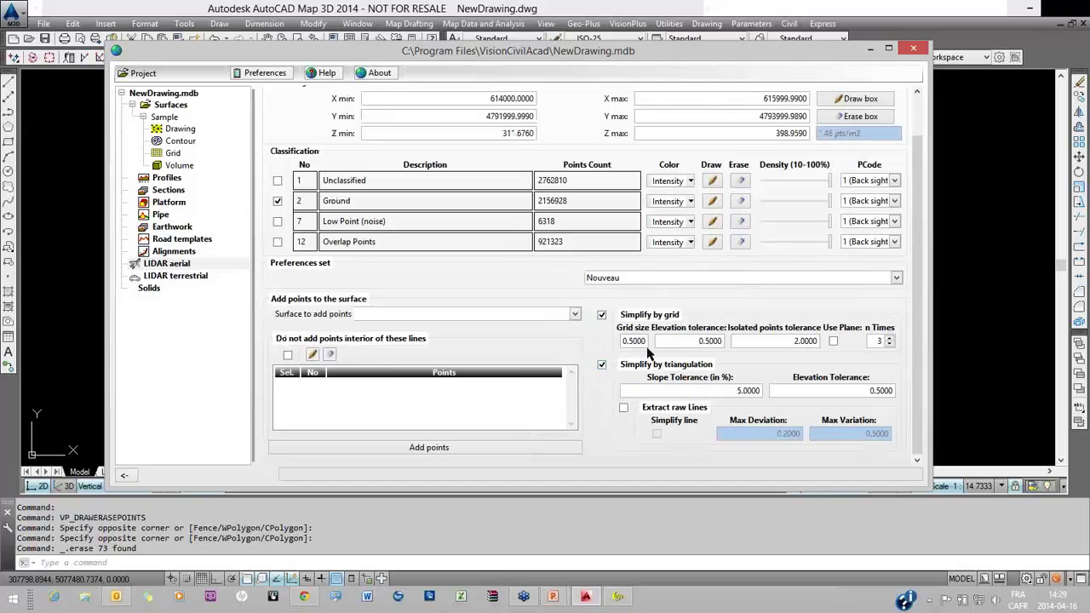
{"action": "left_click", "coordinate": [640, 341]}
{"action": "type", "text": "64"}
{"action": "left_click", "coordinate": [890, 338]}
{"action": "left_click", "coordinate": [890, 338]}
{"action": "left_click", "coordinate": [890, 338]}
{"action": "left_click", "coordinate": [891, 338]}
{"action": "left_click", "coordinate": [890, 338]}
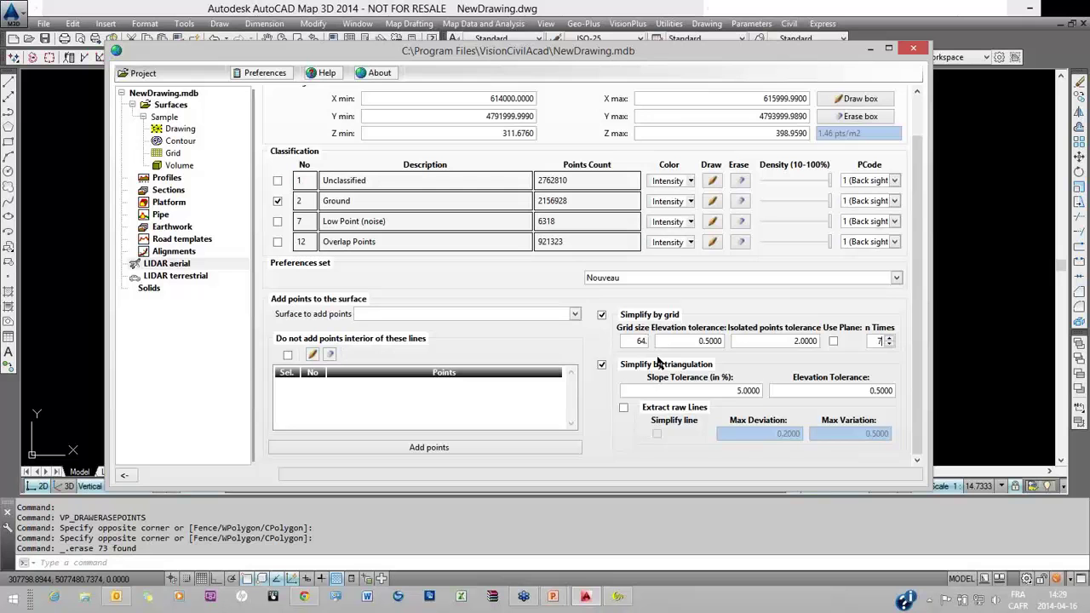
Set the triangulation slope tolerance to 2 and elevation tolerance to 0.2.
{"action": "double_click", "coordinate": [740, 390]}
{"action": "type", "text": "2"}
{"action": "double_click", "coordinate": [865, 390]}
{"action": "type", "text": "0.2"}
{"action": "left_click", "coordinate": [458, 448]}
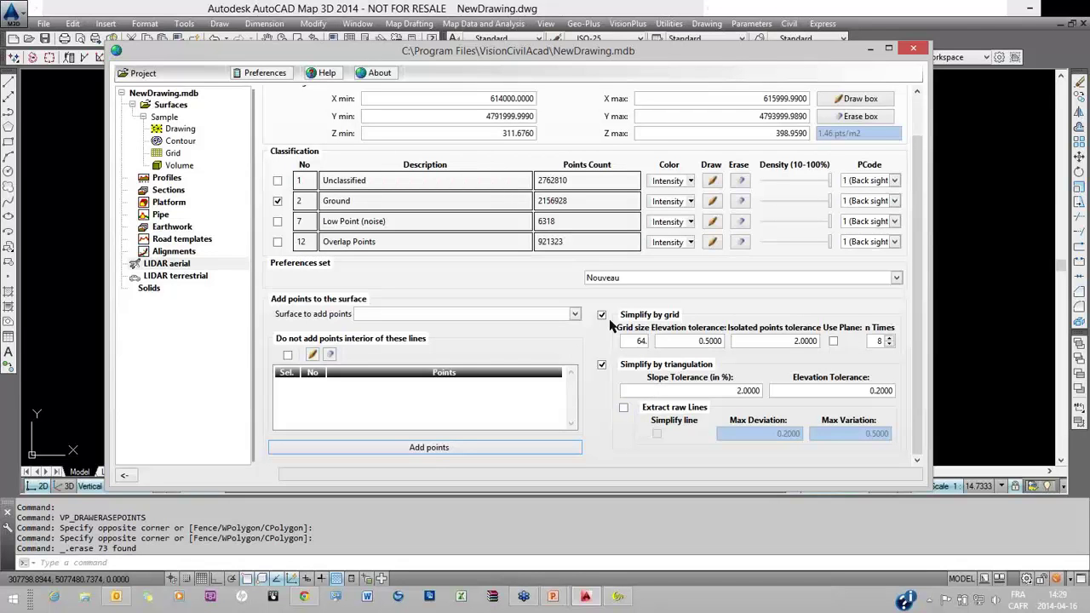
Add the 63138 simplified ground points to Surface_1 and review its preview.
{"action": "left_click", "coordinate": [429, 451]}
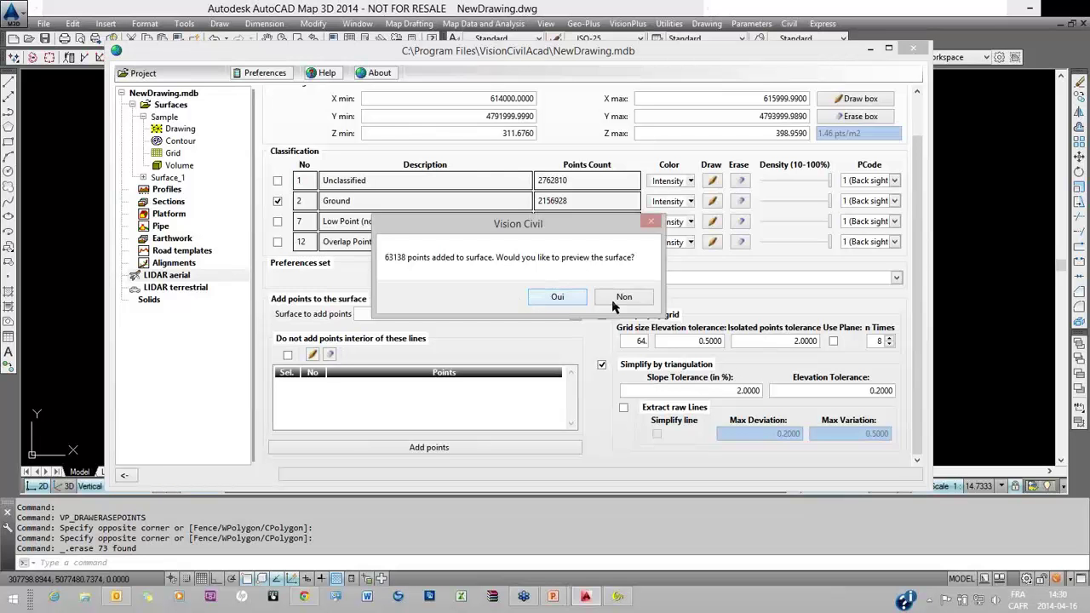
{"action": "left_click", "coordinate": [558, 298]}
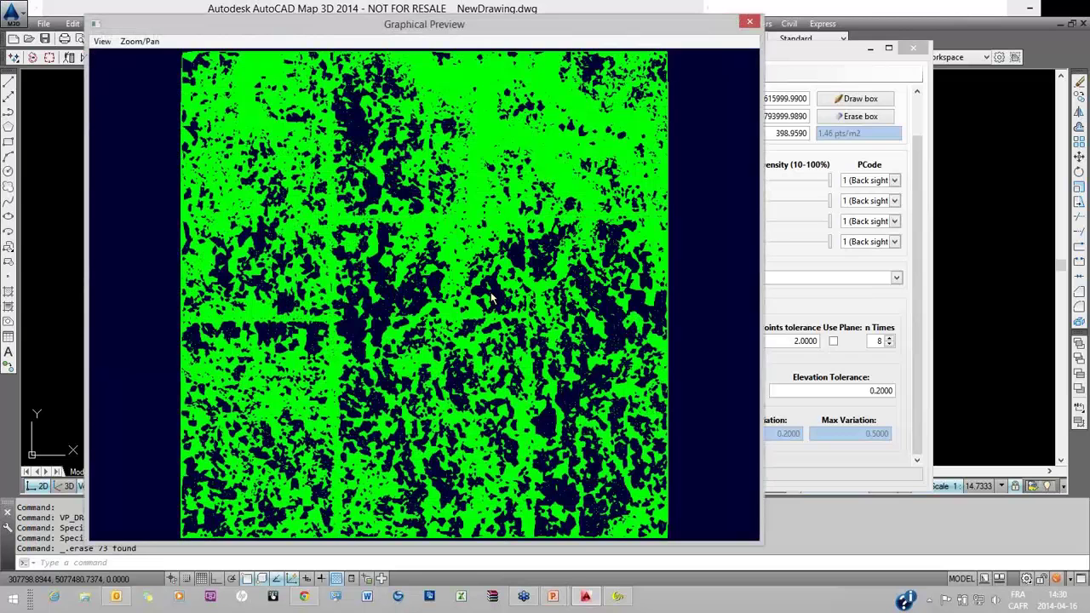
{"action": "left_click", "coordinate": [749, 23]}
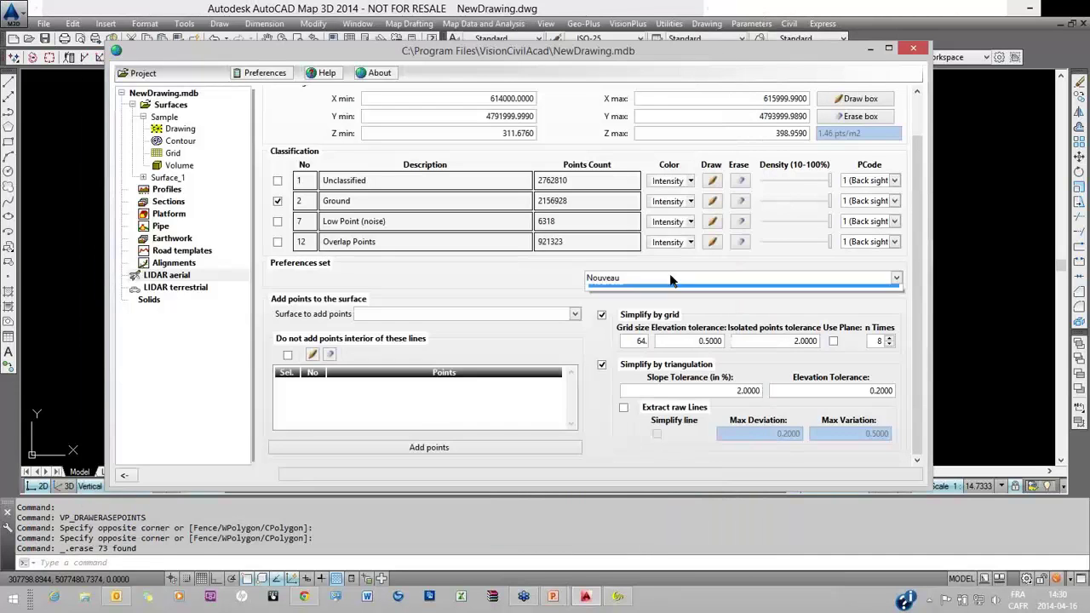
Preview the point cloud in 3D and tilt it to inspect it.
{"action": "left_click", "coordinate": [670, 288]}
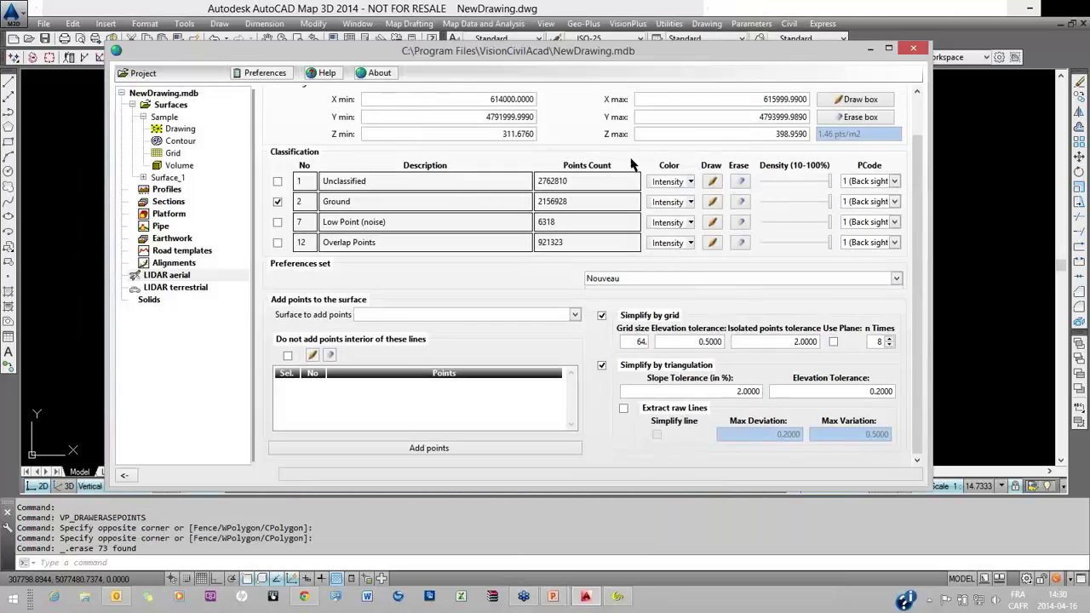
{"action": "scroll", "coordinate": [632, 164], "scroll_direction": "up", "scroll_amount": 2}
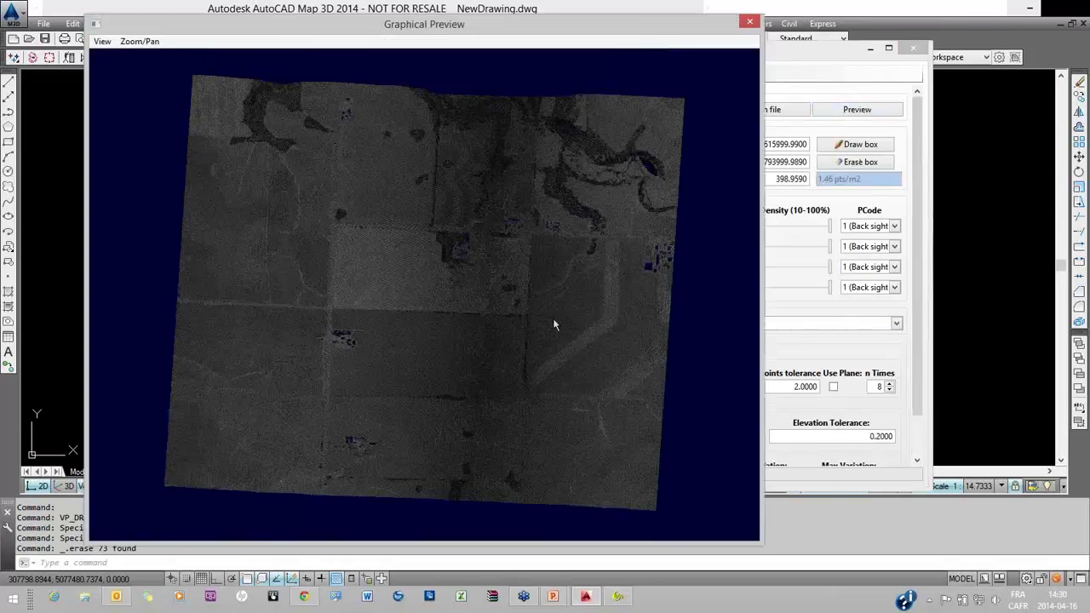
{"action": "left_click_drag", "start_coordinate": [554, 323], "coordinate": [438, 112]}
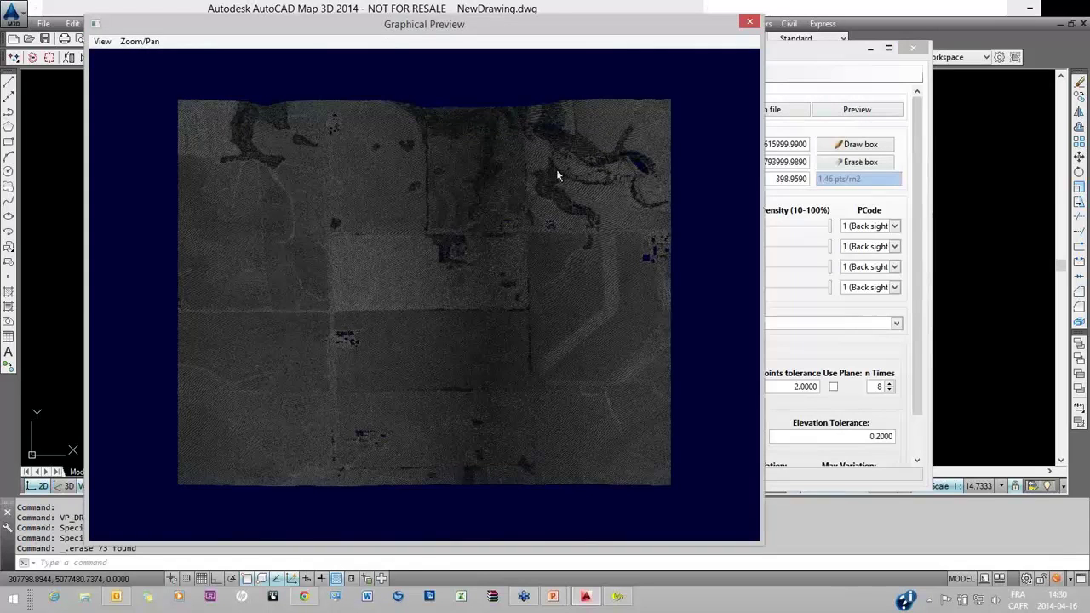
{"action": "left_click", "coordinate": [750, 22]}
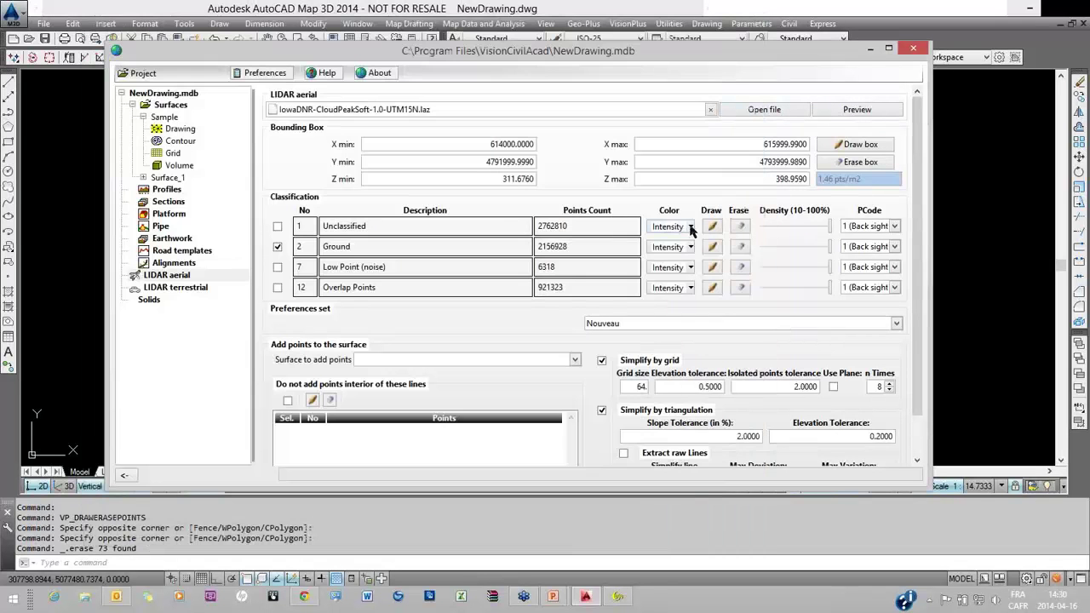
Set all four classes' colouring to Elevation/Intensity.
{"action": "key", "text": "Down"}
{"action": "key", "text": "Tab"}
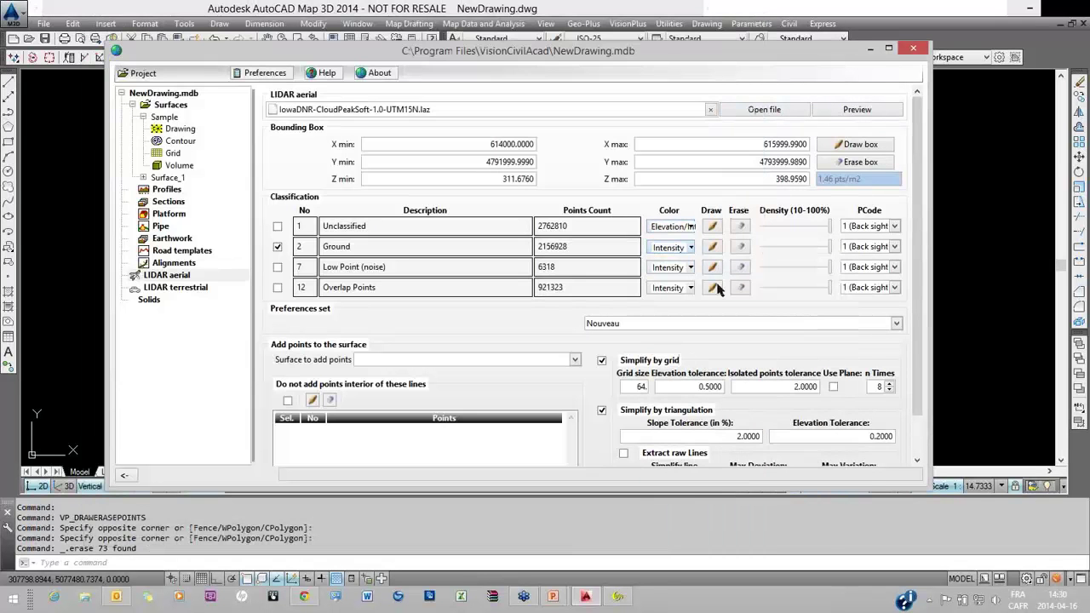
{"action": "key", "text": "Down"}
{"action": "key", "text": "Tab"}
{"action": "key", "text": "Down"}
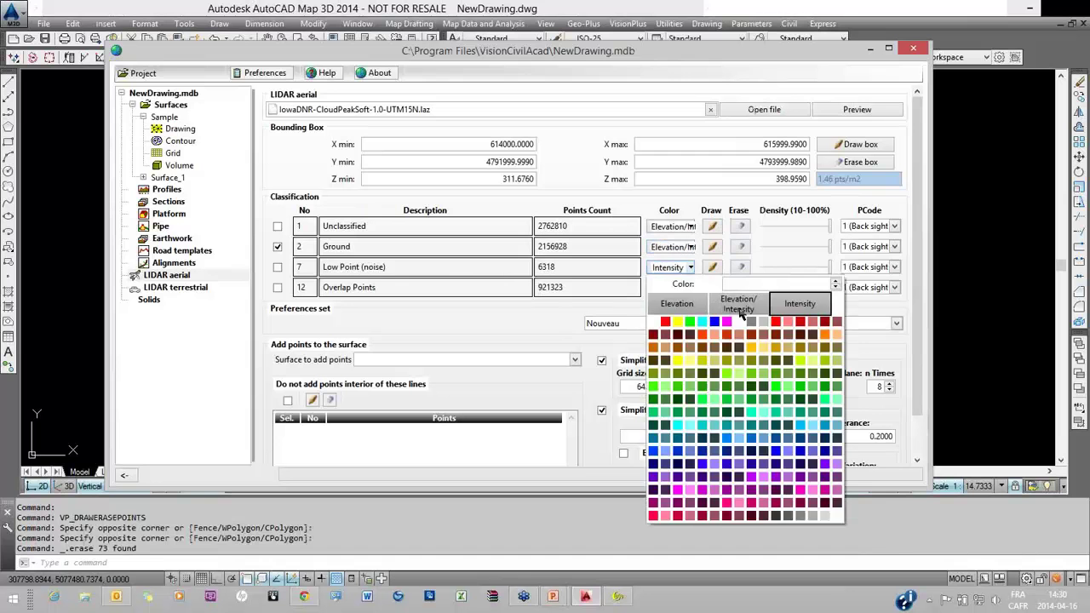
{"action": "key", "text": "Tab"}
{"action": "key", "text": "Down"}
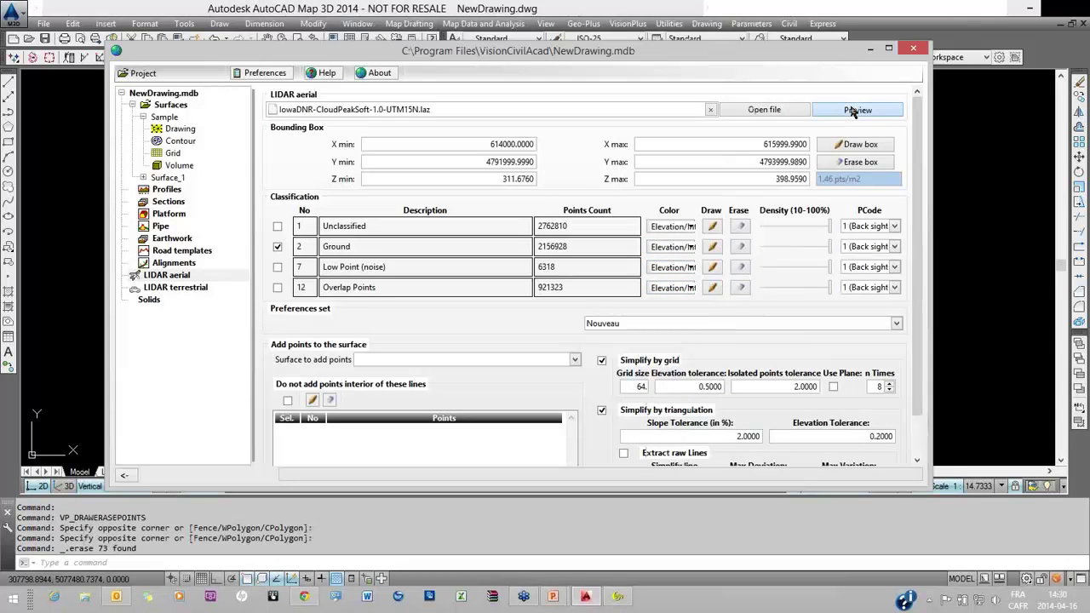
Preview the recoloured terrain from oblique and side angles.
{"action": "left_click", "coordinate": [853, 112]}
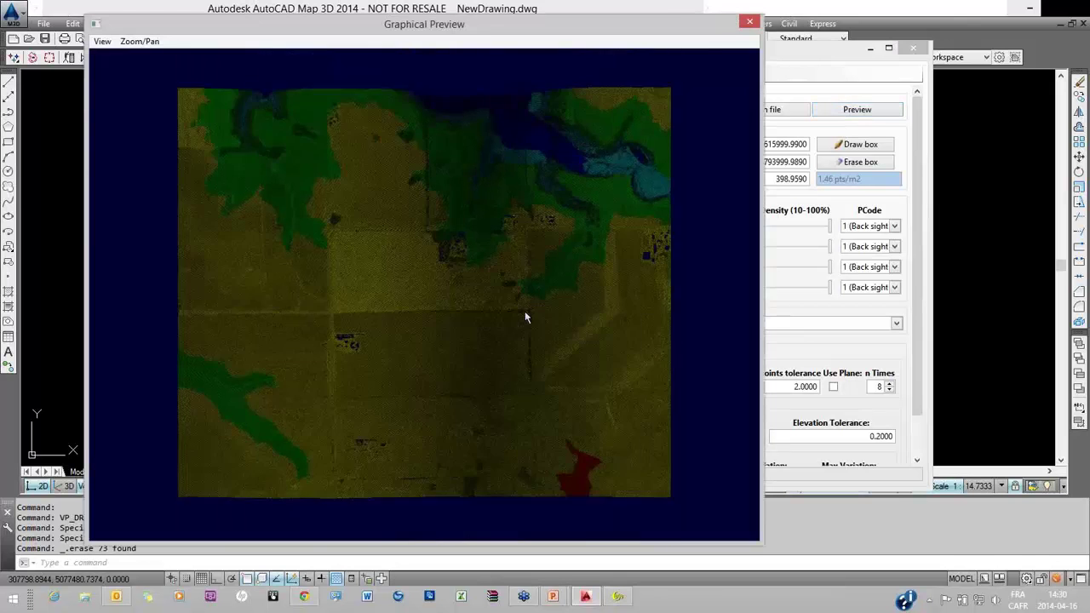
{"action": "left_click_drag", "start_coordinate": [524, 317], "coordinate": [389, 199]}
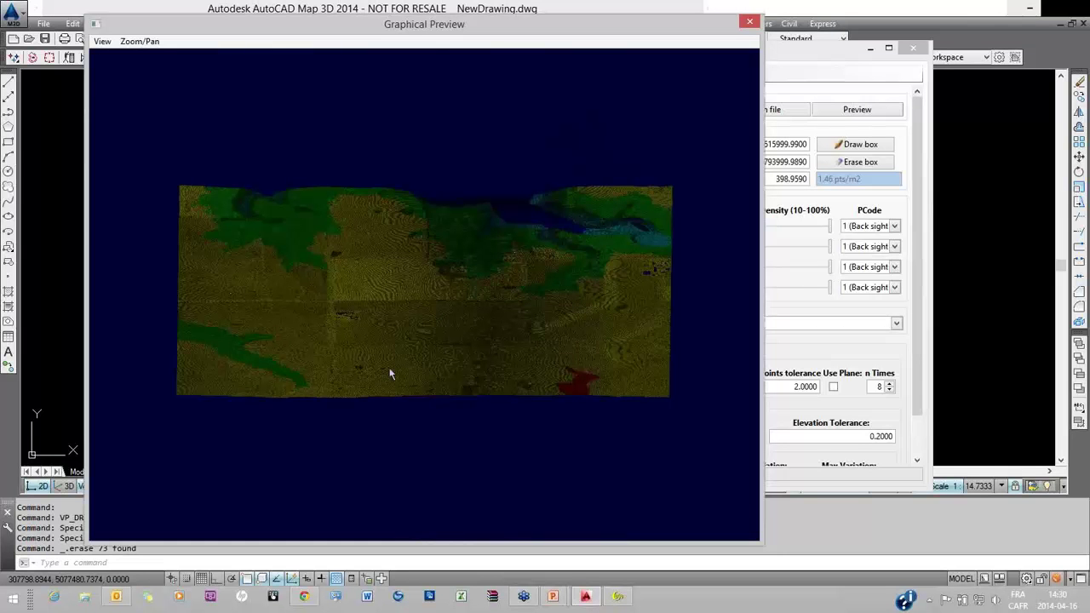
{"action": "left_click", "coordinate": [746, 25]}
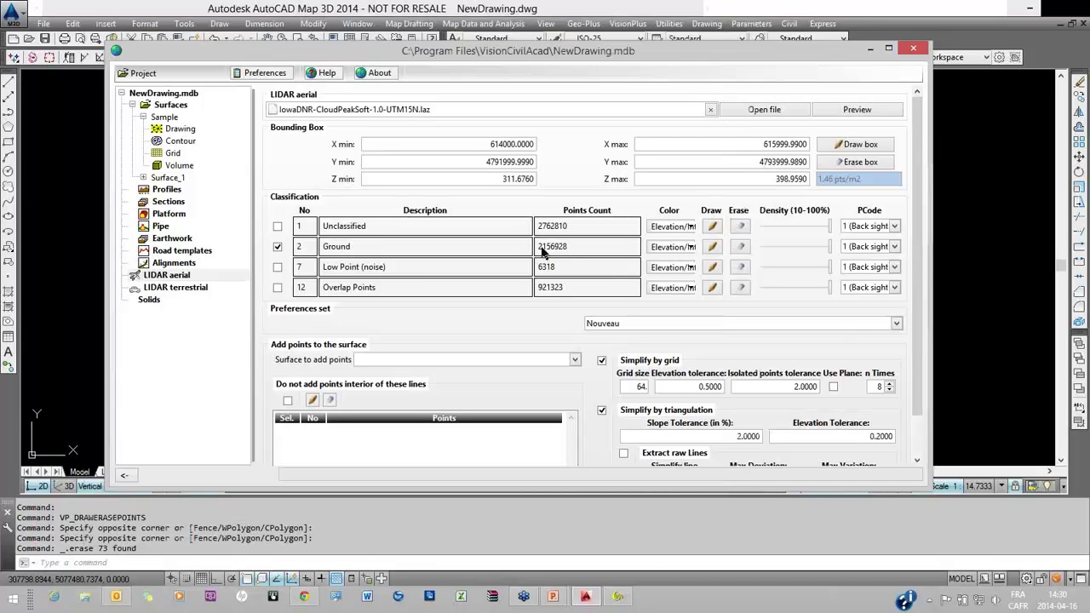
{"action": "left_click", "coordinate": [835, 111]}
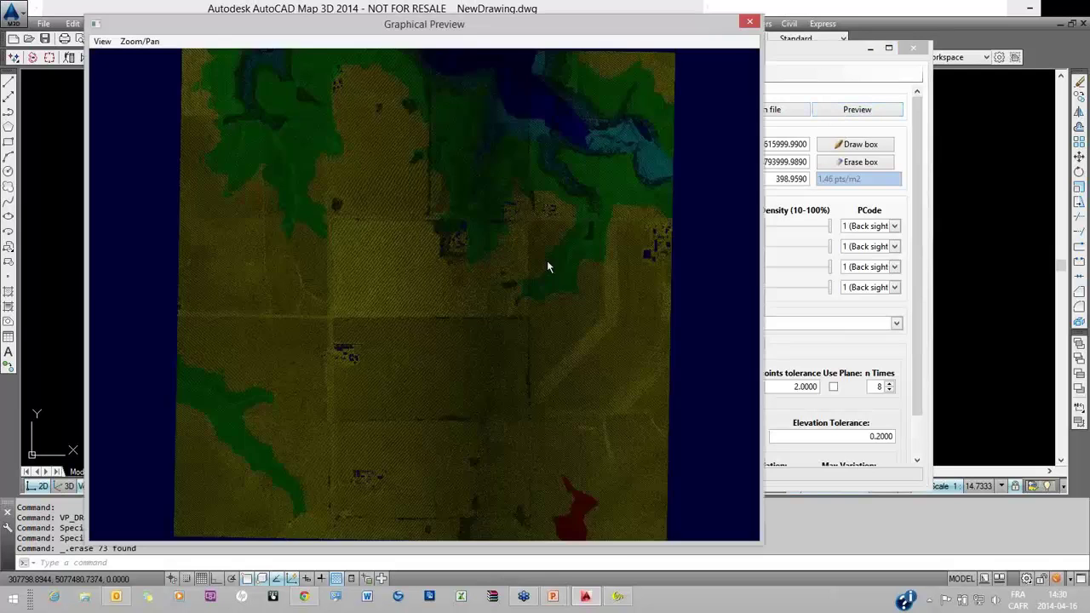
{"action": "left_click_drag", "start_coordinate": [550, 263], "coordinate": [426, 402]}
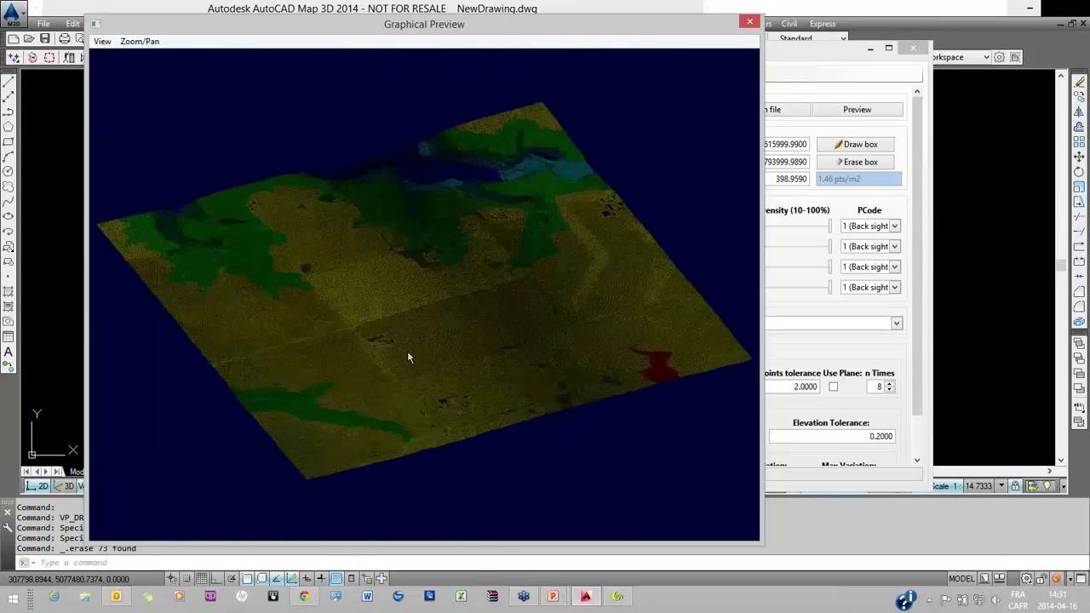
{"action": "left_click_drag", "start_coordinate": [408, 351], "coordinate": [485, 306]}
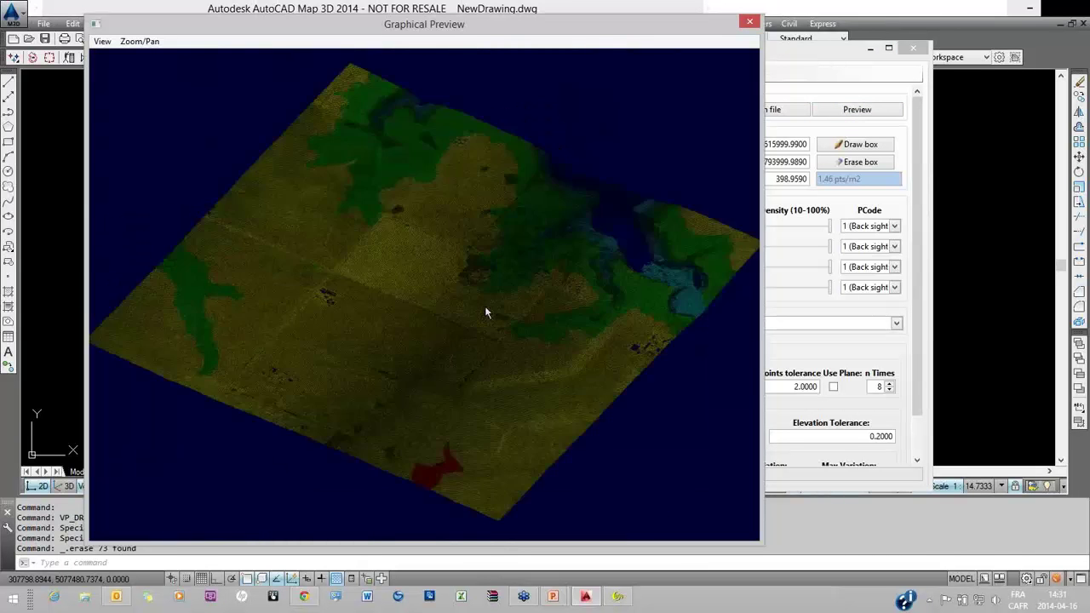
{"action": "left_click", "coordinate": [750, 23]}
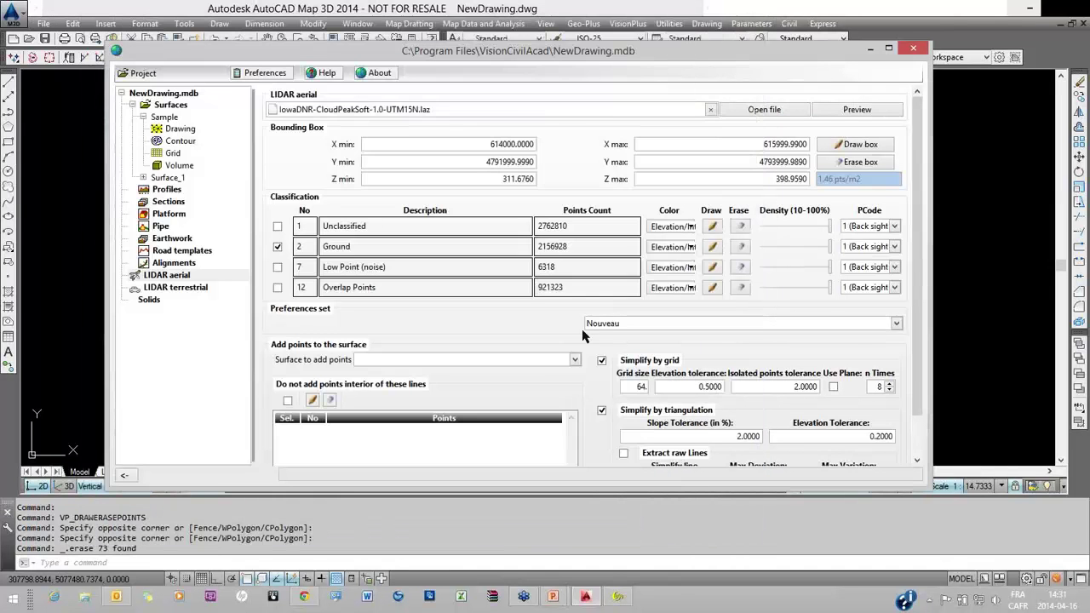
{"action": "scroll", "coordinate": [582, 335], "scroll_direction": "down", "scroll_amount": 1}
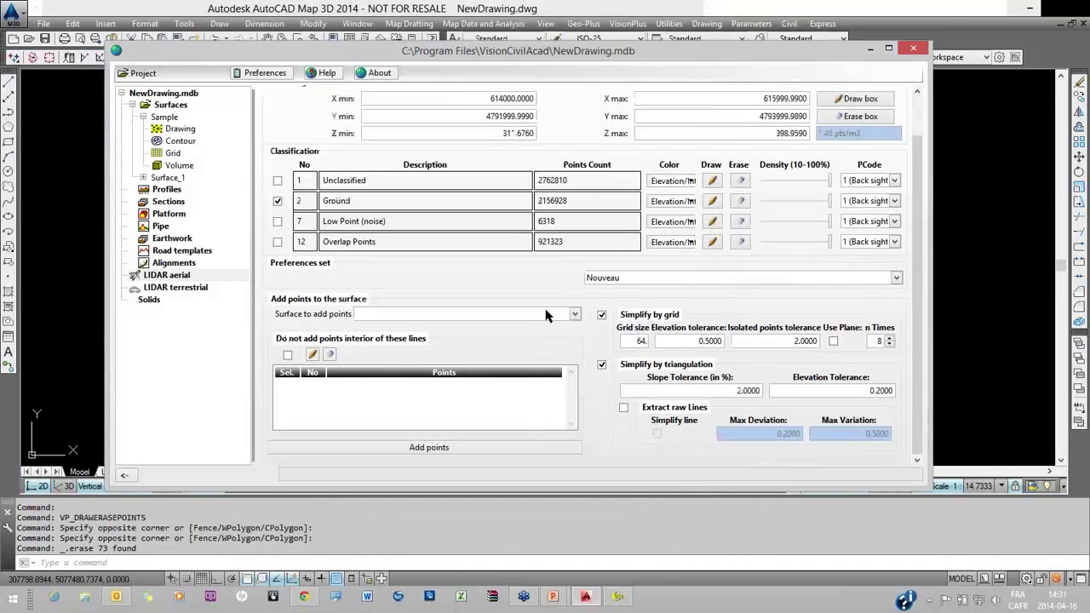
Open Surface_1's properties and review its points and drawing options.
{"action": "double_click", "coordinate": [164, 178]}
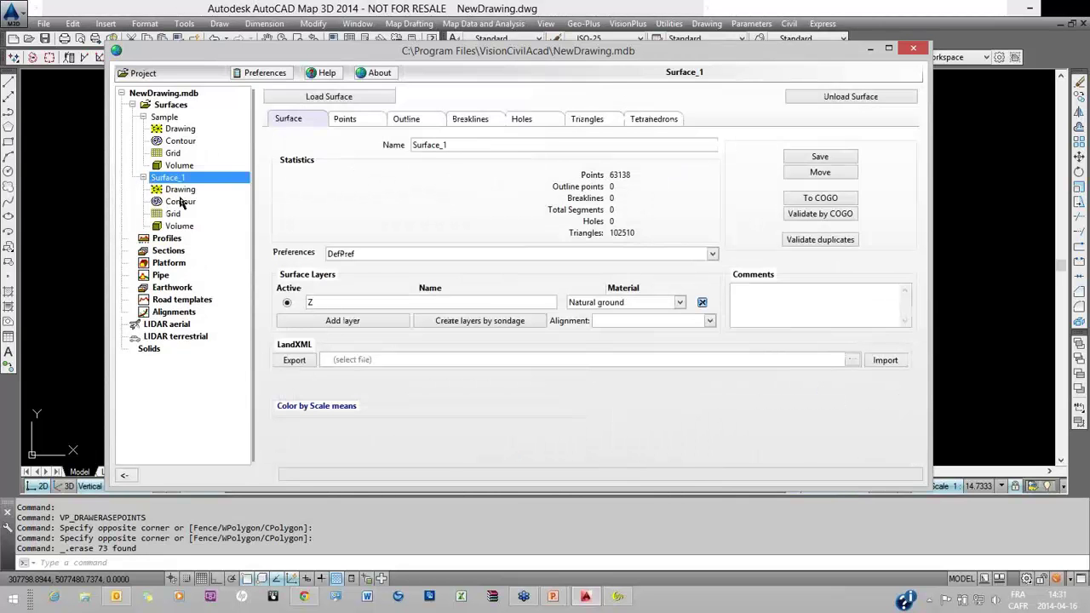
{"action": "left_click", "coordinate": [345, 118]}
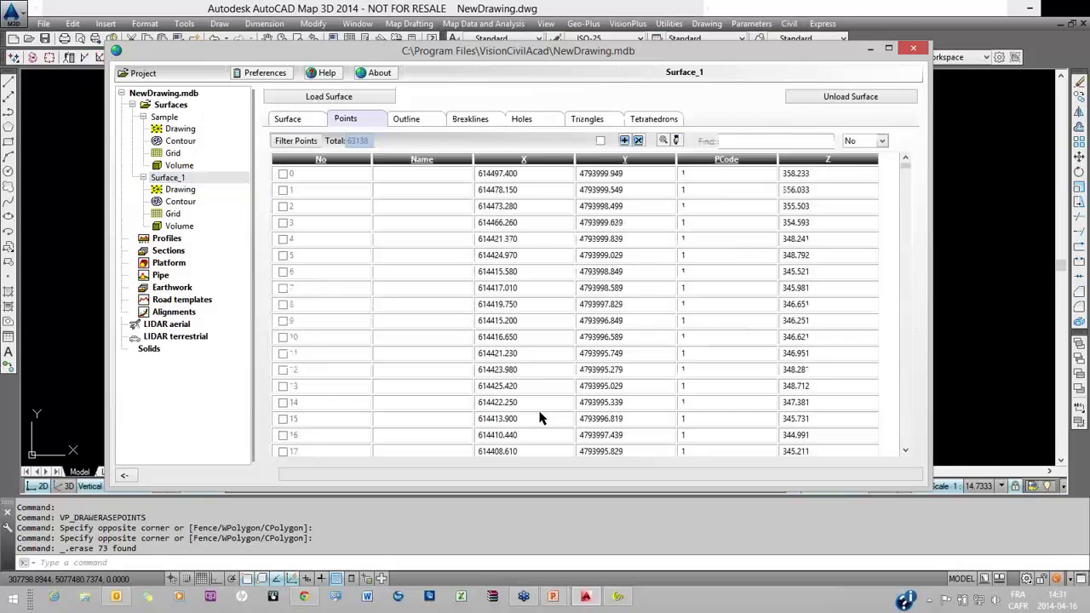
{"action": "left_click", "coordinate": [176, 190]}
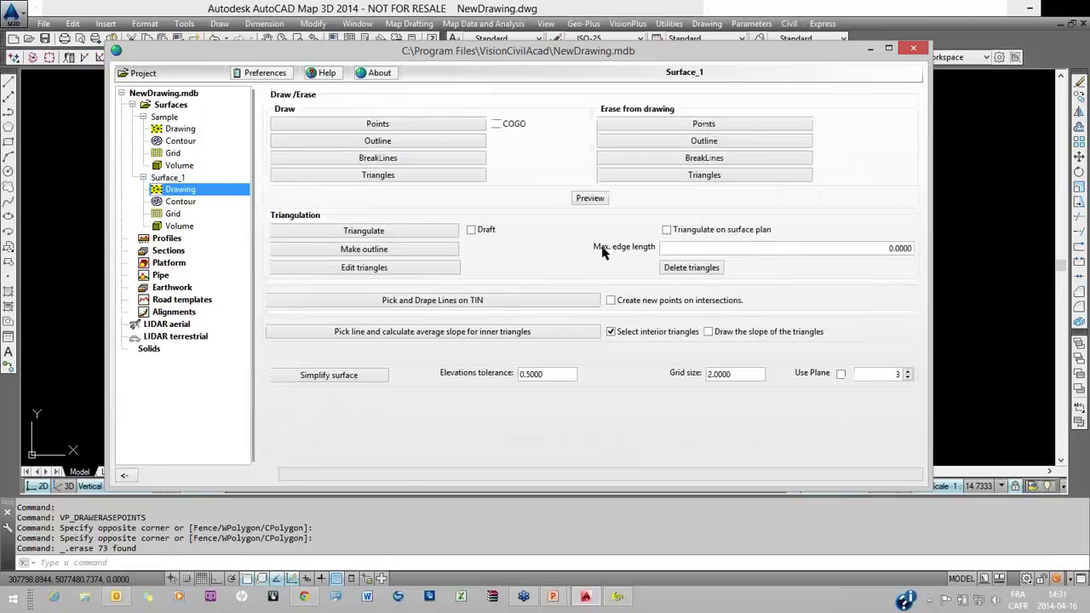
{"action": "left_click", "coordinate": [426, 235]}
{"action": "left_click", "coordinate": [404, 252]}
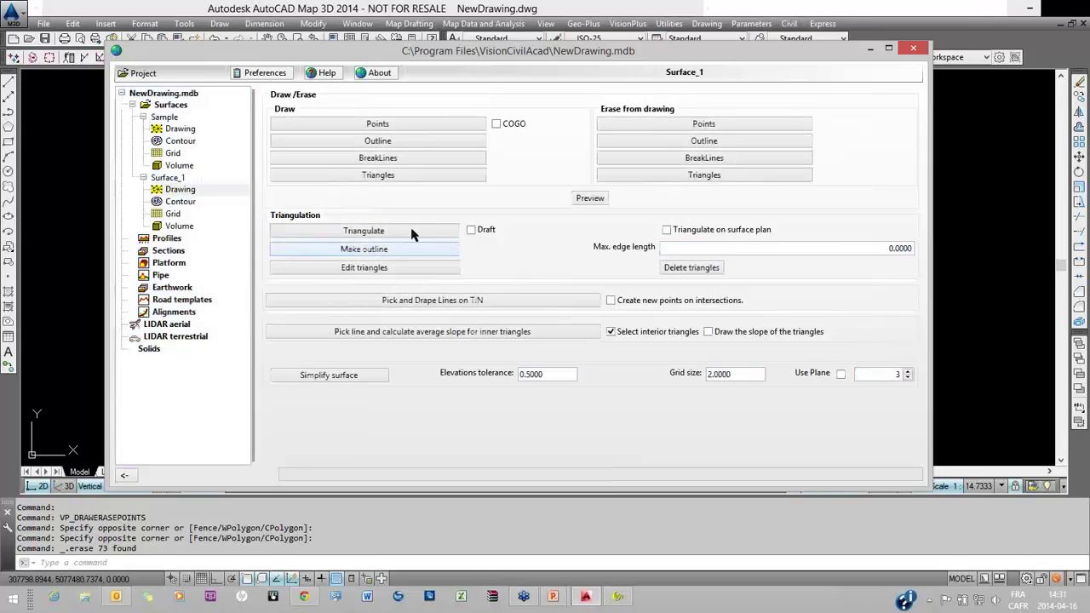
Triangulate Surface_1 into 102510 triangles and inspect the 3D preview.
{"action": "left_click", "coordinate": [412, 234]}
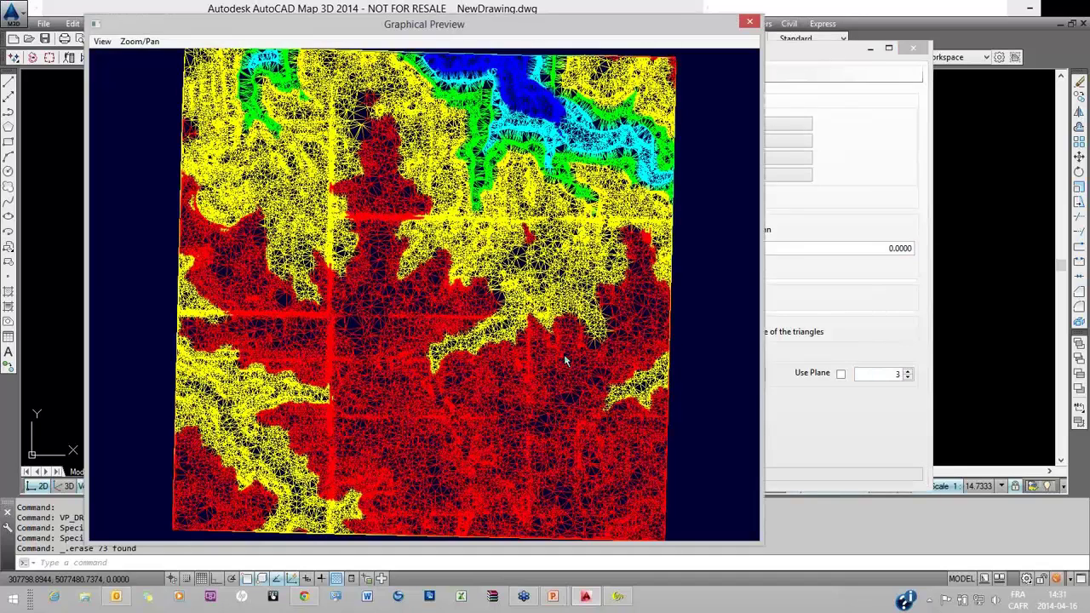
{"action": "left_click_drag", "start_coordinate": [563, 354], "coordinate": [378, 227]}
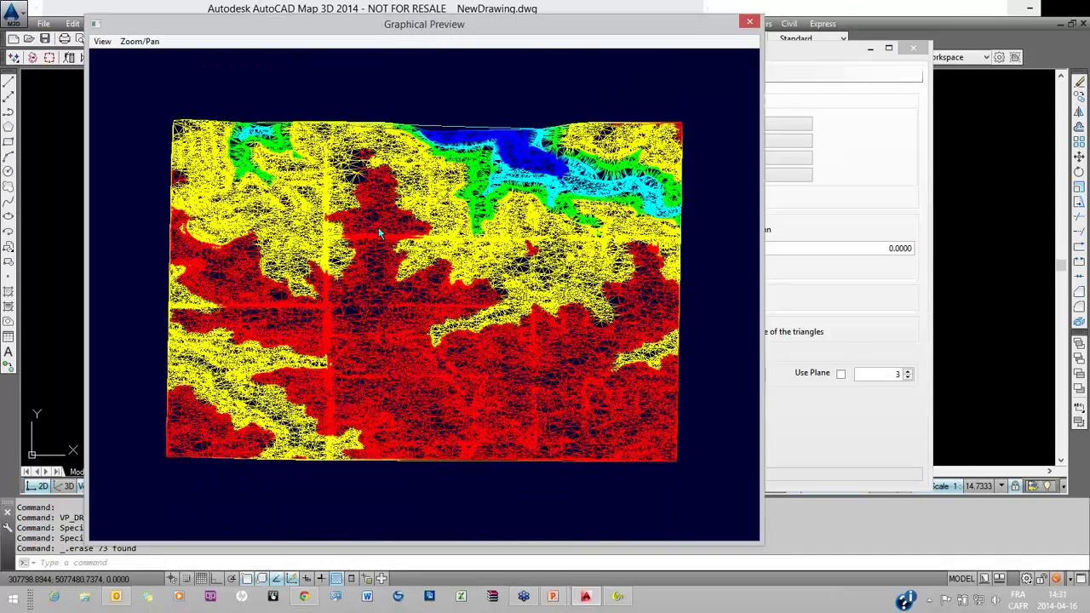
{"action": "scroll", "coordinate": [379, 227], "scroll_direction": "up", "scroll_amount": 1}
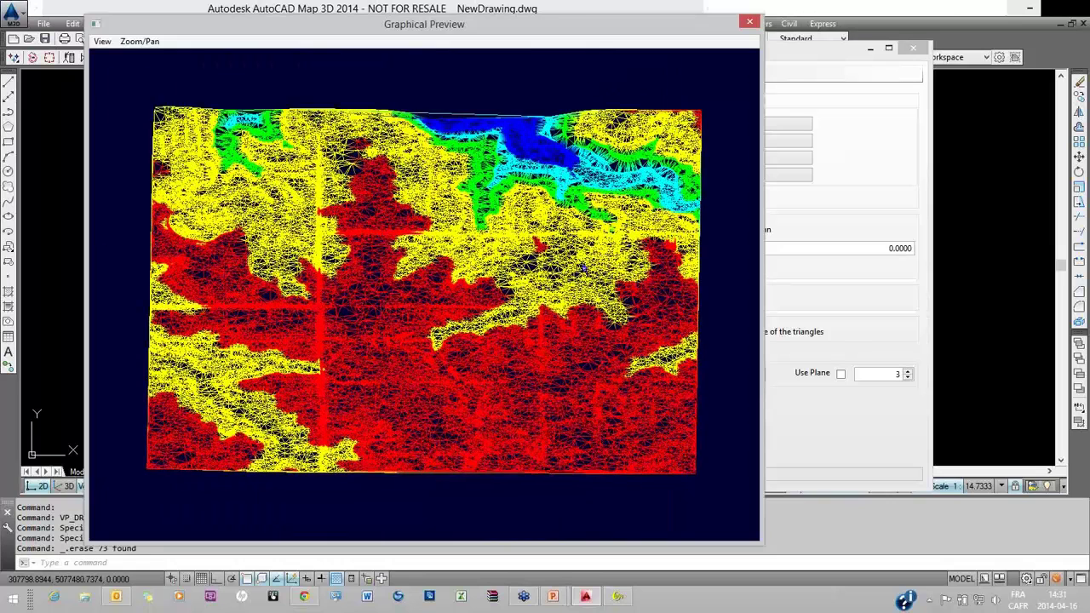
{"action": "scroll", "coordinate": [582, 267], "scroll_direction": "up", "scroll_amount": 1}
{"action": "key", "text": "Escape"}
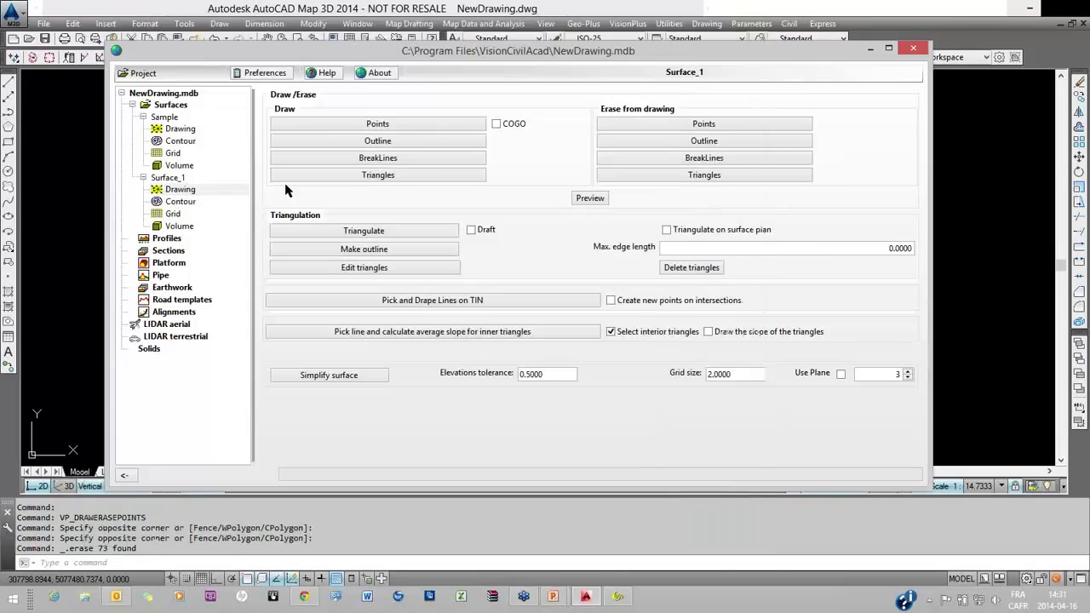
{"action": "left_click", "coordinate": [174, 177]}
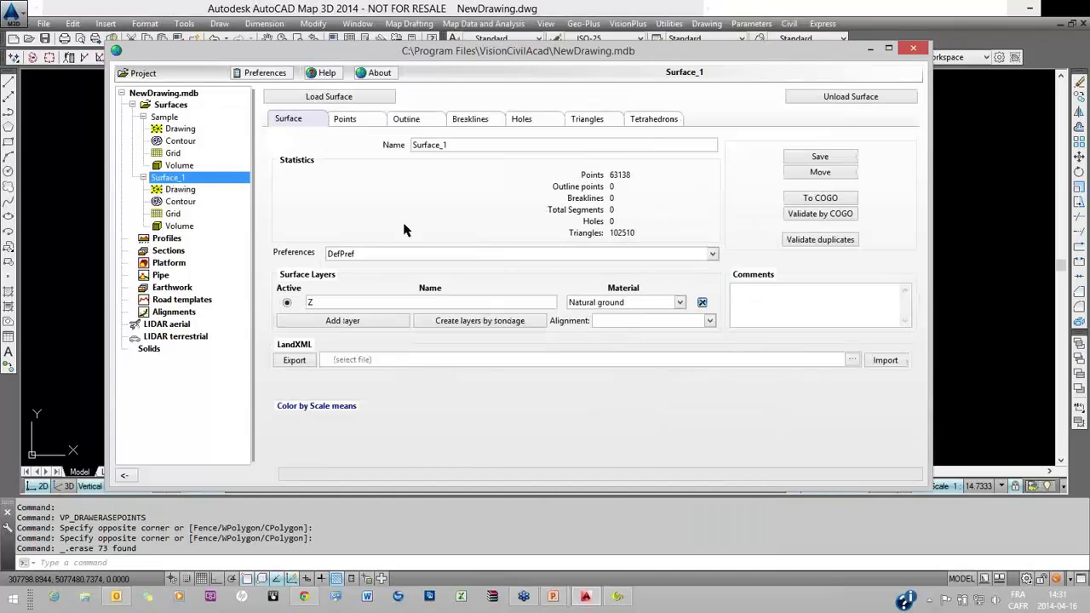
{"action": "left_click", "coordinate": [179, 191]}
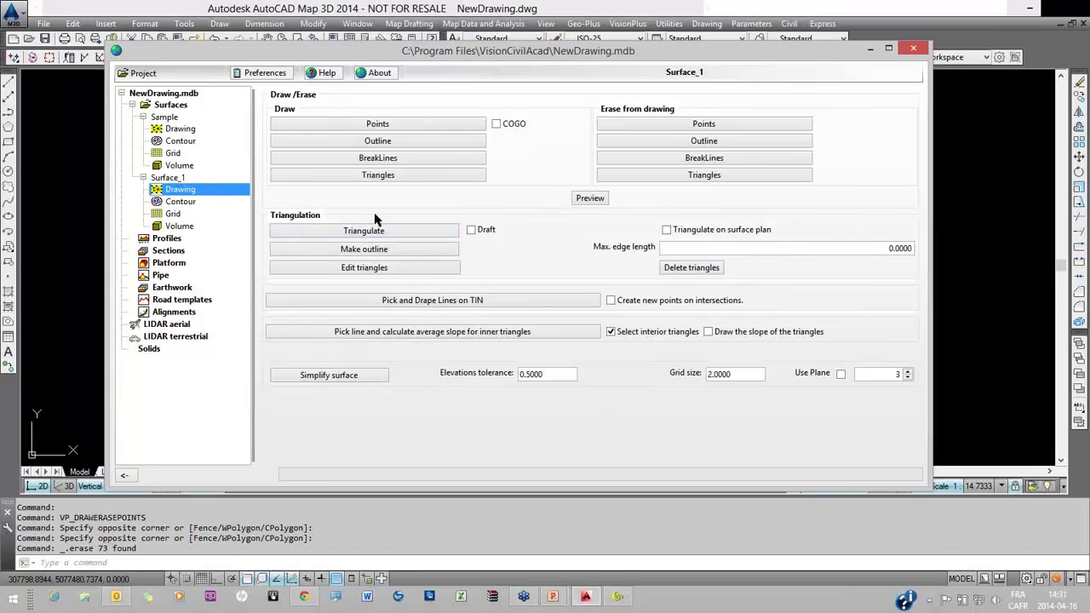
{"action": "left_click", "coordinate": [587, 199]}
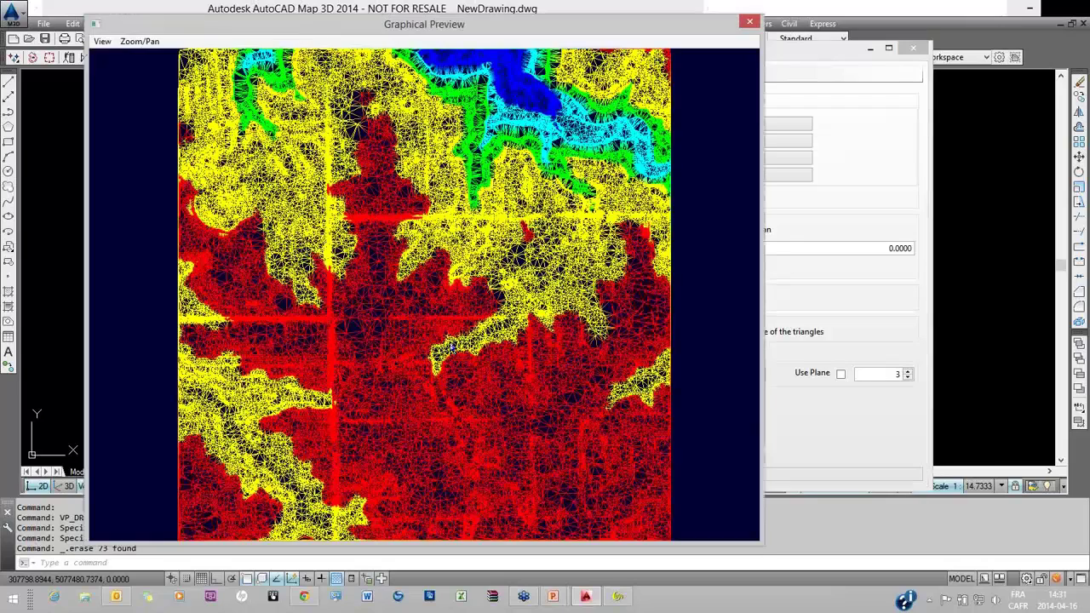
{"action": "left_click_drag", "start_coordinate": [544, 104], "coordinate": [545, 172]}
{"action": "scroll", "coordinate": [545, 172], "scroll_direction": "up", "scroll_amount": 5}
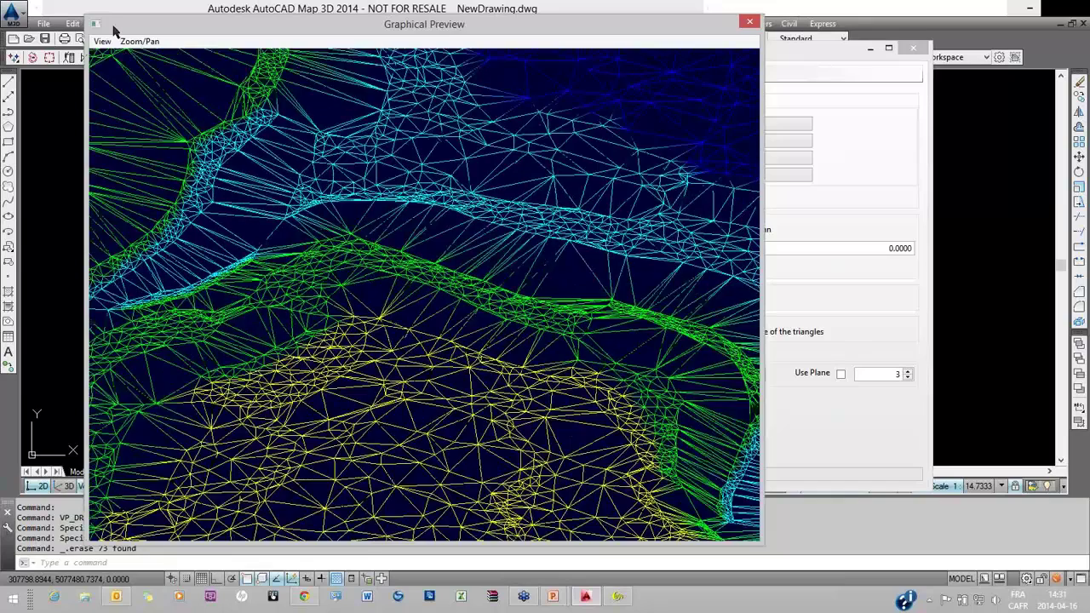
{"action": "scroll", "coordinate": [290, 204], "scroll_direction": "up", "scroll_amount": 1}
{"action": "left_click_drag", "start_coordinate": [290, 205], "coordinate": [452, 393]}
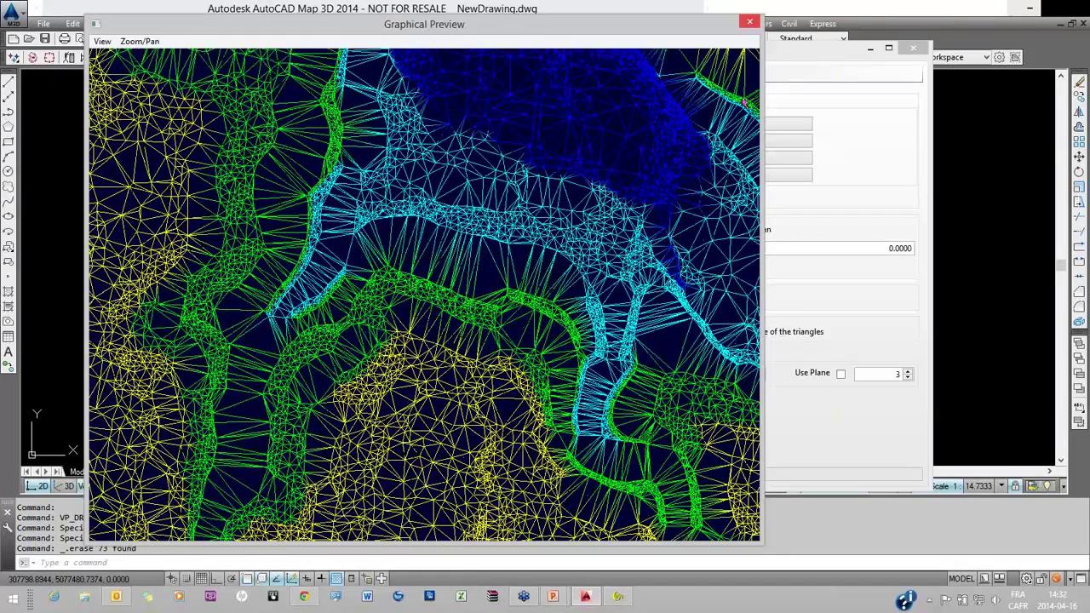
{"action": "left_click", "coordinate": [750, 20]}
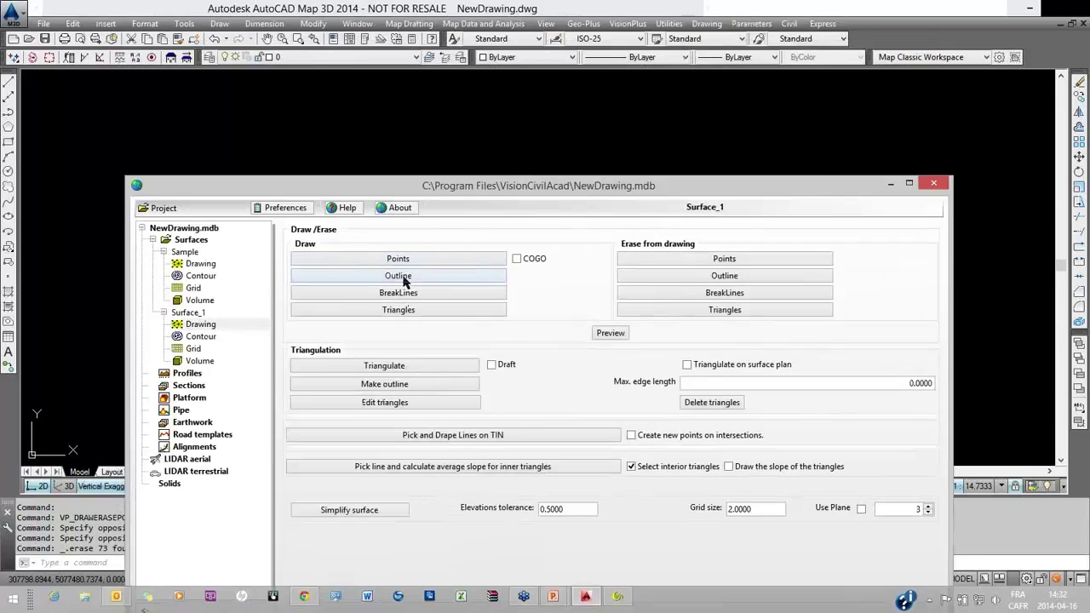
{"action": "left_click", "coordinate": [405, 282]}
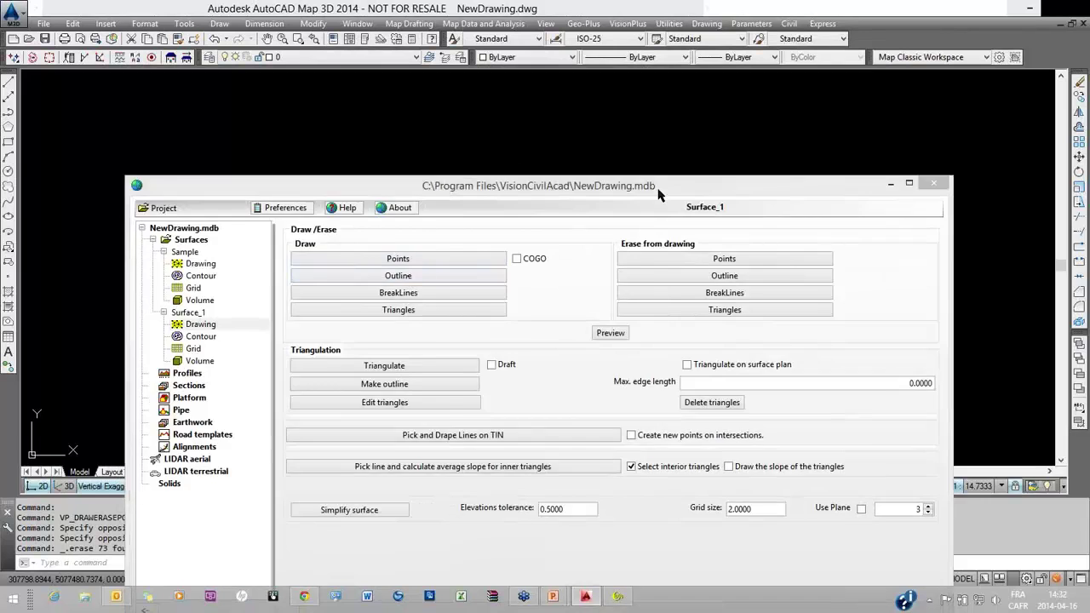
Zoom to the drawing extents with the dialog moved aside.
{"action": "left_click_drag", "start_coordinate": [658, 195], "coordinate": [911, 196]}
{"action": "type", "text": "z"}
{"action": "key", "text": "Return"}
{"action": "type", "text": "e"}
{"action": "key", "text": "Return"}
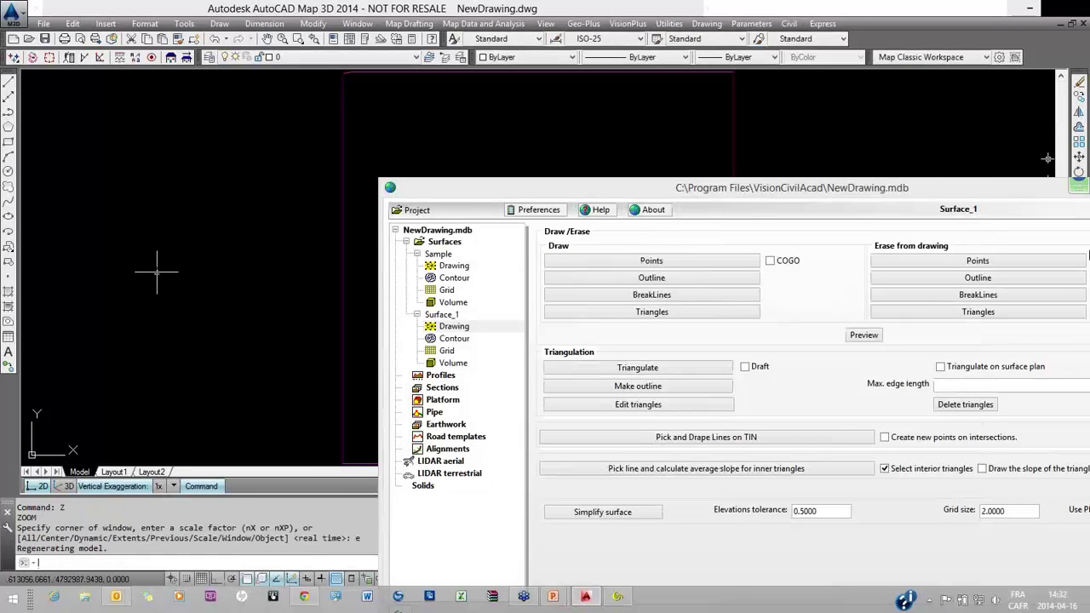
{"action": "left_click_drag", "start_coordinate": [870, 190], "coordinate": [1029, 144]}
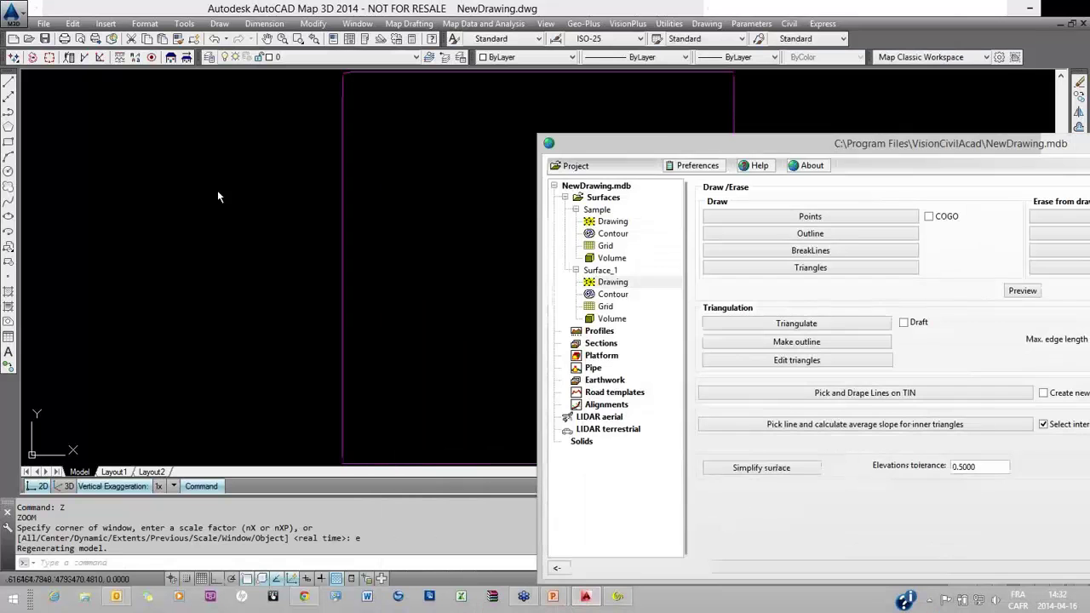
{"action": "scroll", "coordinate": [221, 205], "scroll_direction": "down", "scroll_amount": 6}
{"action": "scroll", "coordinate": [310, 209], "scroll_direction": "up", "scroll_amount": 4}
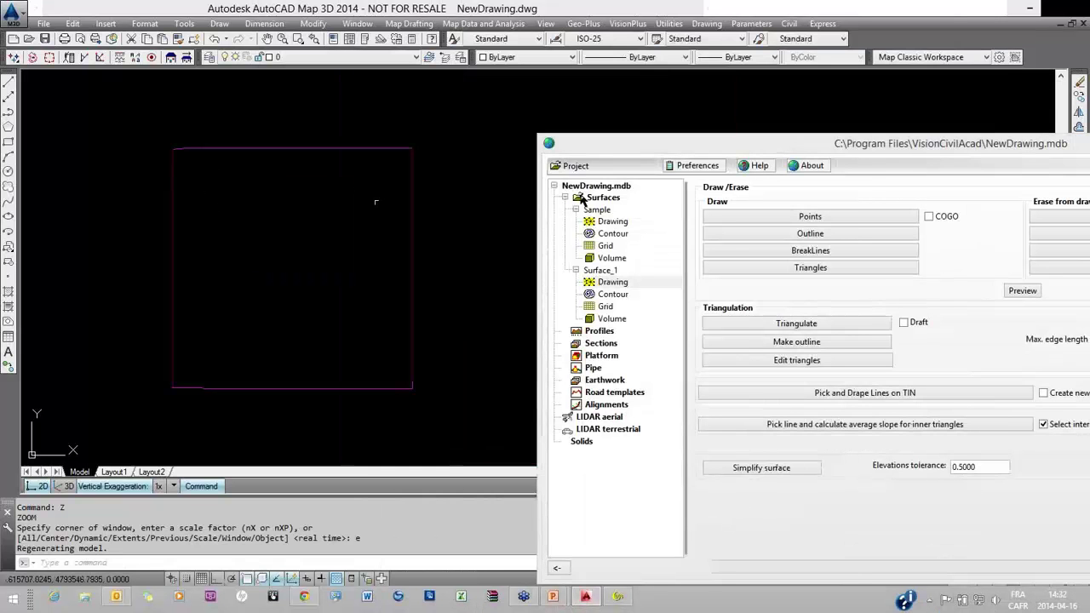
{"action": "left_click_drag", "start_coordinate": [615, 91], "coordinate": [613, 89]}
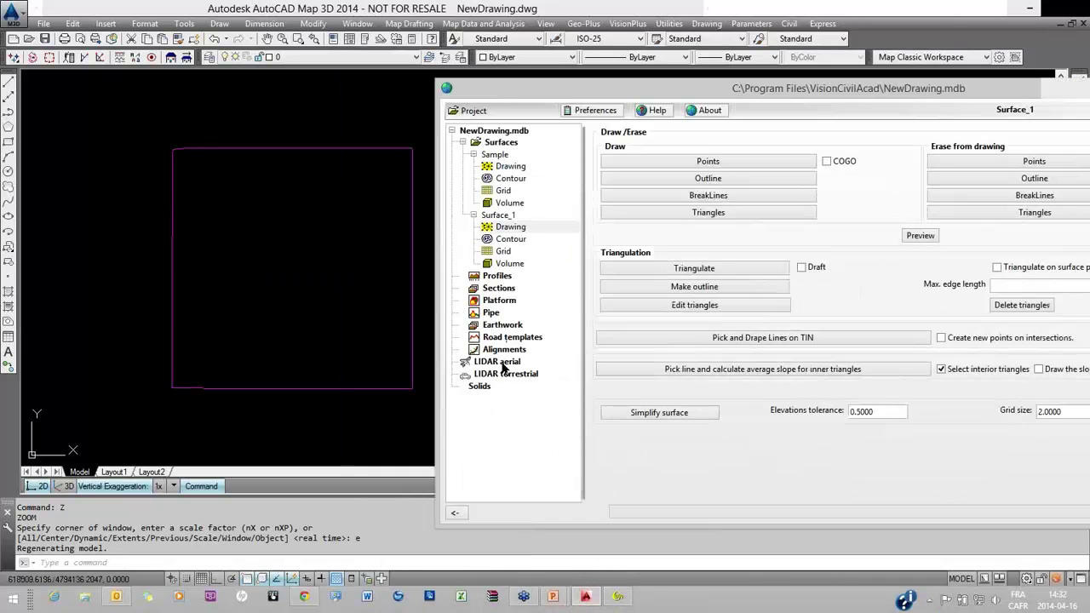
Draw a small square rectangle inside the magenta site boundary.
{"action": "left_click", "coordinate": [503, 362]}
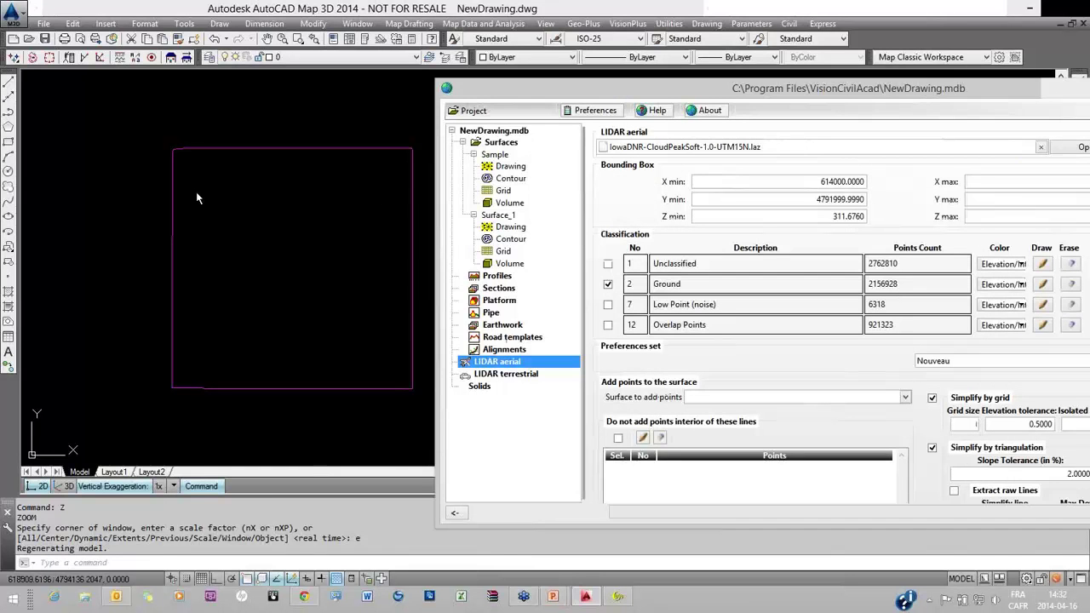
{"action": "left_click", "coordinate": [7, 142]}
{"action": "left_click", "coordinate": [198, 183]}
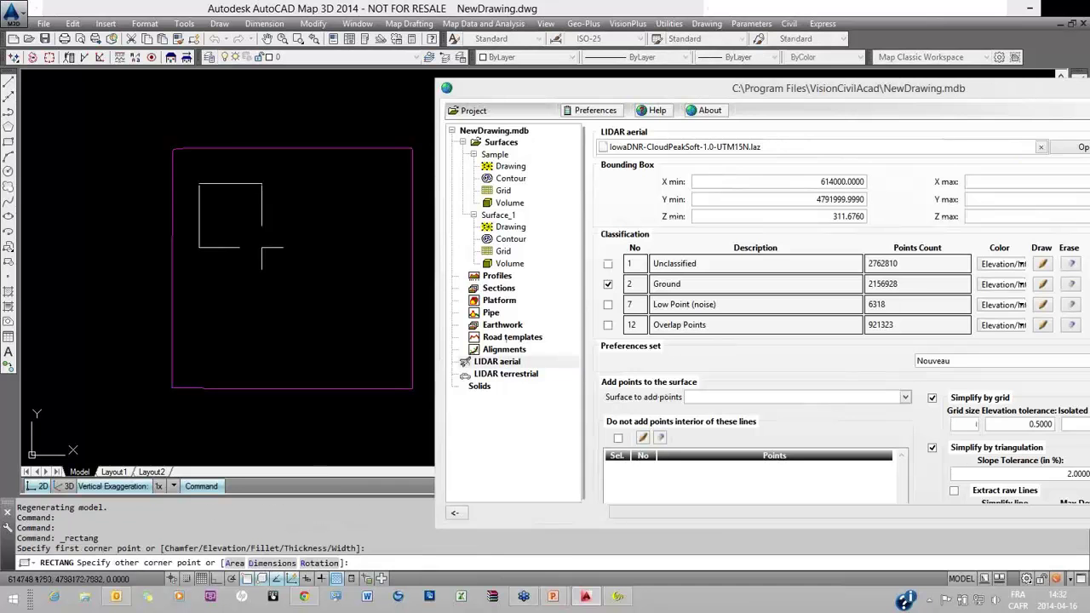
{"action": "left_click", "coordinate": [230, 209]}
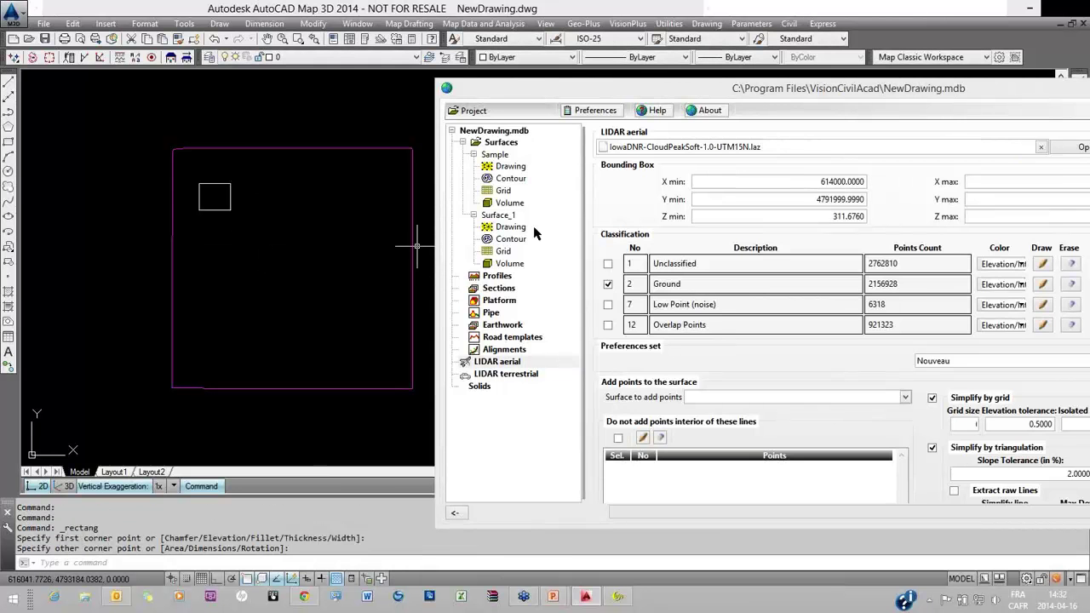
Add a new Surface_2 and pick the square as its outline.
{"action": "right_click", "coordinate": [501, 142]}
{"action": "left_click", "coordinate": [535, 165]}
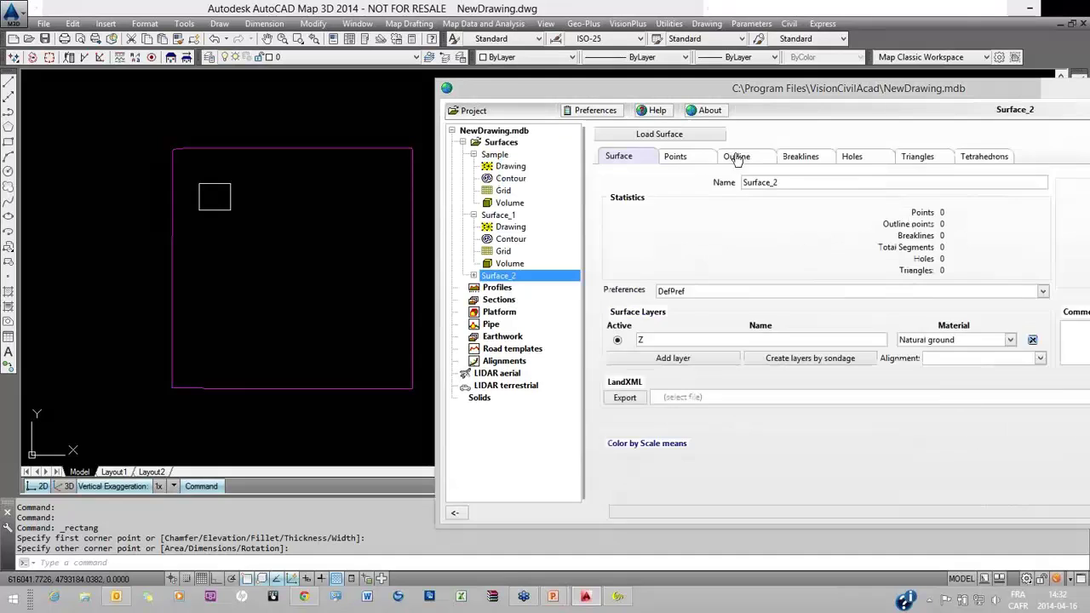
{"action": "left_click", "coordinate": [738, 159]}
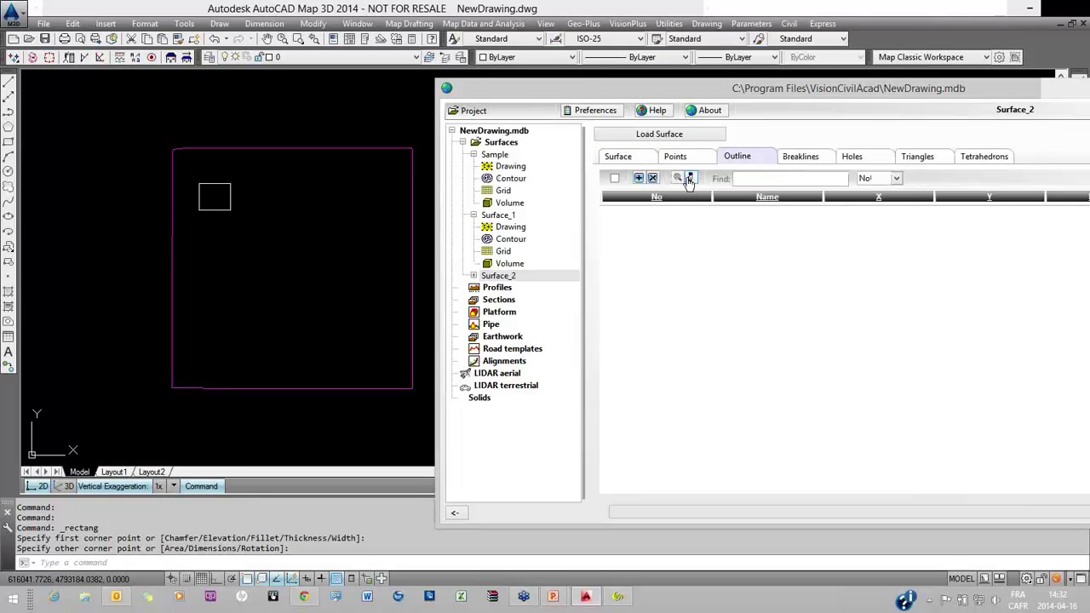
{"action": "left_click", "coordinate": [692, 181]}
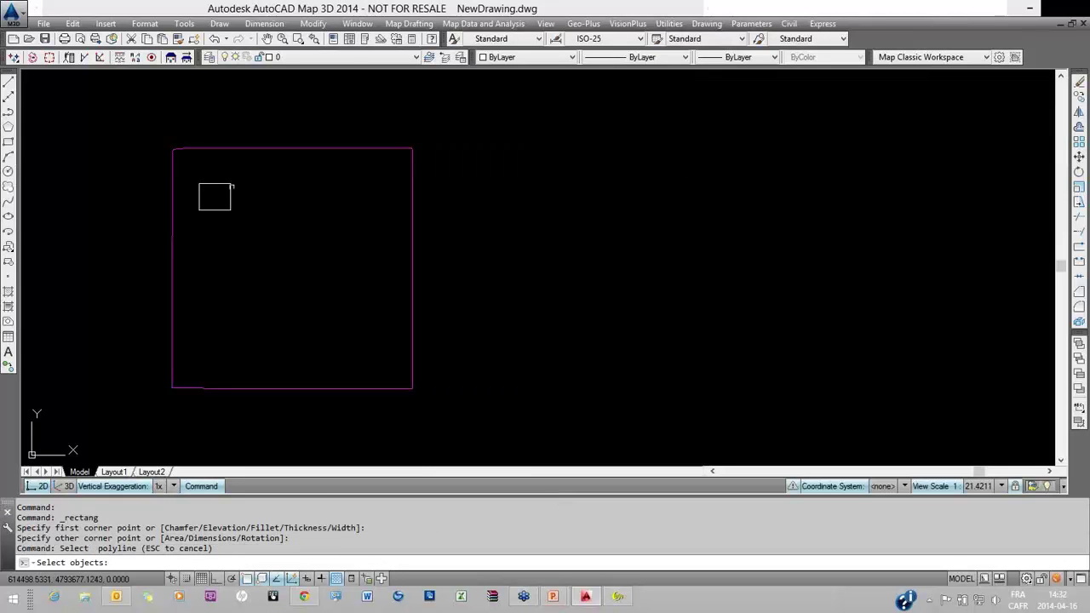
{"action": "left_click", "coordinate": [222, 184]}
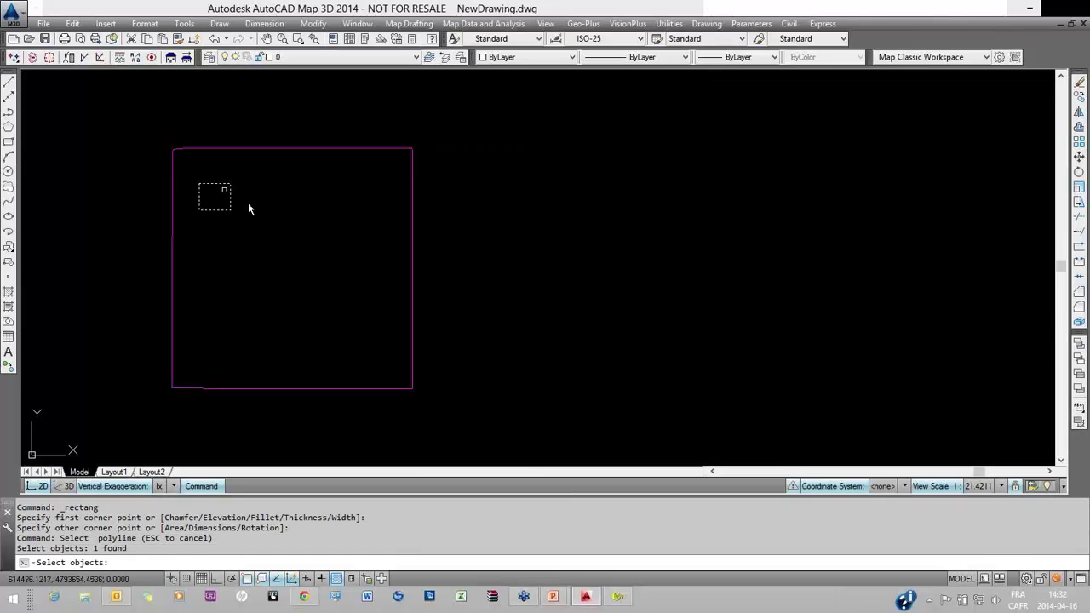
{"action": "key", "text": "Return"}
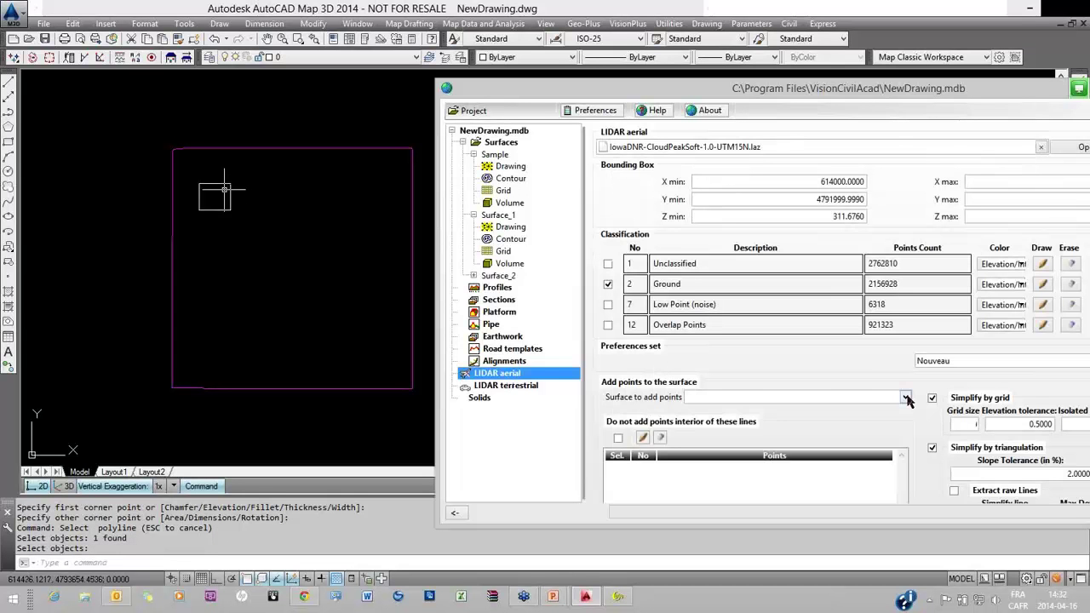
Send the ground LIDAR points to Surface_2, replacing its existing points with 648.
{"action": "left_click", "coordinate": [754, 397]}
{"action": "left_click", "coordinate": [756, 446]}
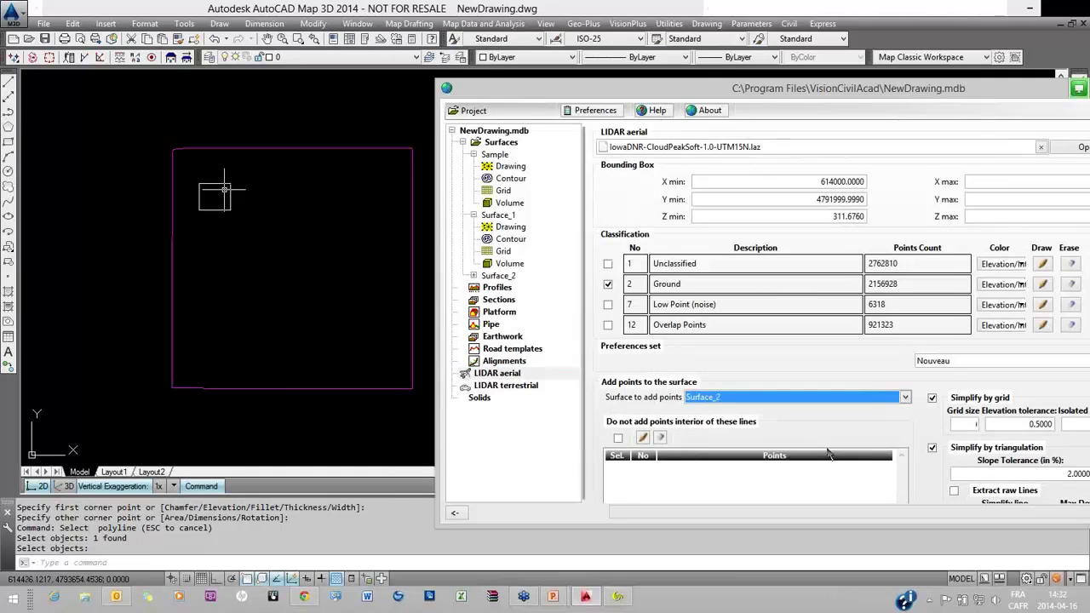
{"action": "left_click_drag", "start_coordinate": [764, 89], "coordinate": [725, 50]}
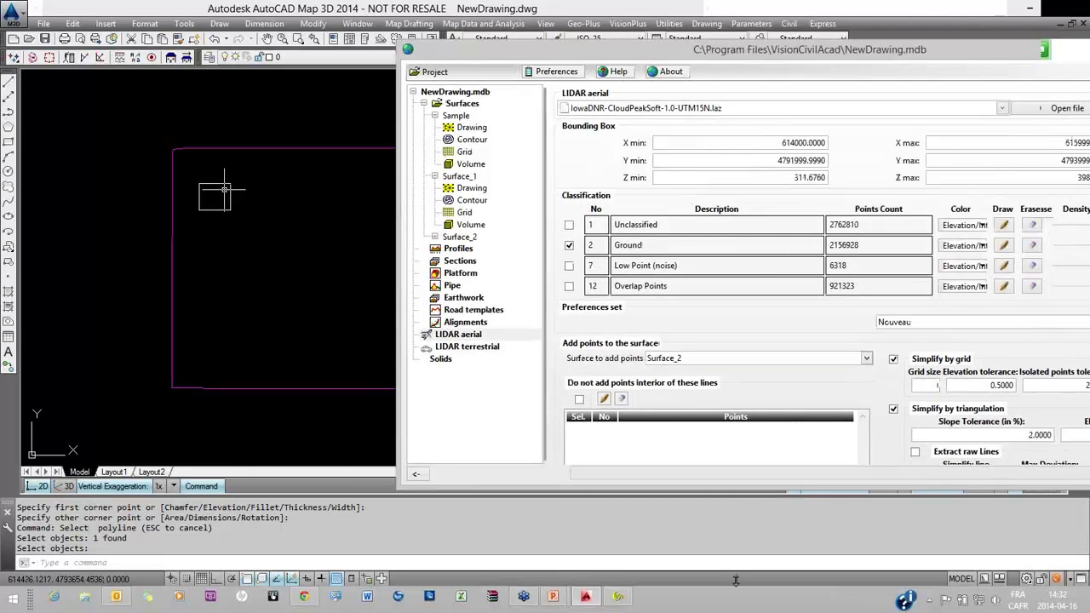
{"action": "left_click_drag", "start_coordinate": [736, 580], "coordinate": [736, 577]}
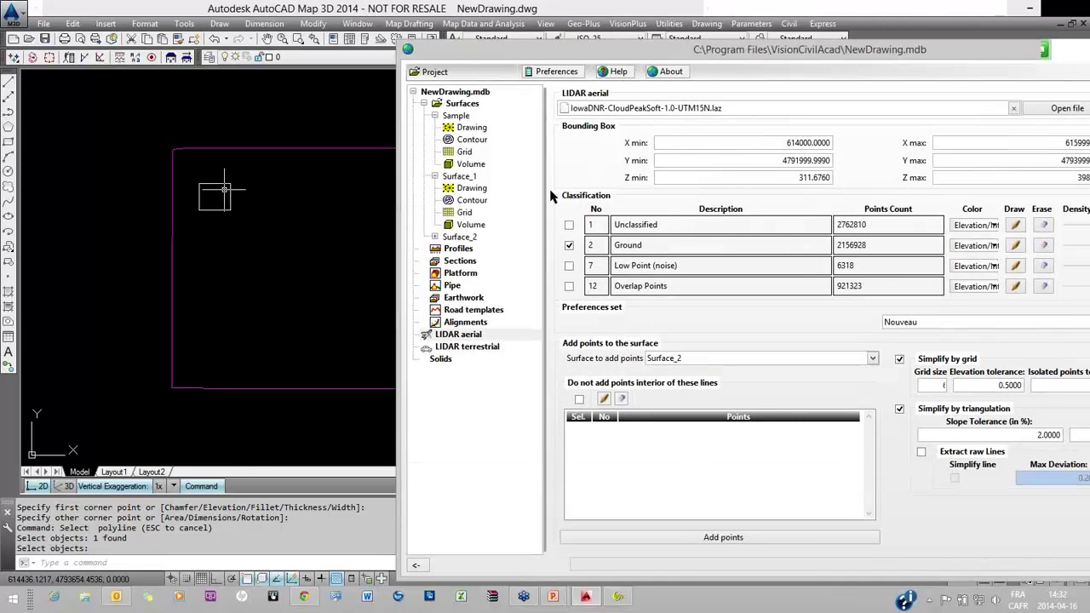
{"action": "left_click", "coordinate": [680, 540]}
{"action": "left_click", "coordinate": [679, 542]}
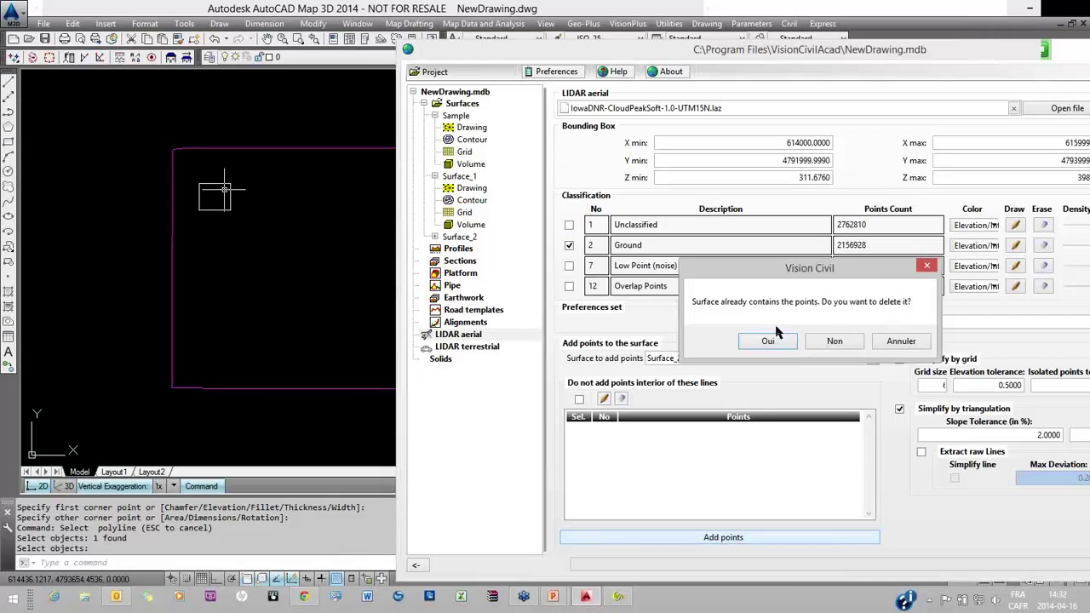
{"action": "left_click", "coordinate": [767, 343]}
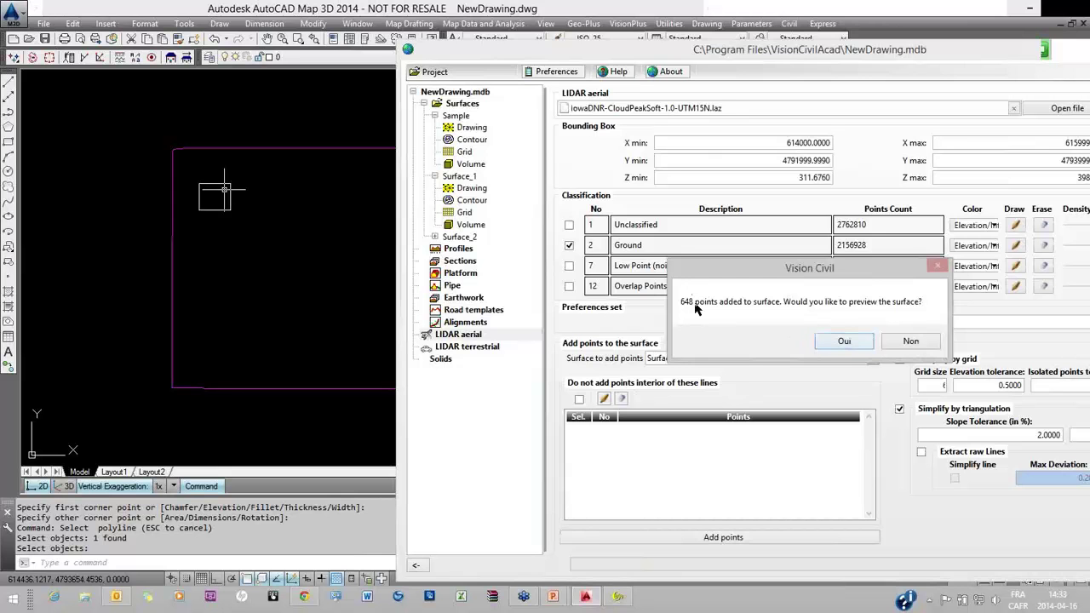
Preview Surface_2's triangulated mesh in perspective.
{"action": "left_click", "coordinate": [840, 342]}
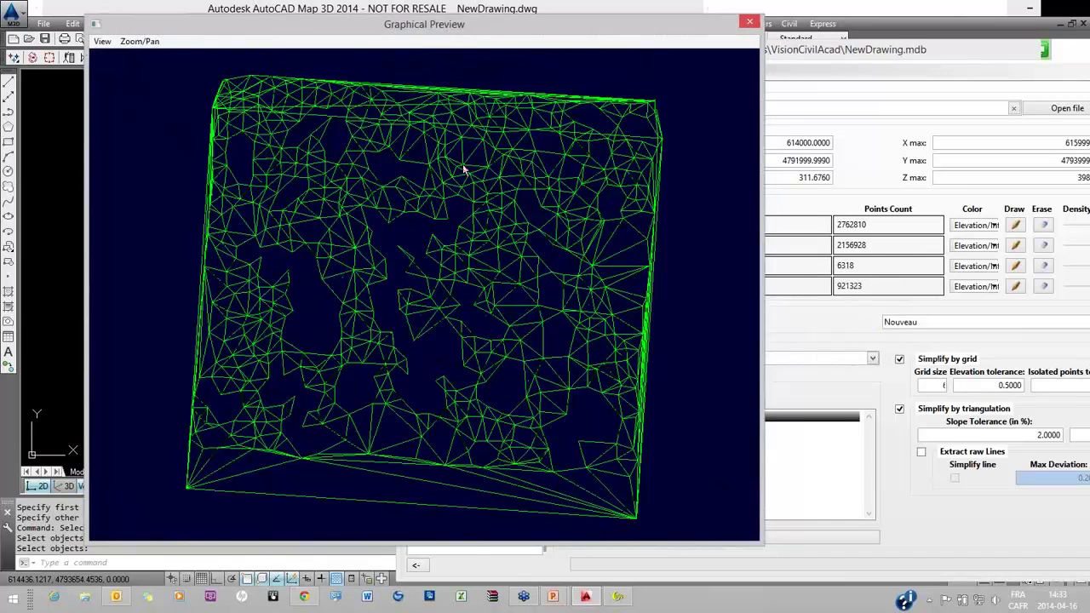
{"action": "left_click", "coordinate": [749, 23]}
{"action": "left_click", "coordinate": [437, 240]}
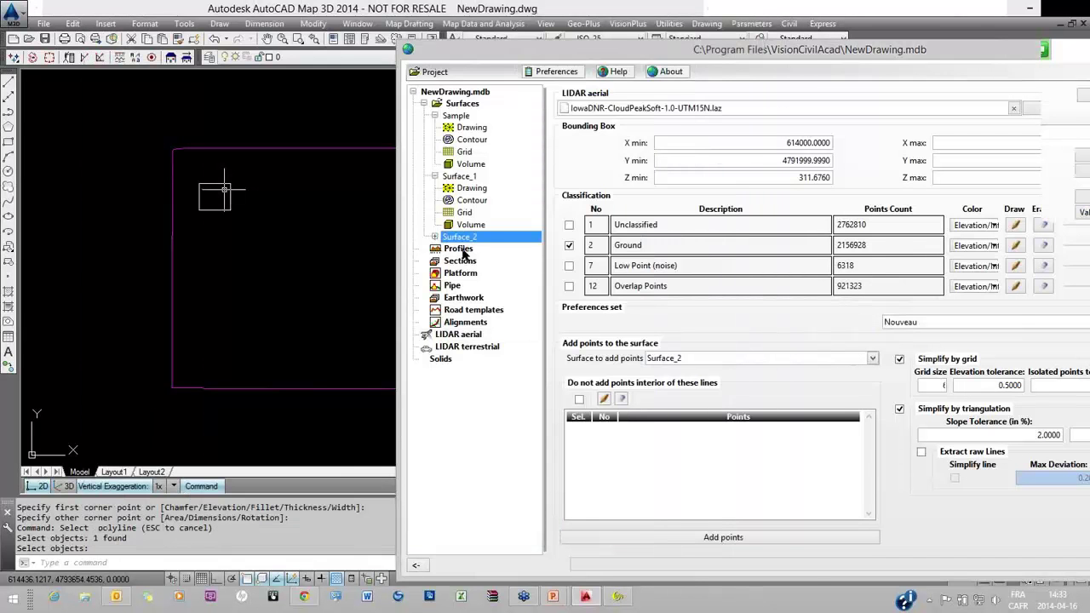
{"action": "left_click", "coordinate": [882, 198]}
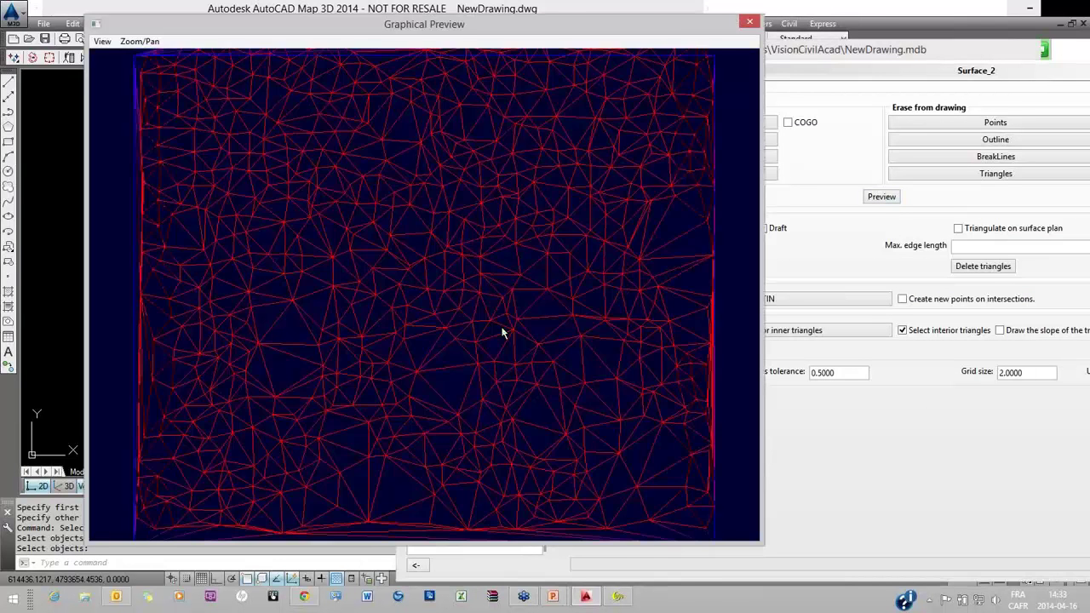
{"action": "left_click_drag", "start_coordinate": [503, 334], "coordinate": [647, 151]}
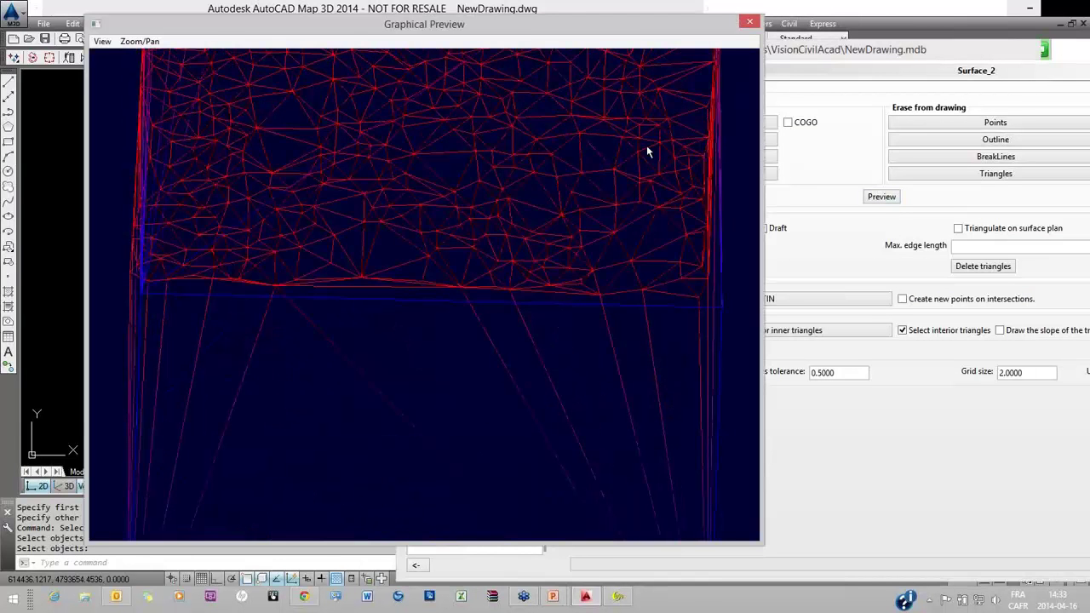
Set the Z elevations of Surface_2's outline points to undefined.
{"action": "key", "text": "Escape"}
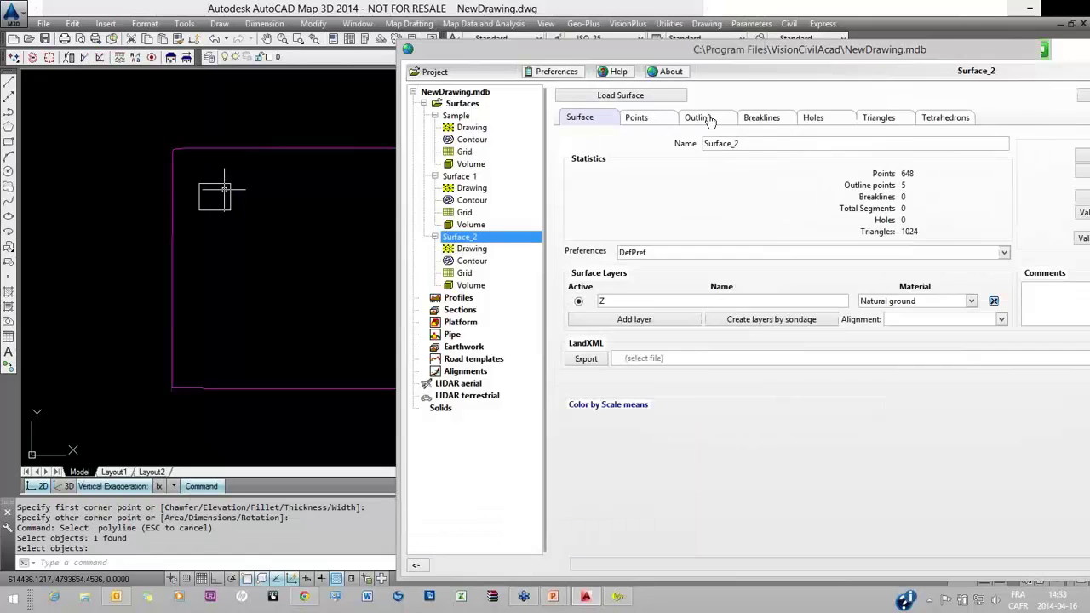
{"action": "left_click", "coordinate": [698, 118]}
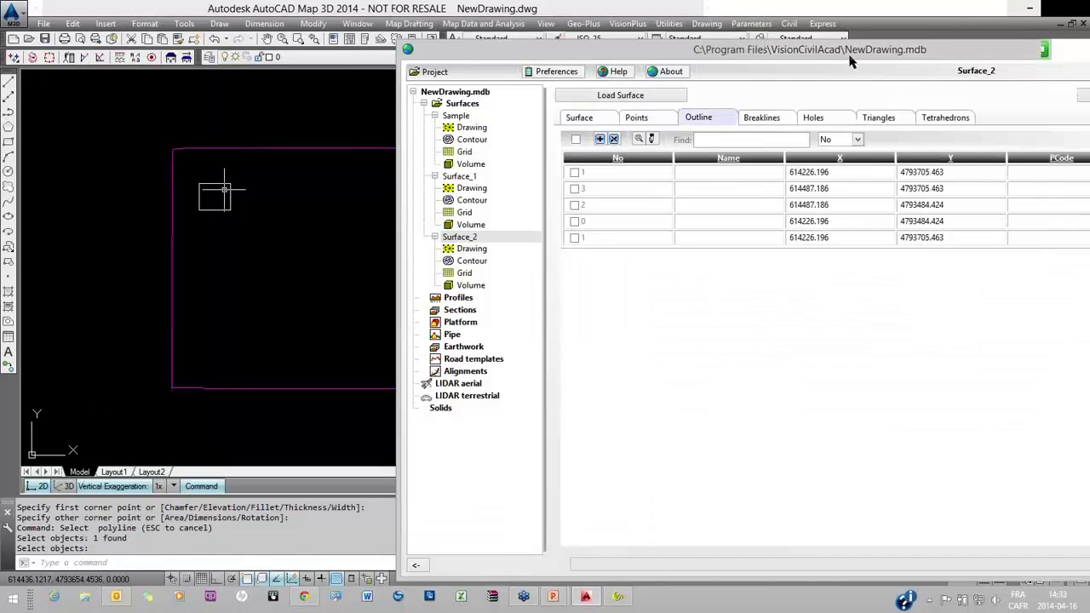
{"action": "left_click_drag", "start_coordinate": [850, 56], "coordinate": [707, 53]}
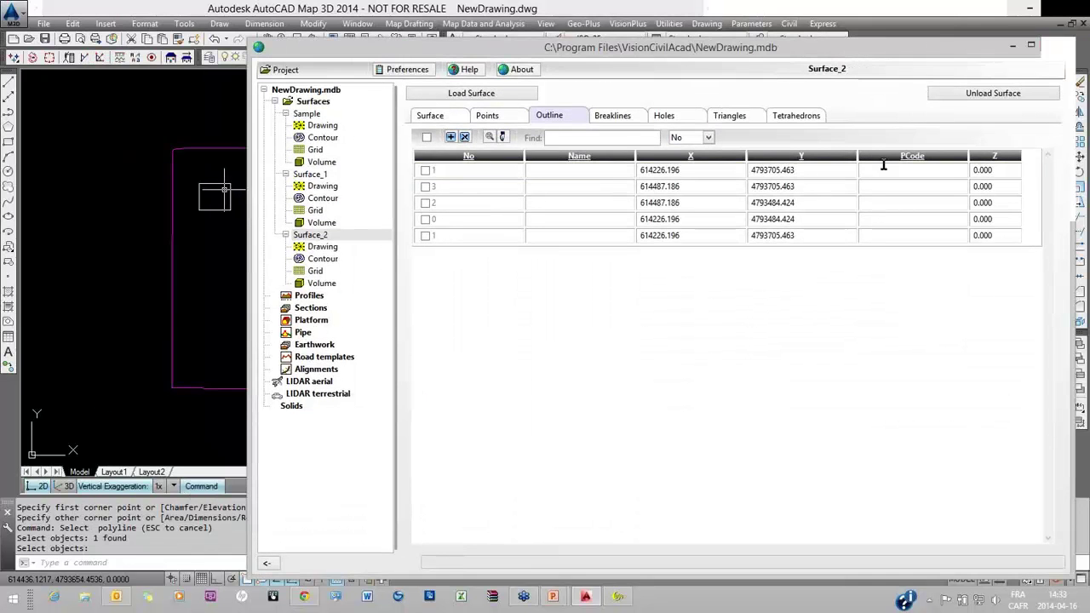
{"action": "left_click", "coordinate": [883, 167]}
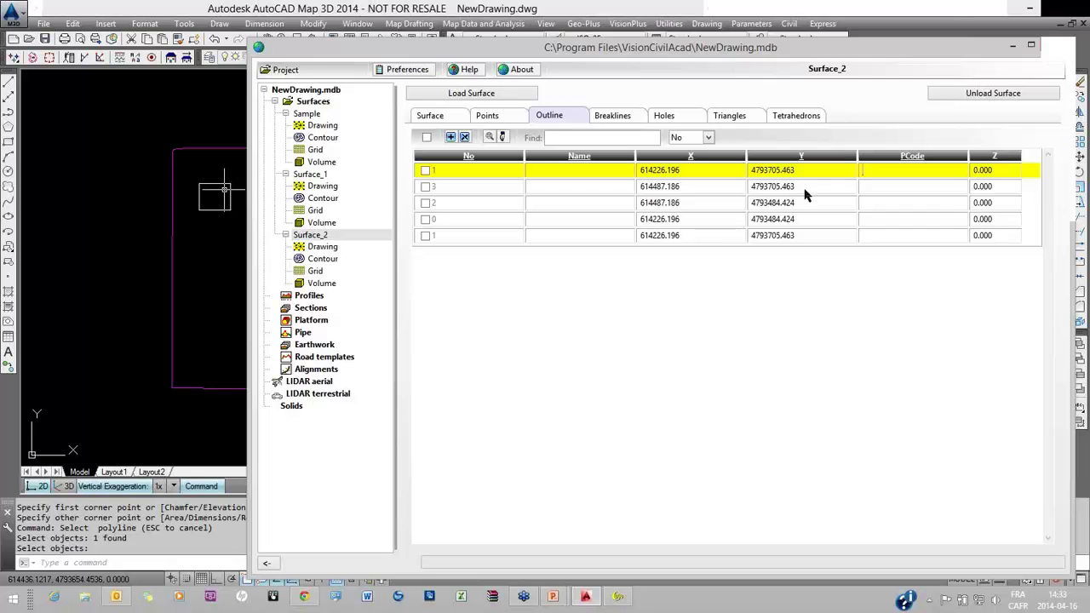
{"action": "right_click", "coordinate": [943, 175]}
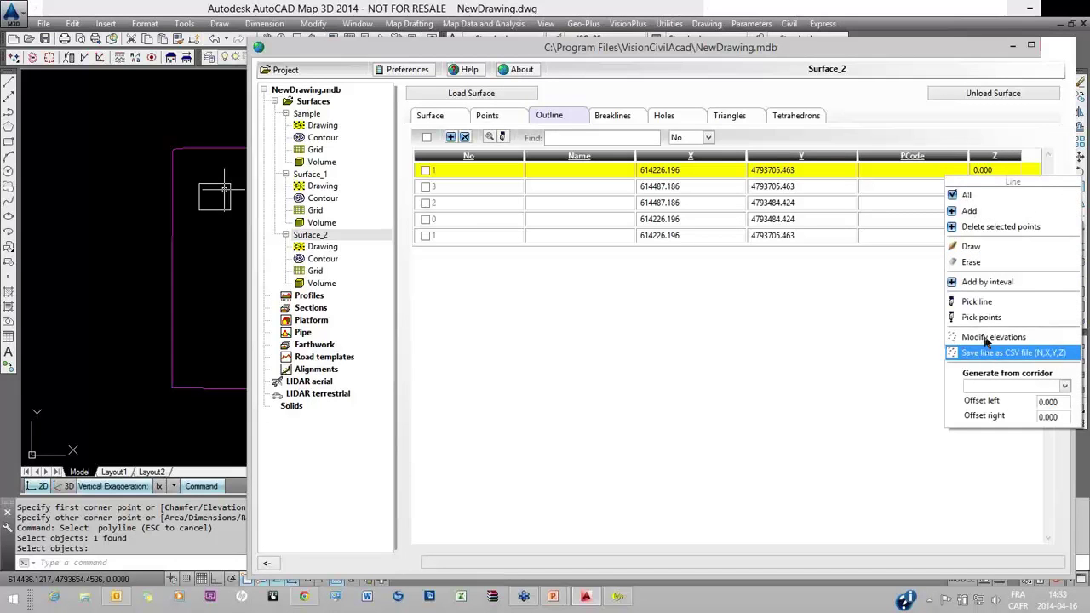
{"action": "left_click", "coordinate": [980, 339]}
{"action": "left_click", "coordinate": [864, 471]}
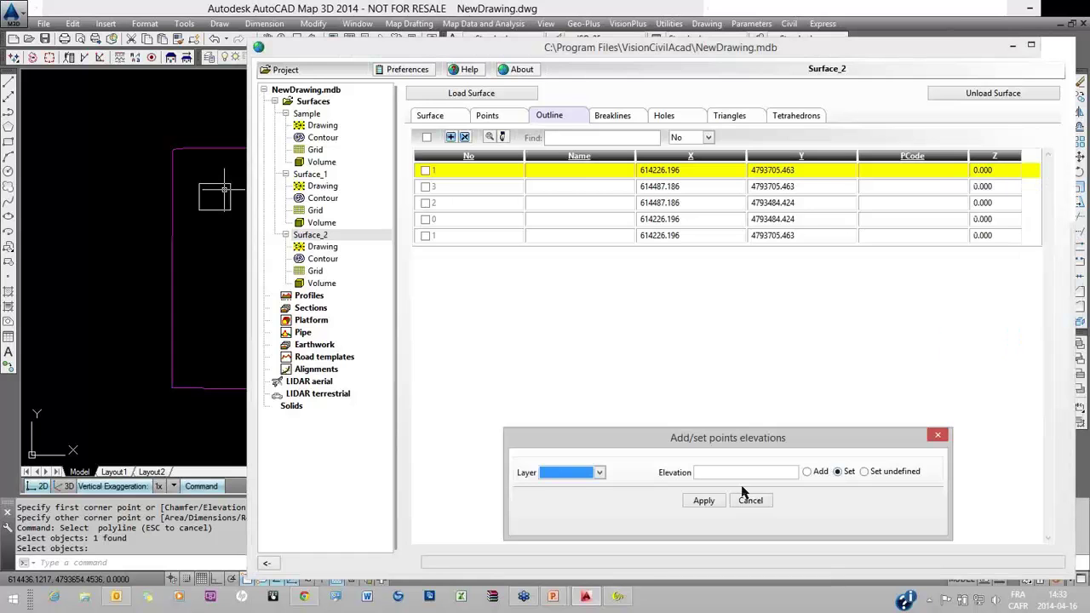
{"action": "left_click", "coordinate": [704, 501]}
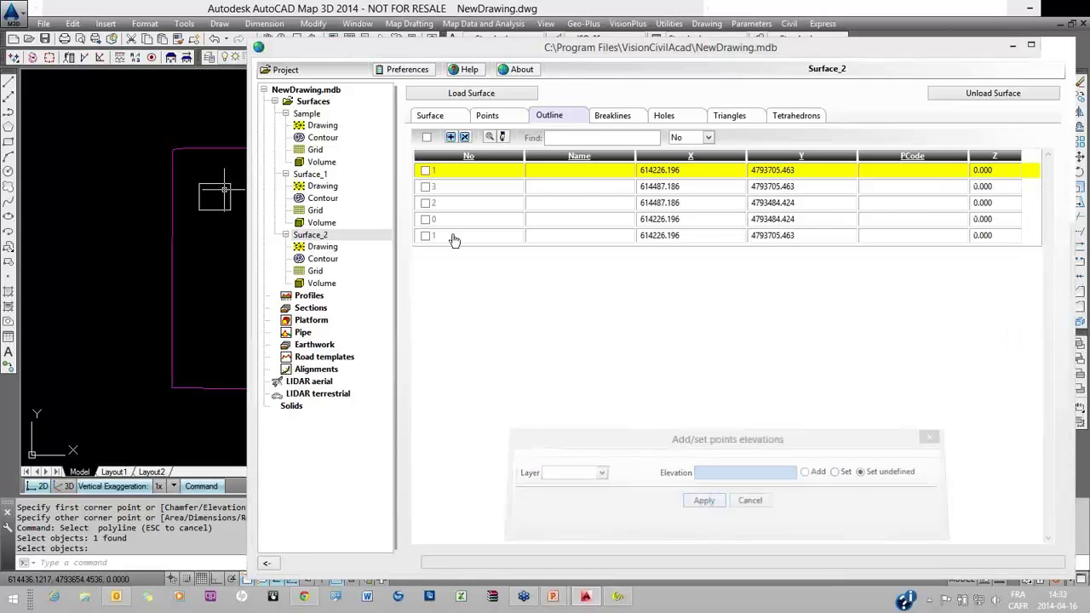
Retriangulate Surface_2 and check the elevation-coloured mesh from above.
{"action": "left_click", "coordinate": [323, 246]}
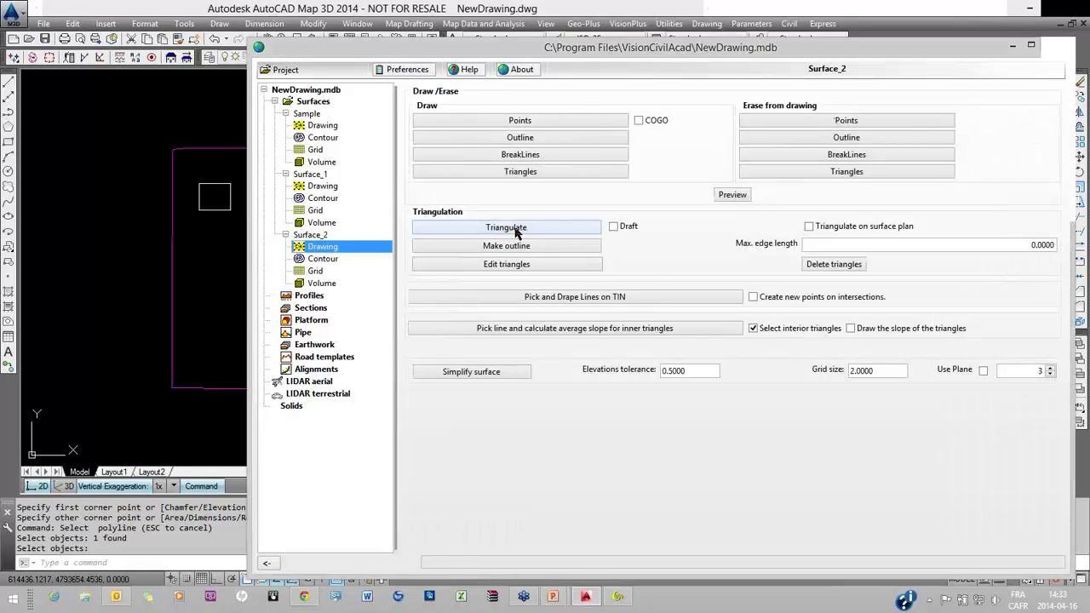
{"action": "left_click", "coordinate": [516, 227]}
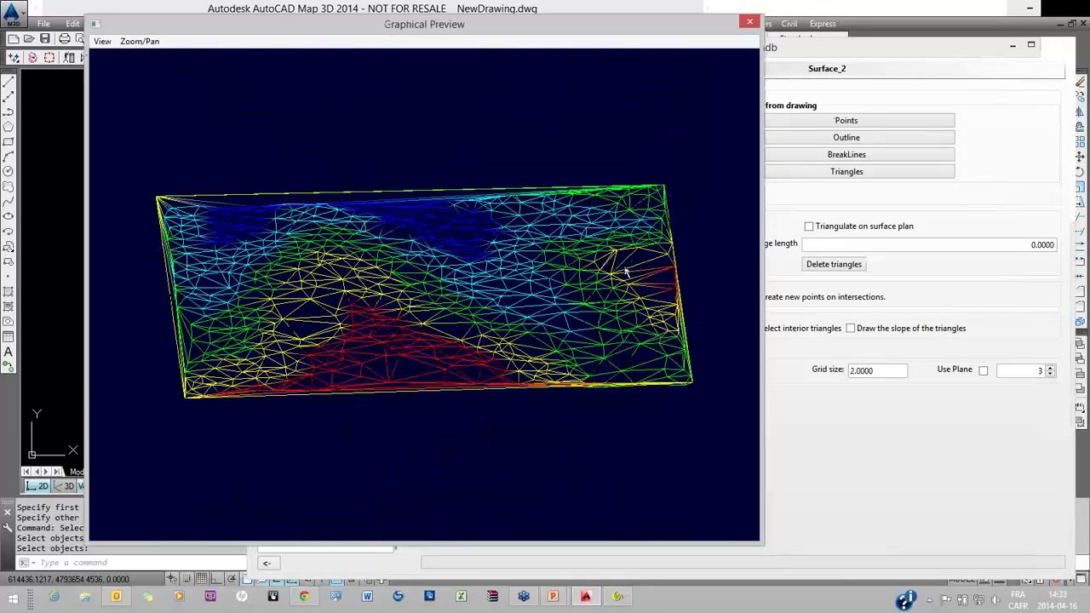
{"action": "left_click_drag", "start_coordinate": [568, 280], "coordinate": [516, 220]}
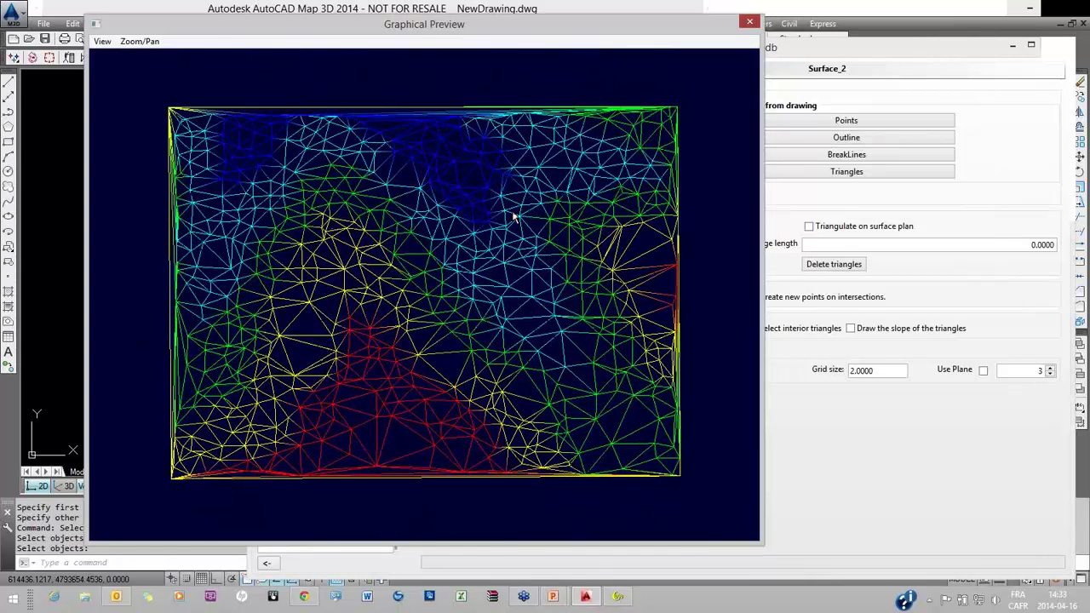
{"action": "key", "text": "Escape"}
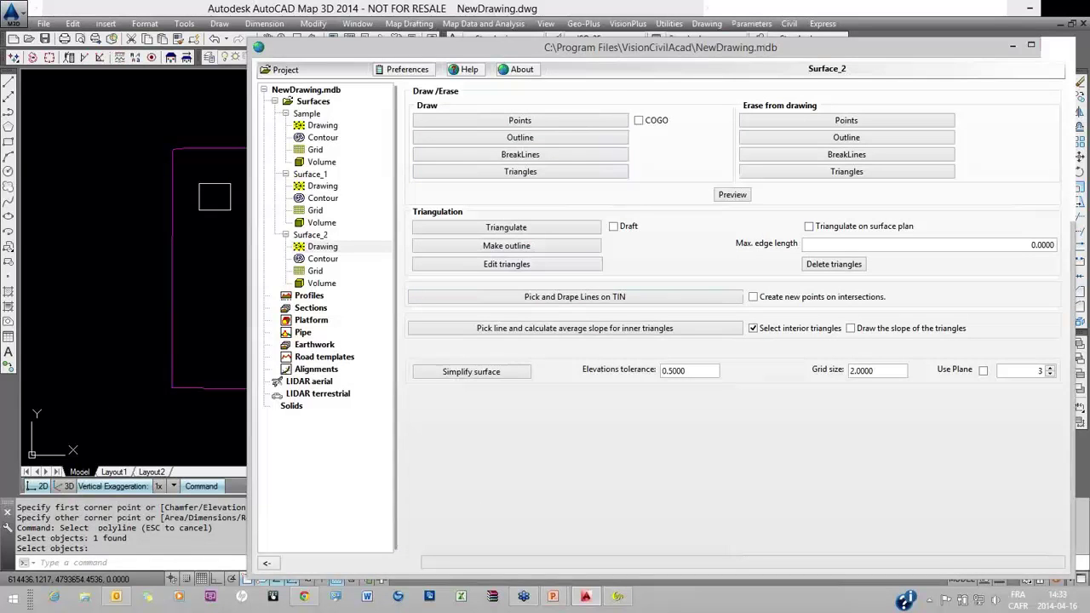
Erase the two small objects from the drawing.
{"action": "left_click", "coordinate": [98, 188]}
{"action": "left_click", "coordinate": [195, 300]}
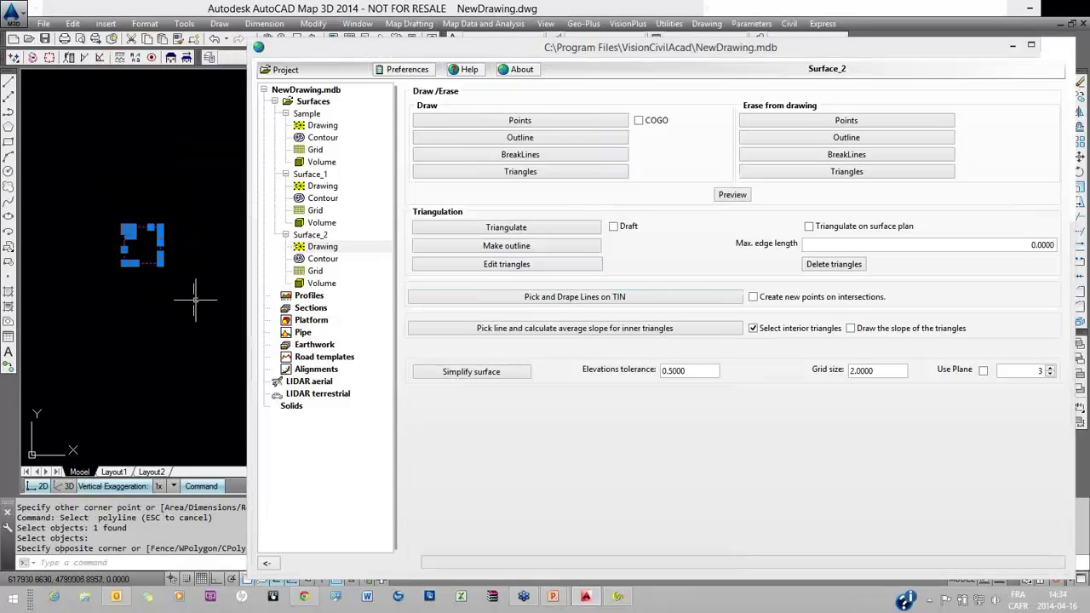
{"action": "key", "text": "Delete"}
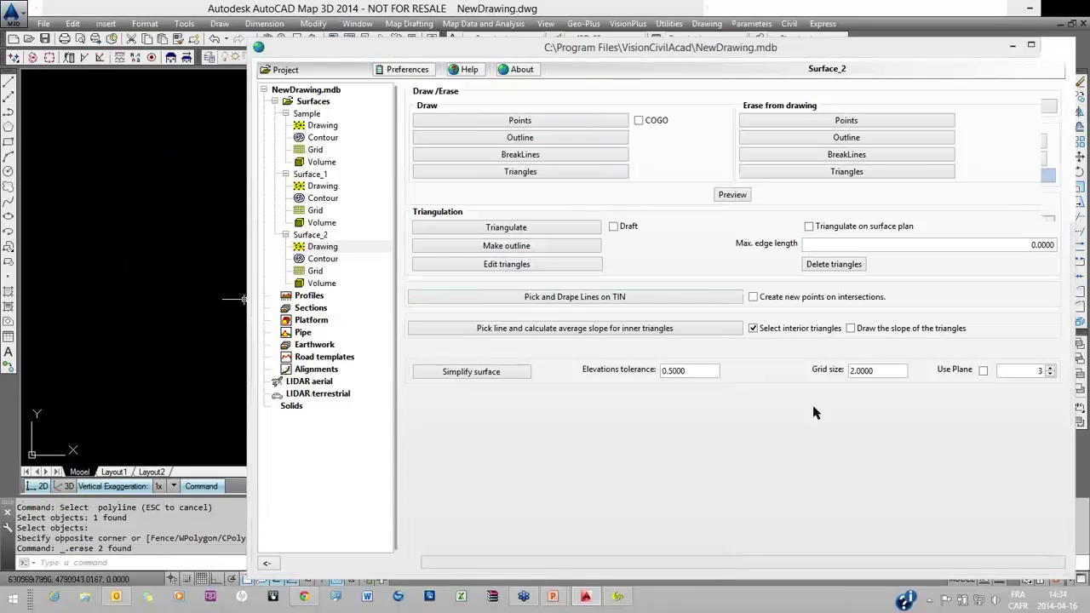
Turn off grid and triangulation simplification and exclude the Ground class.
{"action": "left_click", "coordinate": [308, 382]}
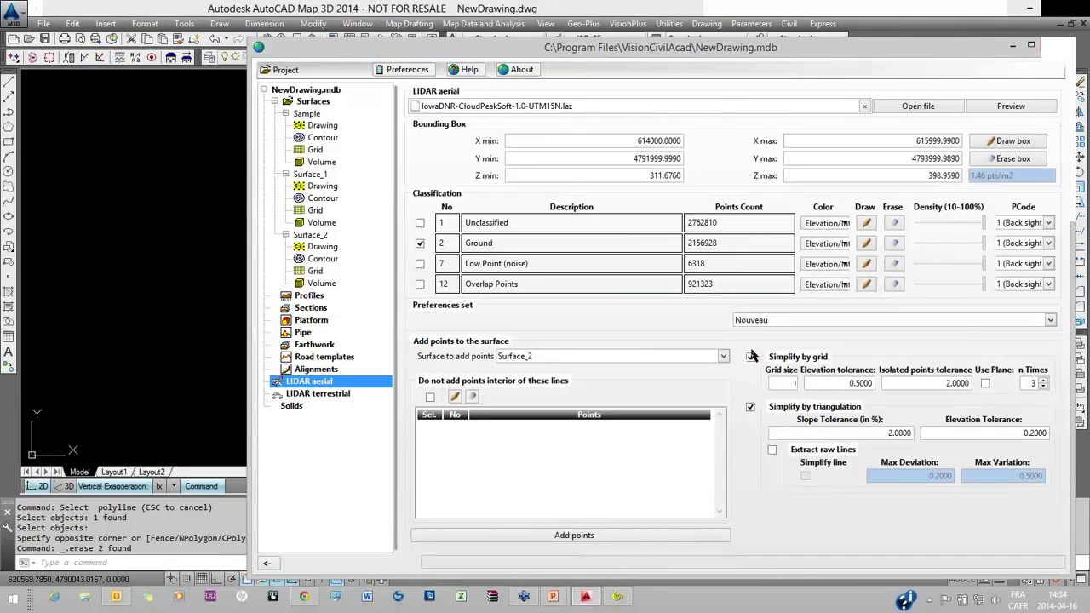
{"action": "left_click", "coordinate": [751, 356]}
{"action": "left_click", "coordinate": [749, 407]}
{"action": "left_click", "coordinate": [421, 244]}
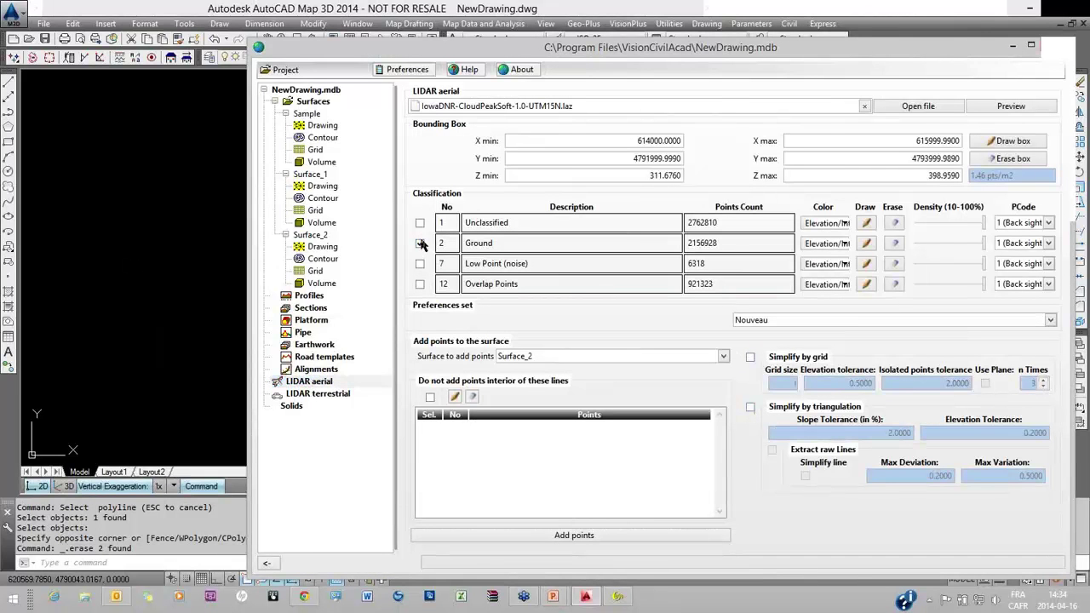
Load TO_core_last_zoom.las and preview its 213092-point cloud in 3D.
{"action": "left_click", "coordinate": [819, 102]}
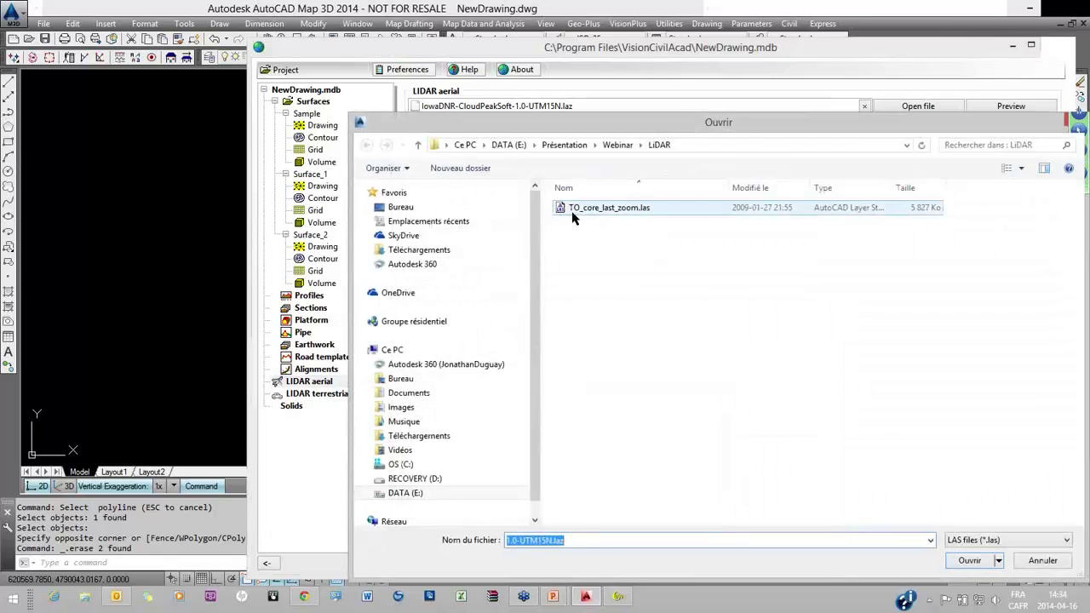
{"action": "double_click", "coordinate": [877, 207]}
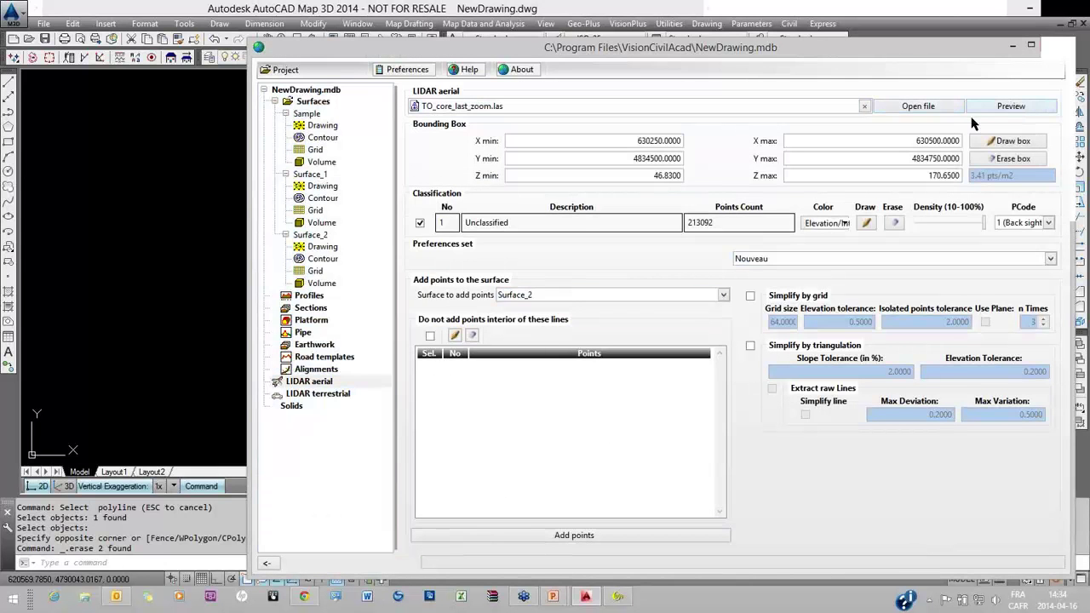
{"action": "left_click", "coordinate": [979, 107]}
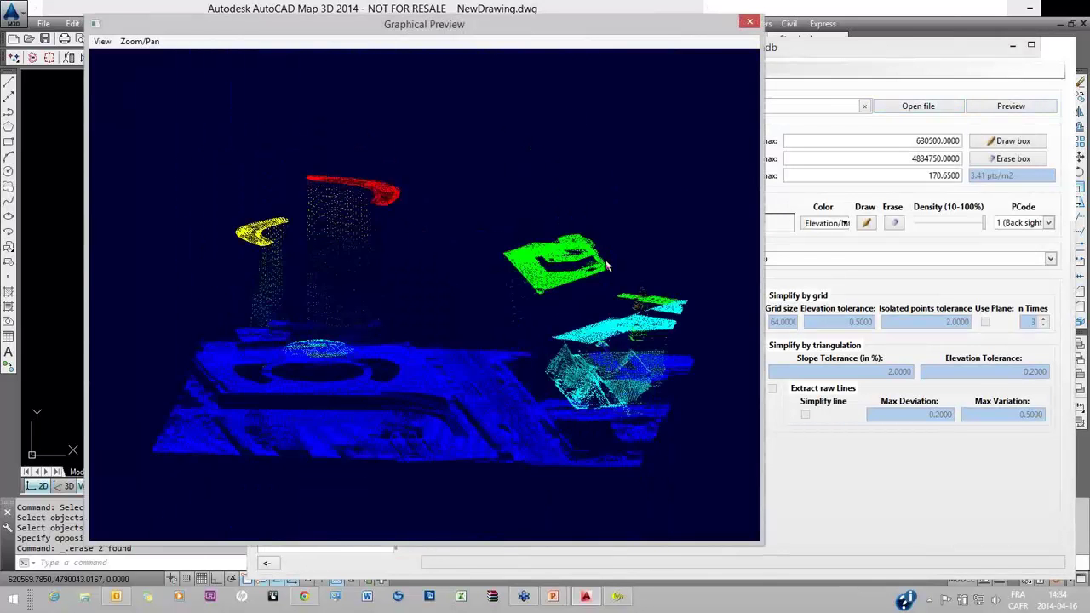
{"action": "left_click_drag", "start_coordinate": [609, 267], "coordinate": [673, 77]}
Enable triangulation simplification, raw line extraction and line simplification, with slope tolerance 5 and elevation tolerance 0.5.
{"action": "left_click", "coordinate": [748, 23]}
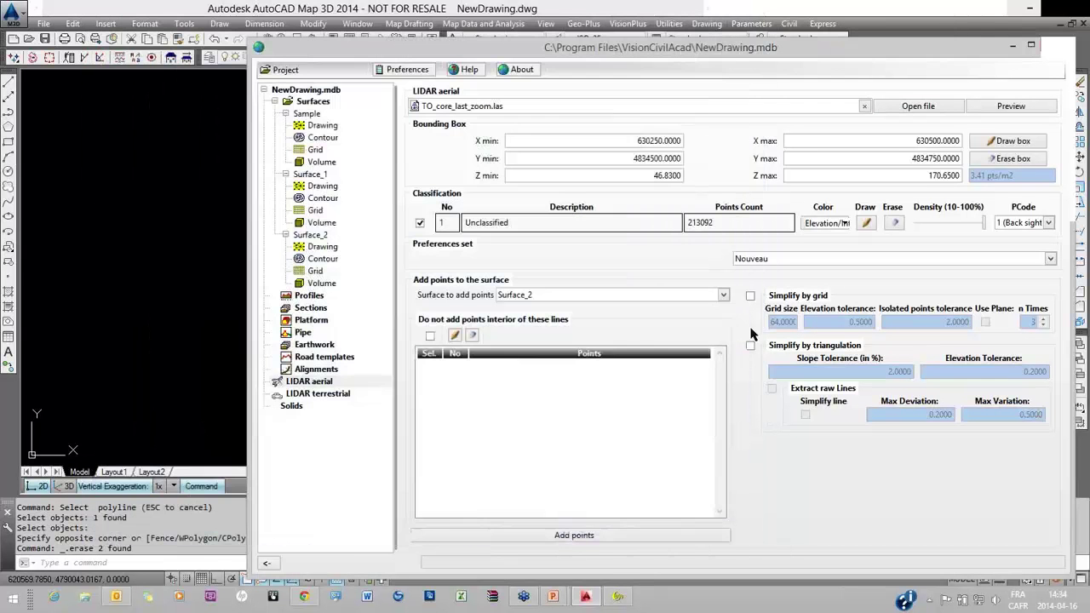
{"action": "left_click", "coordinate": [750, 345]}
{"action": "left_click", "coordinate": [772, 388]}
{"action": "left_click", "coordinate": [805, 414]}
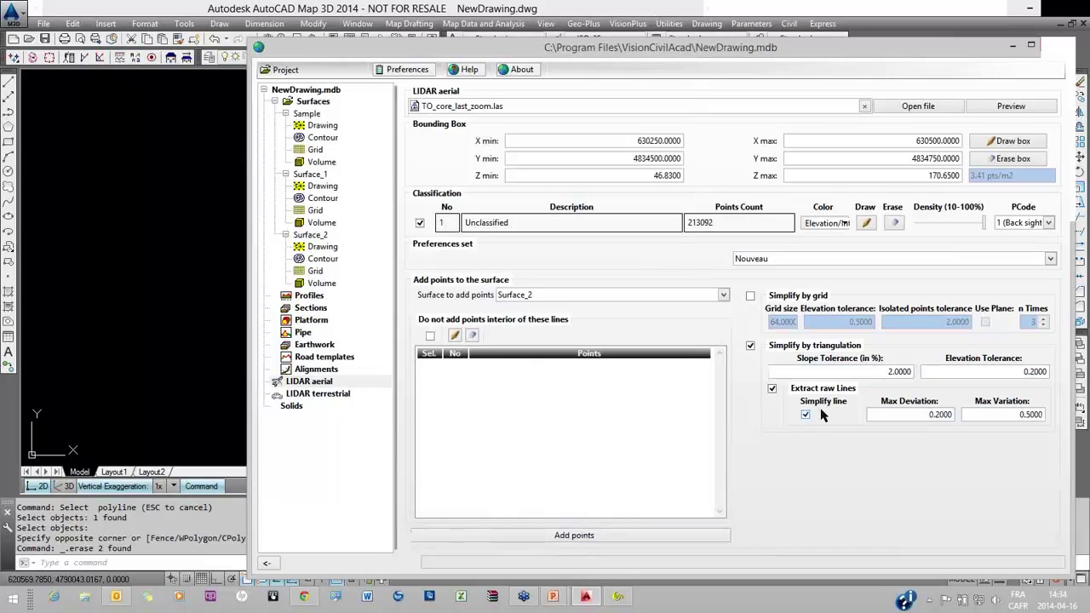
{"action": "left_click", "coordinate": [872, 371]}
{"action": "key", "text": "BackSpace"}
{"action": "key", "text": "BackSpace"}
{"action": "key", "text": "BackSpace"}
{"action": "left_click_drag", "start_coordinate": [911, 372], "coordinate": [897, 378]}
{"action": "type", "text": "5"}
{"action": "key", "text": "Tab"}
{"action": "type", "text": "0.5"}
{"action": "left_click", "coordinate": [894, 419]}
Add the simplified LIDAR points to a new surface, Surface_3, and accept previewing it.
{"action": "left_click", "coordinate": [614, 295]}
{"action": "left_click", "coordinate": [579, 308]}
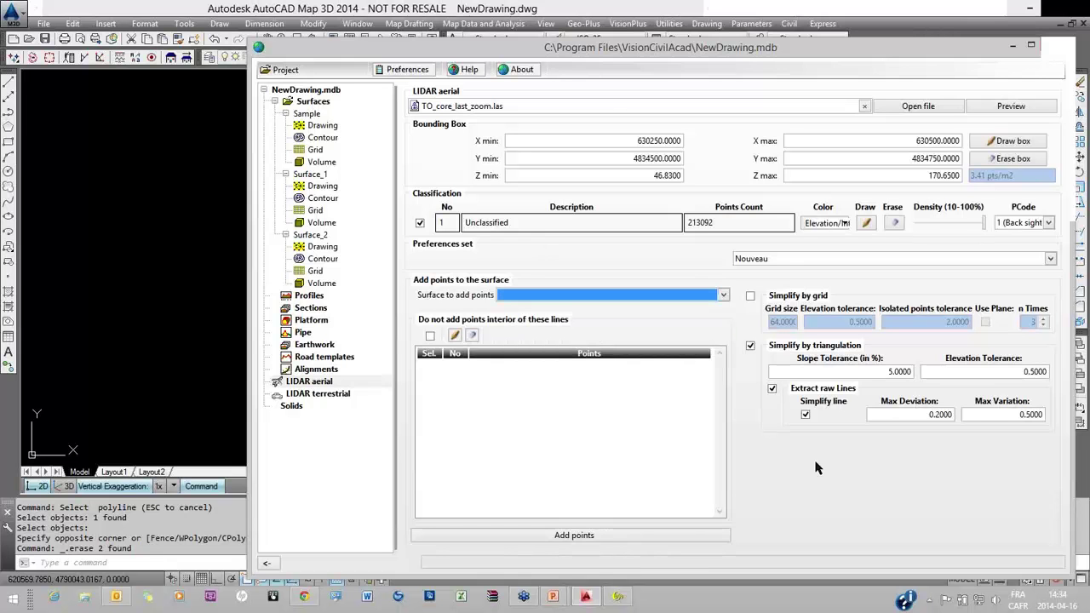
{"action": "left_click", "coordinate": [572, 536]}
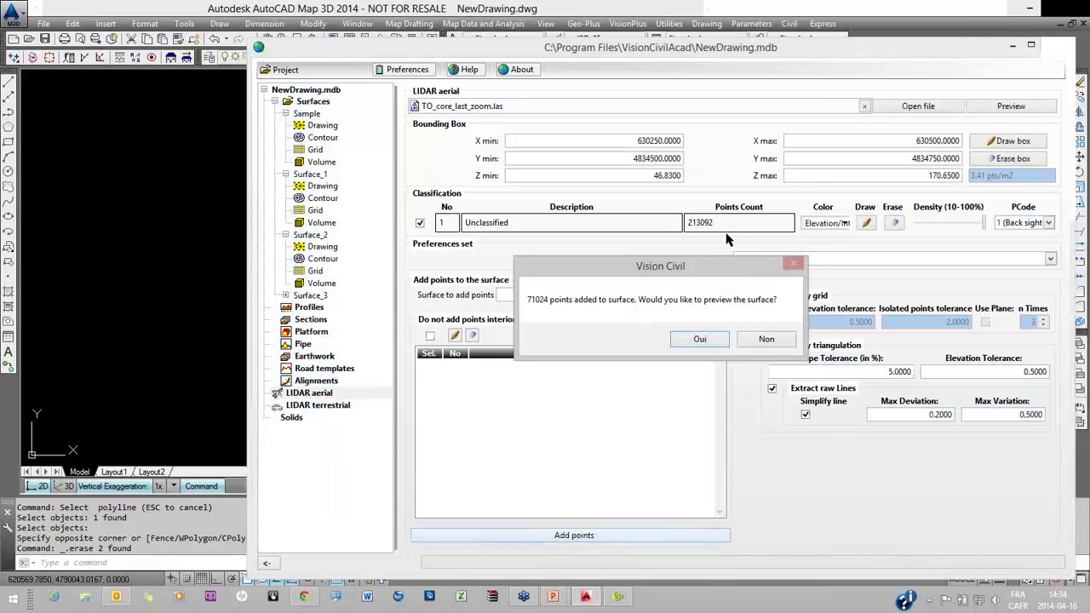
{"action": "left_click_drag", "start_coordinate": [645, 268], "coordinate": [572, 286]}
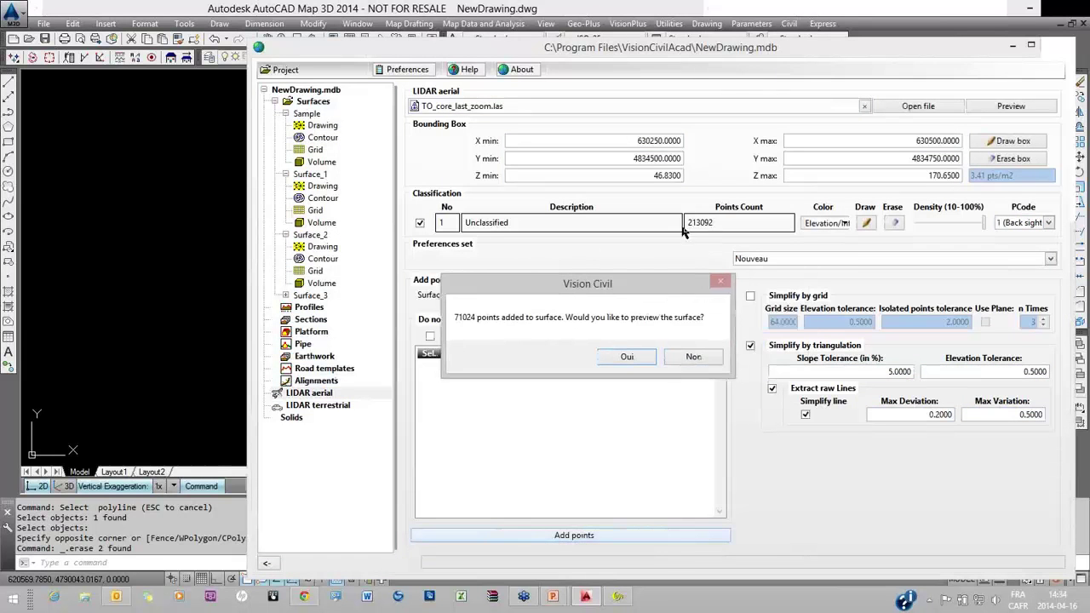
{"action": "left_click", "coordinate": [625, 361]}
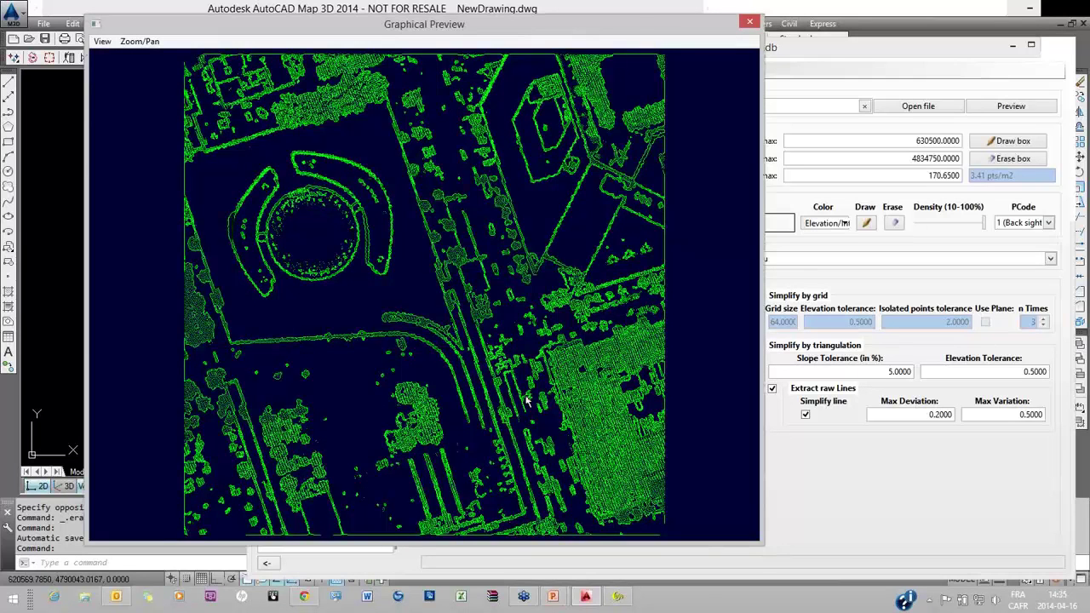
Tilt Surface_3's aerial point cloud to a low oblique view, then close the graphical preview.
{"action": "left_click_drag", "start_coordinate": [554, 396], "coordinate": [365, 316]}
{"action": "left_click_drag", "start_coordinate": [458, 345], "coordinate": [453, 298]}
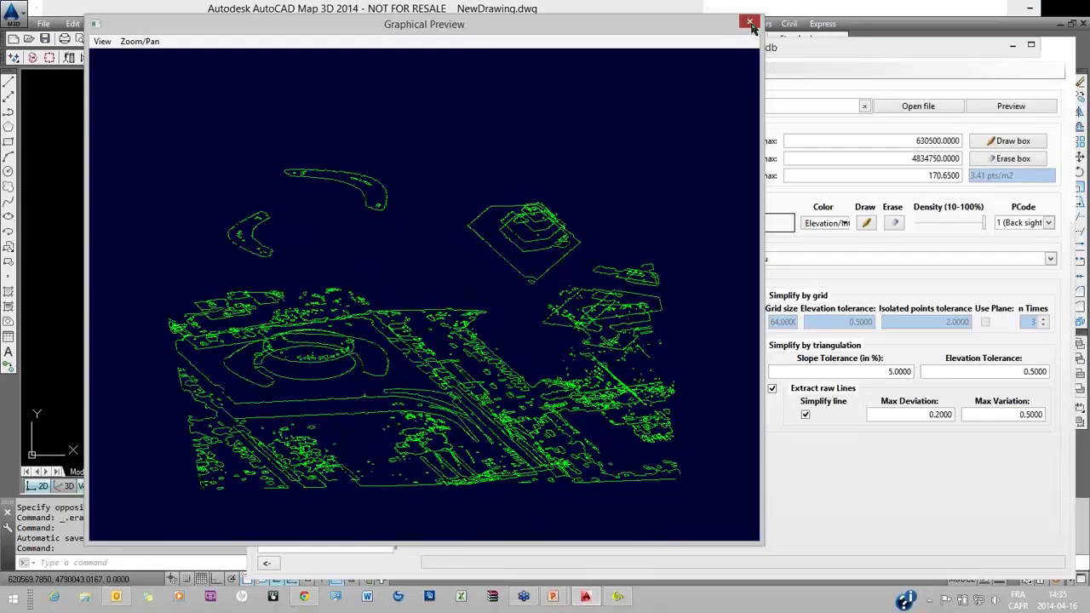
{"action": "left_click", "coordinate": [750, 23]}
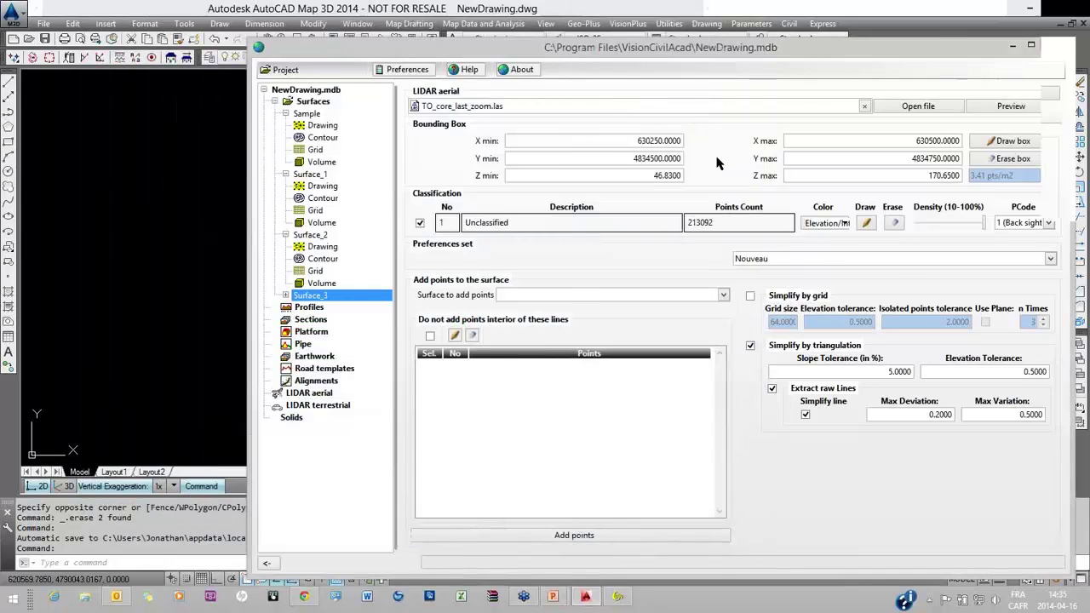
Step back four lines through Surface_3's breaklines, then return to the LIDAR aerial settings.
{"action": "left_click", "coordinate": [612, 119]}
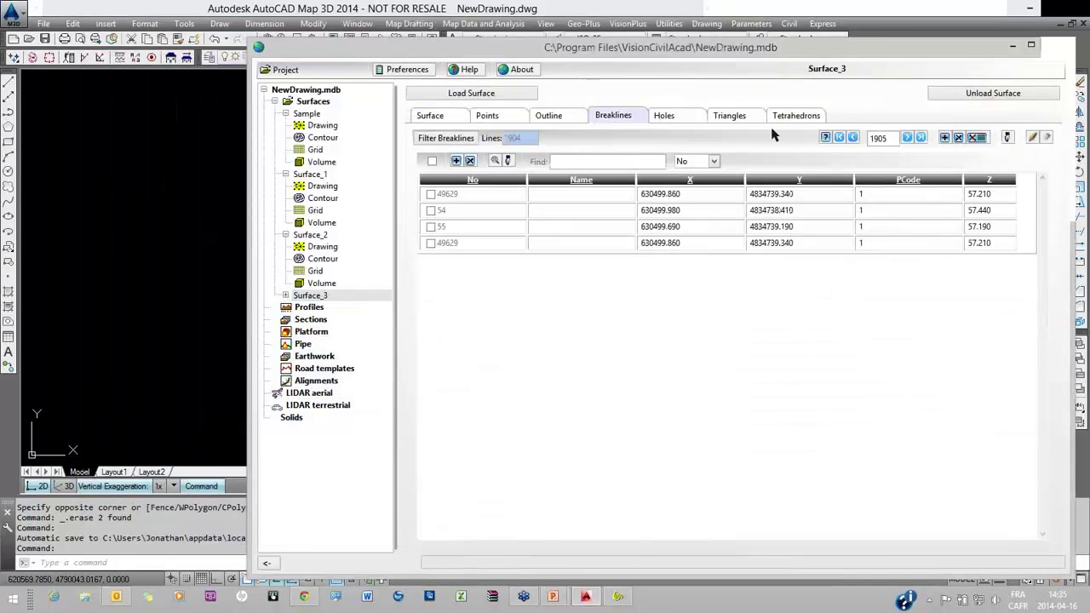
{"action": "left_click", "coordinate": [853, 138]}
{"action": "left_click", "coordinate": [852, 138]}
{"action": "left_click", "coordinate": [852, 138]}
{"action": "left_click", "coordinate": [853, 137]}
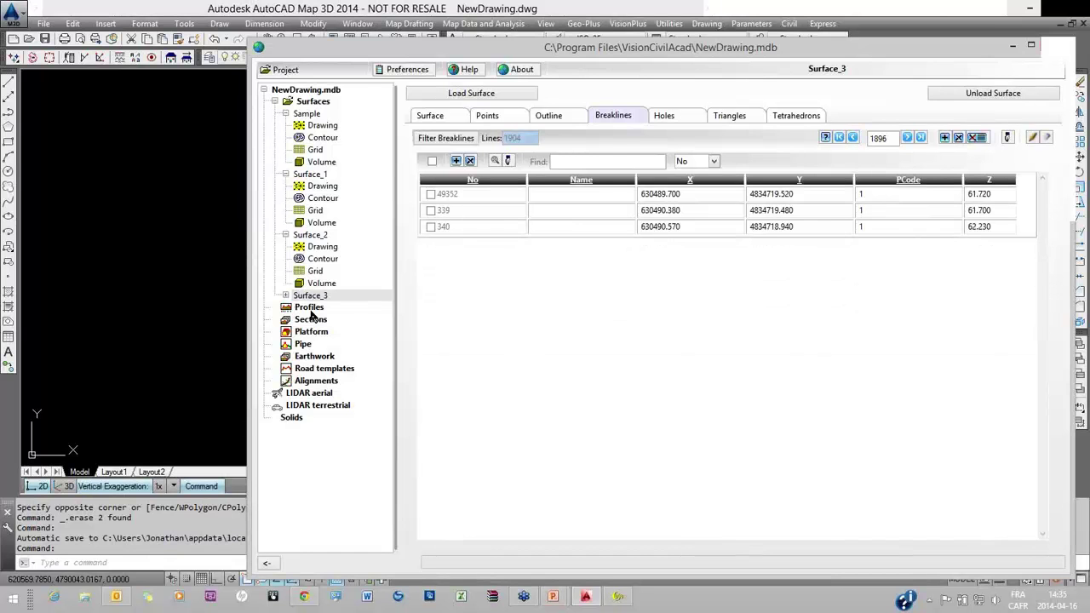
{"action": "left_click", "coordinate": [314, 396]}
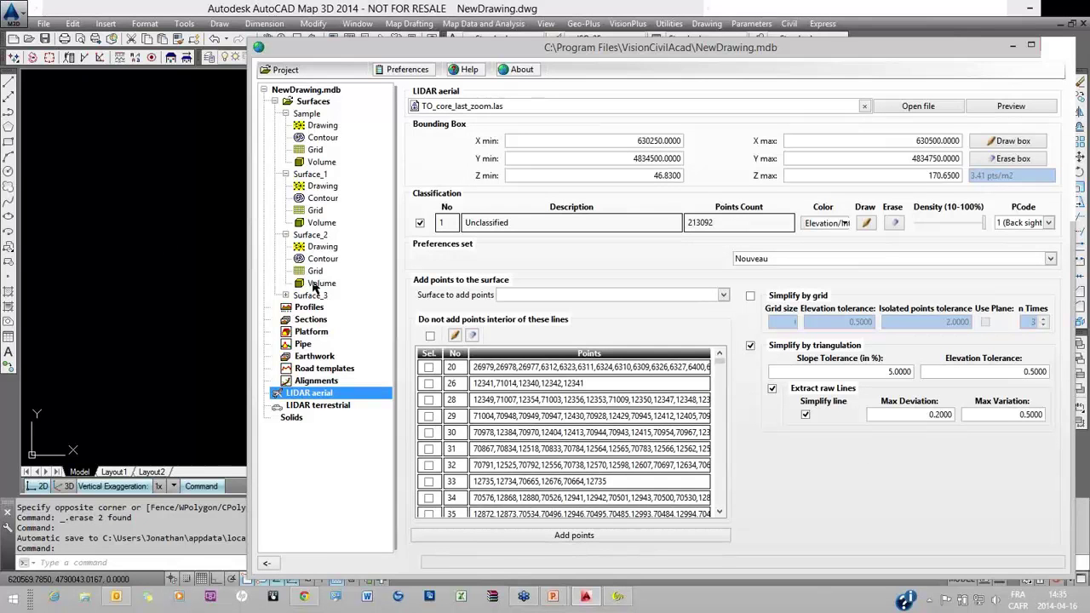
Open the terrestrial scan file 161-nxyzadrReduite2.csv on the LIDAR terrestrial page.
{"action": "left_click", "coordinate": [304, 407]}
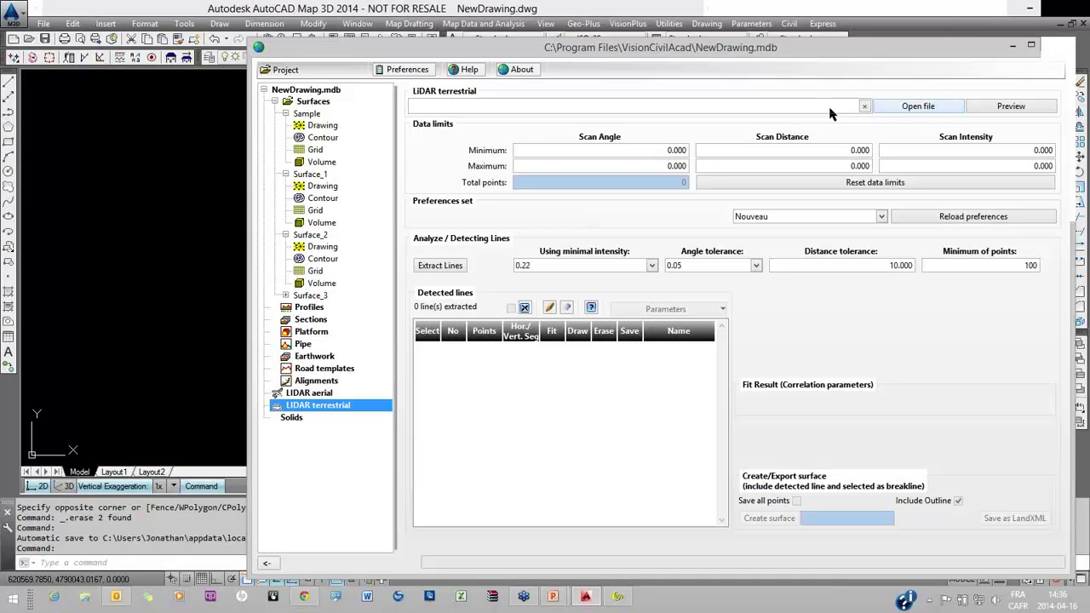
{"action": "left_click", "coordinate": [667, 151]}
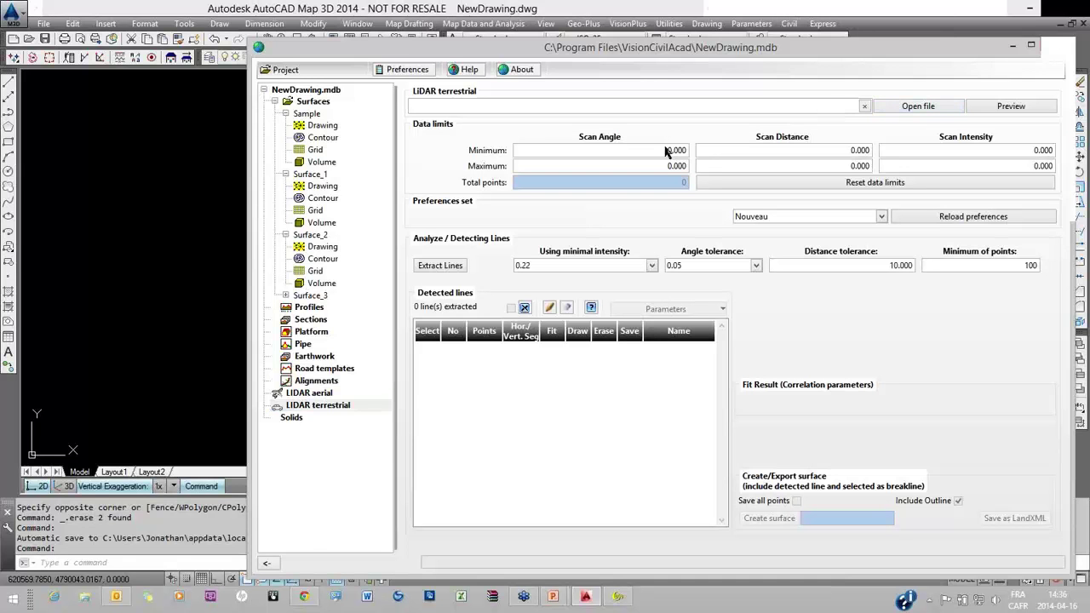
{"action": "left_click", "coordinate": [612, 209]}
{"action": "double_click", "coordinate": [612, 213]}
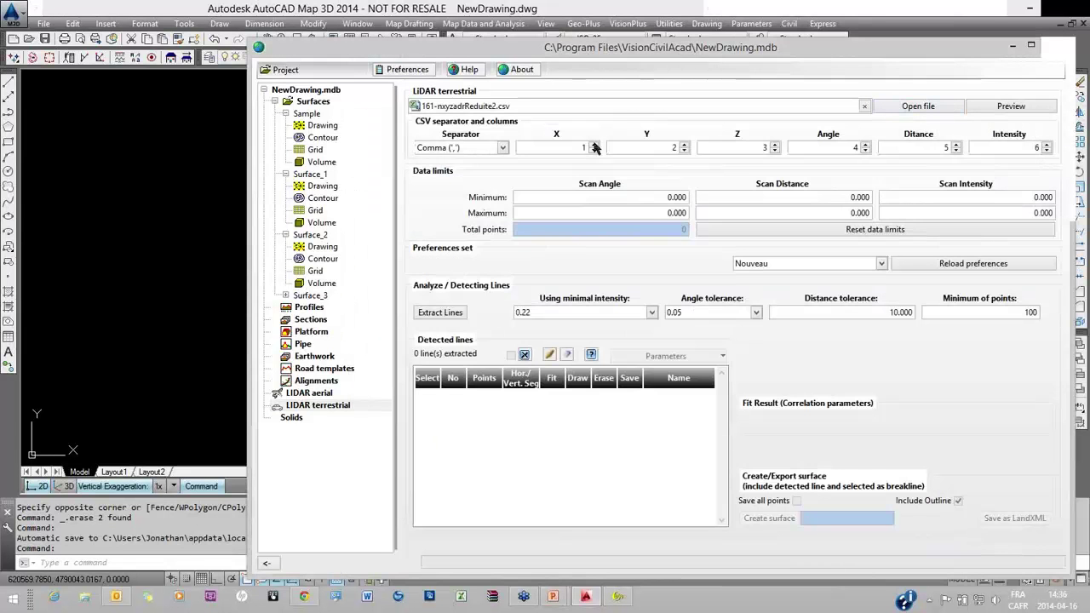
Map X, Y, Z, Angle, Distance and Intensity to columns 2 through 7 and read the points.
{"action": "left_click", "coordinate": [594, 145]}
{"action": "left_click", "coordinate": [683, 144]}
{"action": "left_click", "coordinate": [775, 145]}
{"action": "left_click", "coordinate": [919, 147]}
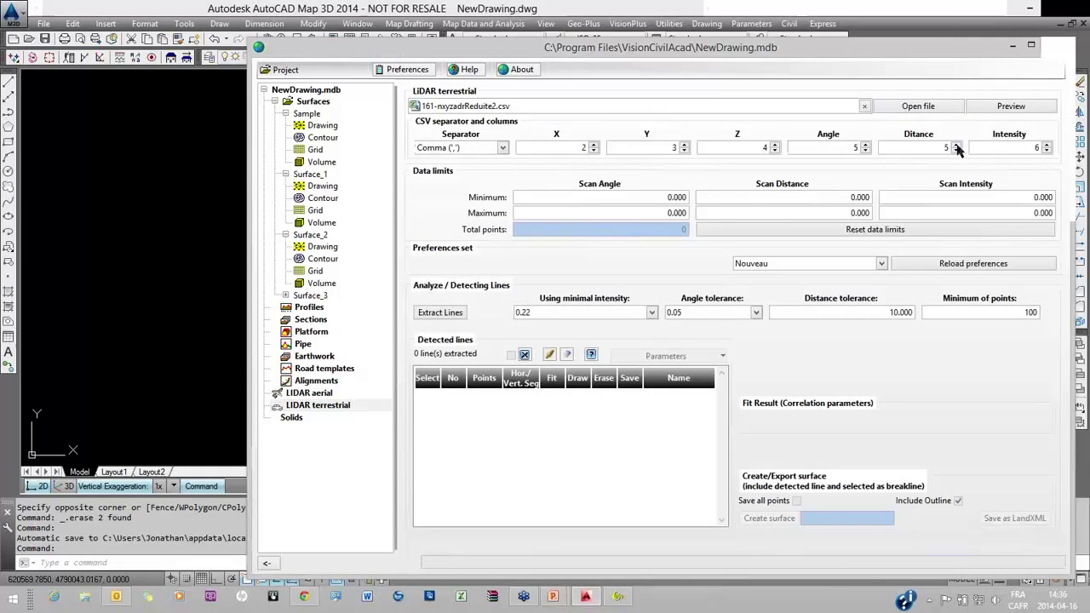
{"action": "left_click", "coordinate": [1047, 147]}
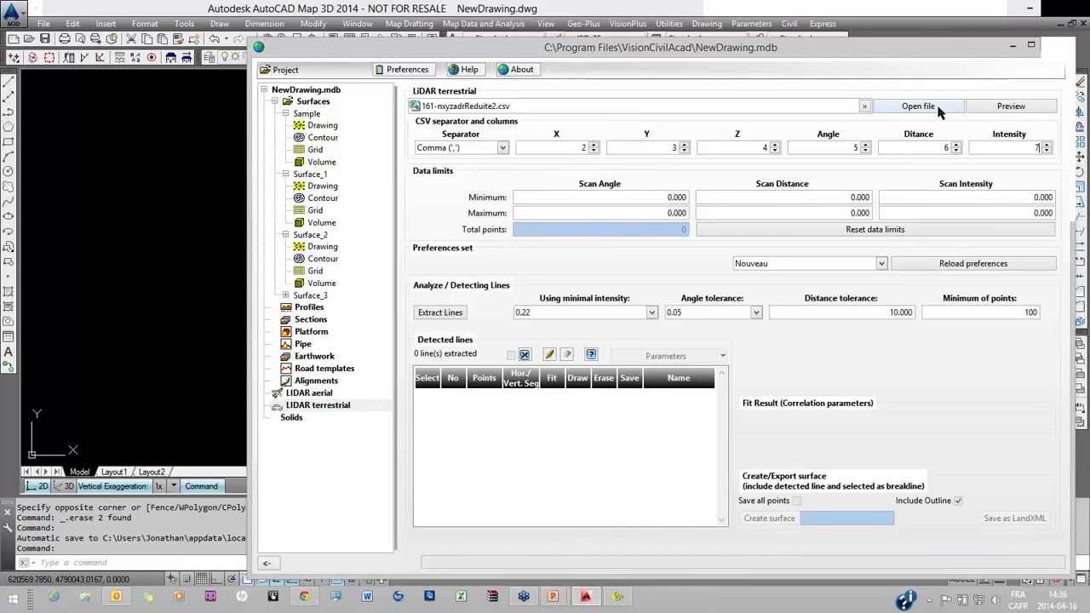
{"action": "left_click", "coordinate": [882, 110]}
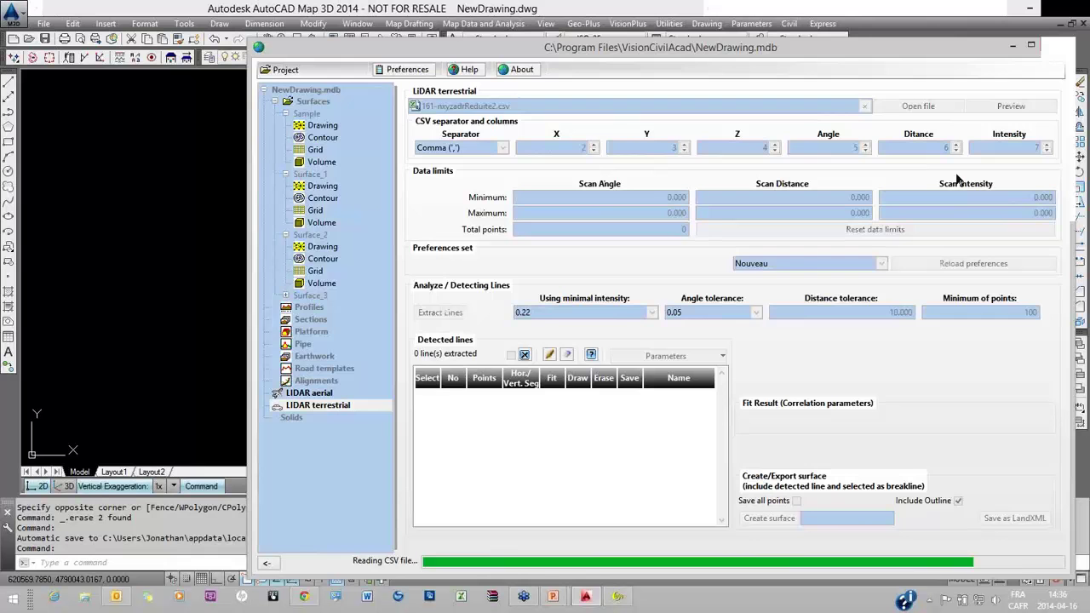
Preview the 498978 terrestrial points, zoom into the scan lines, and return to the terrestrial settings.
{"action": "left_click", "coordinate": [442, 315]}
{"action": "left_click", "coordinate": [1011, 108]}
{"action": "left_click_drag", "start_coordinate": [358, 135], "coordinate": [360, 133]}
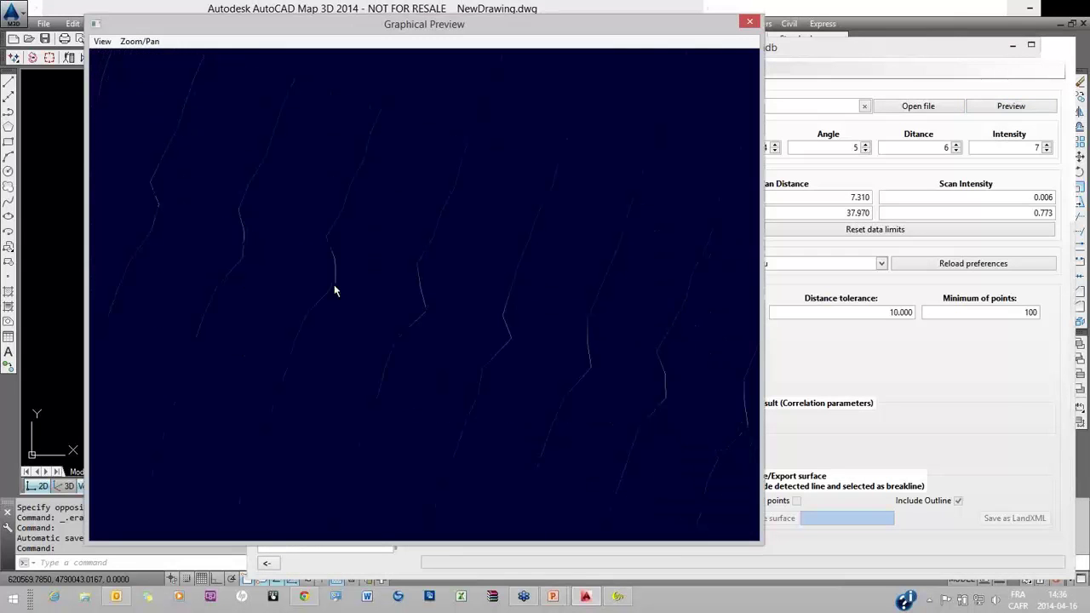
{"action": "left_click_drag", "start_coordinate": [377, 300], "coordinate": [289, 227]}
{"action": "left_click", "coordinate": [807, 201]}
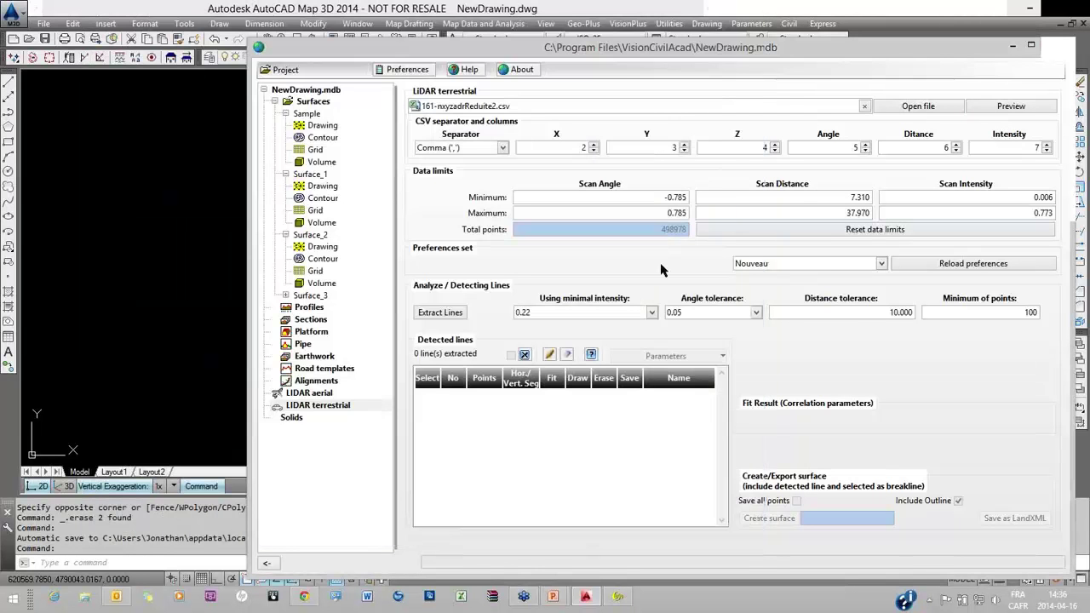
Extract 19 lines from the terrestrial scan and shrink the preview to uncover the line list.
{"action": "left_click", "coordinate": [443, 313]}
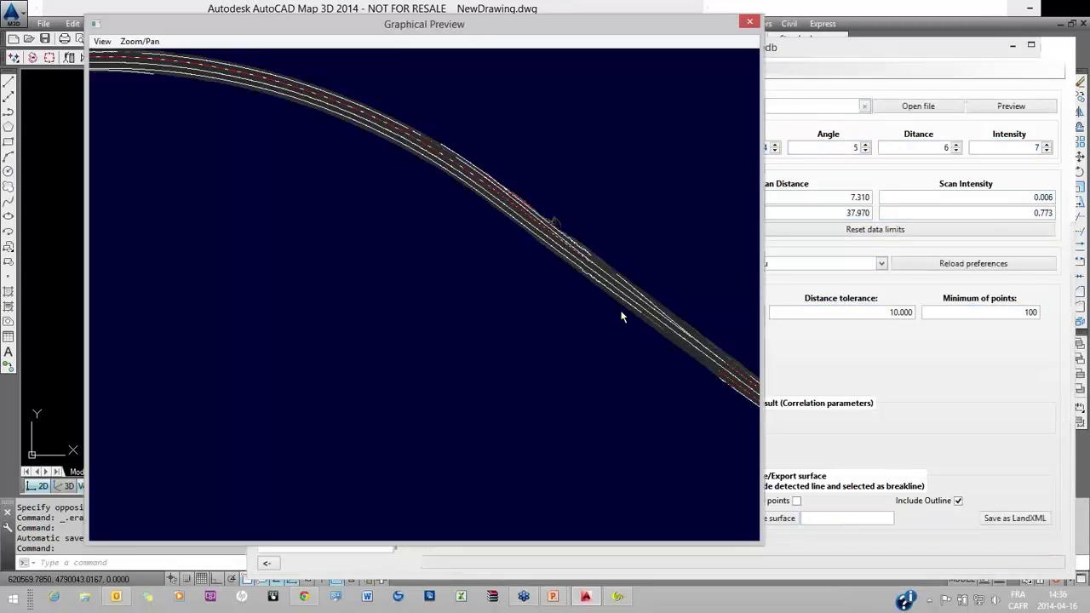
{"action": "scroll", "coordinate": [355, 209], "scroll_direction": "down", "scroll_amount": 4}
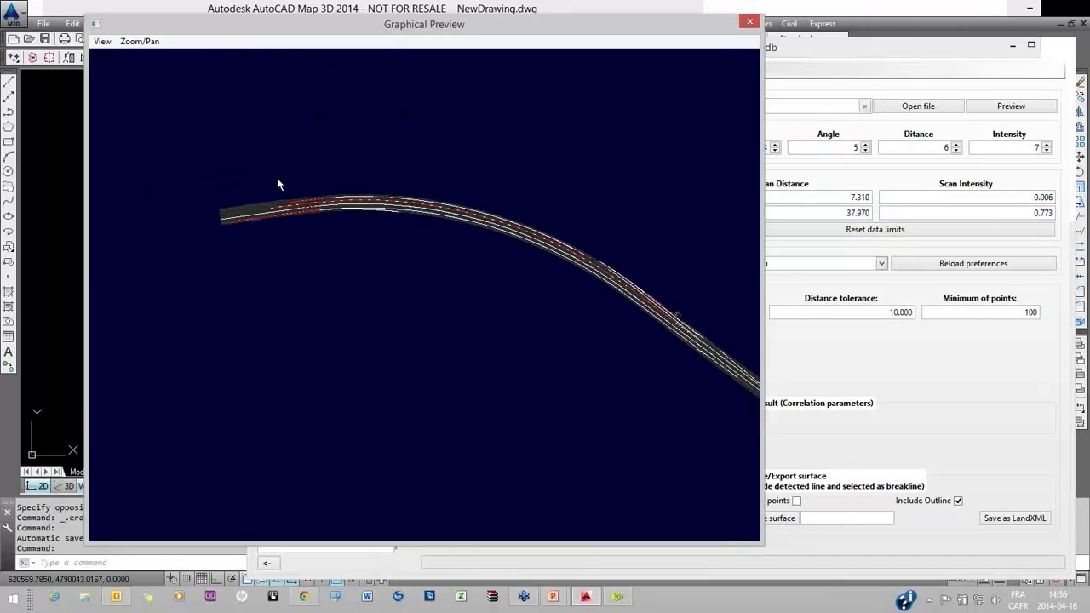
{"action": "scroll", "coordinate": [280, 185], "scroll_direction": "up", "scroll_amount": 2}
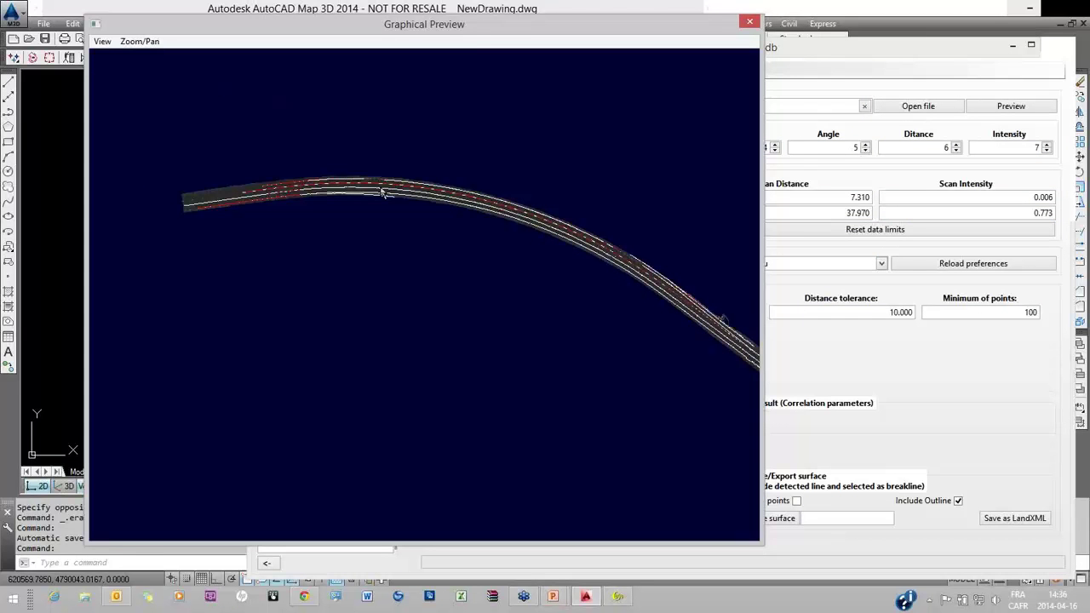
{"action": "left_click_drag", "start_coordinate": [473, 38], "coordinate": [398, 37]}
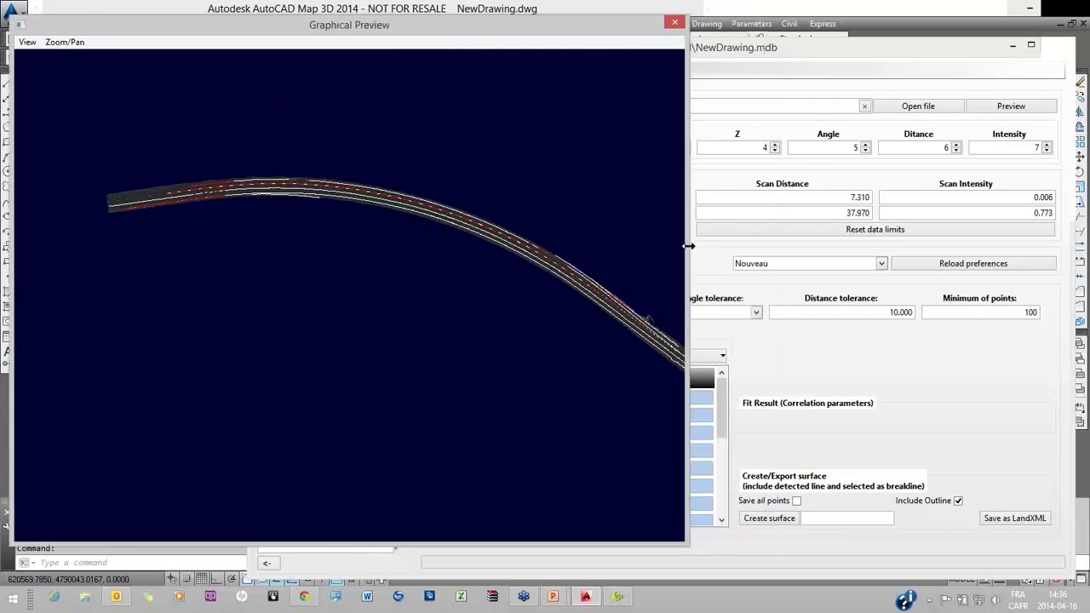
{"action": "left_click_drag", "start_coordinate": [687, 550], "coordinate": [546, 495]}
{"action": "left_click_drag", "start_coordinate": [408, 521], "coordinate": [411, 527]}
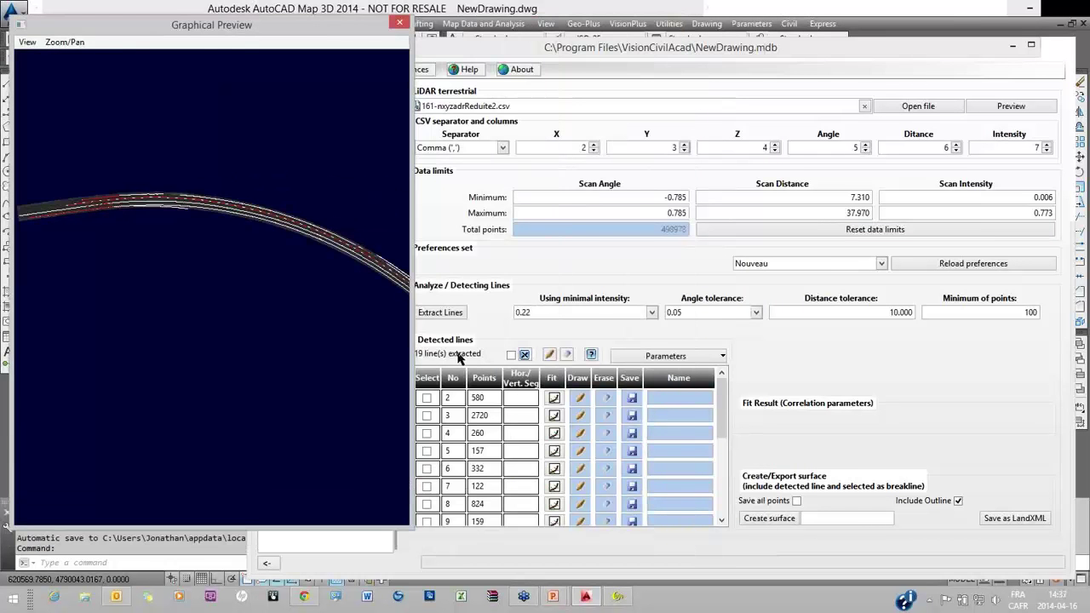
Select detected line 3 and fit it as alignment New with 11/12 segments.
{"action": "left_click", "coordinate": [458, 356]}
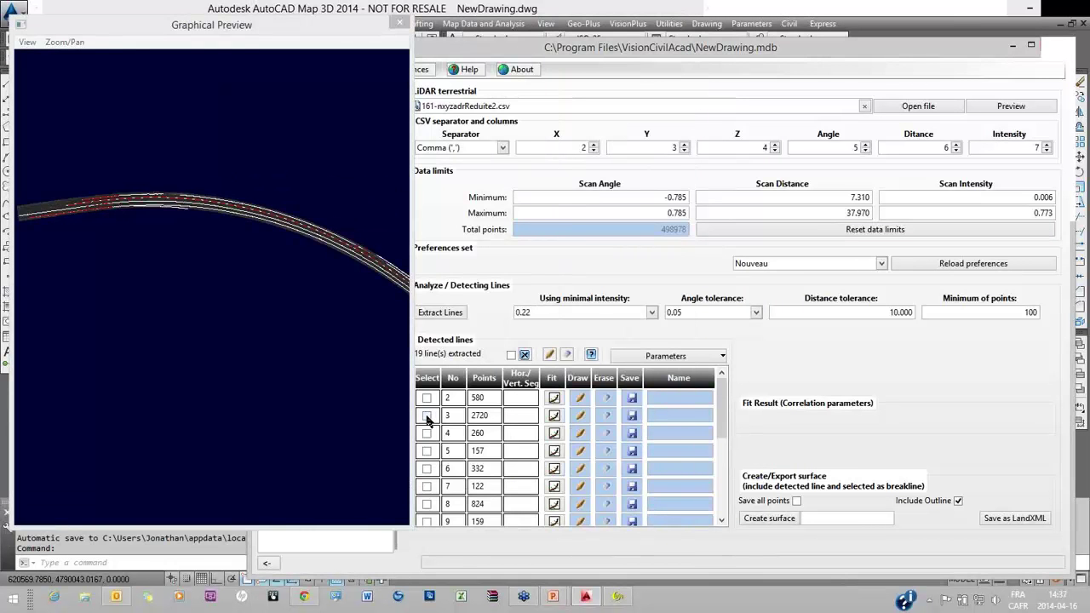
{"action": "left_click", "coordinate": [426, 416]}
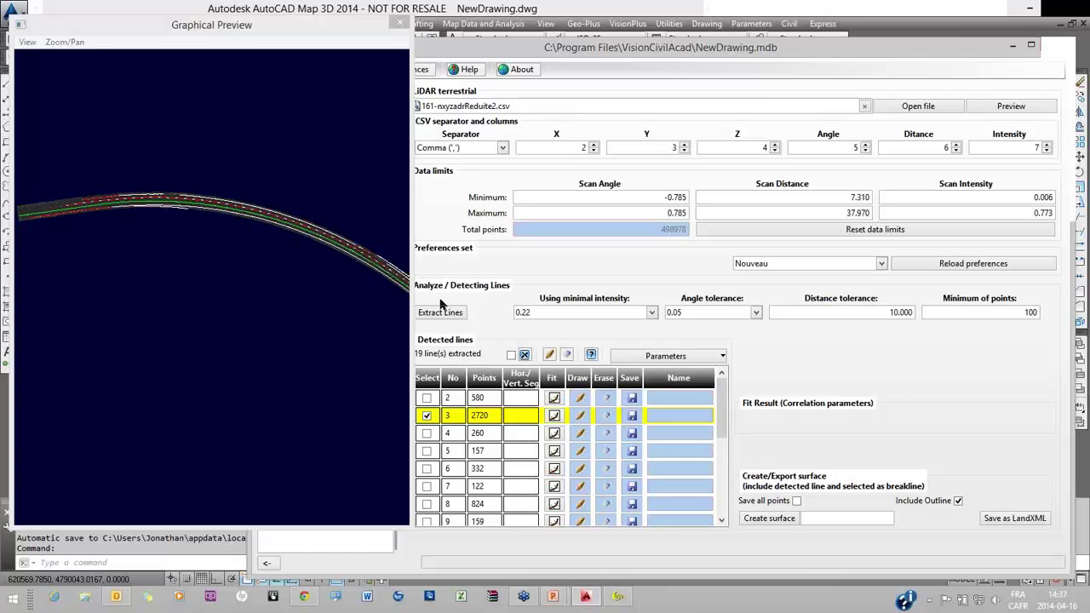
{"action": "left_click", "coordinate": [554, 415]}
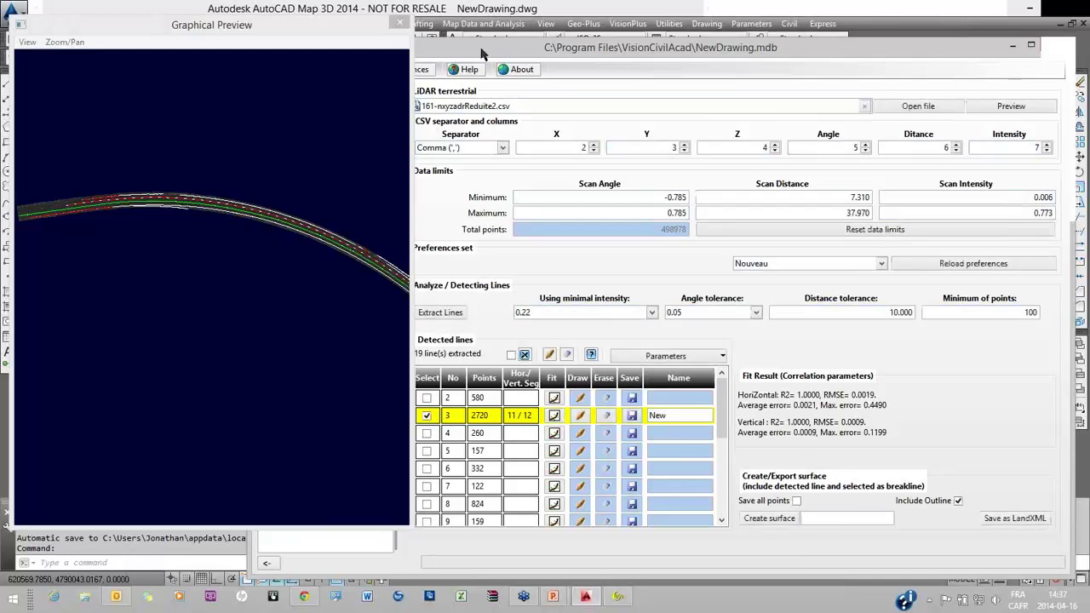
Open alignment New and review its raw points, horizontal elements and vertical curves.
{"action": "left_click", "coordinate": [398, 24]}
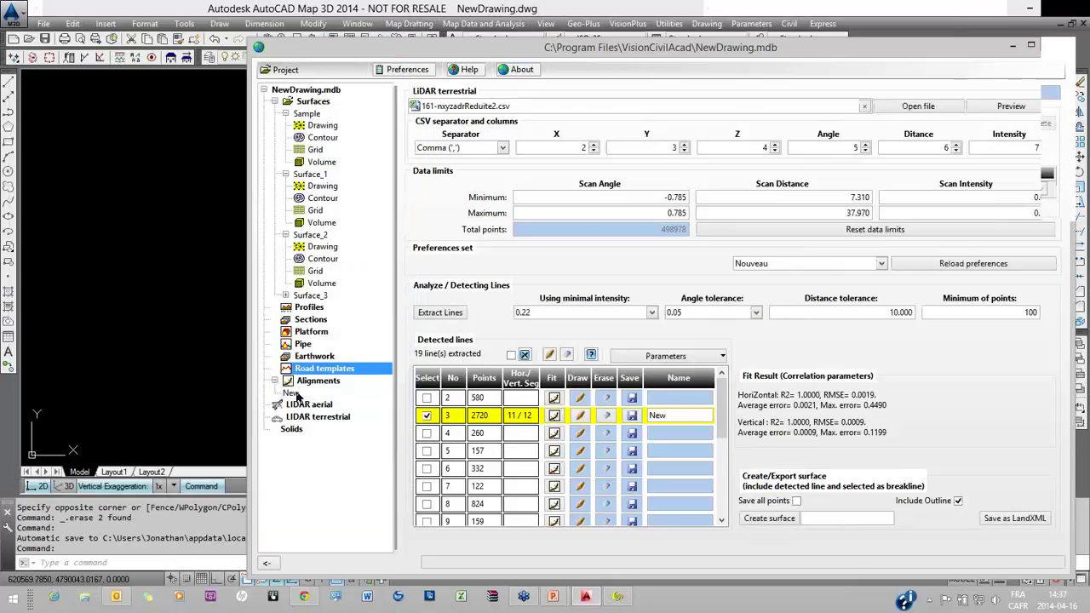
{"action": "left_click", "coordinate": [294, 394]}
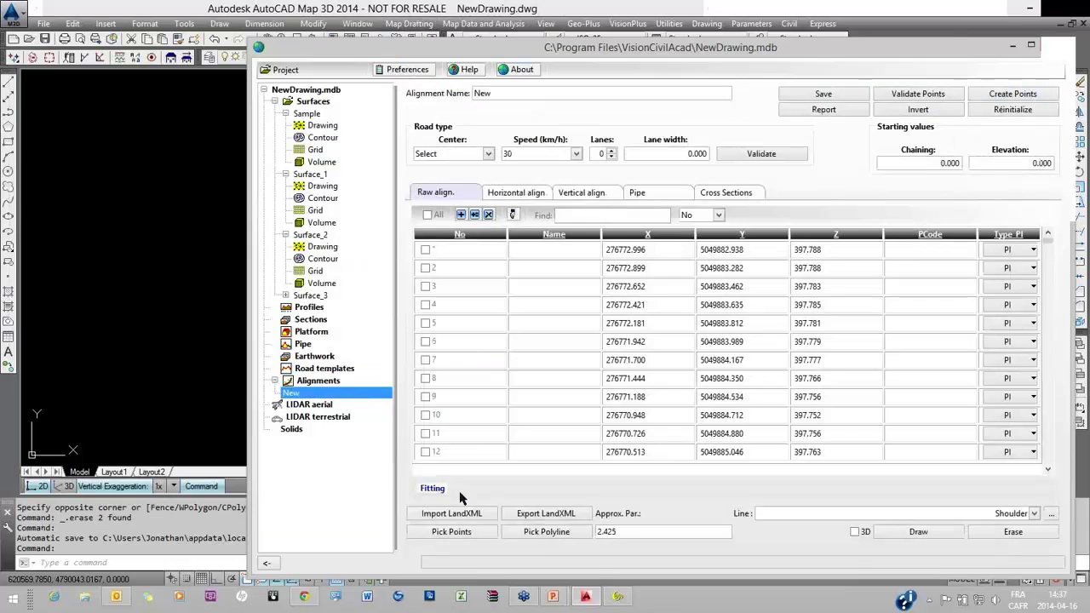
{"action": "scroll", "coordinate": [579, 273], "scroll_direction": "down", "scroll_amount": 1}
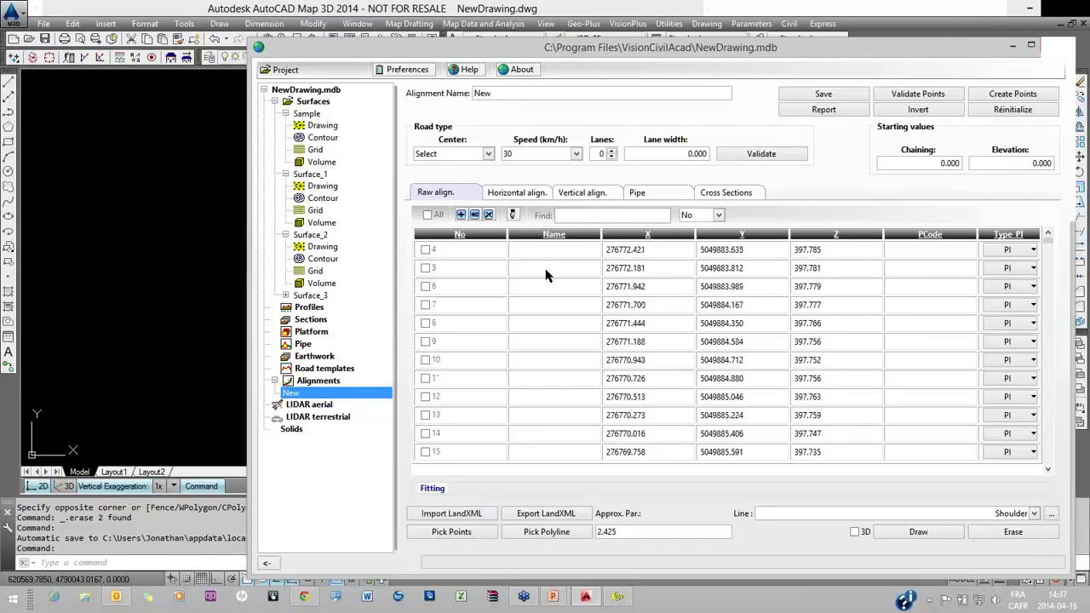
{"action": "scroll", "coordinate": [478, 226], "scroll_direction": "down", "scroll_amount": 2}
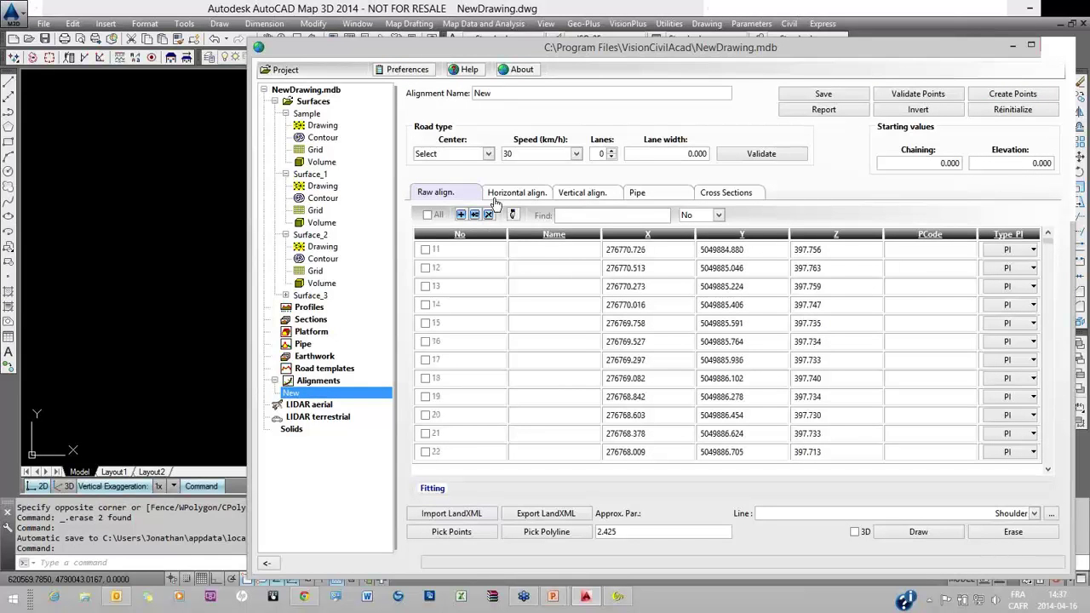
{"action": "left_click", "coordinate": [513, 193]}
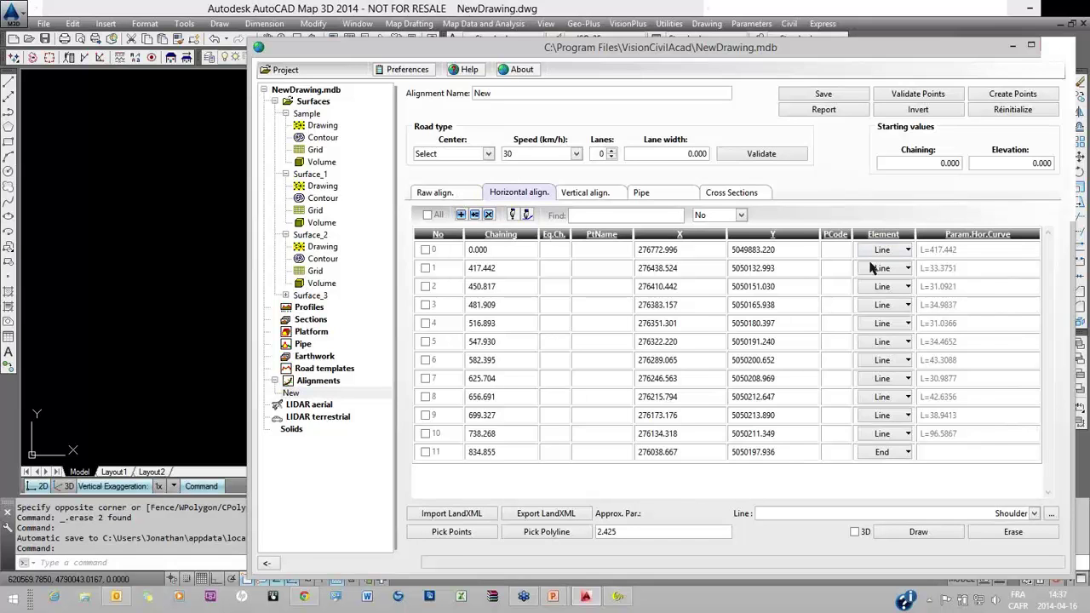
{"action": "left_click", "coordinate": [585, 193]}
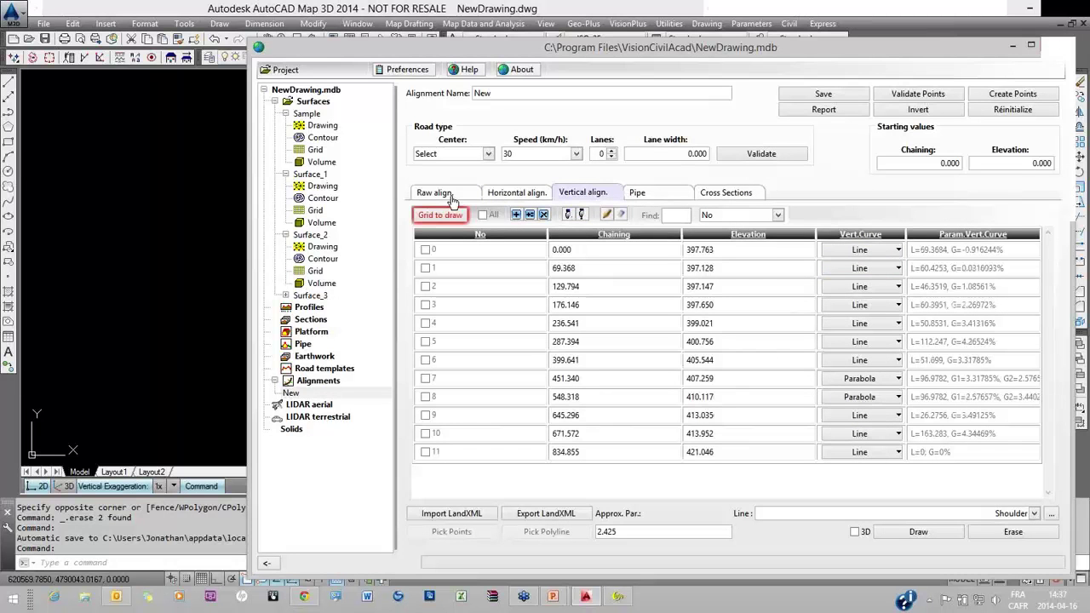
{"action": "key", "text": "ctrl+shift+Tab"}
{"action": "key", "text": "ctrl+shift+Tab"}
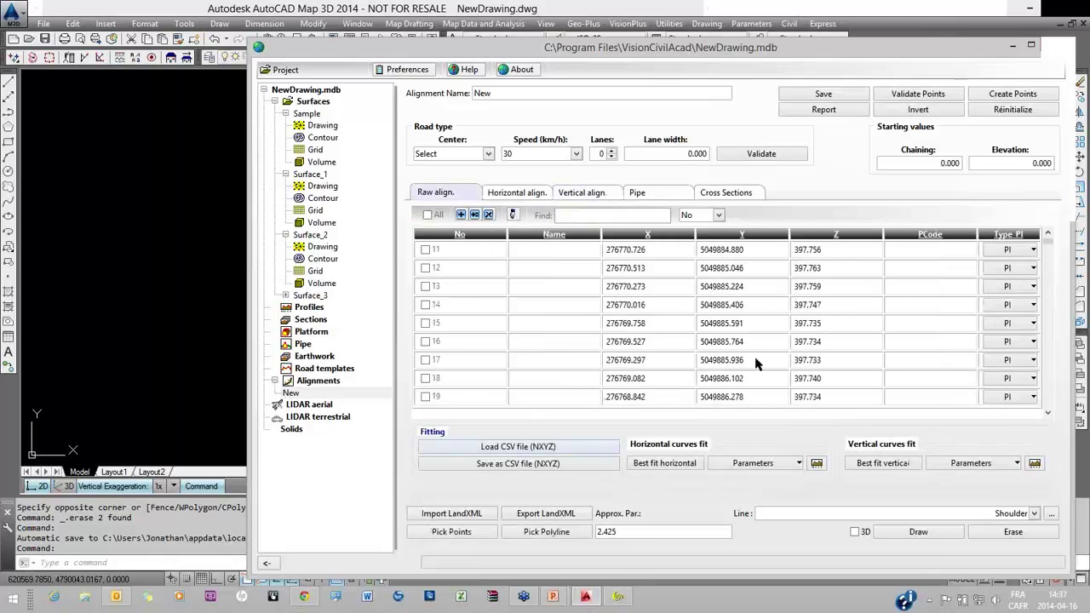
Set horizontal fit parameters: minimum segment length 50, maximum perpendicular distance 0.44, global fitting off.
{"action": "left_click", "coordinate": [794, 464]}
{"action": "left_click", "coordinate": [863, 339]}
{"action": "type", "text": "50"}
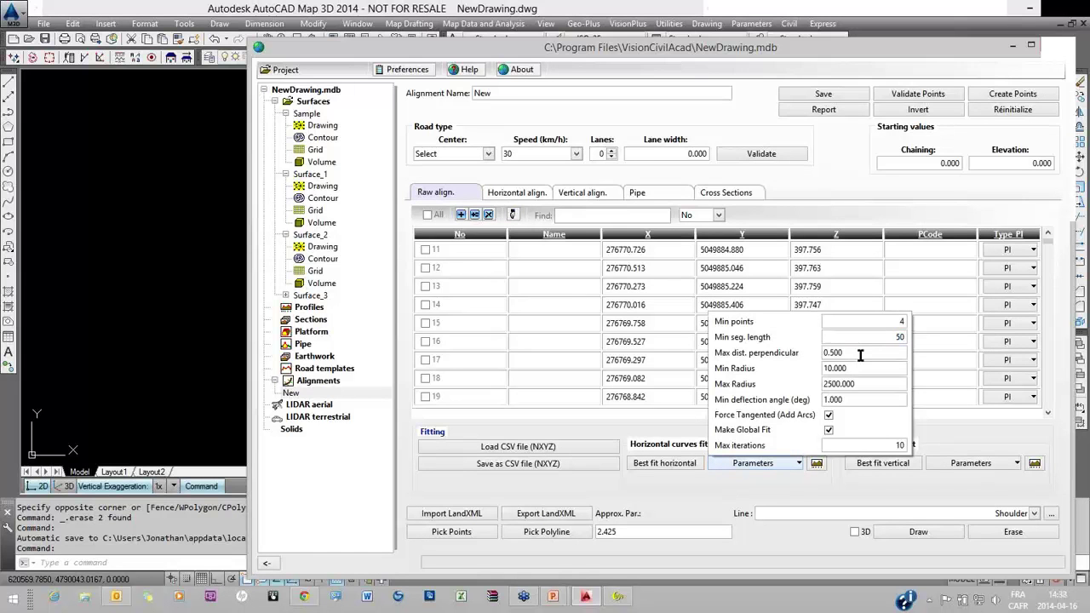
{"action": "left_click", "coordinate": [868, 353]}
{"action": "type", "text": "0.44"}
{"action": "left_click", "coordinate": [865, 371]}
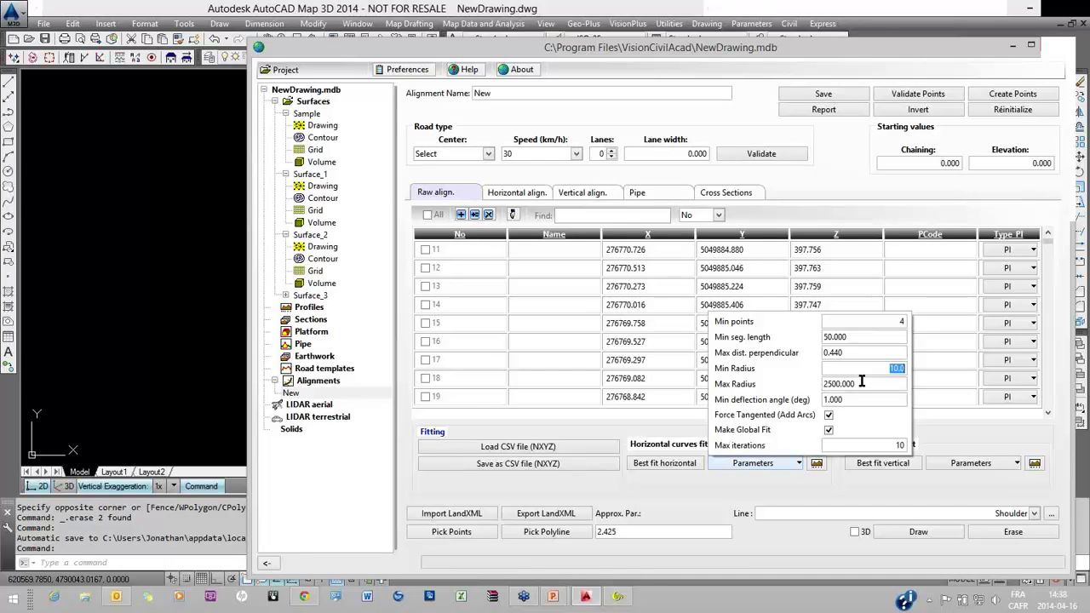
{"action": "left_click", "coordinate": [788, 435]}
{"action": "left_click", "coordinate": [677, 464]}
Run the best horizontal fit, inspect its line and arc elements, then return to raw points.
{"action": "left_click", "coordinate": [678, 467]}
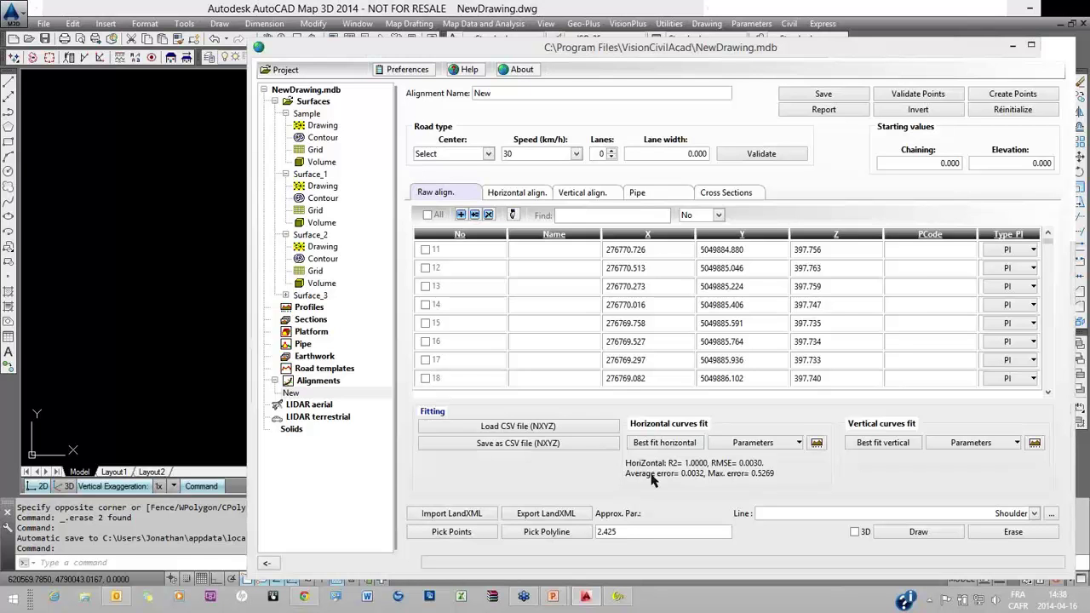
{"action": "left_click", "coordinate": [512, 196]}
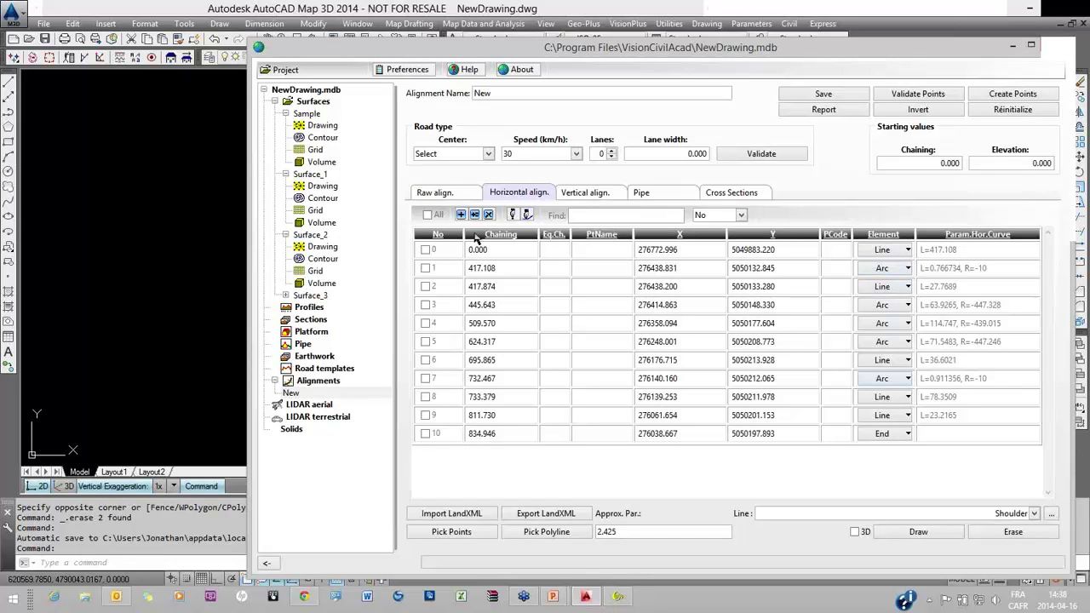
{"action": "left_click", "coordinate": [451, 196]}
{"action": "key", "text": "Tab"}
{"action": "left_click", "coordinate": [817, 444]}
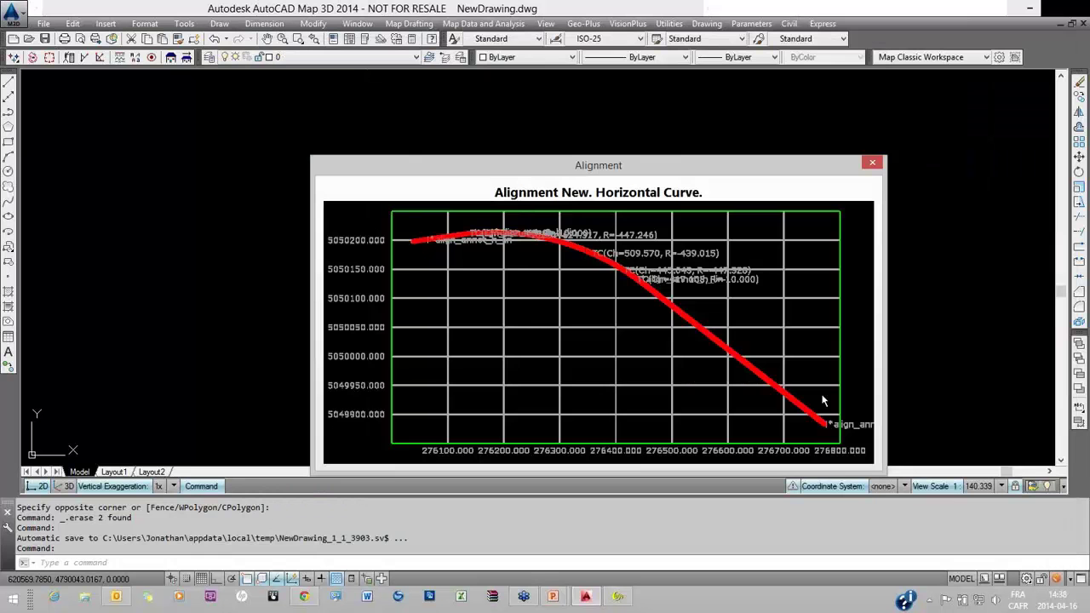
{"action": "scroll", "coordinate": [559, 274], "scroll_direction": "up", "scroll_amount": 5}
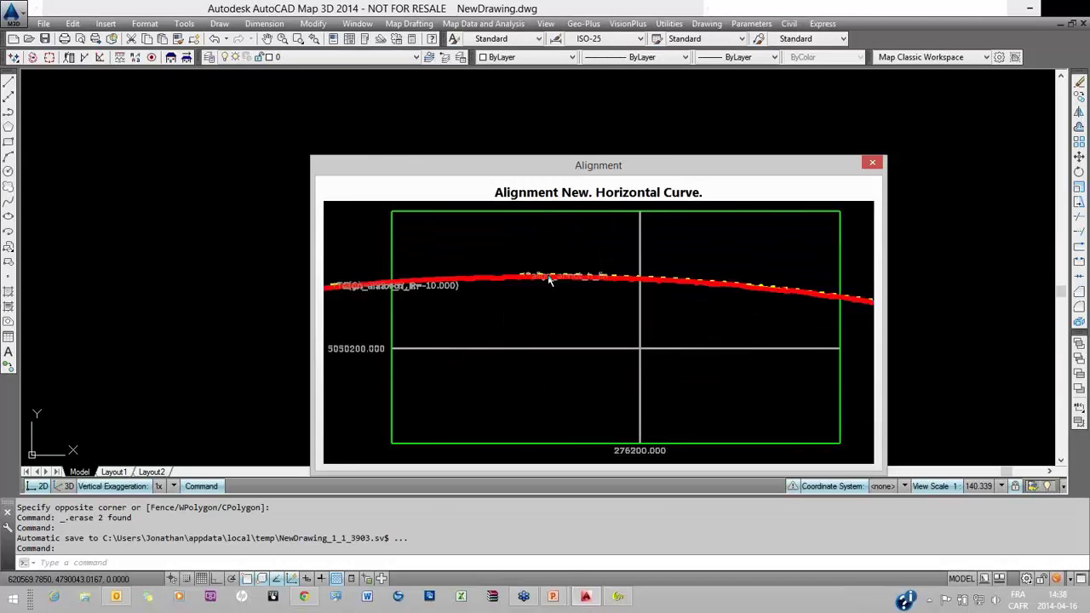
{"action": "scroll", "coordinate": [579, 279], "scroll_direction": "up", "scroll_amount": 4}
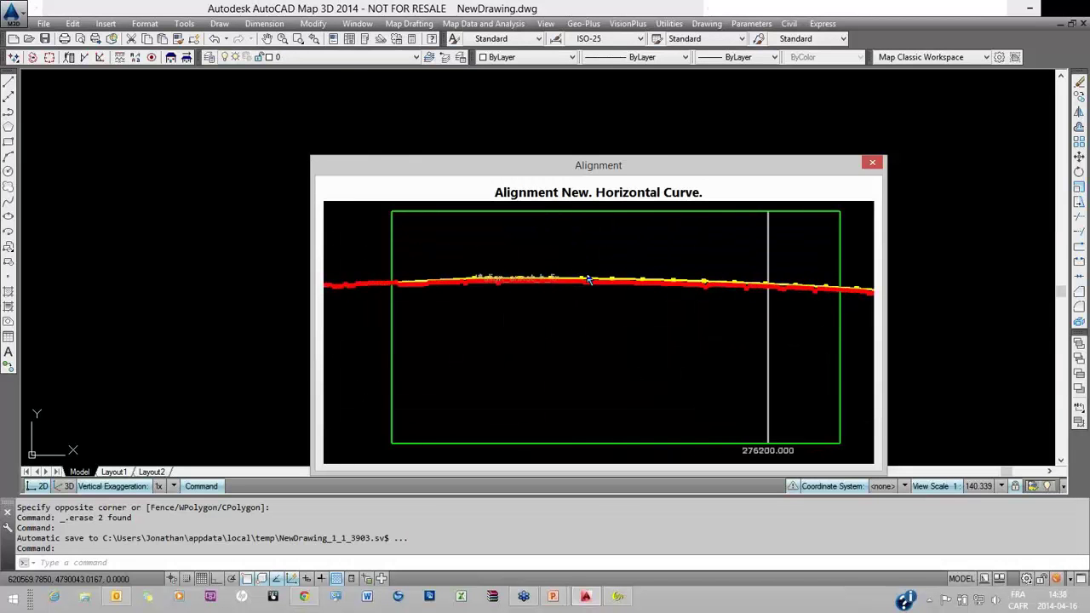
{"action": "scroll", "coordinate": [586, 282], "scroll_direction": "up", "scroll_amount": 2}
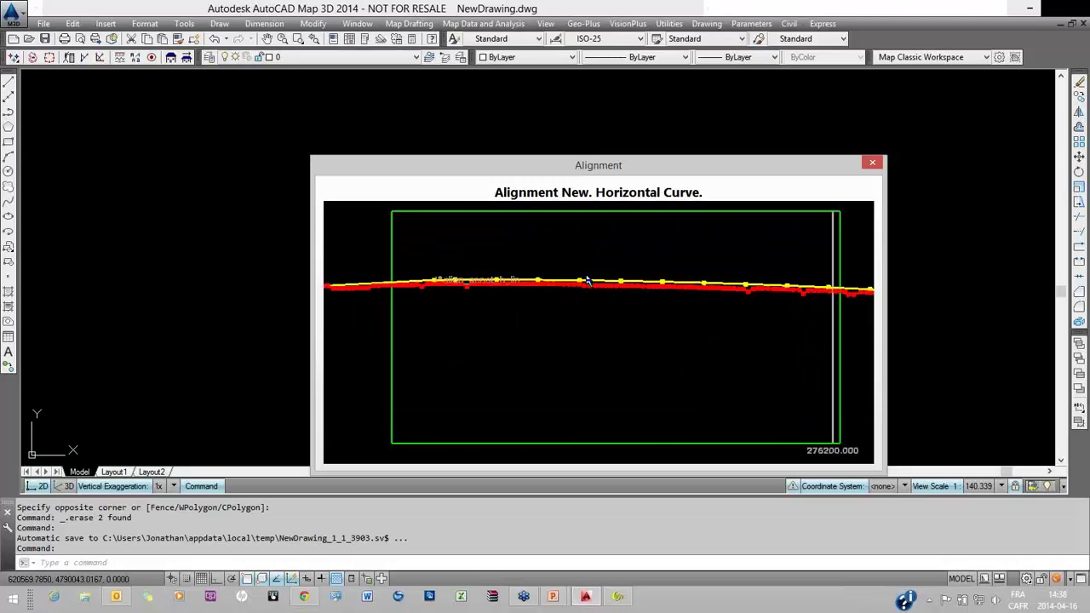
{"action": "scroll", "coordinate": [586, 282], "scroll_direction": "up", "scroll_amount": 3}
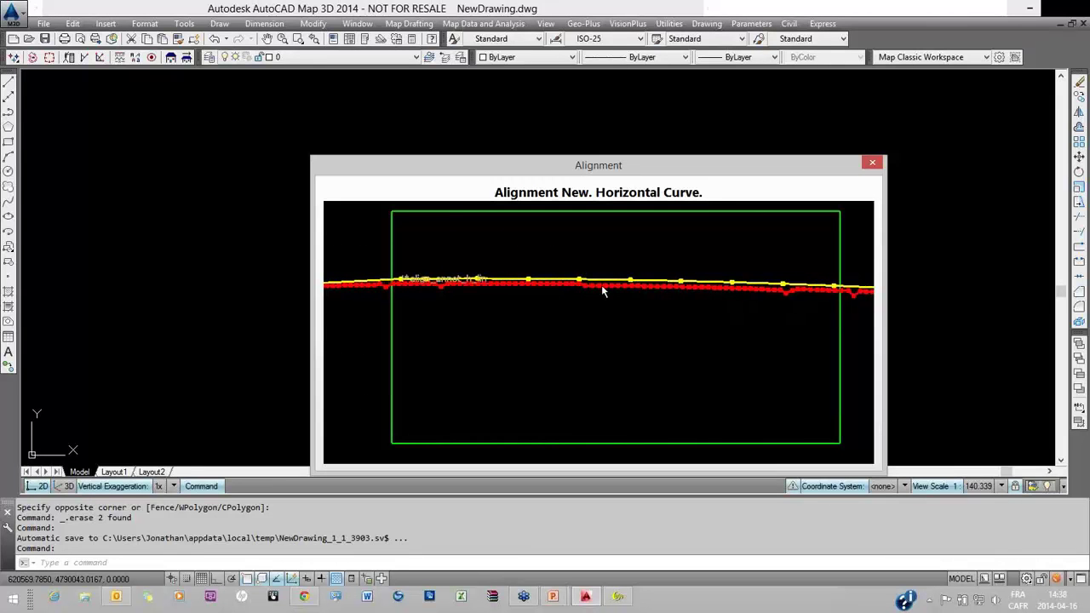
{"action": "scroll", "coordinate": [511, 226], "scroll_direction": "down", "scroll_amount": 3}
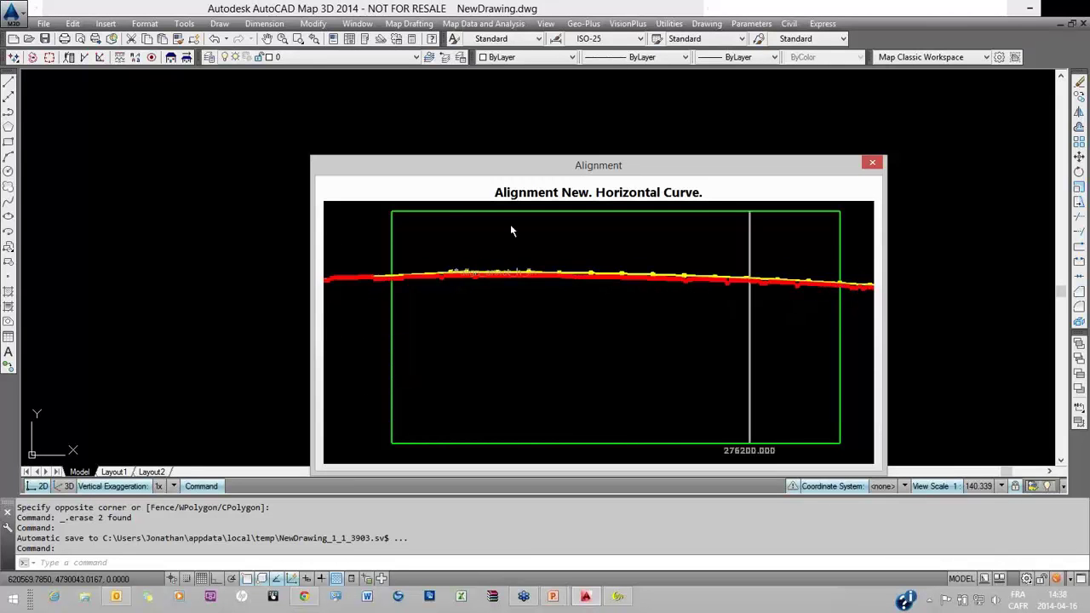
{"action": "scroll", "coordinate": [511, 225], "scroll_direction": "down", "scroll_amount": 5}
{"action": "scroll", "coordinate": [594, 266], "scroll_direction": "up", "scroll_amount": 5}
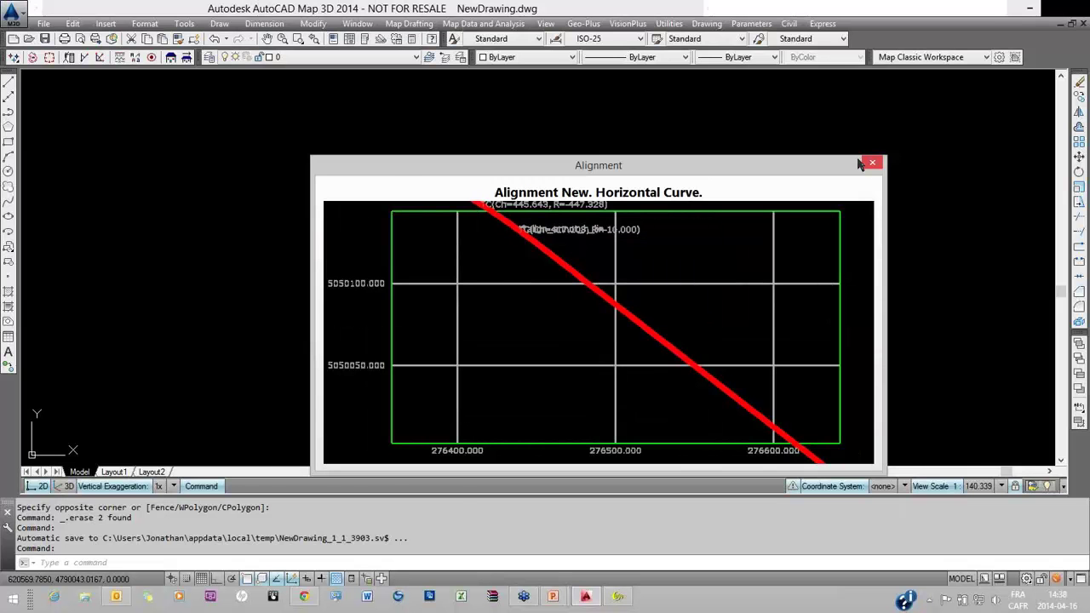
{"action": "left_click", "coordinate": [864, 163]}
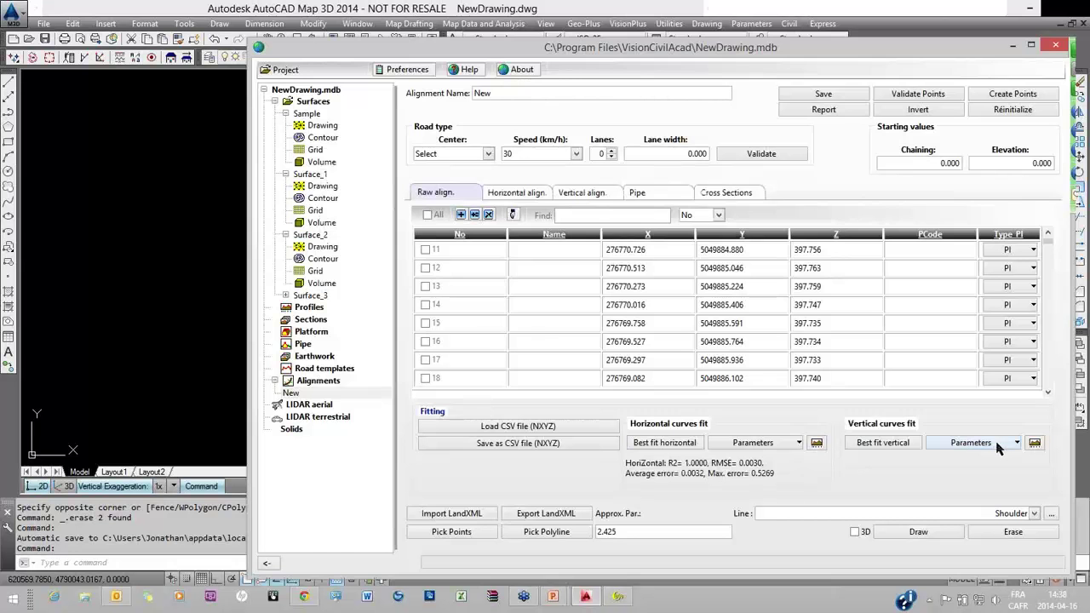
Best-fit vertical curves to alignment New, replacing the existing curve (R² 1.0000, RMSE 0.0008).
{"action": "left_click", "coordinate": [884, 443]}
{"action": "left_click", "coordinate": [488, 322]}
{"action": "left_click", "coordinate": [593, 192]}
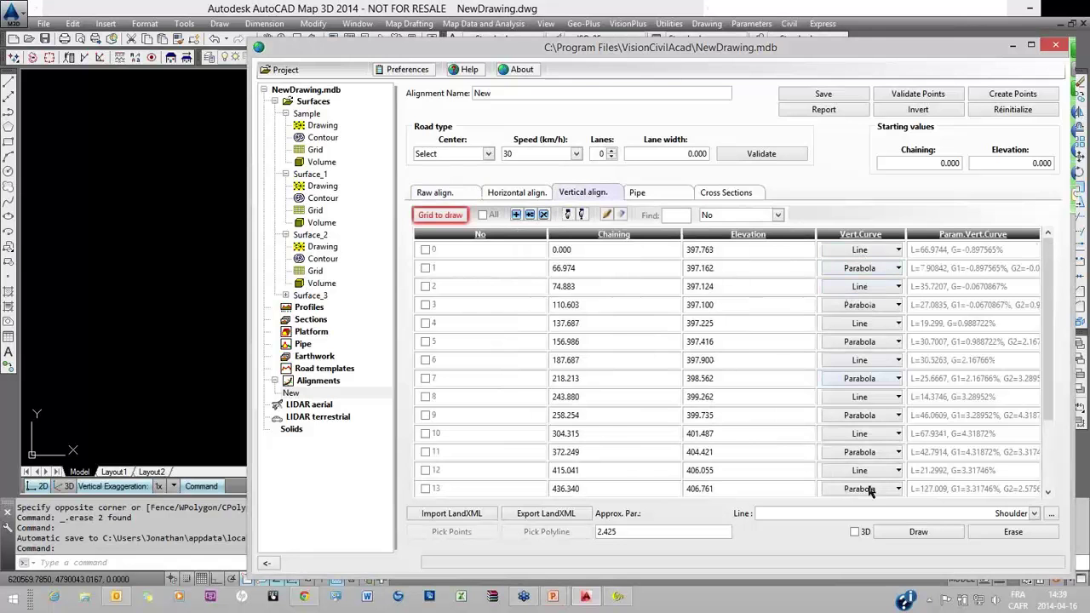
Plot the fitted vertical curve as a graph, zoom around it, then close it.
{"action": "left_click", "coordinate": [424, 216]}
{"action": "scroll", "coordinate": [649, 358], "scroll_direction": "up", "scroll_amount": 6}
{"action": "scroll", "coordinate": [650, 359], "scroll_direction": "down", "scroll_amount": 2}
{"action": "scroll", "coordinate": [573, 306], "scroll_direction": "up", "scroll_amount": 2}
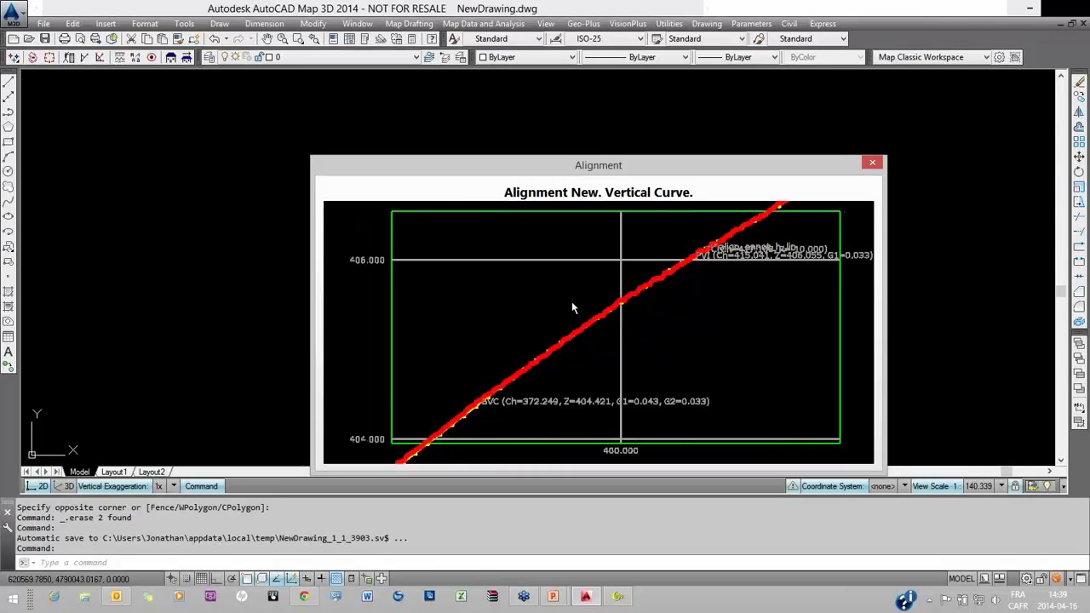
{"action": "scroll", "coordinate": [684, 284], "scroll_direction": "down", "scroll_amount": 1}
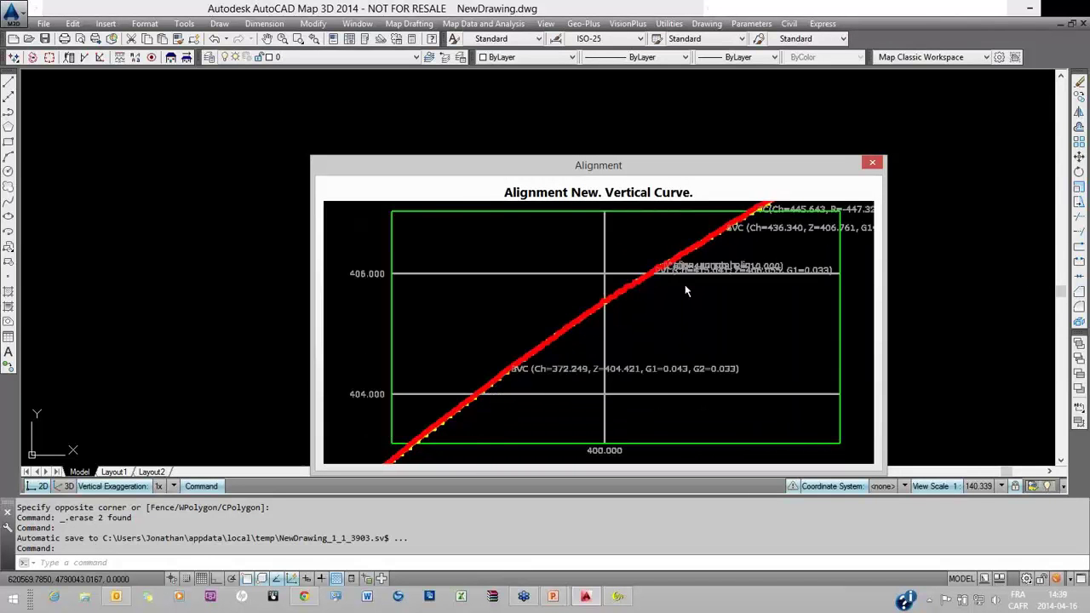
{"action": "scroll", "coordinate": [667, 299], "scroll_direction": "down", "scroll_amount": 2}
{"action": "scroll", "coordinate": [667, 300], "scroll_direction": "down", "scroll_amount": 5}
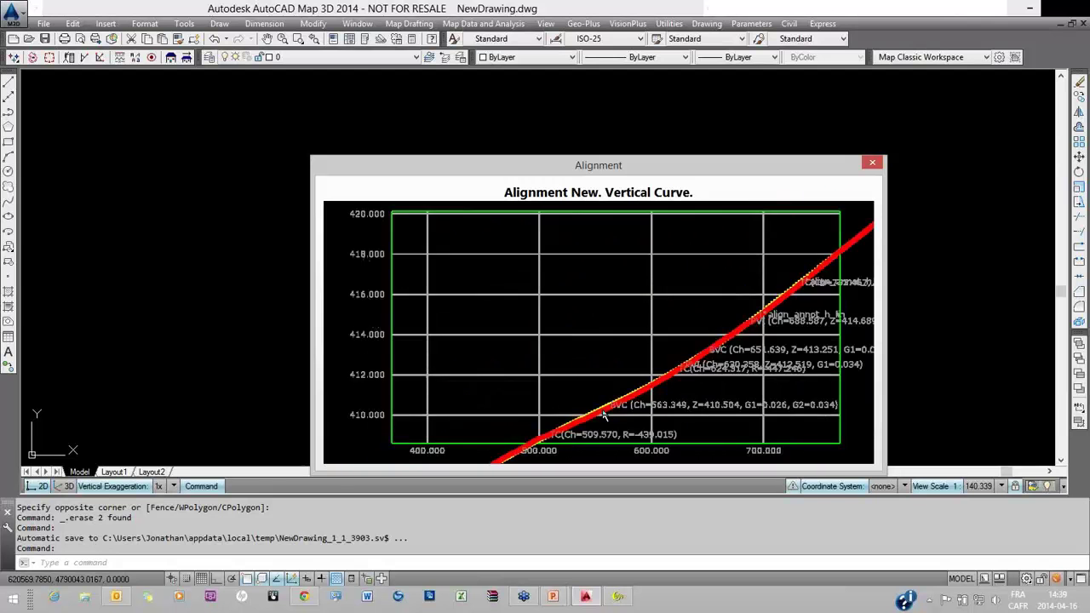
{"action": "scroll", "coordinate": [584, 405], "scroll_direction": "up", "scroll_amount": 5}
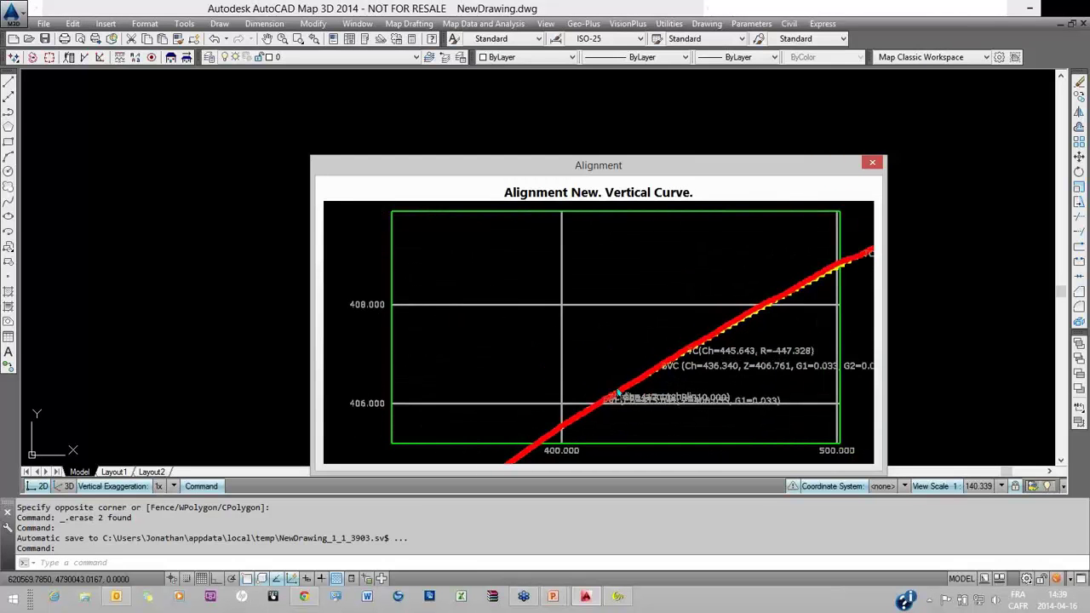
{"action": "scroll", "coordinate": [619, 394], "scroll_direction": "down", "scroll_amount": 1}
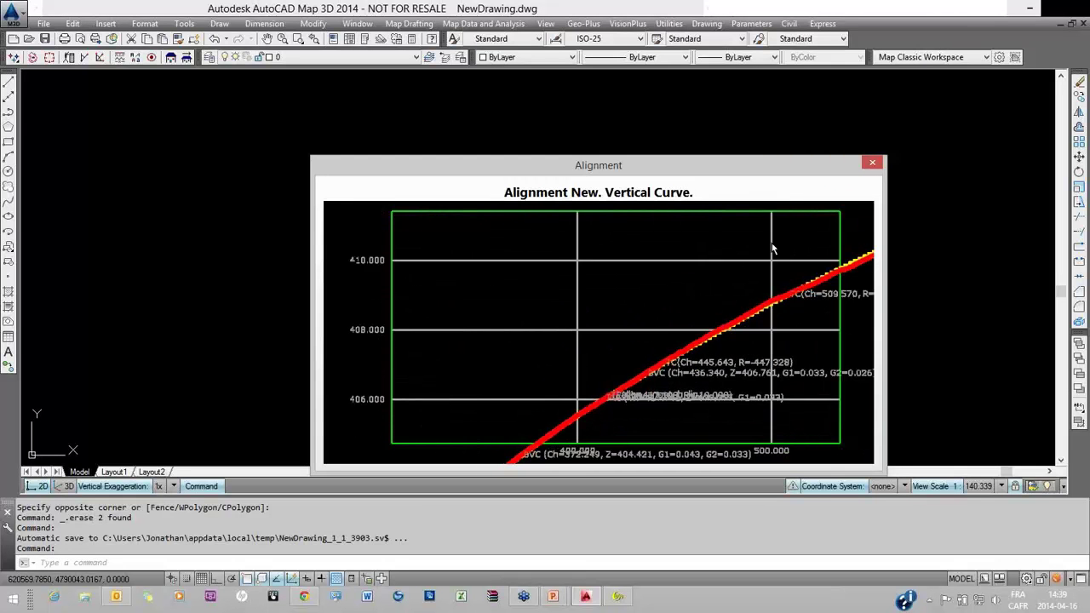
{"action": "scroll", "coordinate": [772, 248], "scroll_direction": "down", "scroll_amount": 1}
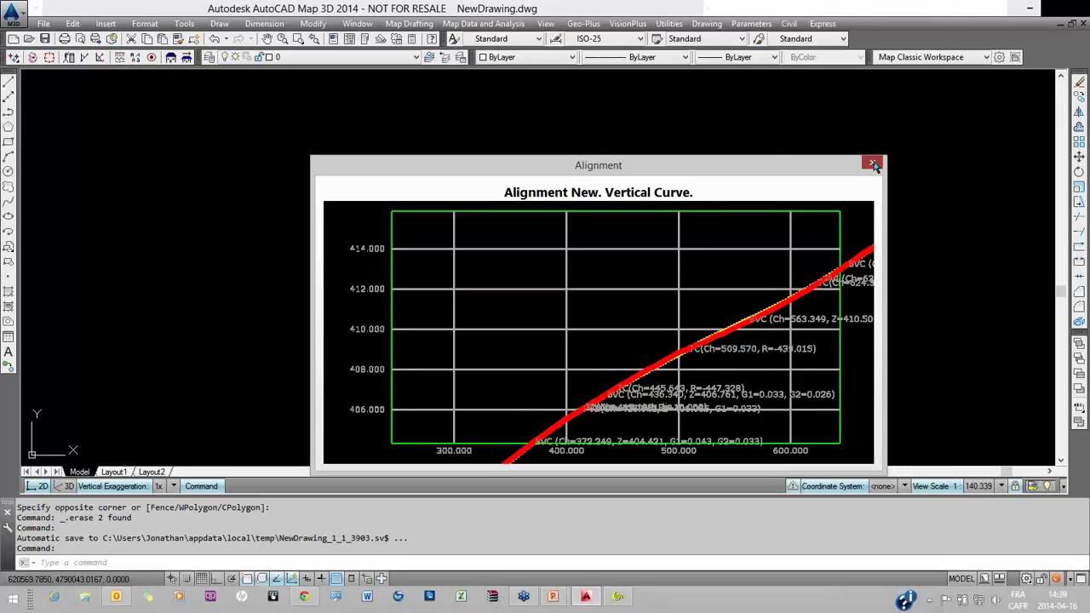
{"action": "left_click", "coordinate": [873, 166]}
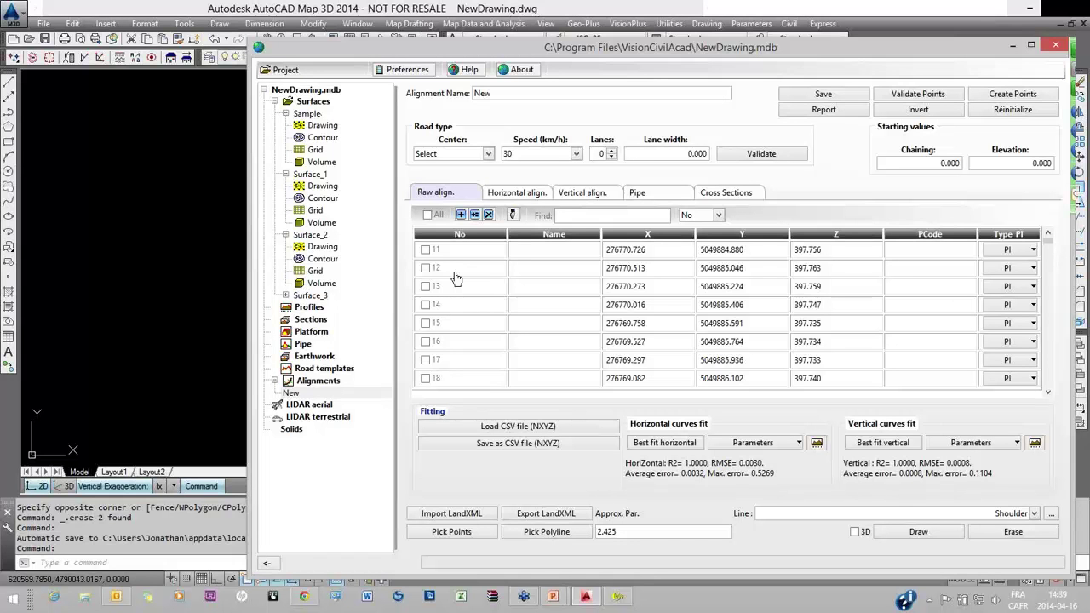
Close the alignment project and unload the Sample, Surface_1, Surface_2 and Surface_3 surfaces.
{"action": "left_click", "coordinate": [1043, 47]}
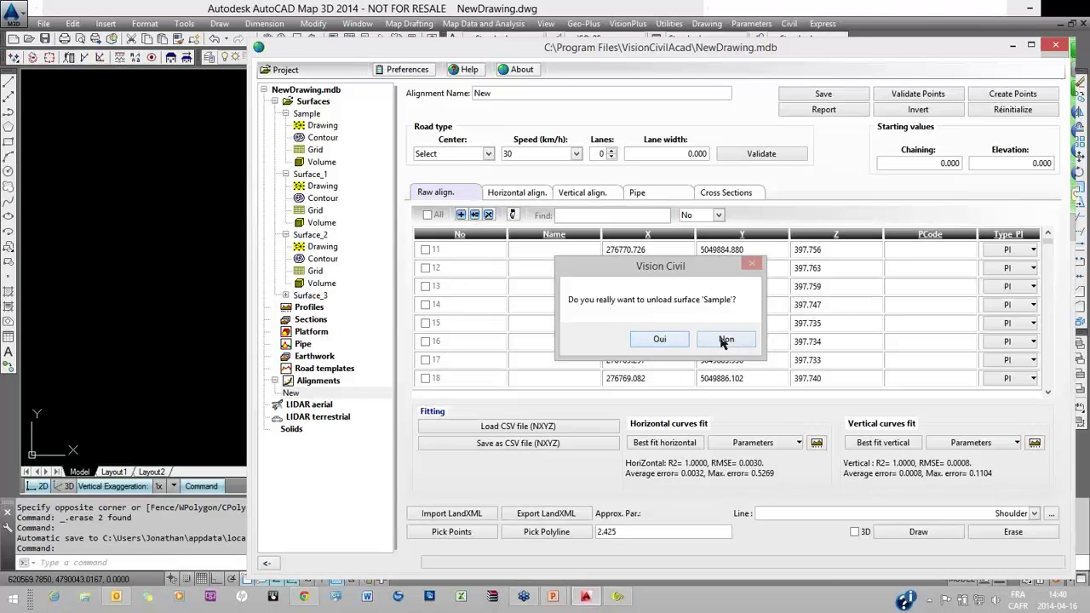
{"action": "left_click", "coordinate": [659, 339]}
{"action": "left_click", "coordinate": [664, 340]}
{"action": "left_click", "coordinate": [663, 340]}
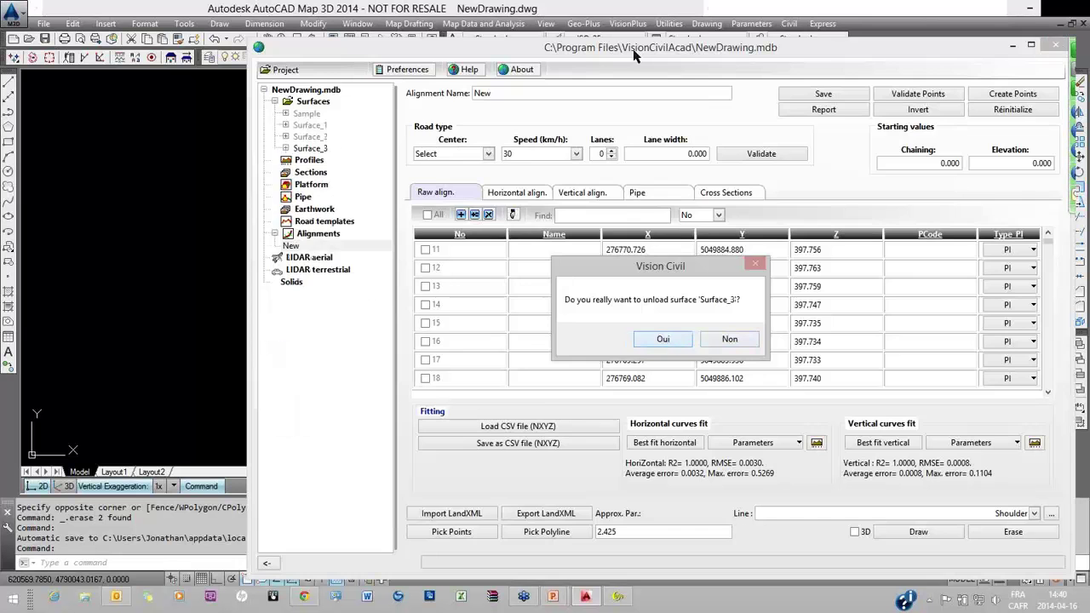
{"action": "left_click", "coordinate": [664, 340]}
Start VisionPlus Open drawing and browse to E:\Présentation.
{"action": "left_click", "coordinate": [628, 23]}
{"action": "left_click", "coordinate": [641, 41]}
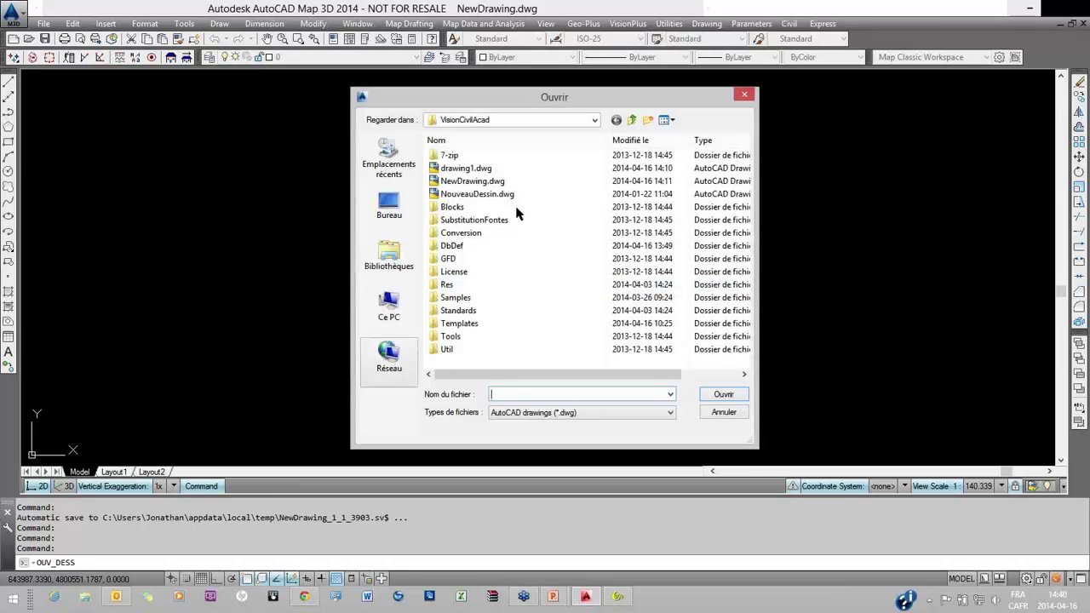
{"action": "key", "text": "BackSpace"}
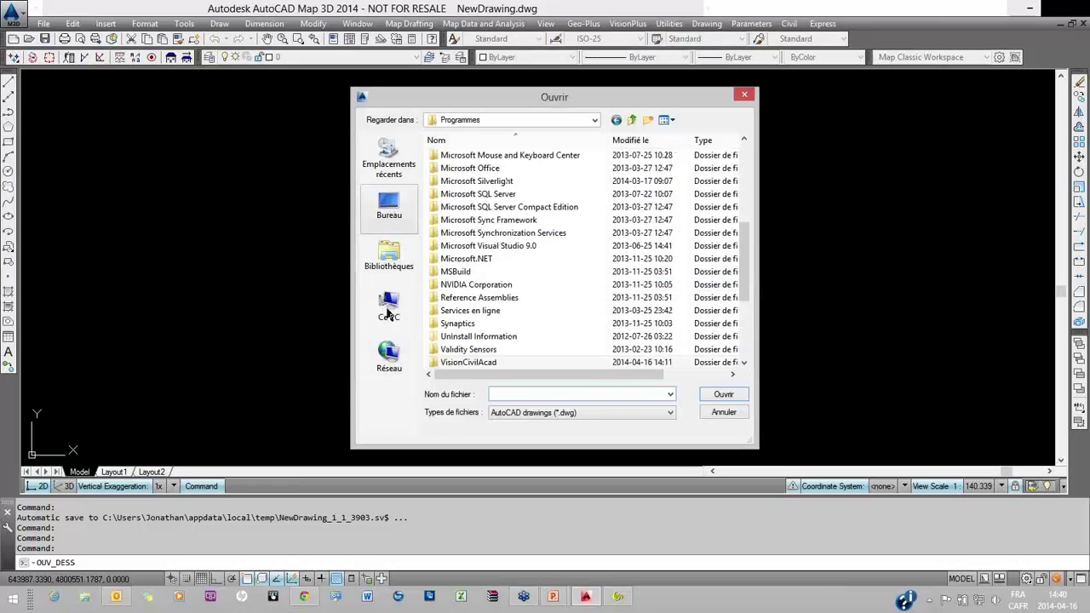
{"action": "key", "text": "BackSpace"}
{"action": "key", "text": "BackSpace"}
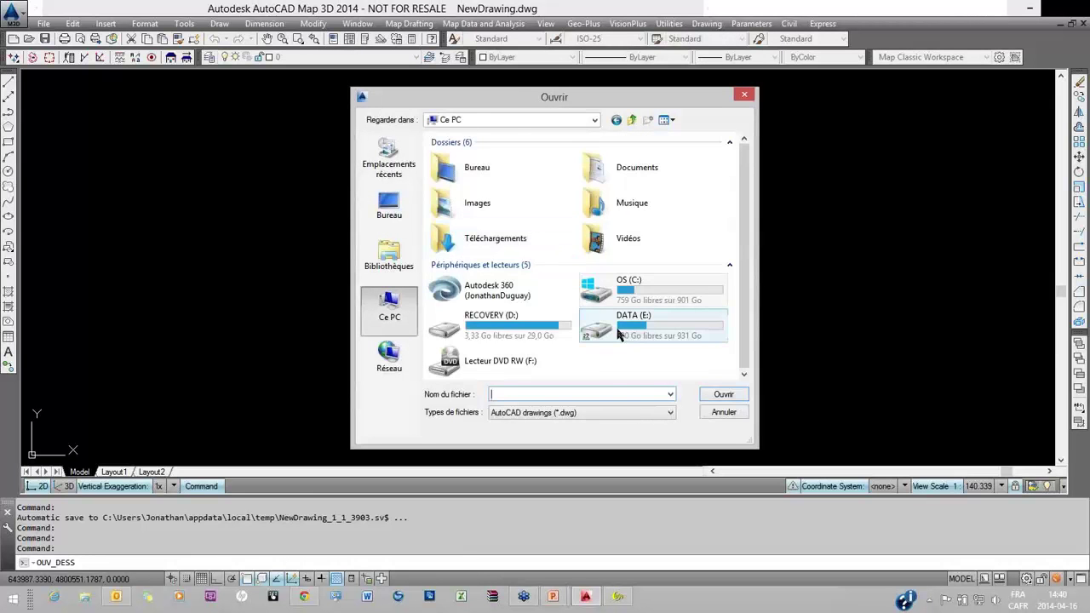
{"action": "double_click", "coordinate": [618, 326]}
{"action": "scroll", "coordinate": [467, 326], "scroll_direction": "down", "scroll_amount": 1}
{"action": "left_click", "coordinate": [460, 259]}
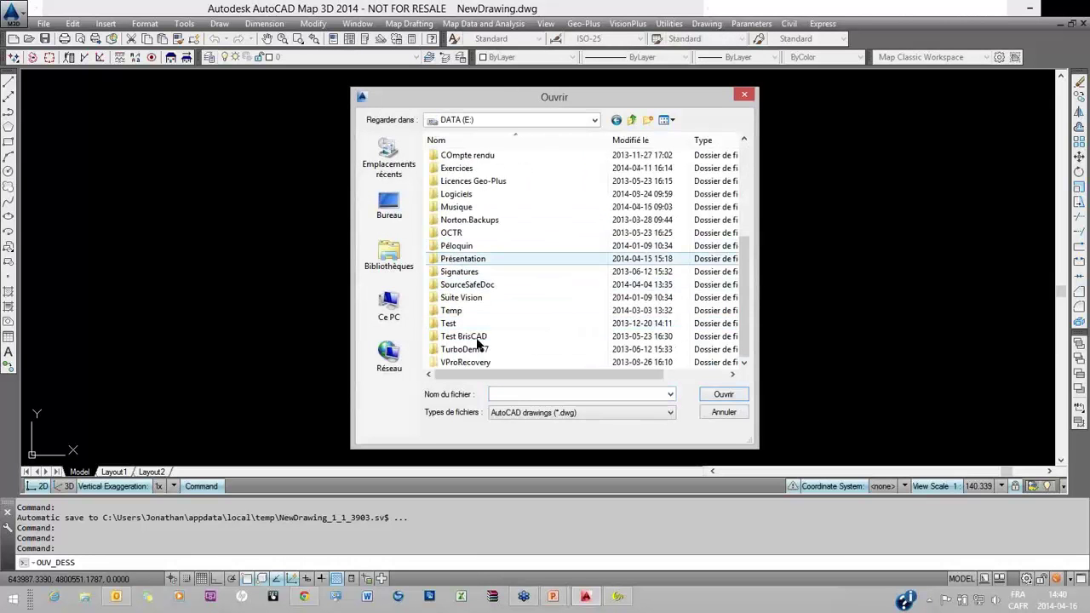
{"action": "key", "text": "Return"}
Open Excavation.dwg from the Webinar folder, saving changes to NewDrawing.
{"action": "left_click", "coordinate": [455, 362]}
{"action": "key", "text": "Return"}
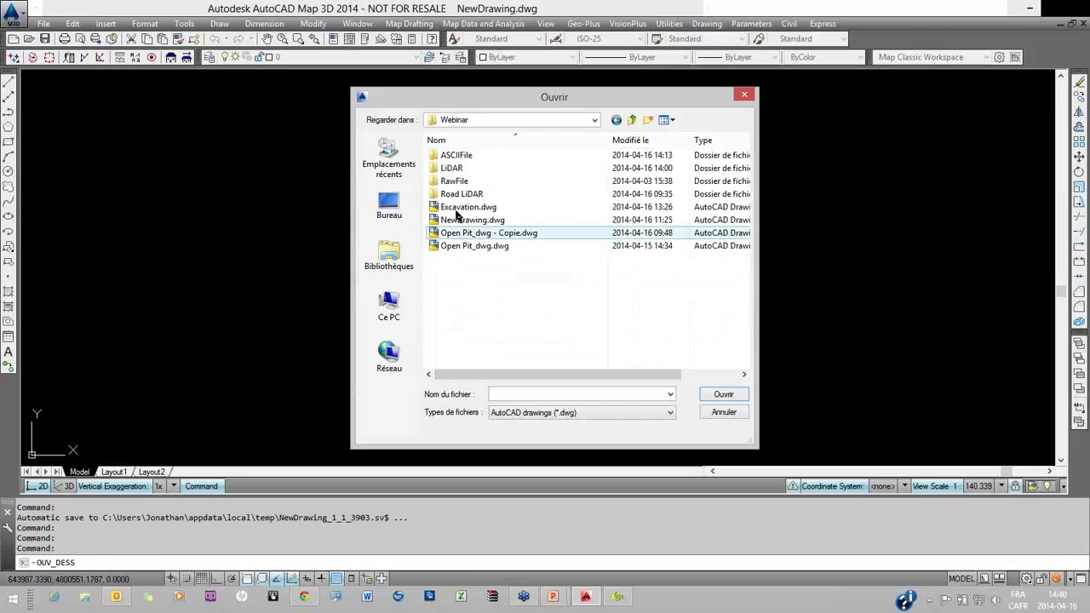
{"action": "left_click", "coordinate": [460, 210]}
{"action": "left_click", "coordinate": [705, 396]}
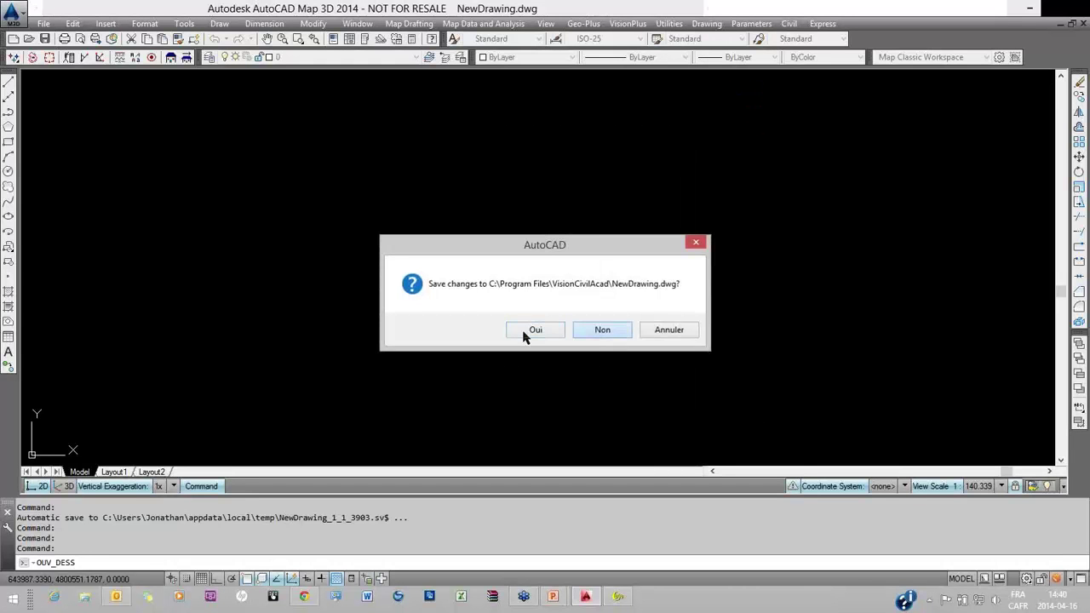
{"action": "left_click", "coordinate": [526, 332]}
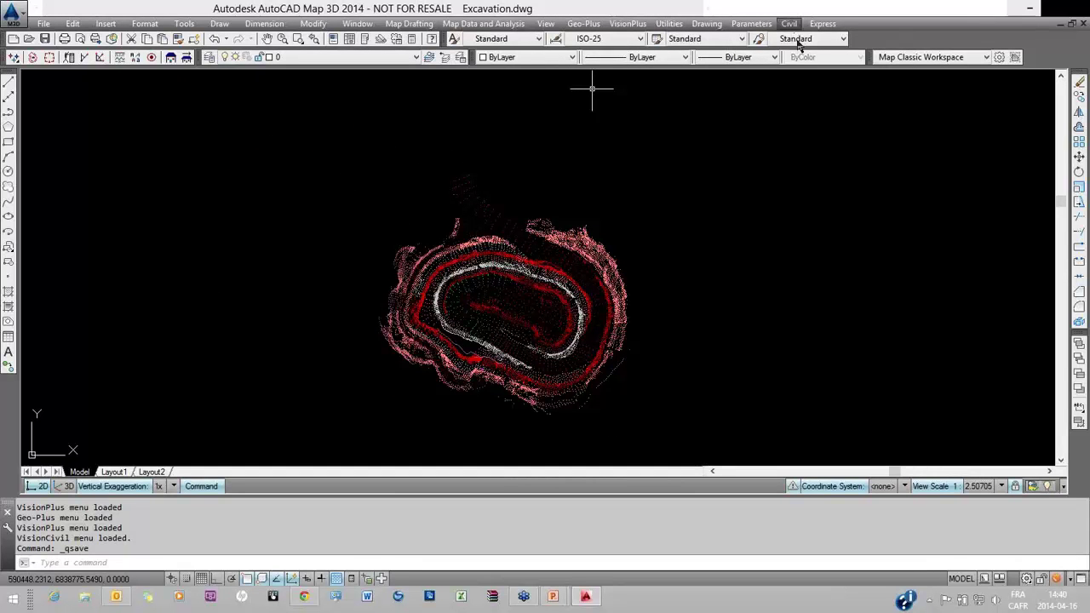
Add an empty Surface_1 to the Excavation project and view its Points list.
{"action": "key", "text": "Return"}
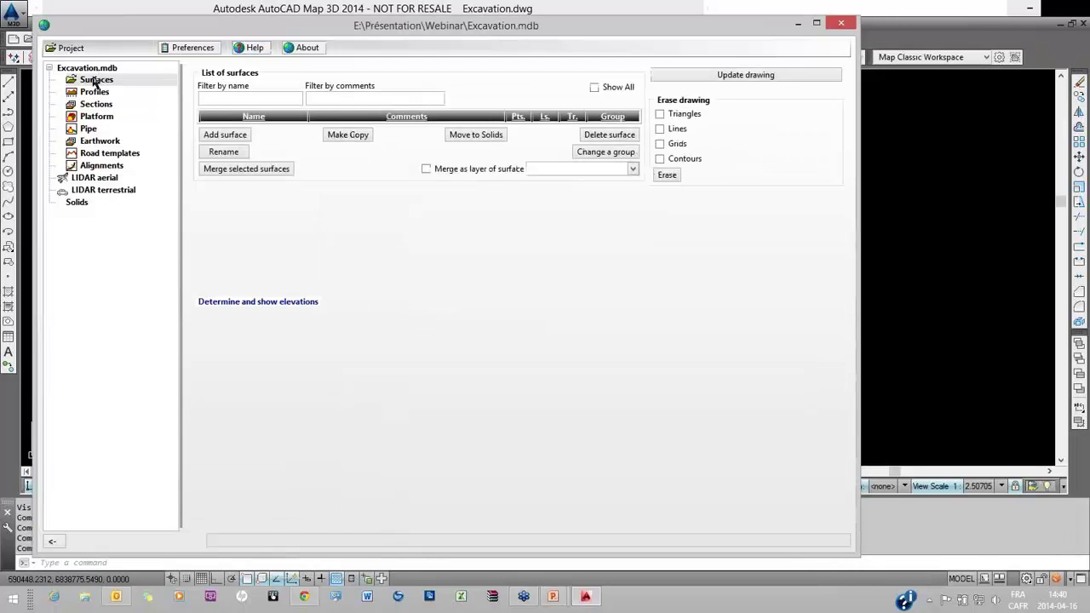
{"action": "right_click", "coordinate": [96, 82]}
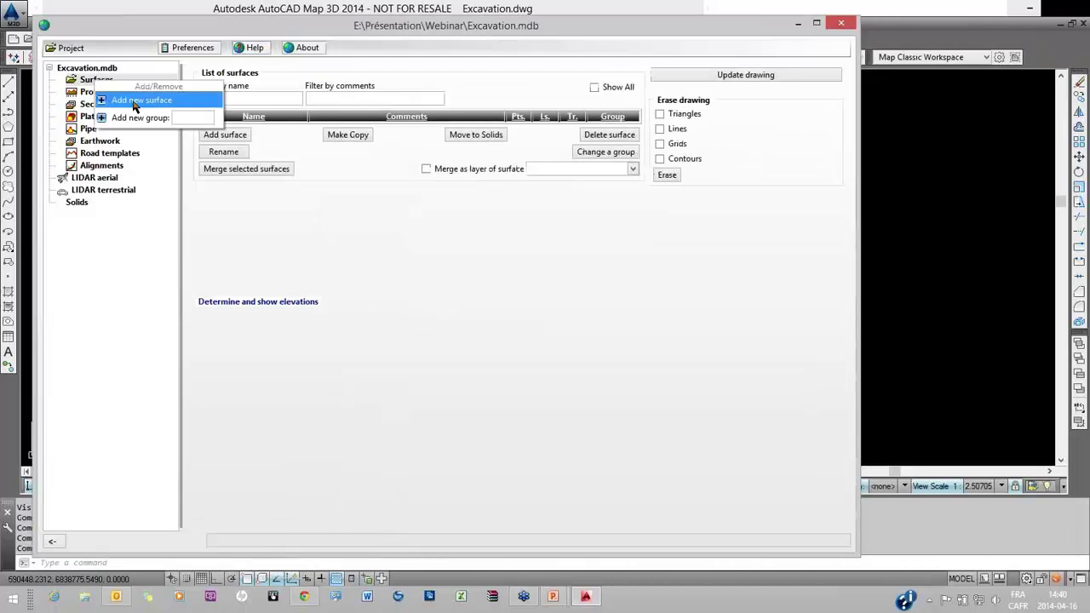
{"action": "left_click", "coordinate": [128, 100]}
{"action": "left_click", "coordinate": [118, 93]}
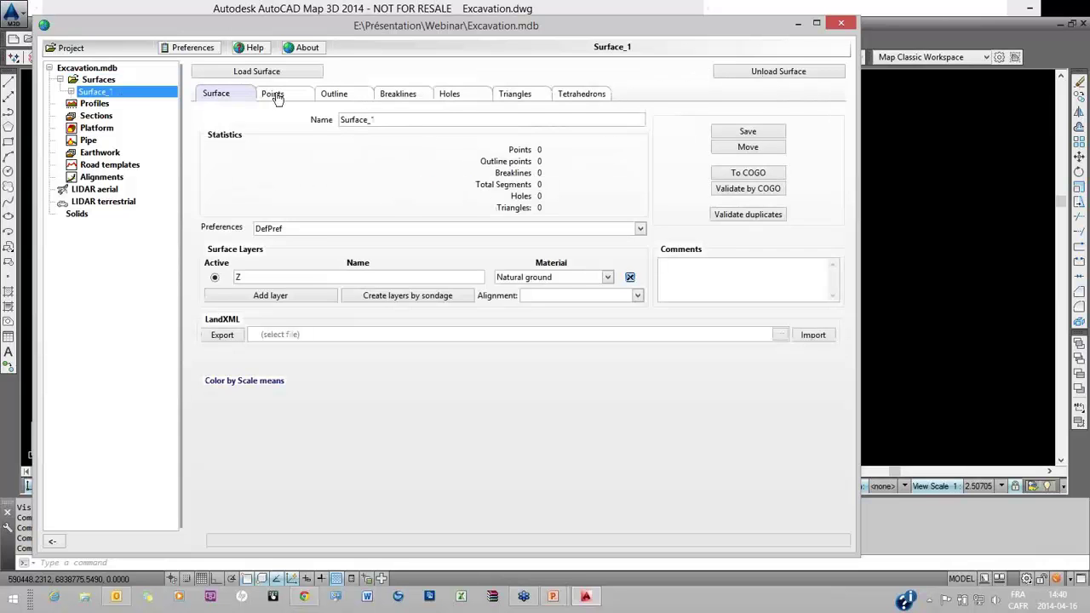
{"action": "left_click", "coordinate": [274, 95]}
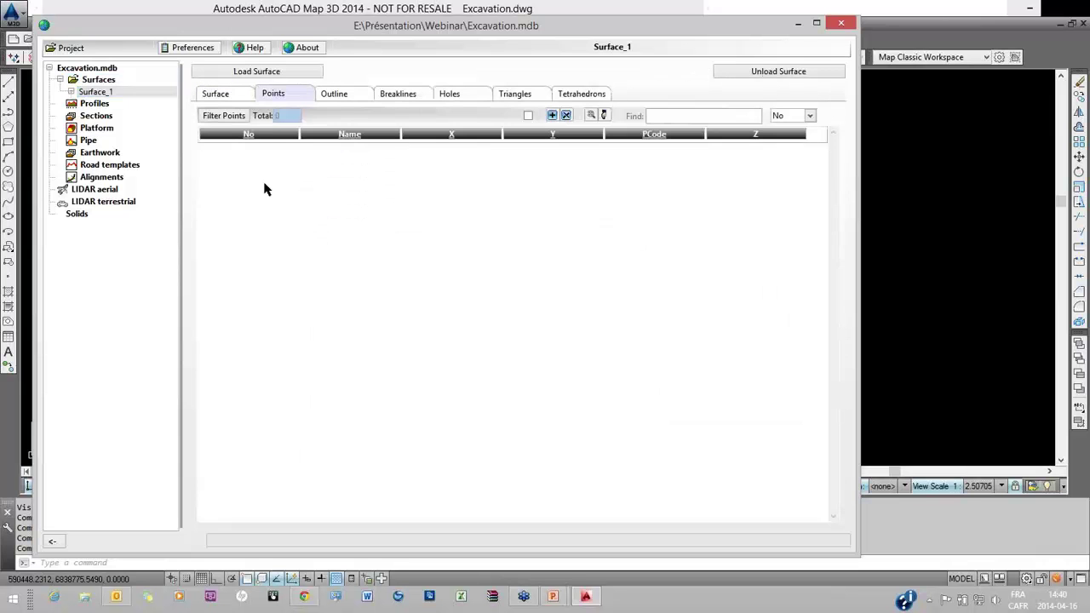
Window-select the whole excavation point cloud to load 22501 points into Surface_1.
{"action": "right_click", "coordinate": [339, 204]}
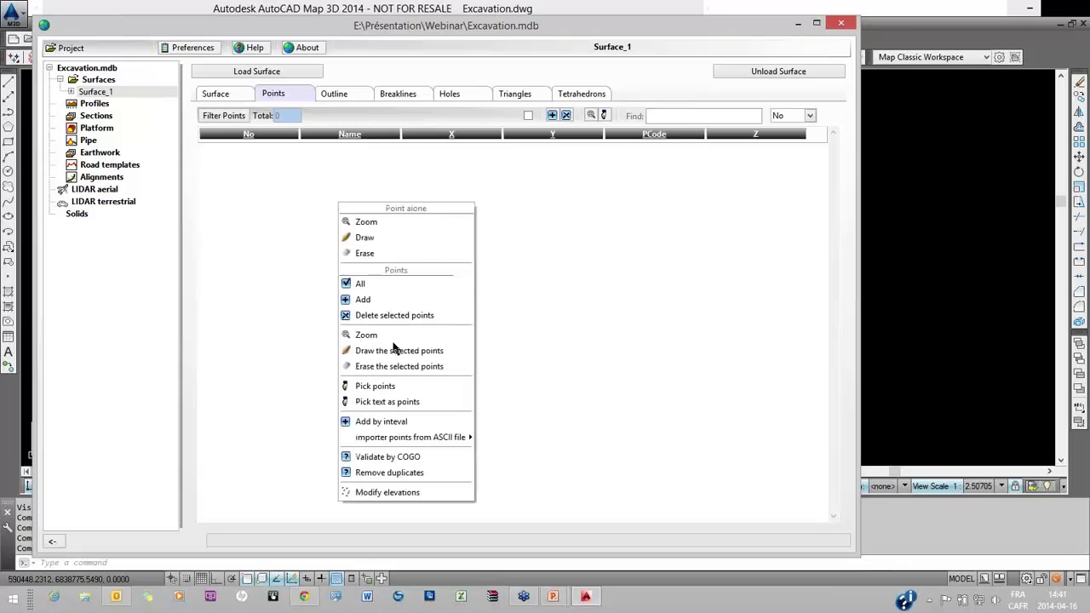
{"action": "mouse_move", "coordinate": [457, 441]}
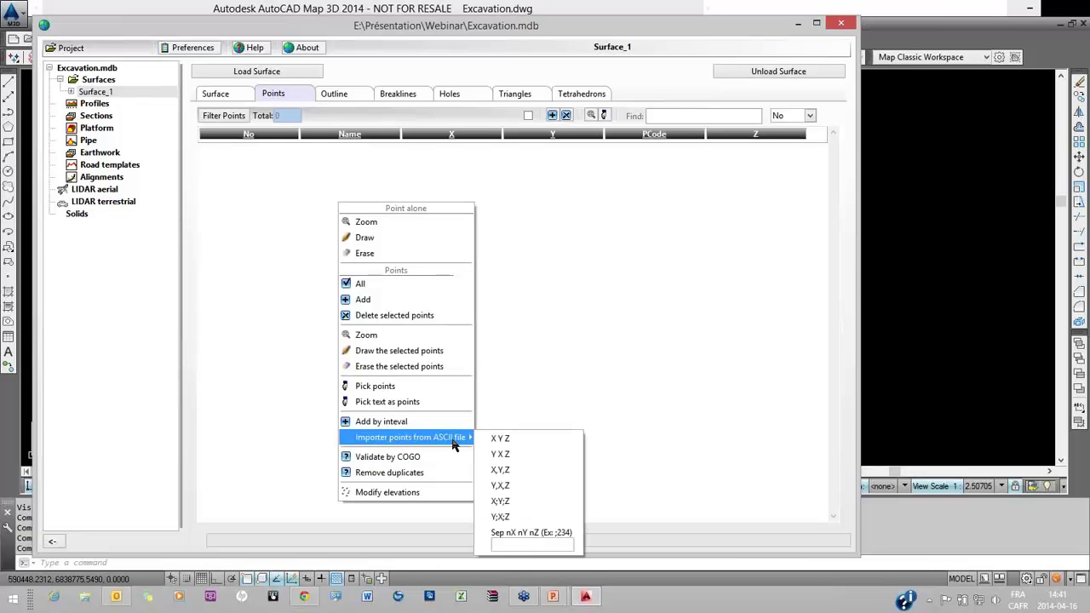
{"action": "left_click", "coordinate": [383, 391]}
{"action": "left_click", "coordinate": [292, 142]}
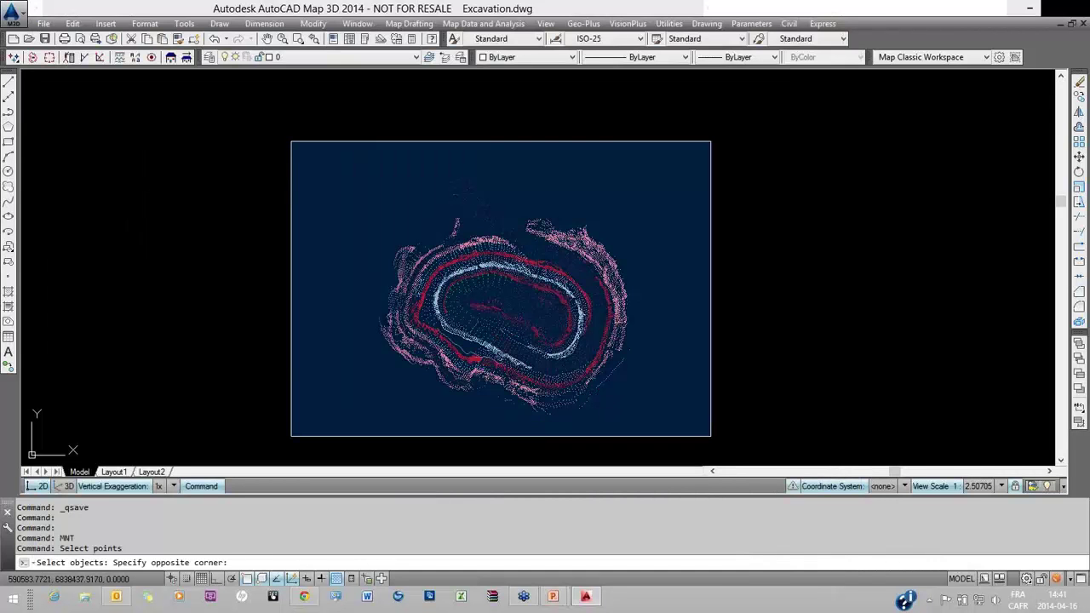
{"action": "left_click", "coordinate": [711, 435]}
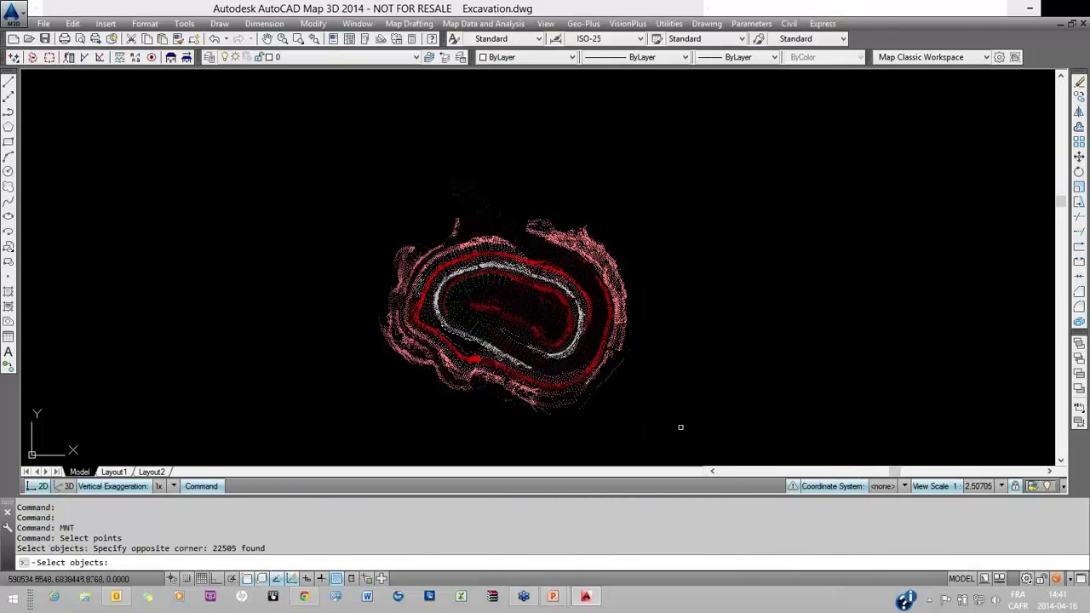
{"action": "key", "text": "Return"}
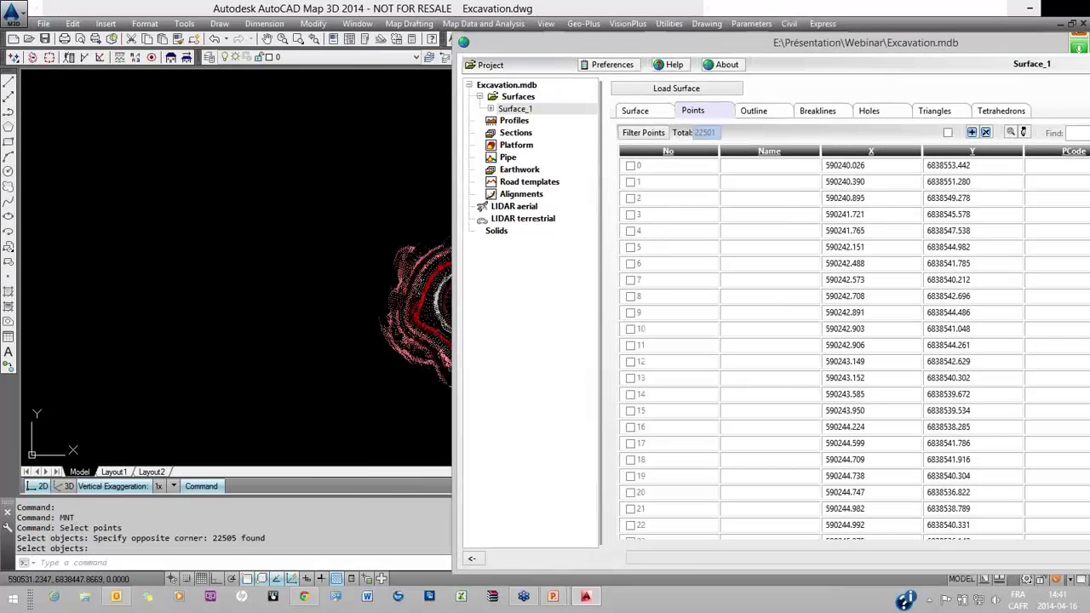
{"action": "scroll", "coordinate": [362, 332], "scroll_direction": "up", "scroll_amount": 3}
{"action": "scroll", "coordinate": [362, 332], "scroll_direction": "up", "scroll_amount": 5}
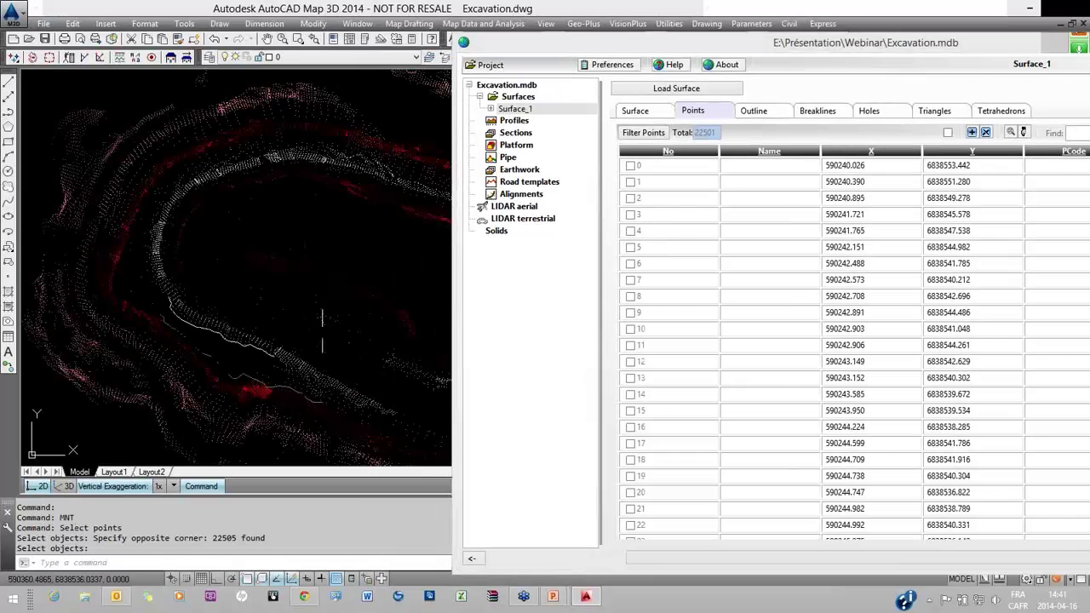
Show Surface_1's Breaklines list and shift the surface window to the left.
{"action": "left_click", "coordinate": [822, 114]}
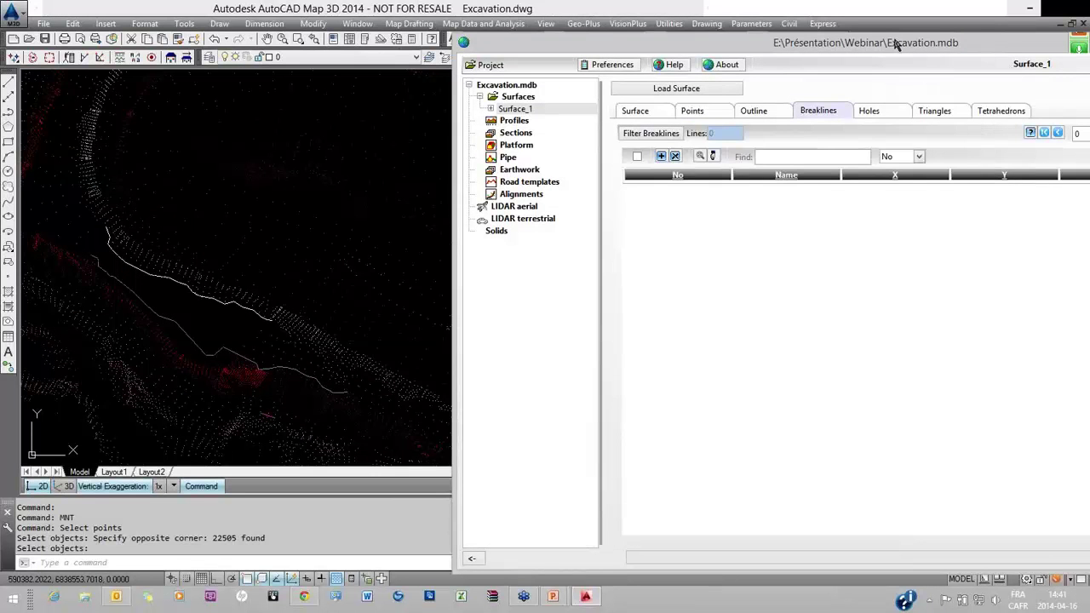
{"action": "left_click_drag", "start_coordinate": [896, 44], "coordinate": [835, 54]}
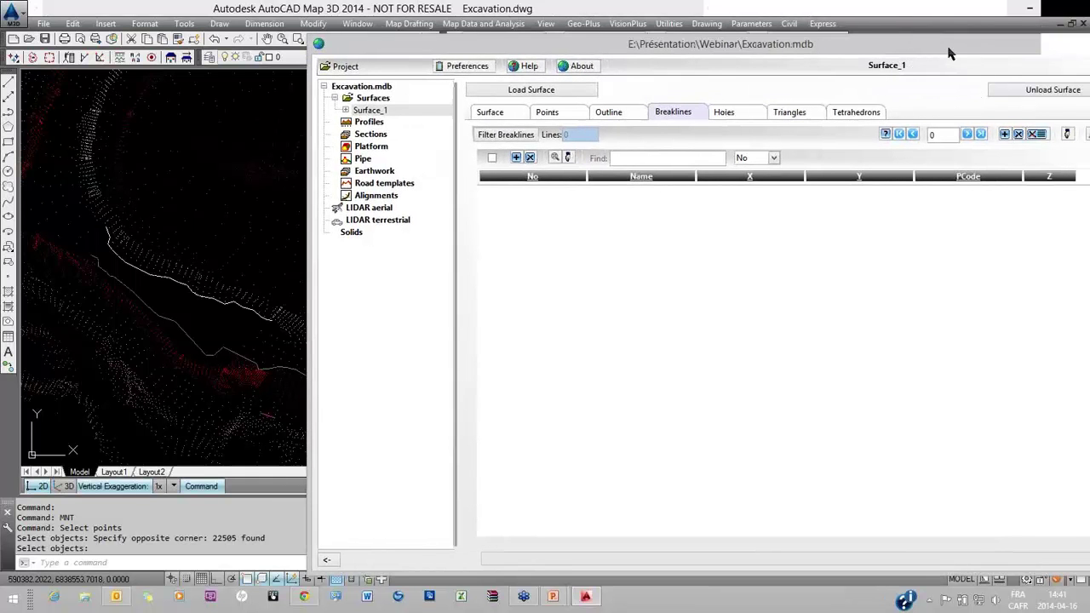
{"action": "left_click_drag", "start_coordinate": [949, 53], "coordinate": [871, 56]}
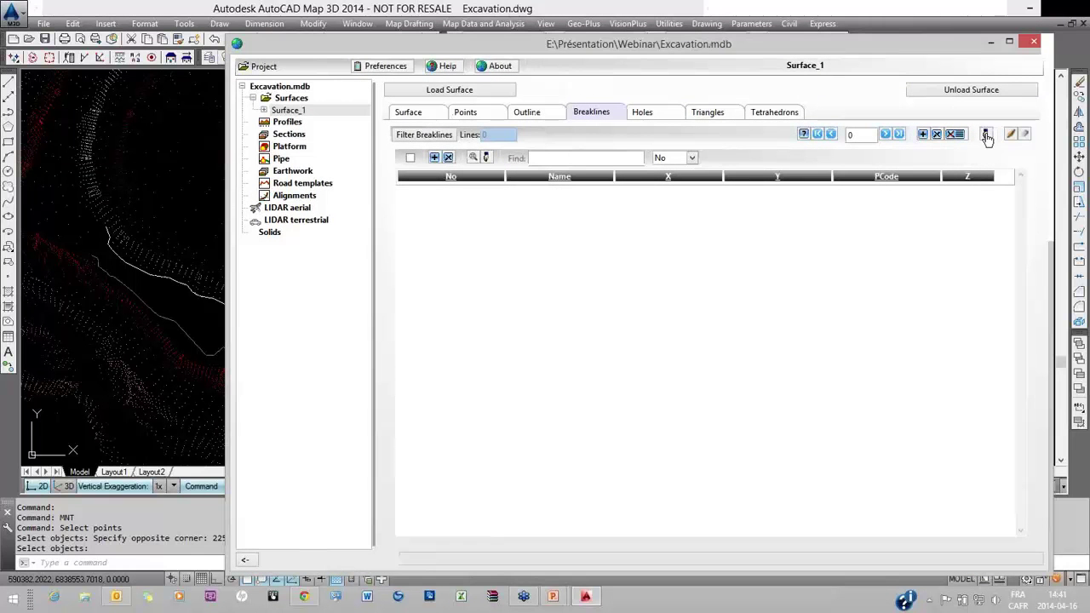
Add the five drawn polylines to Surface_1 as breaklines, then open its Drawing page.
{"action": "left_click", "coordinate": [986, 136]}
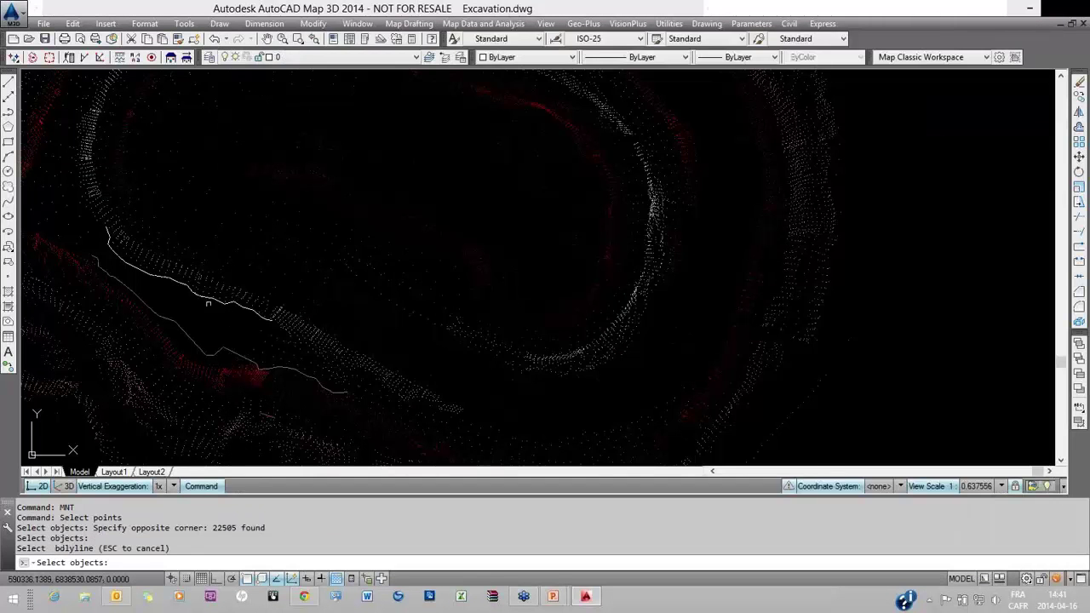
{"action": "left_click", "coordinate": [214, 300]}
{"action": "left_click", "coordinate": [211, 300]}
{"action": "scroll", "coordinate": [209, 300], "scroll_direction": "up", "scroll_amount": 10}
{"action": "left_click", "coordinate": [210, 300]}
{"action": "scroll", "coordinate": [219, 260], "scroll_direction": "down", "scroll_amount": 8}
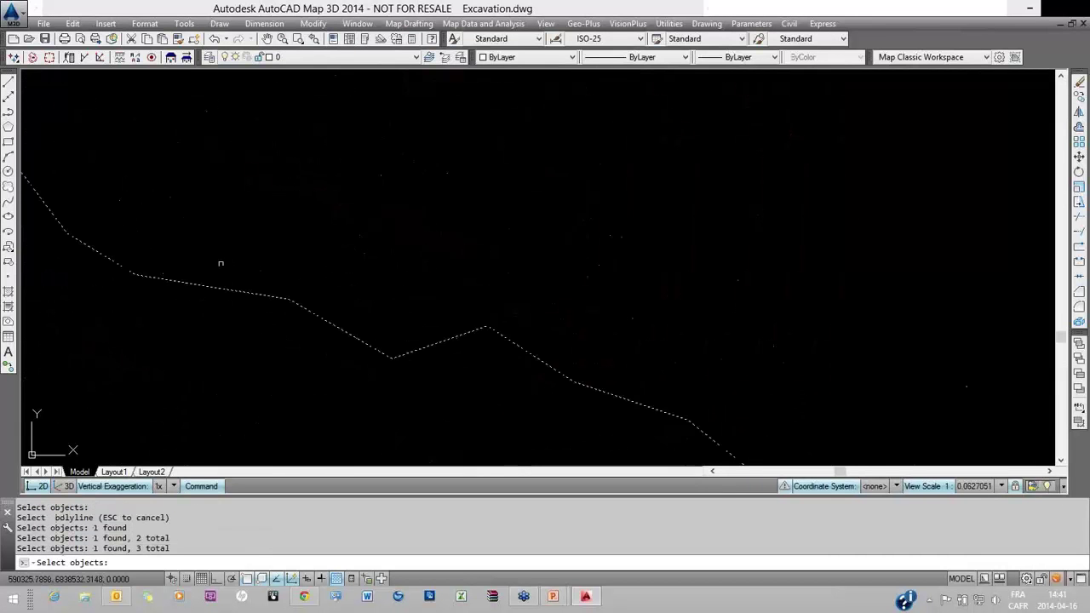
{"action": "left_click", "coordinate": [181, 368]}
{"action": "scroll", "coordinate": [238, 358], "scroll_direction": "up", "scroll_amount": 6}
{"action": "left_click", "coordinate": [298, 362]}
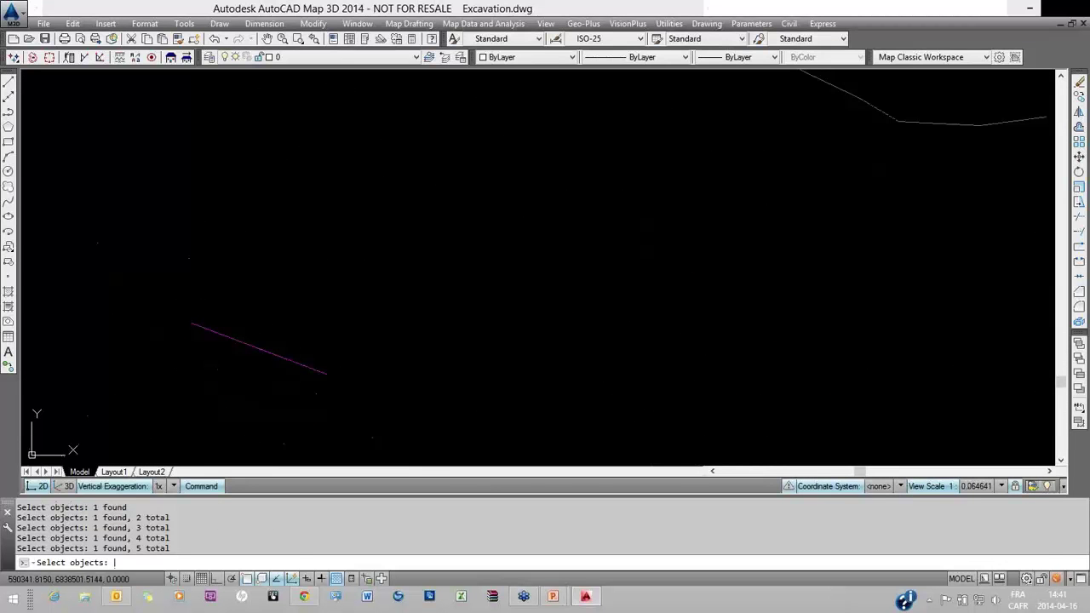
{"action": "key", "text": "Return"}
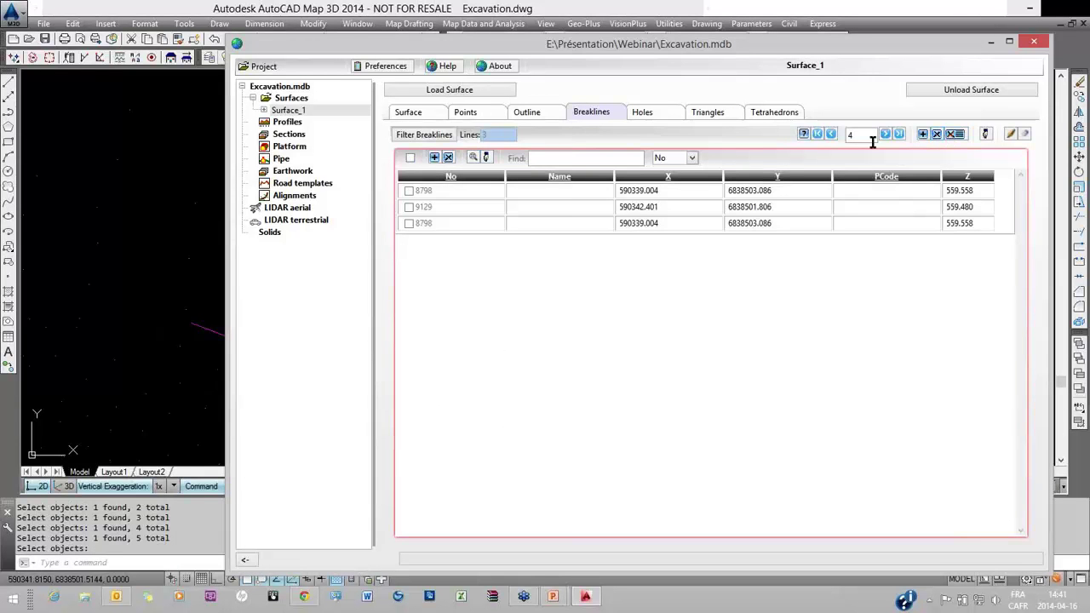
{"action": "left_click", "coordinate": [830, 134]}
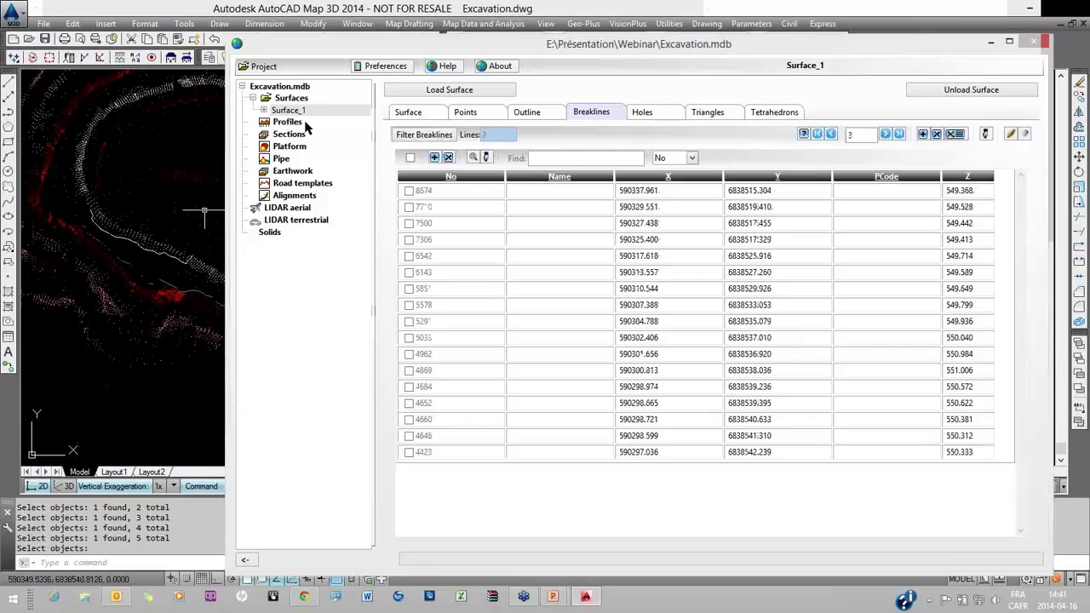
{"action": "left_click", "coordinate": [264, 112]}
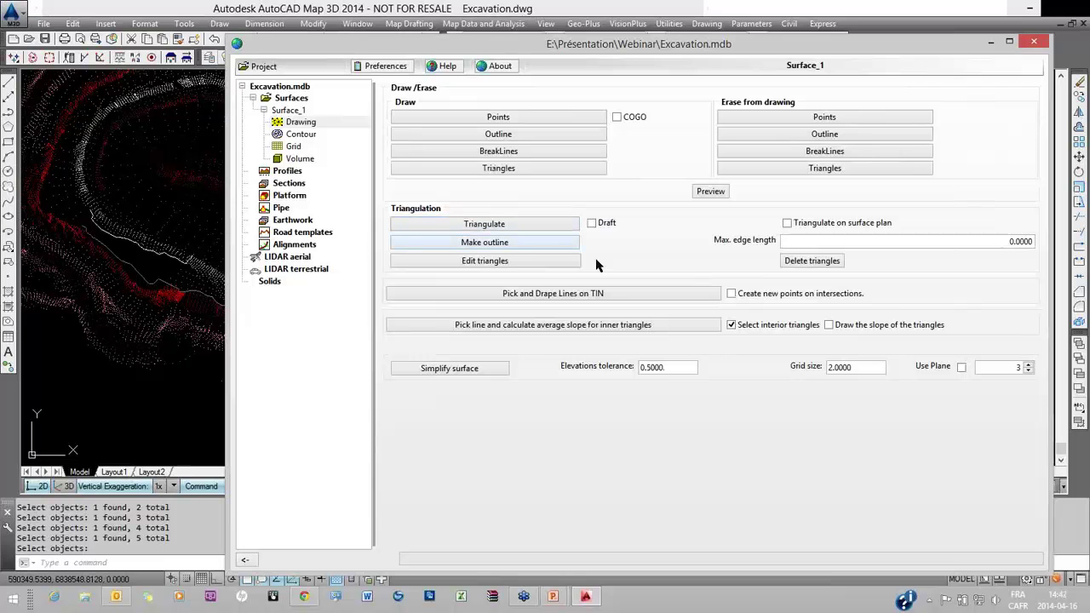
Retriangulate Surface_1 with a maximum edge length of 25 and check the refreshed 3-D preview.
{"action": "left_click", "coordinate": [710, 191]}
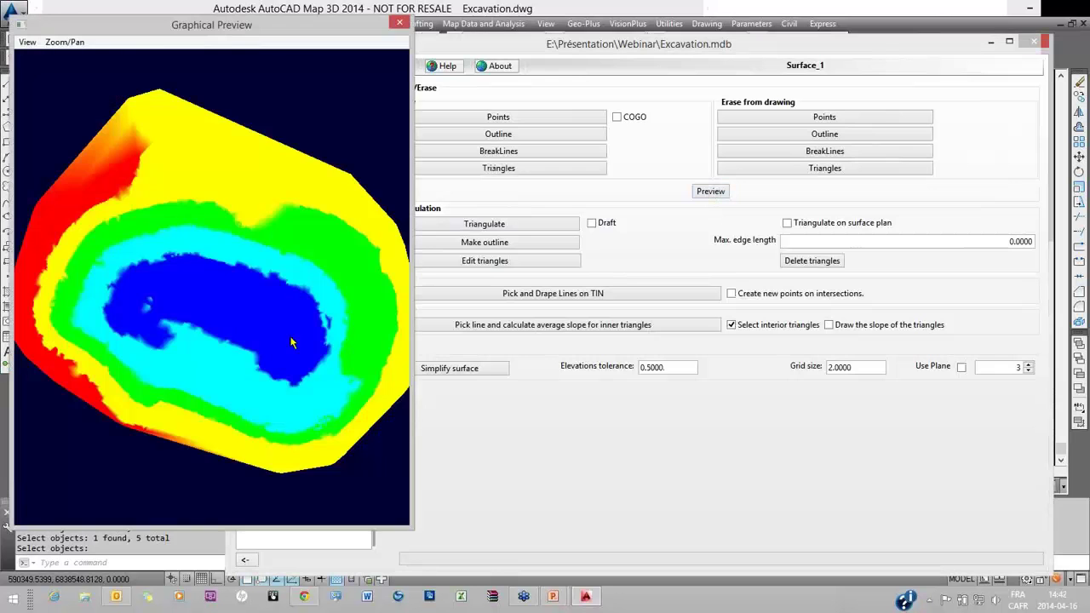
{"action": "left_click_drag", "start_coordinate": [291, 342], "coordinate": [282, 397]}
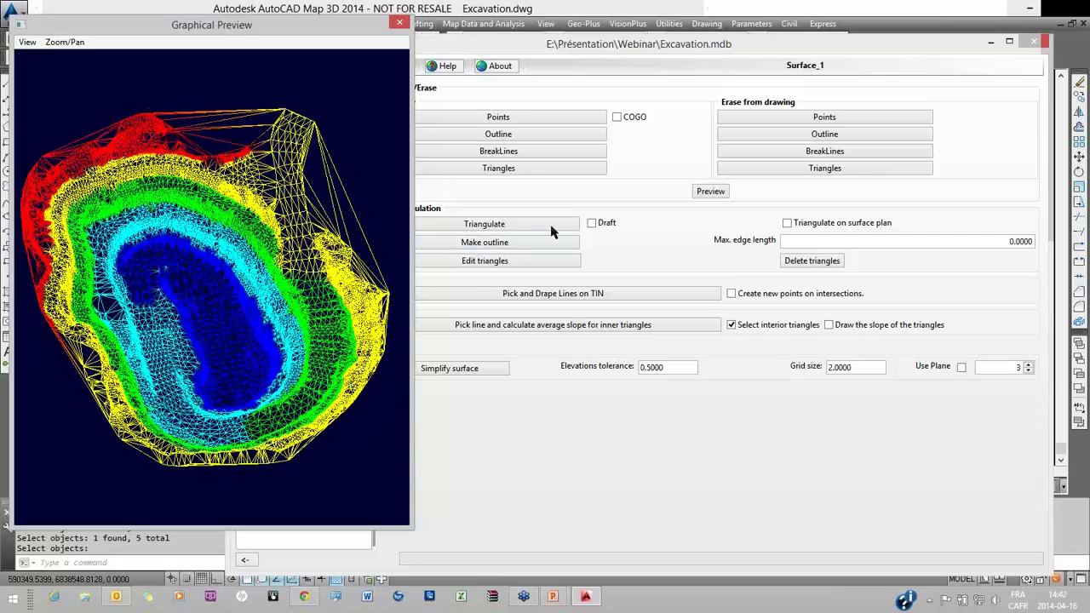
{"action": "left_click", "coordinate": [928, 245]}
{"action": "type", "text": "25"}
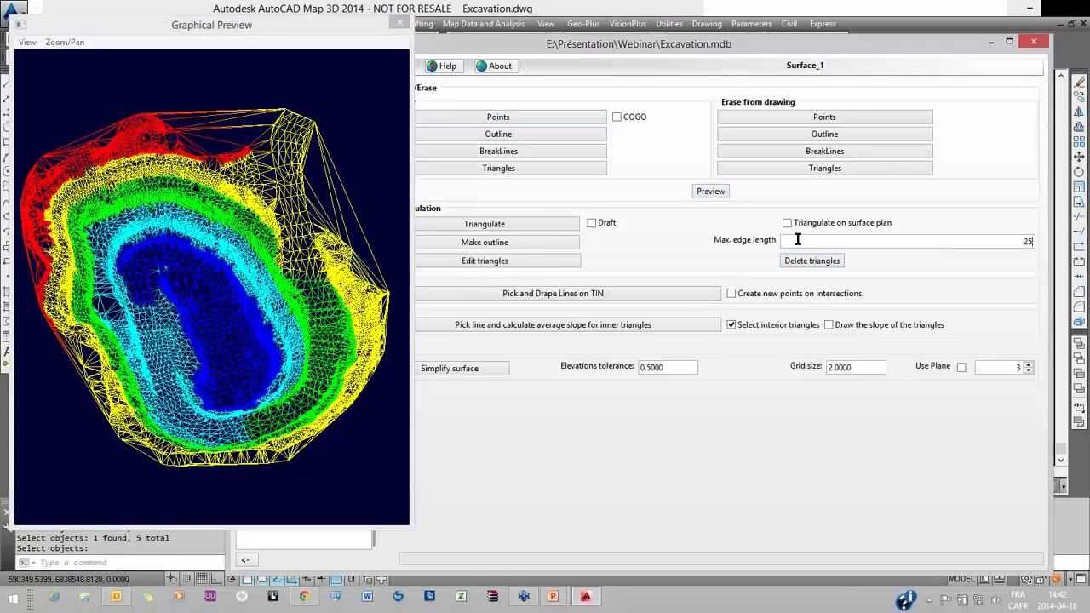
{"action": "left_click", "coordinate": [551, 247]}
{"action": "left_click", "coordinate": [710, 191]}
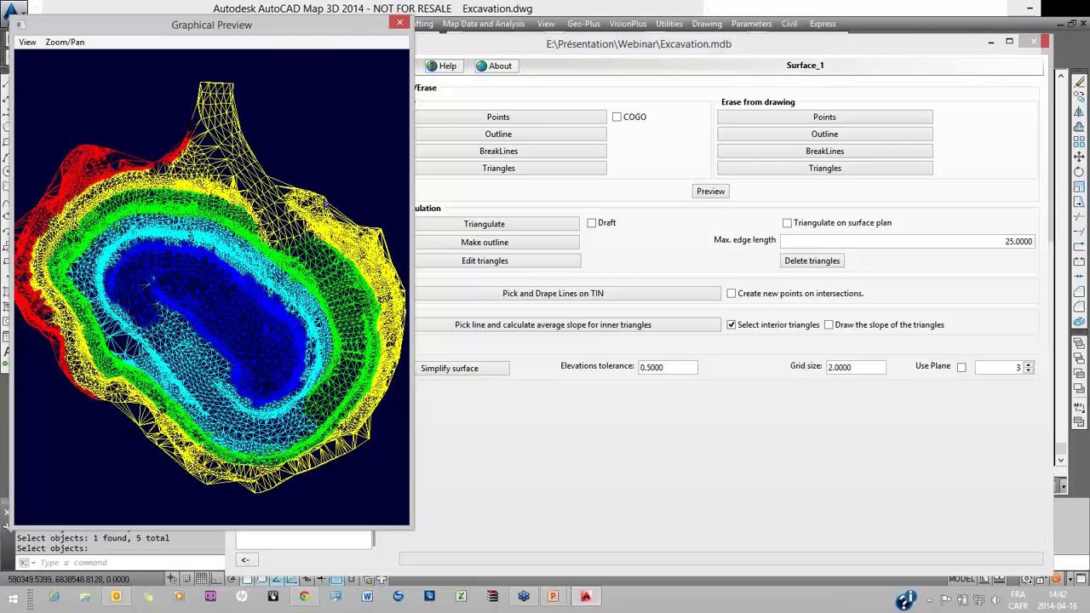
{"action": "left_click", "coordinate": [401, 23]}
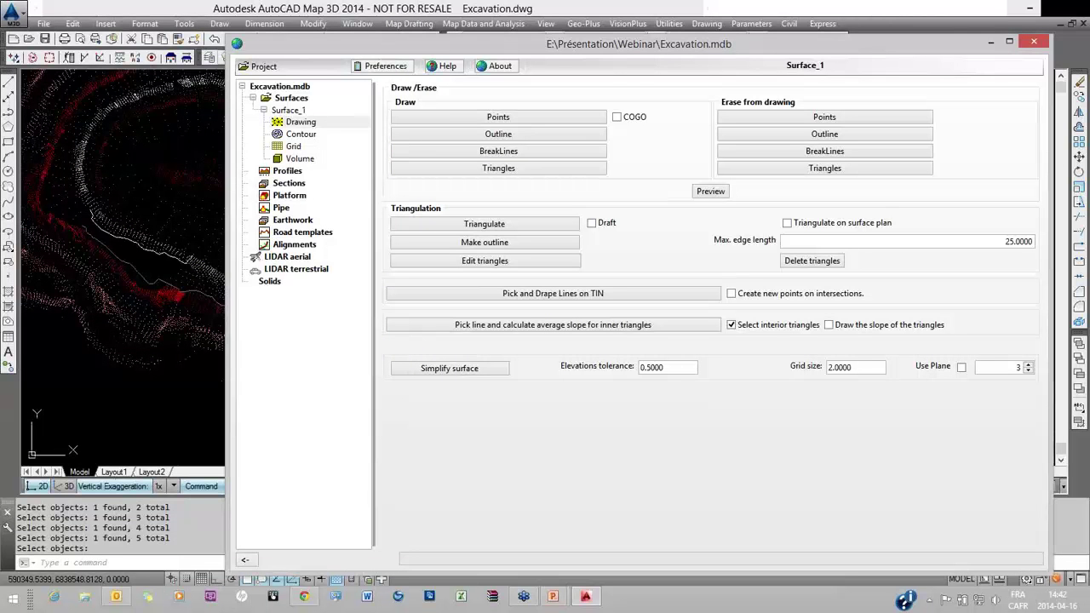
Move the surface window left to bring the full project window into view.
{"action": "scroll", "coordinate": [217, 254], "scroll_direction": "down", "scroll_amount": 5}
{"action": "scroll", "coordinate": [226, 349], "scroll_direction": "up", "scroll_amount": 3}
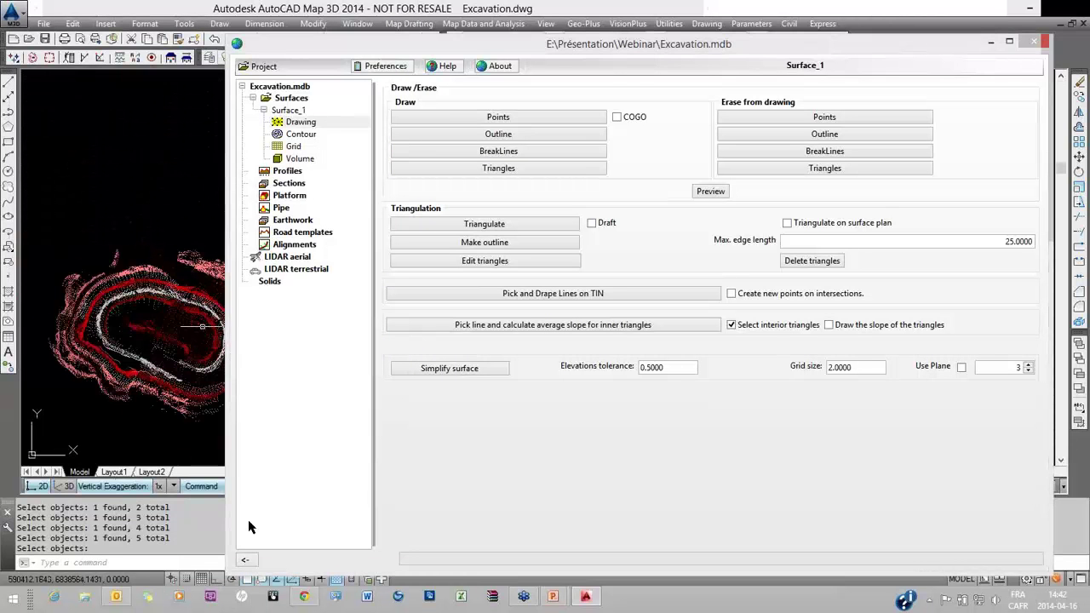
{"action": "left_click", "coordinate": [269, 45]}
{"action": "left_click_drag", "start_coordinate": [269, 45], "coordinate": [63, 49]}
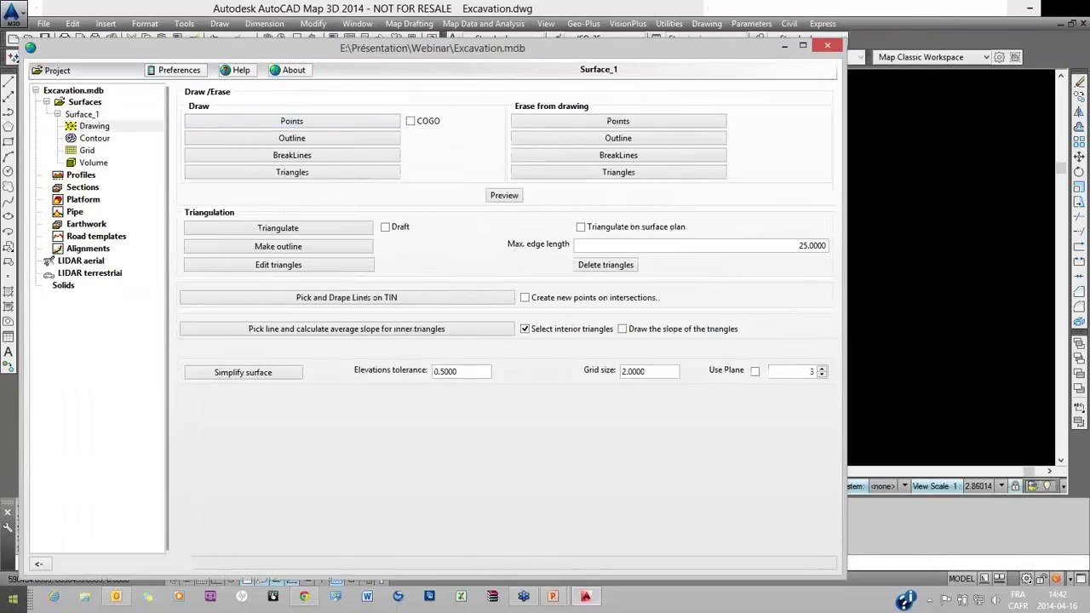
{"action": "scroll", "coordinate": [402, 309], "scroll_direction": "down", "scroll_amount": 4}
{"action": "scroll", "coordinate": [511, 389], "scroll_direction": "up", "scroll_amount": 3}
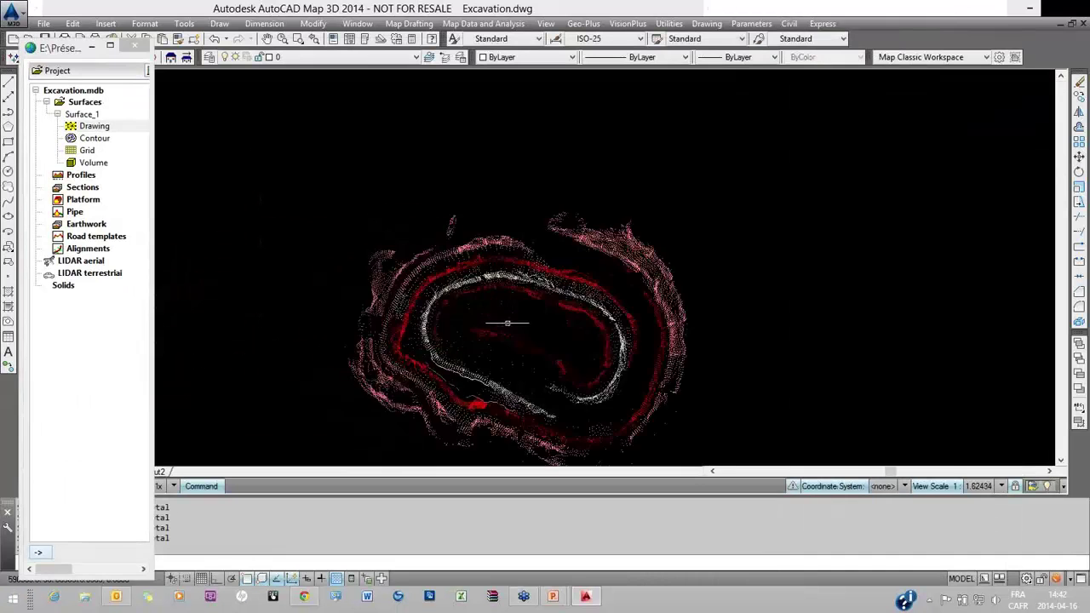
{"action": "scroll", "coordinate": [565, 189], "scroll_direction": "up", "scroll_amount": 2}
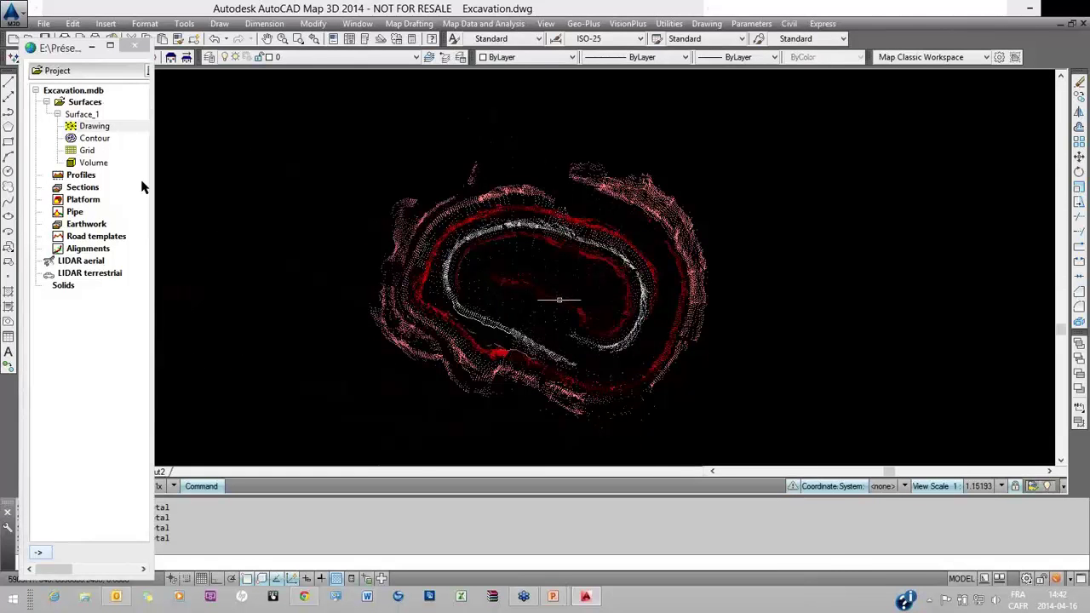
Set Surface_1's contours to minimum altitude 525, primary interval 10, secondary interval 2.
{"action": "left_click", "coordinate": [94, 138]}
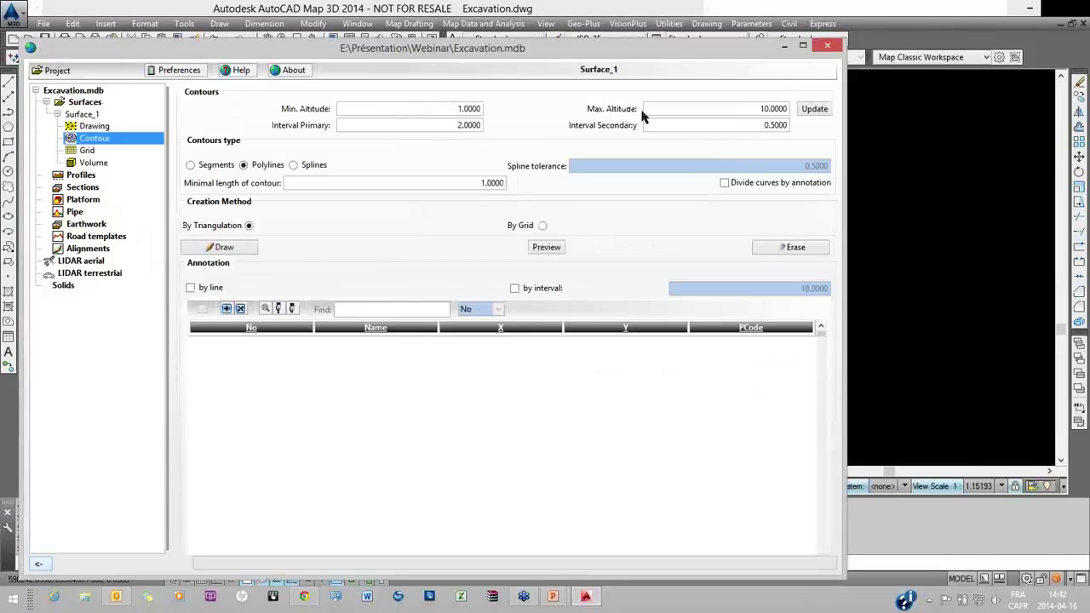
{"action": "double_click", "coordinate": [431, 109]}
{"action": "type", "text": "525"}
{"action": "key", "text": "Tab"}
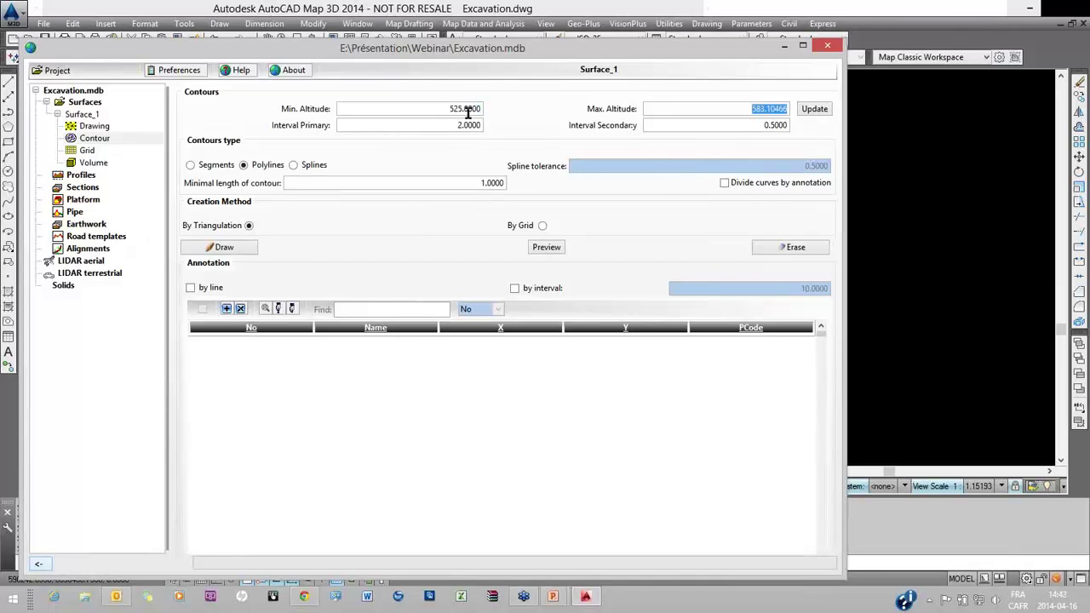
{"action": "double_click", "coordinate": [445, 129]}
{"action": "type", "text": "10"}
{"action": "double_click", "coordinate": [739, 126]}
{"action": "type", "text": "2"}
{"action": "key", "text": "Tab"}
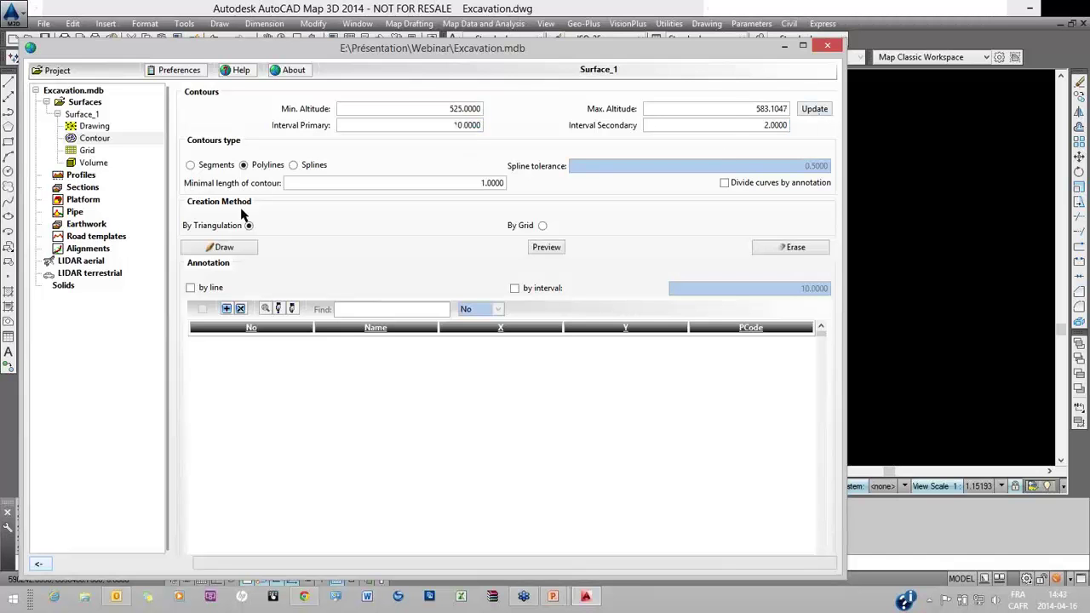
Draw the contour lines into the drawing, inspect them, and restore the project window.
{"action": "left_click", "coordinate": [215, 248]}
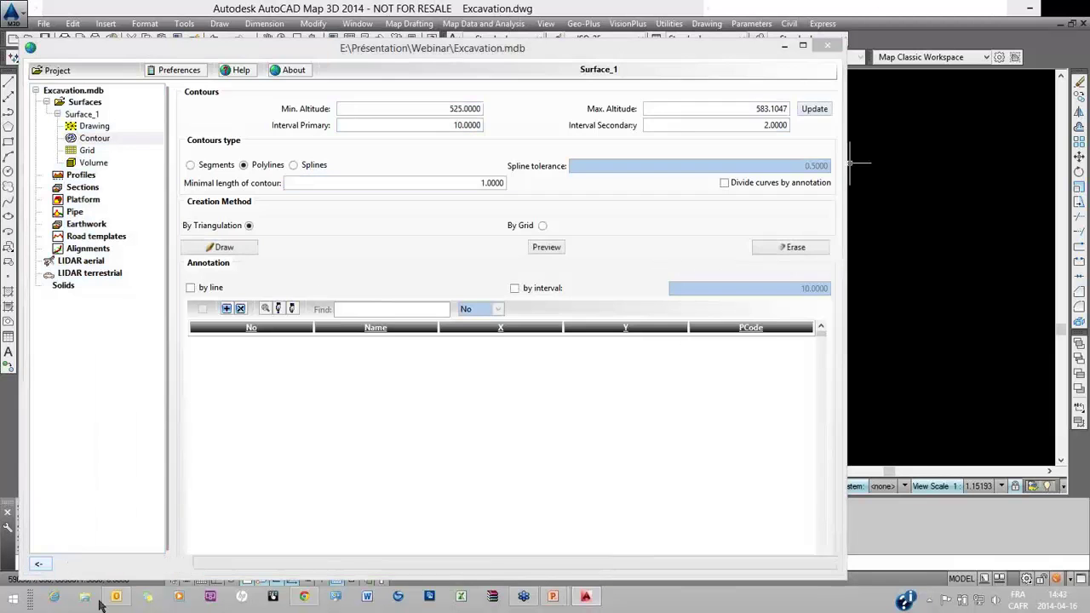
{"action": "left_click", "coordinate": [40, 565]}
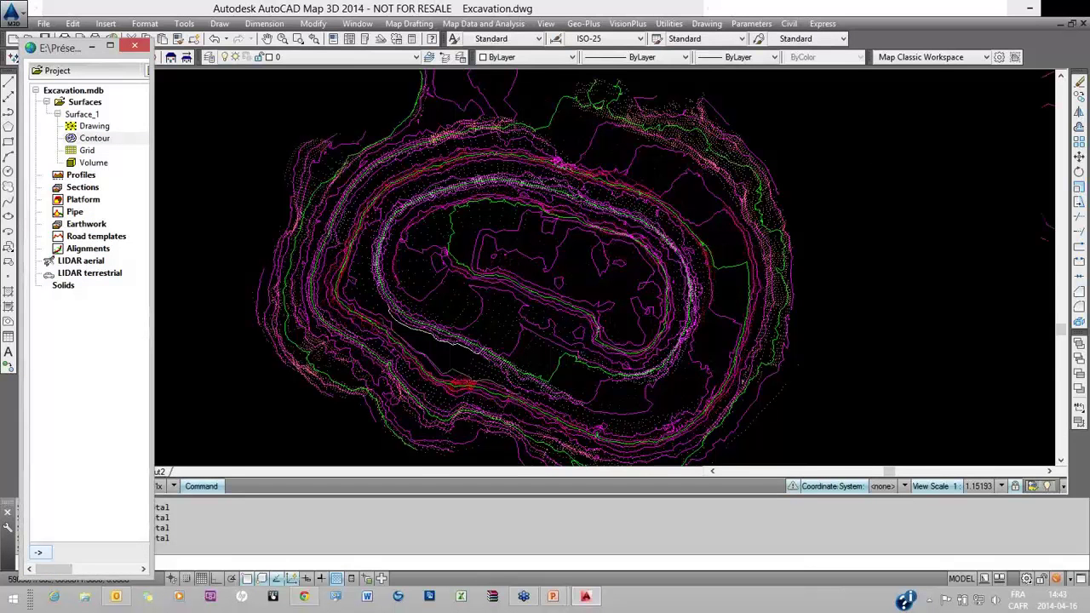
{"action": "scroll", "coordinate": [458, 370], "scroll_direction": "up", "scroll_amount": 5}
{"action": "scroll", "coordinate": [433, 294], "scroll_direction": "down", "scroll_amount": 5}
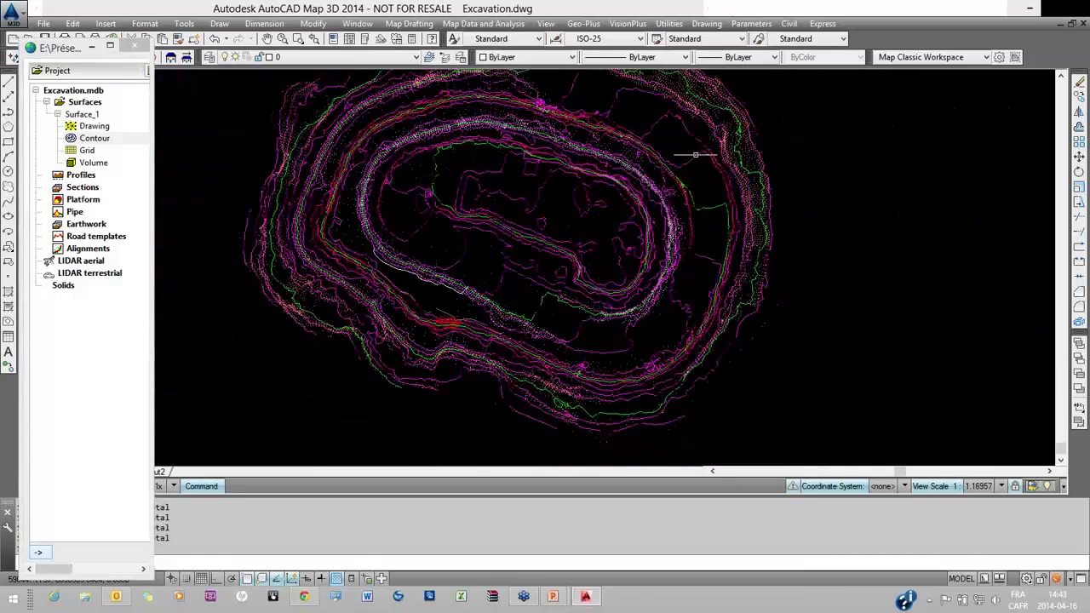
{"action": "scroll", "coordinate": [696, 155], "scroll_direction": "down", "scroll_amount": 2}
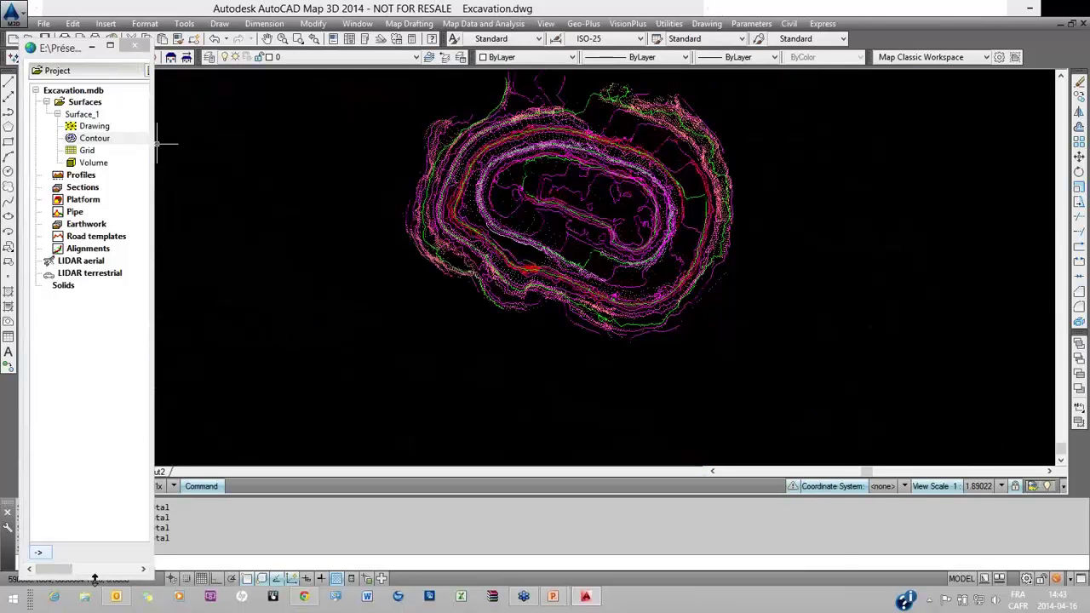
{"action": "left_click", "coordinate": [97, 141]}
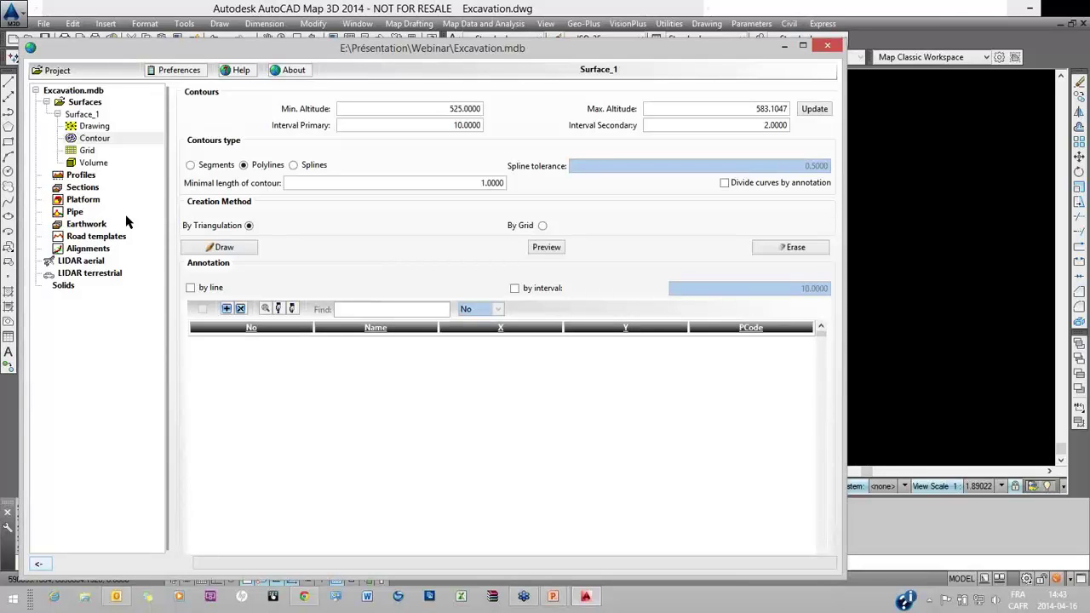
From Surface_1's Drawing page, draw its outline around the excavation points as a polyline.
{"action": "left_click", "coordinate": [91, 163]}
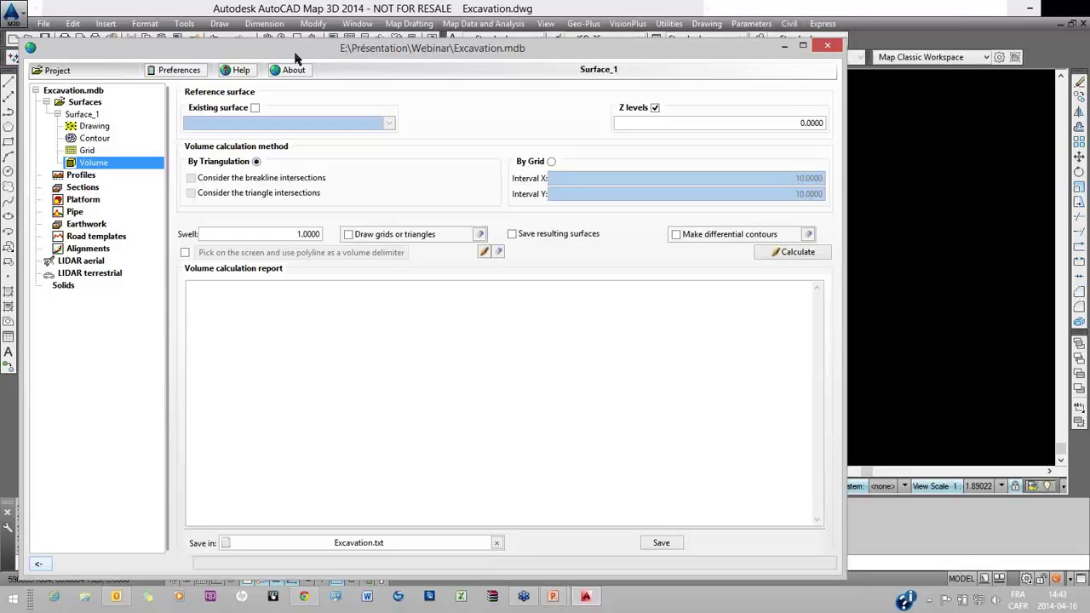
{"action": "left_click", "coordinate": [82, 105]}
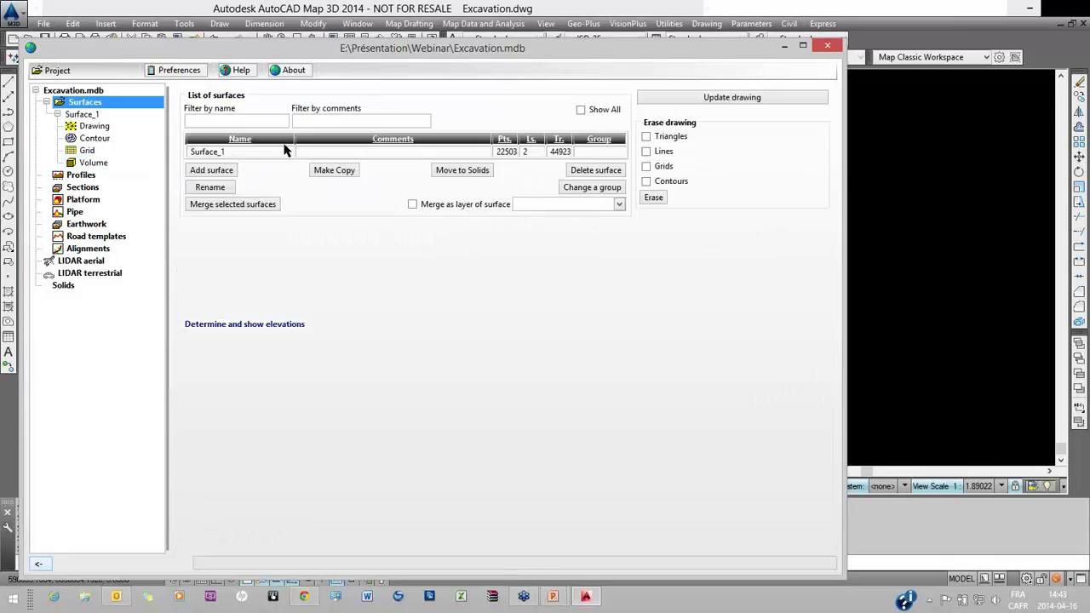
{"action": "left_click", "coordinate": [94, 125]}
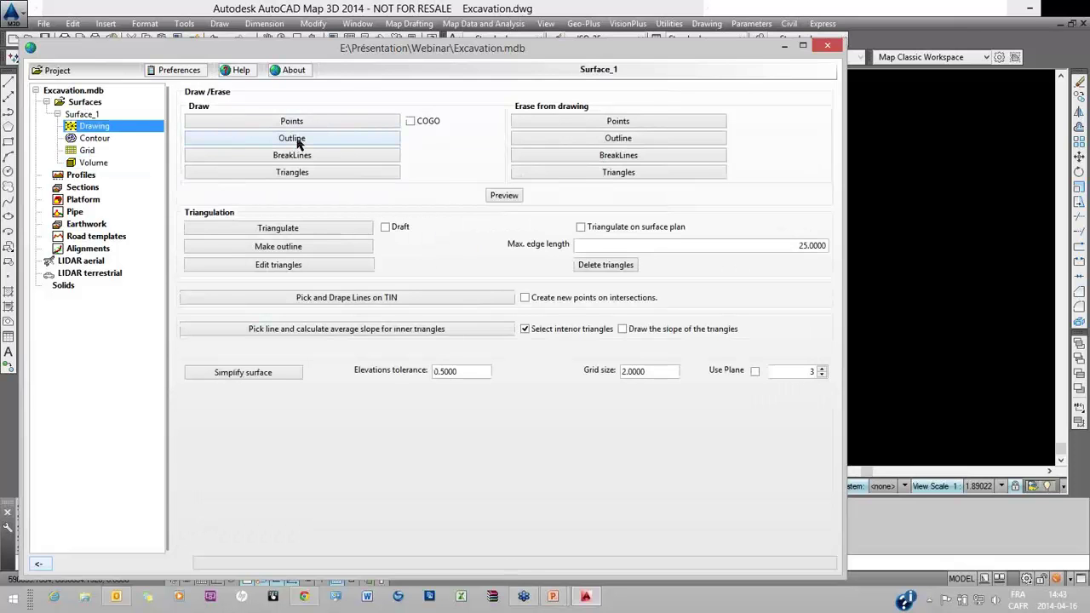
{"action": "left_click", "coordinate": [294, 140]}
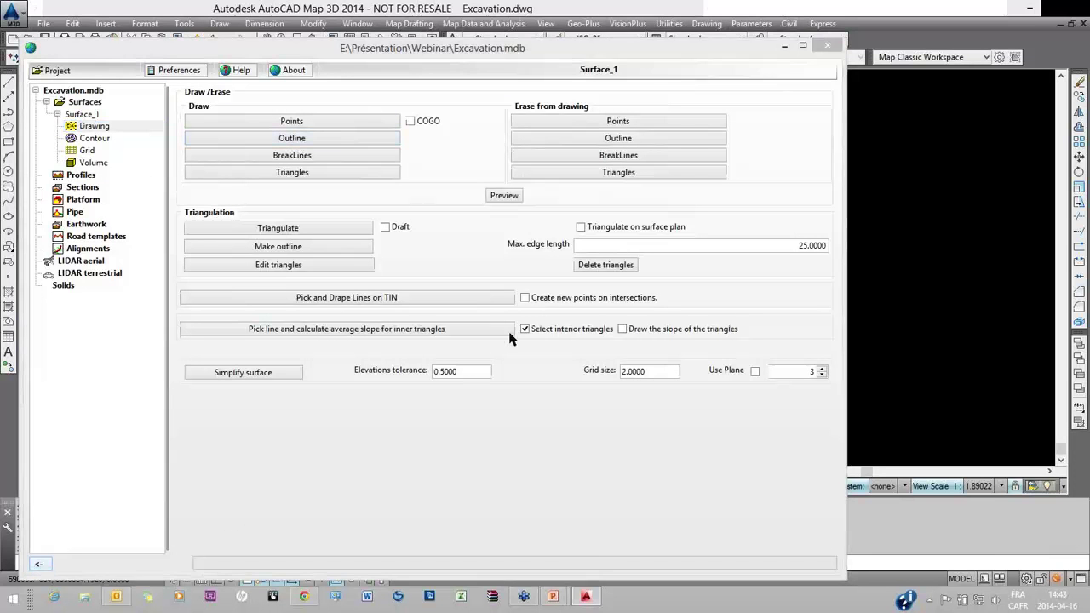
{"action": "left_click", "coordinate": [94, 138]}
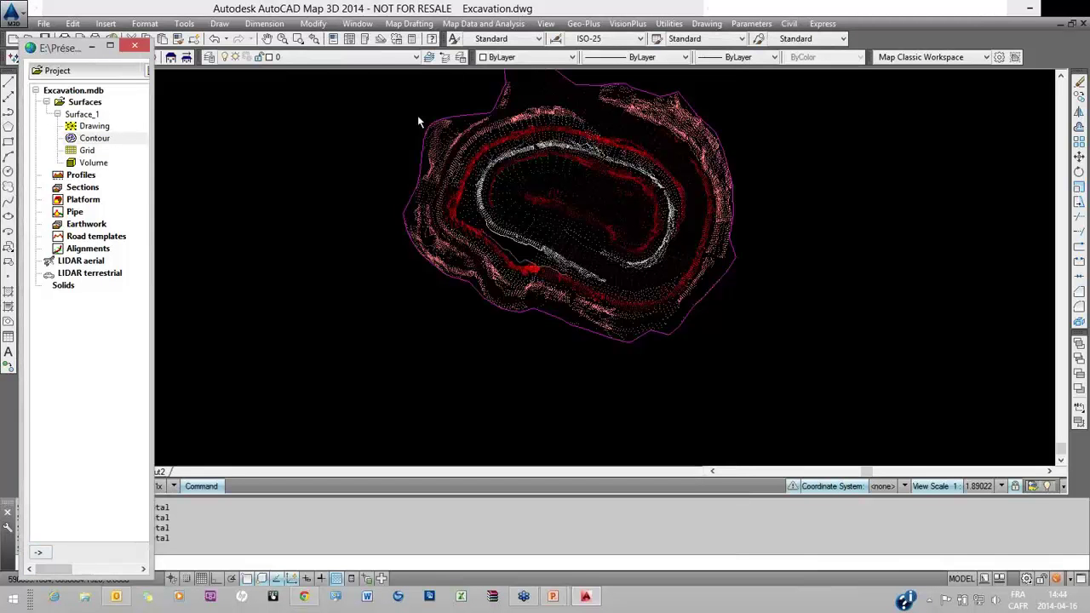
{"action": "left_click", "coordinate": [39, 552]}
{"action": "left_click", "coordinate": [87, 103]}
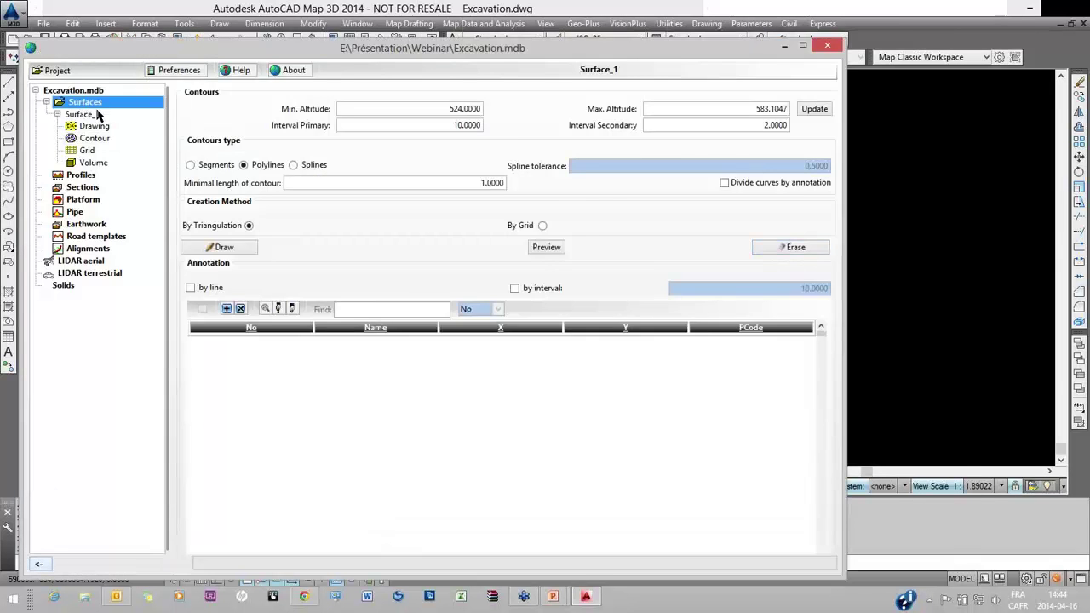
Add Surface_2 and fill its outline from the magenta boundary polyline.
{"action": "right_click", "coordinate": [85, 103]}
{"action": "left_click", "coordinate": [108, 120]}
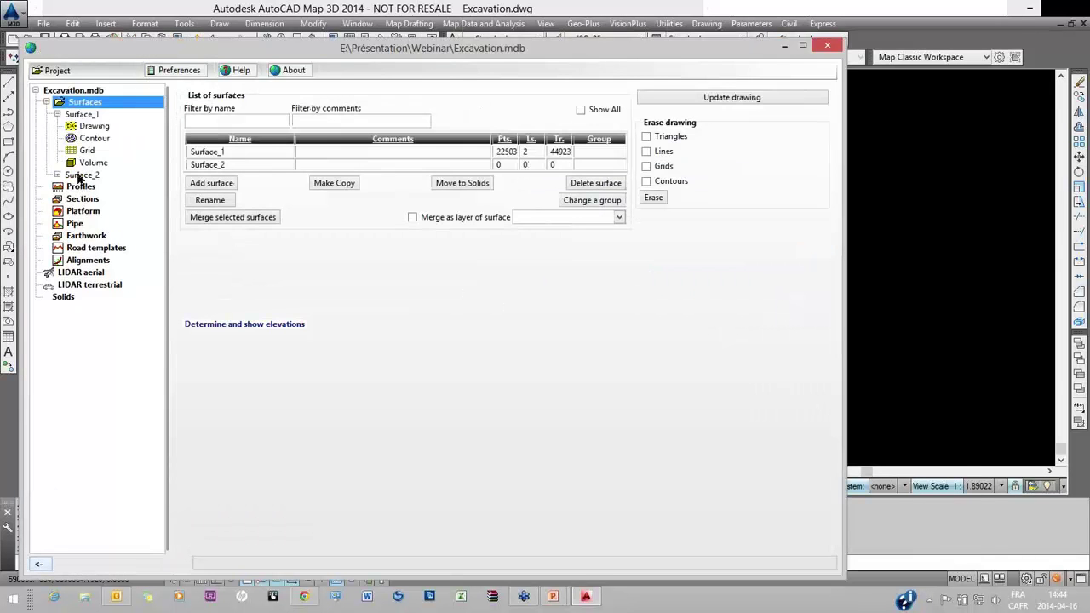
{"action": "left_click", "coordinate": [81, 174]}
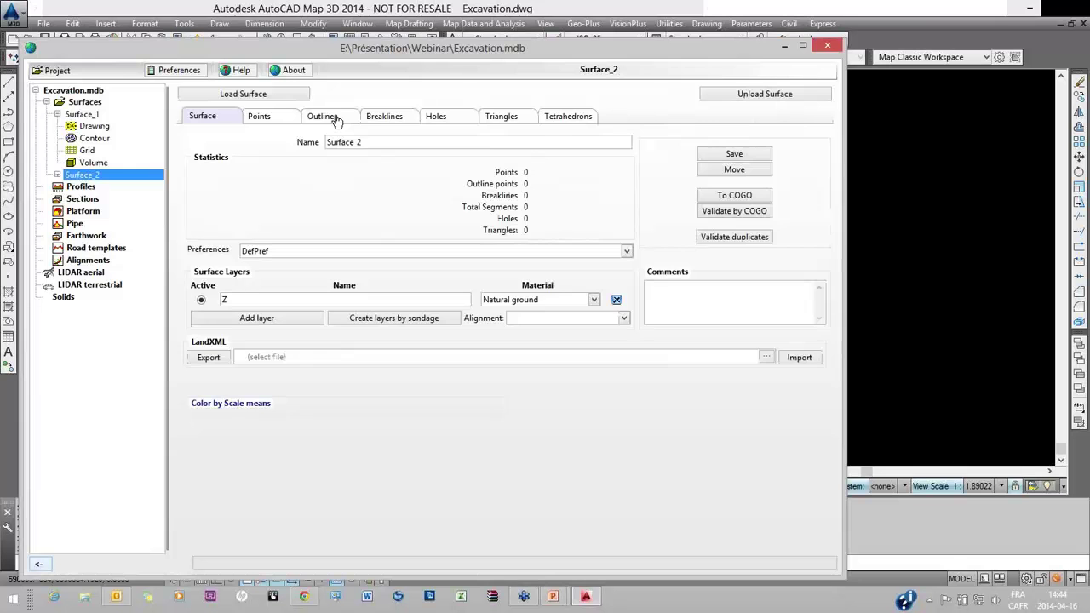
{"action": "left_click", "coordinate": [331, 117]}
{"action": "right_click", "coordinate": [339, 207]}
{"action": "left_click", "coordinate": [366, 336]}
{"action": "left_click", "coordinate": [421, 171]}
{"action": "key", "text": "Return"}
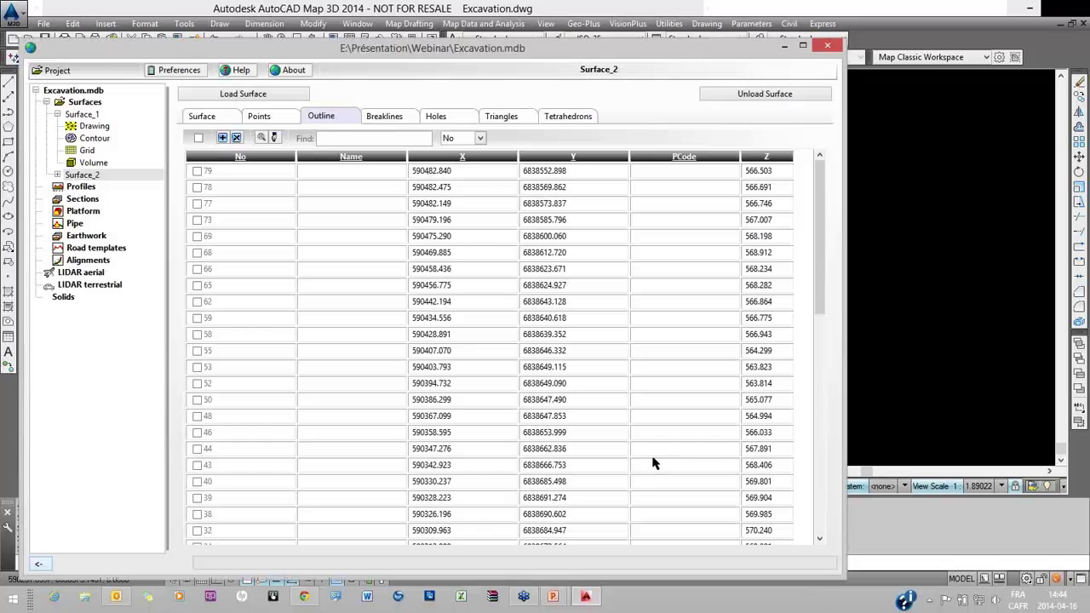
Preview Surface_2 in 3D and check its 81 points and 82 outline points.
{"action": "left_click", "coordinate": [57, 174]}
{"action": "left_click", "coordinate": [84, 188]}
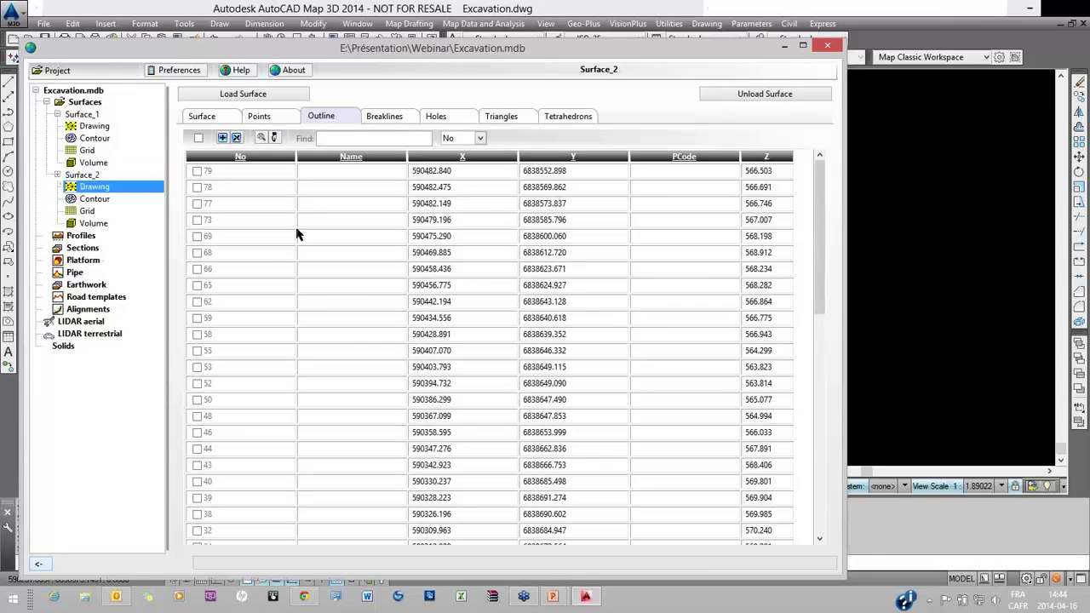
{"action": "left_click", "coordinate": [505, 196]}
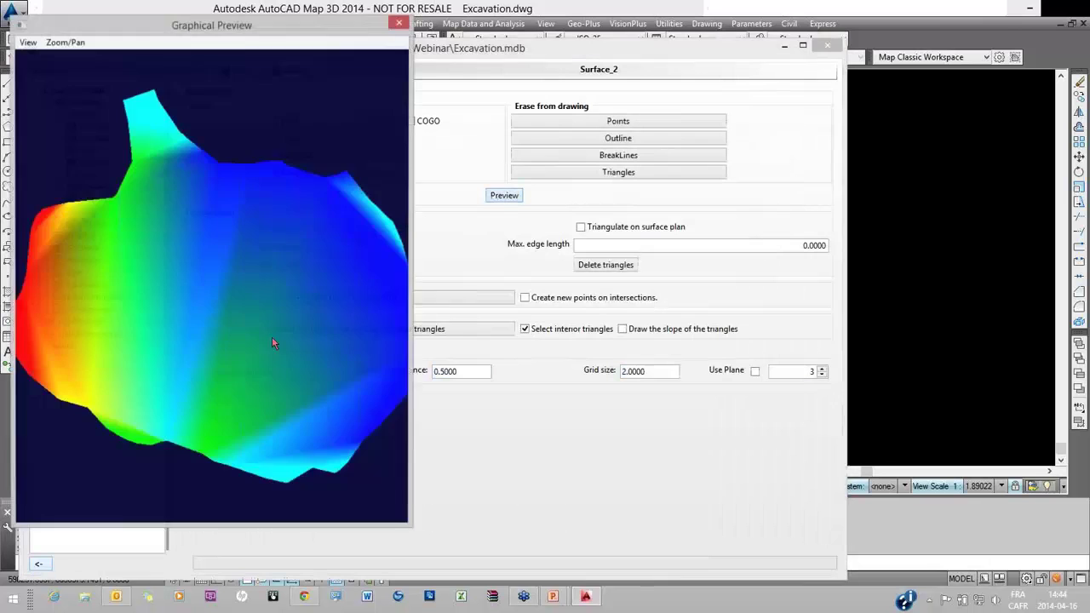
{"action": "left_click_drag", "start_coordinate": [252, 339], "coordinate": [223, 251]}
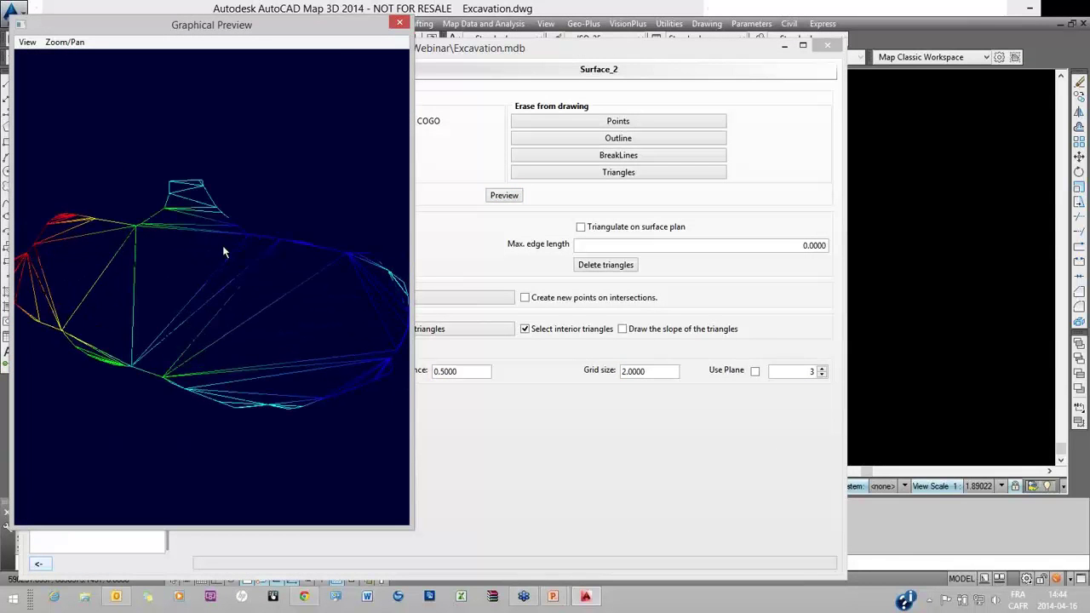
{"action": "left_click", "coordinate": [395, 18]}
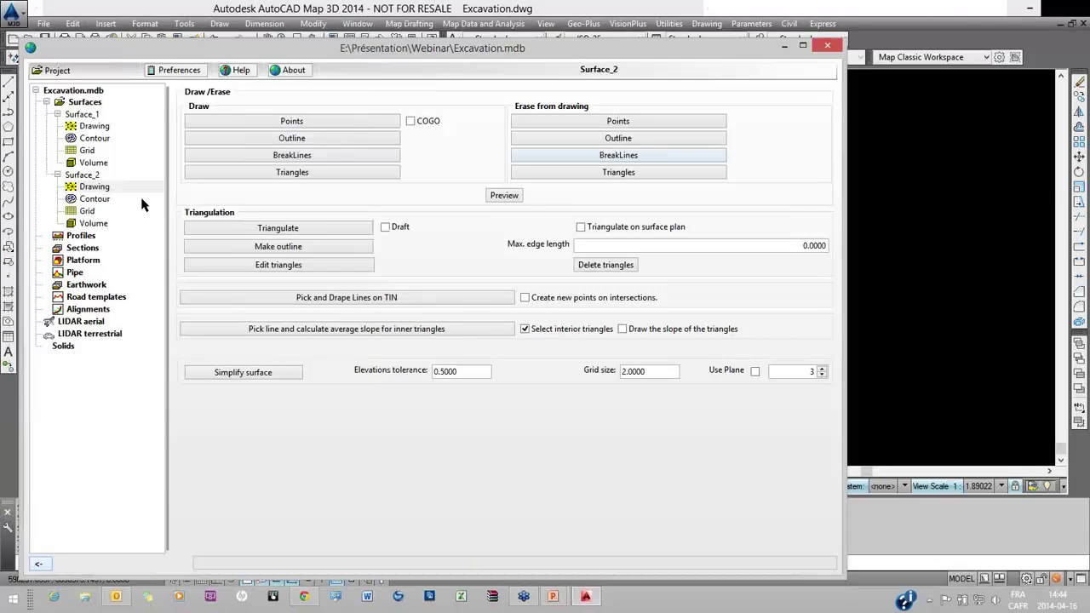
{"action": "left_click", "coordinate": [83, 175]}
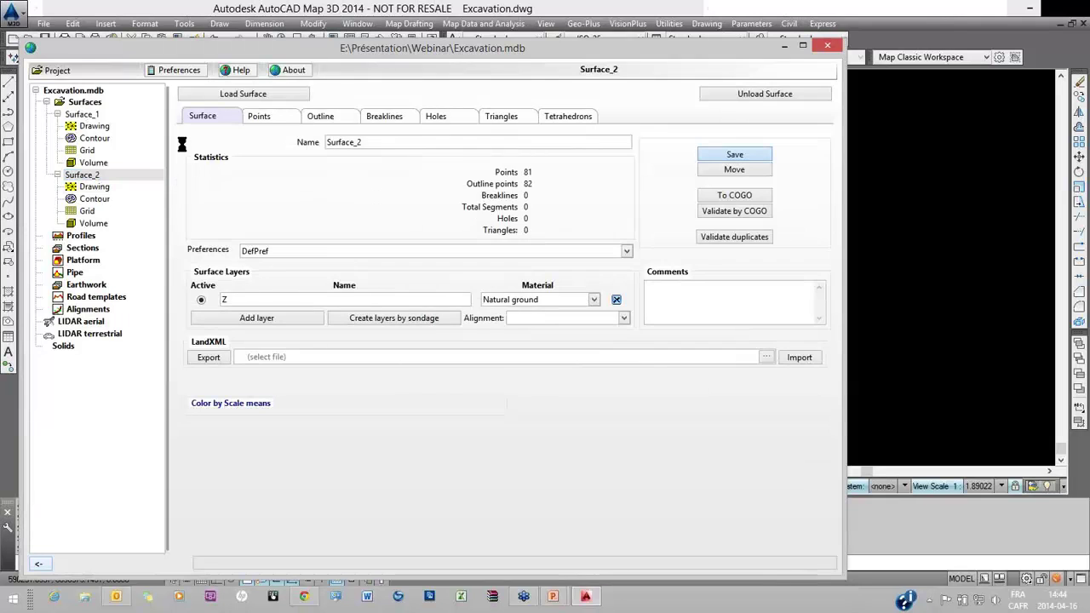
{"action": "left_click", "coordinate": [93, 161]}
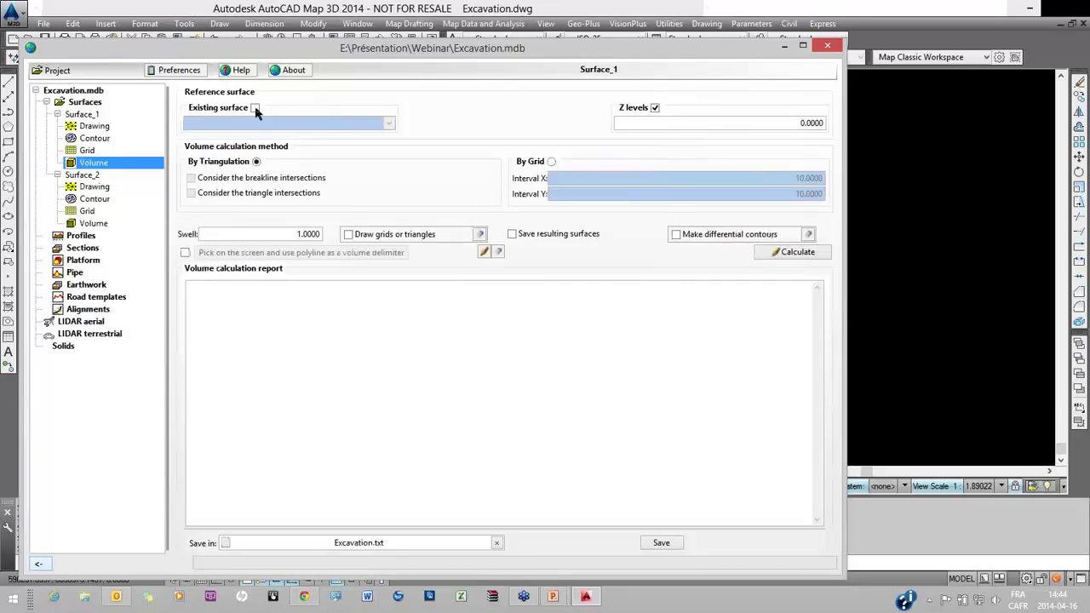
Calculate Surface_1's volume against Surface_1 with resulting surfaces saved, giving zero excavation and fill.
{"action": "left_click", "coordinate": [255, 108]}
{"action": "left_click", "coordinate": [290, 124]}
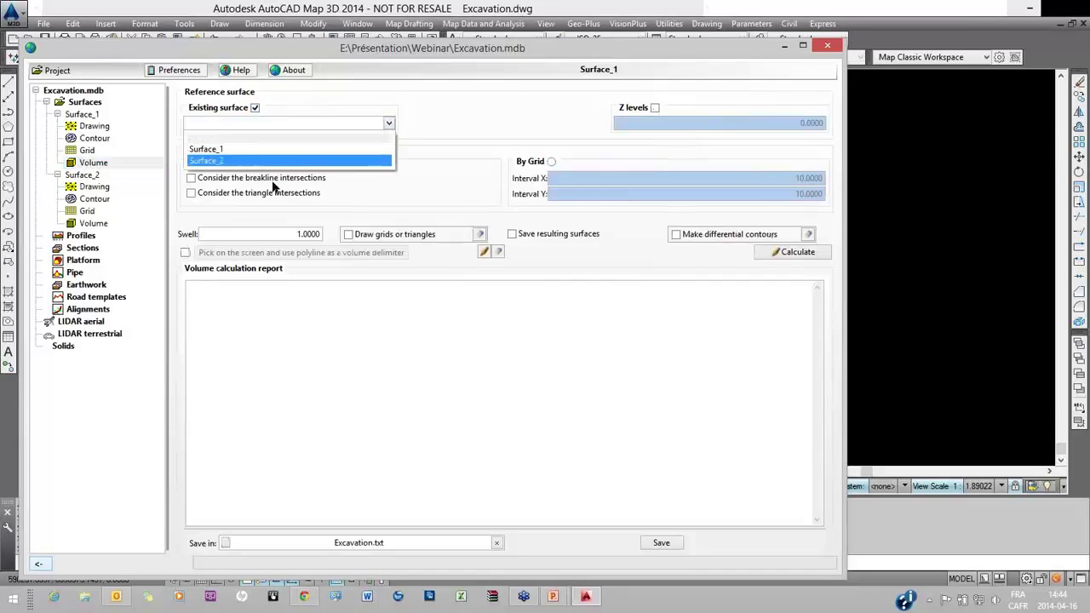
{"action": "left_click", "coordinate": [213, 149]}
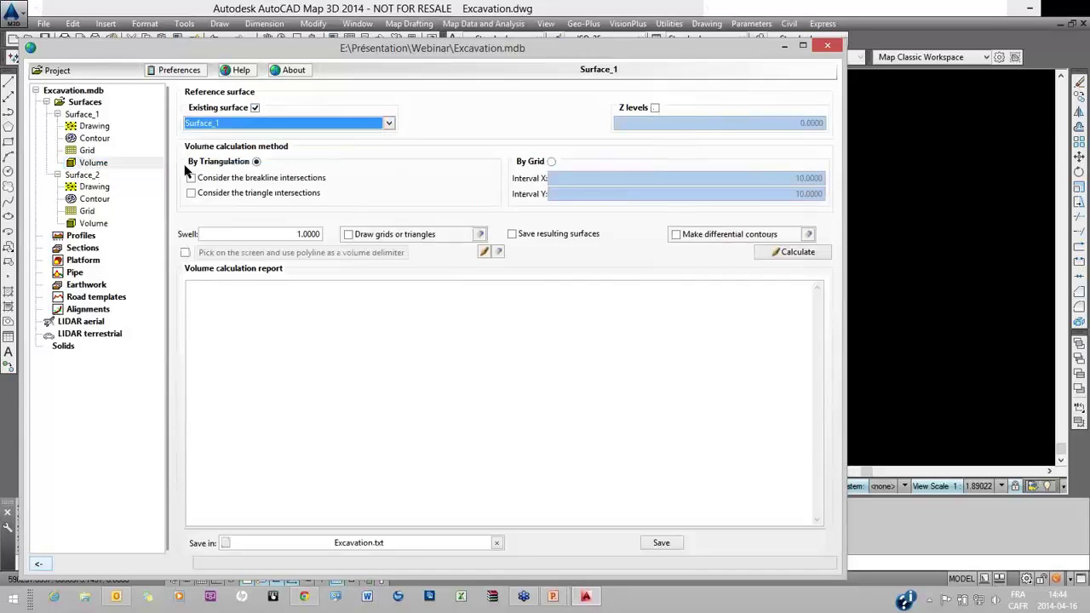
{"action": "left_click", "coordinate": [512, 235]}
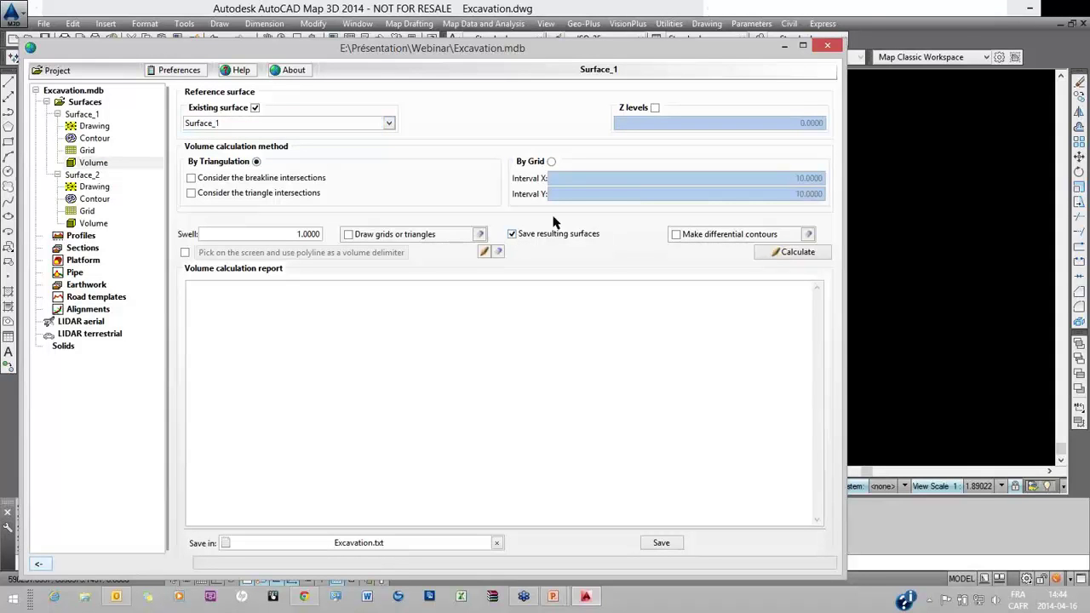
{"action": "left_click", "coordinate": [796, 252]}
{"action": "left_click", "coordinate": [798, 253]}
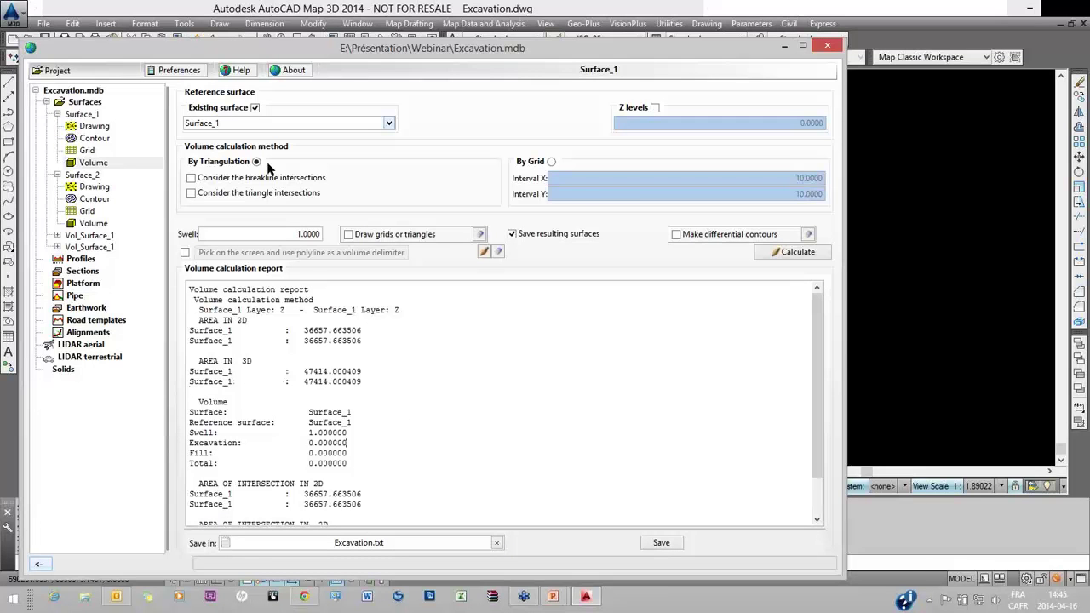
{"action": "scroll", "coordinate": [209, 124], "scroll_direction": "down", "scroll_amount": 1}
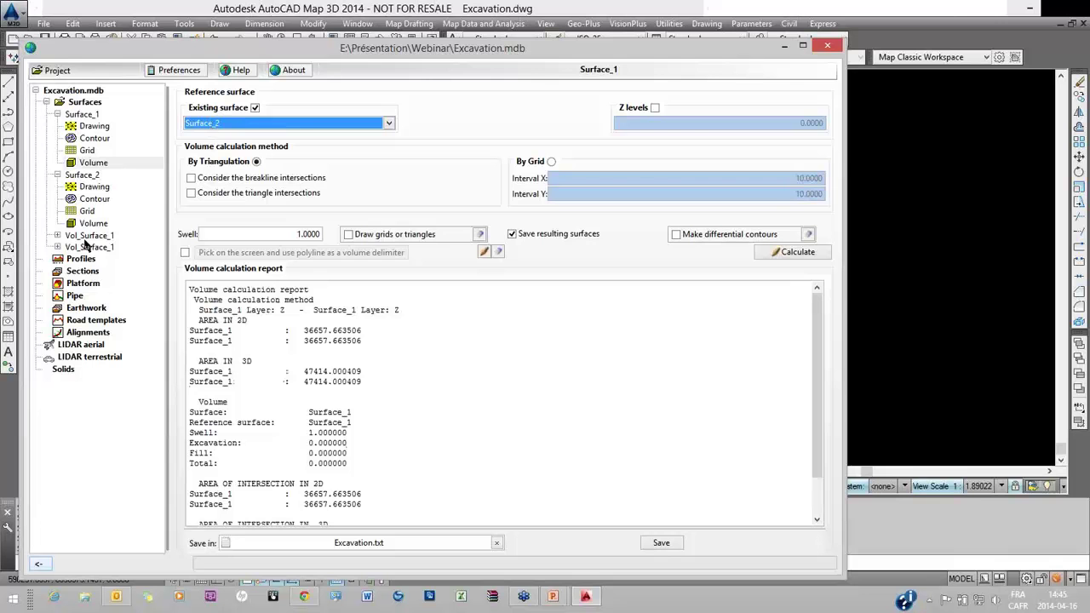
Delete the two leftover Vol_Surface_1 result surfaces.
{"action": "left_click", "coordinate": [88, 241]}
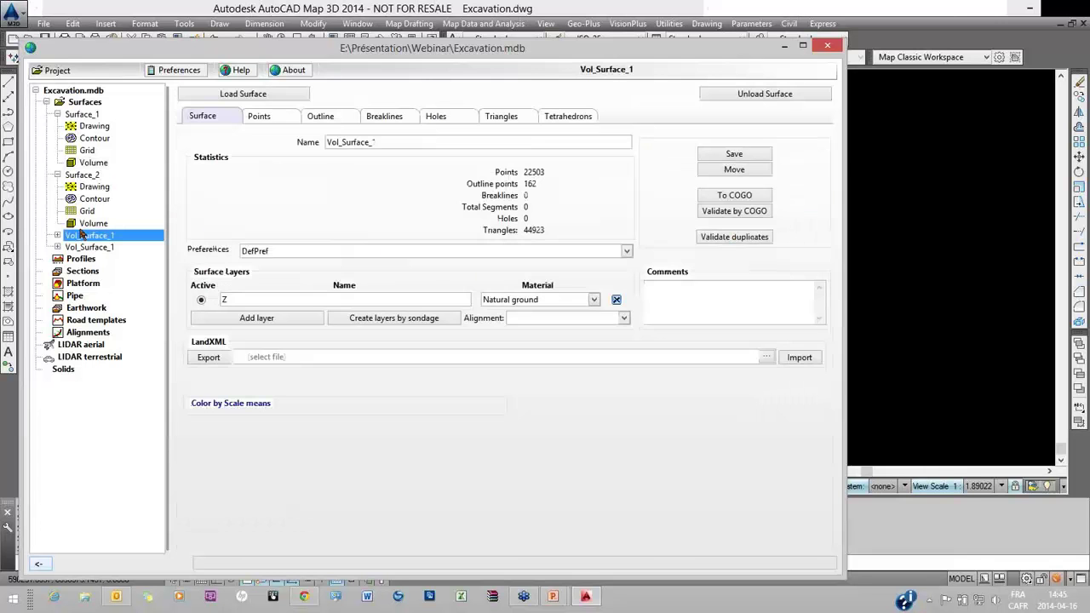
{"action": "right_click", "coordinate": [78, 247]}
{"action": "left_click", "coordinate": [118, 268]}
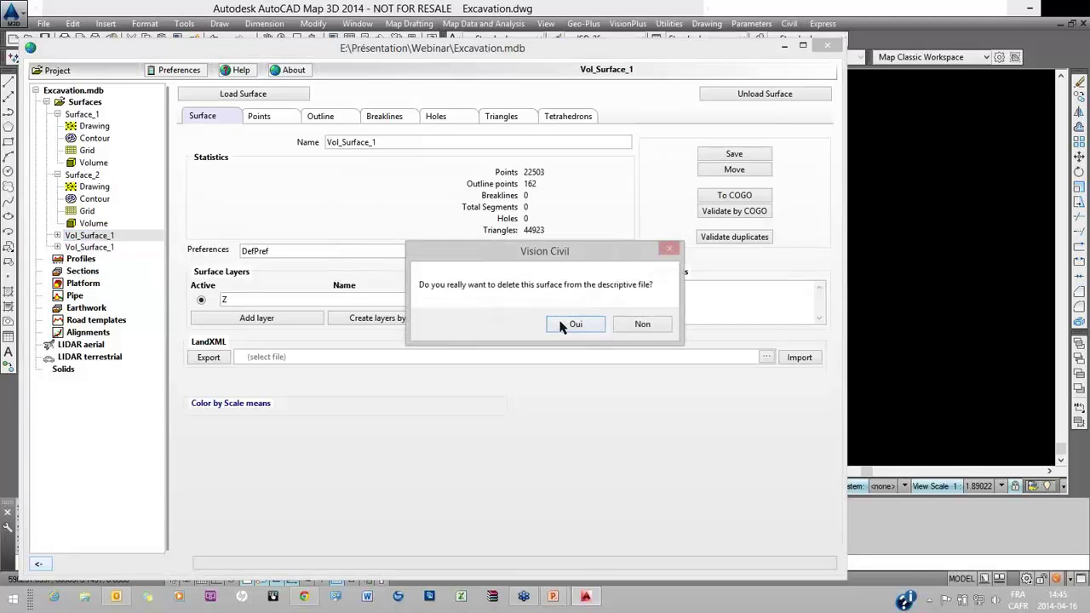
{"action": "key", "text": "Return"}
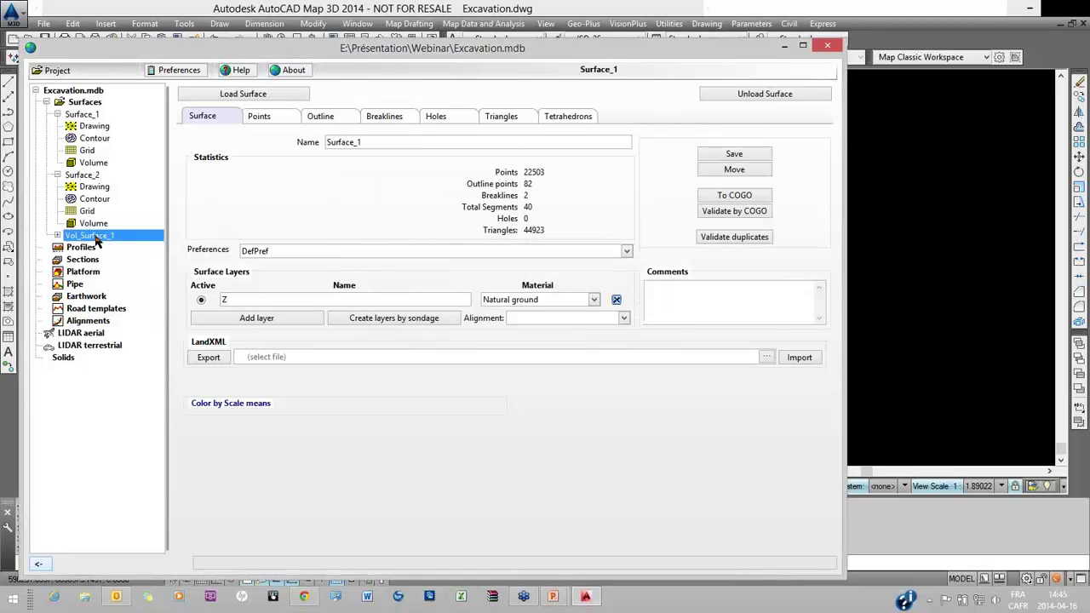
{"action": "right_click", "coordinate": [96, 242]}
{"action": "left_click", "coordinate": [119, 269]}
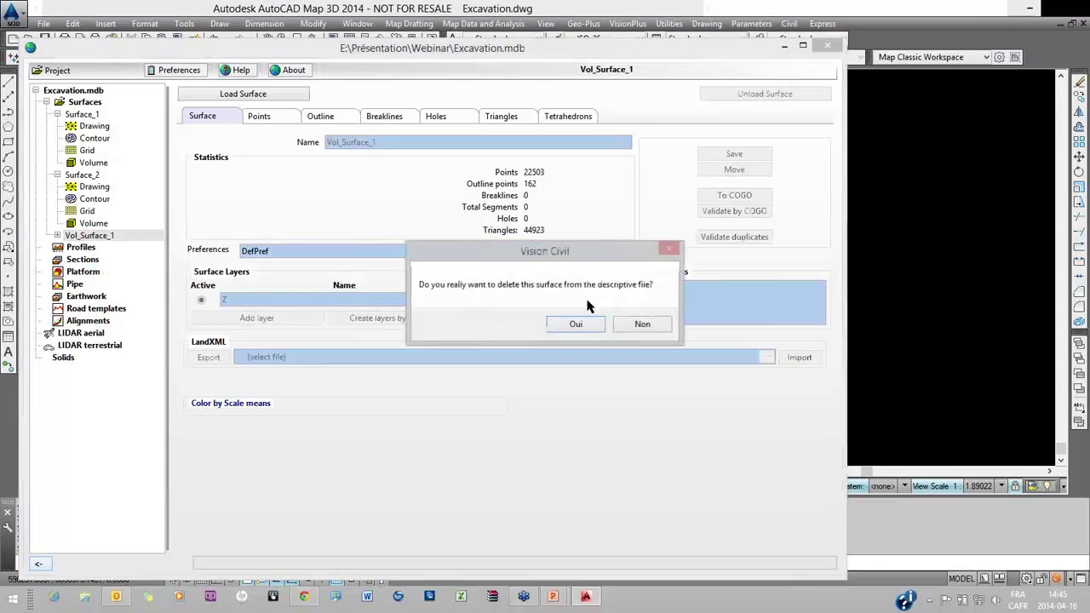
{"action": "key", "text": "Return"}
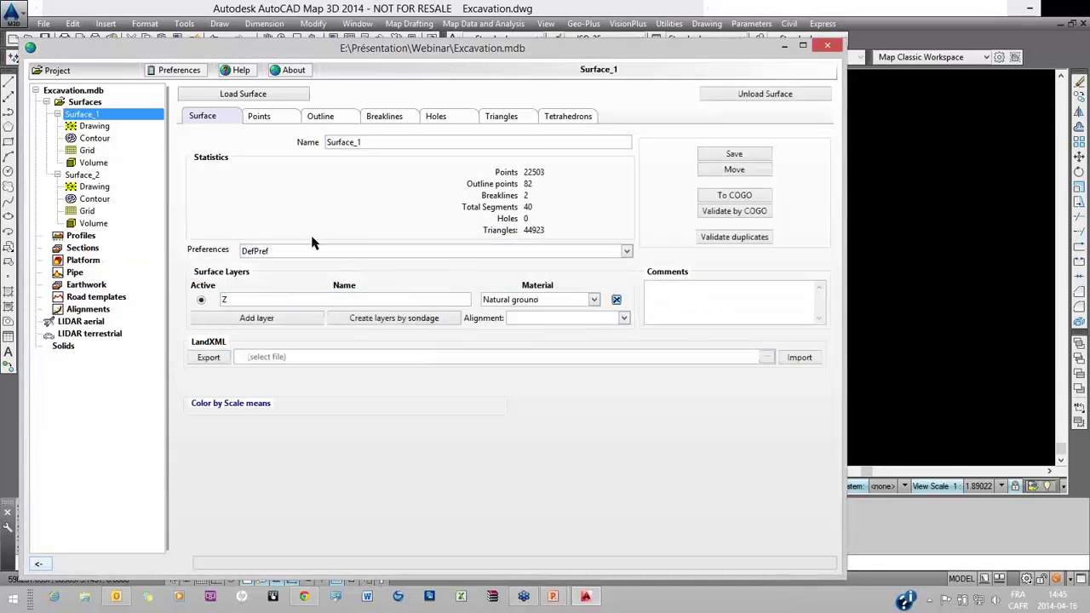
Recalculate against Surface_2, reading excavation 241.792310 and fill 582524.200610.
{"action": "left_click", "coordinate": [124, 162]}
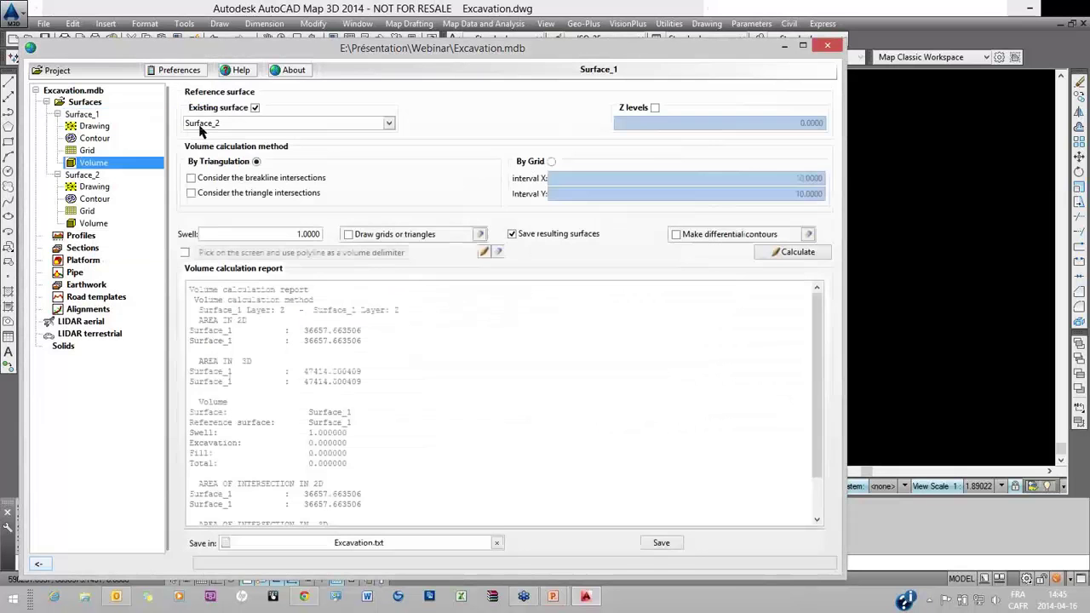
{"action": "left_click", "coordinate": [788, 254]}
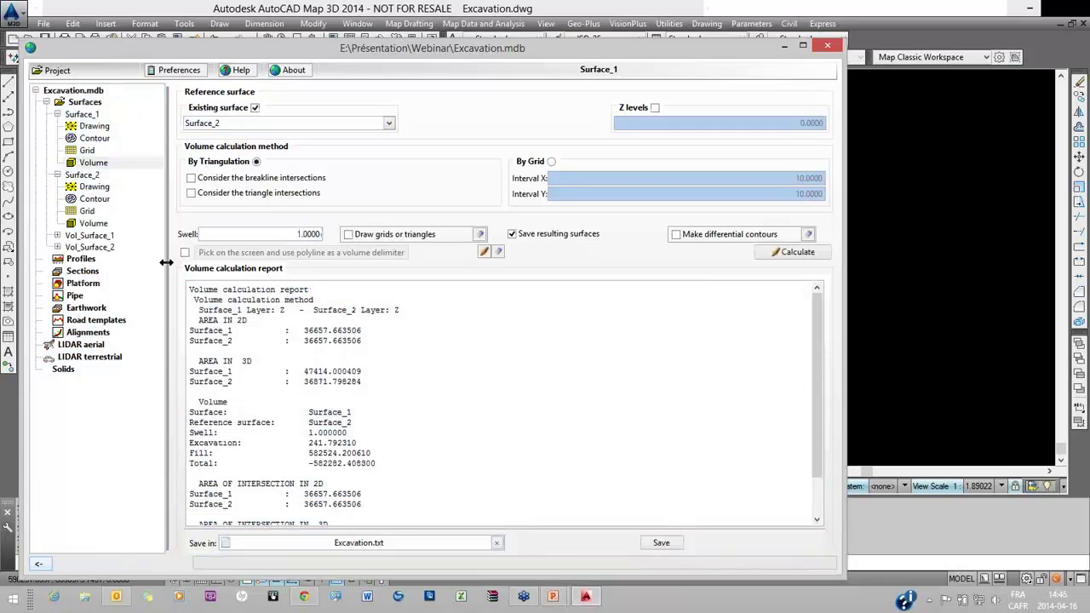
{"action": "left_click_drag", "start_coordinate": [194, 443], "coordinate": [293, 457]}
{"action": "left_click", "coordinate": [195, 446]}
{"action": "left_click_drag", "start_coordinate": [191, 453], "coordinate": [373, 455]}
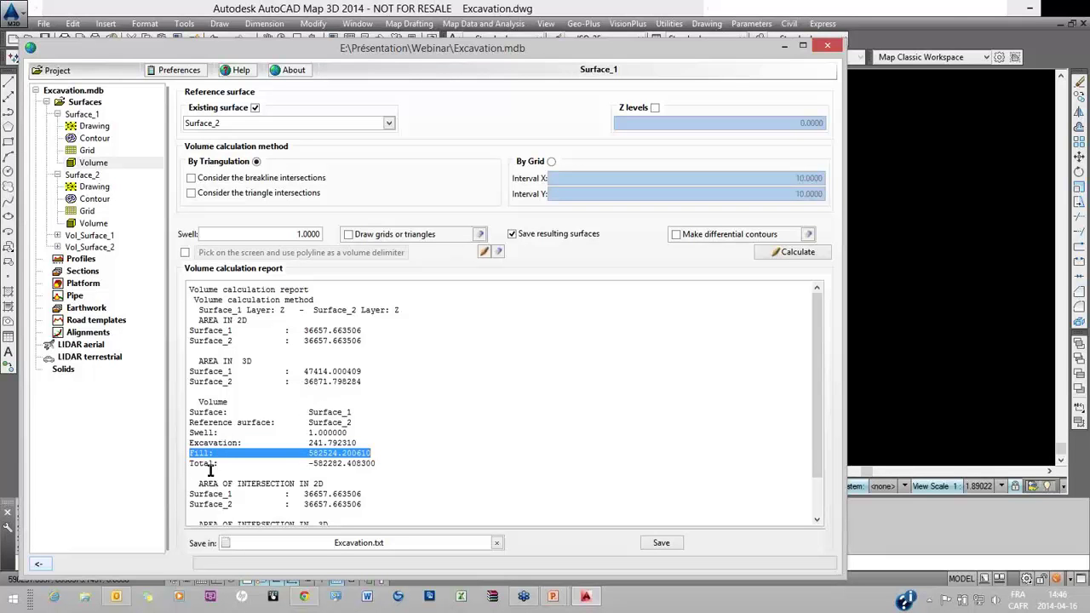
Preview Vol_Surface_2's mesh in a tilted 3-D side view, then open the Sections page.
{"action": "left_click", "coordinate": [85, 247]}
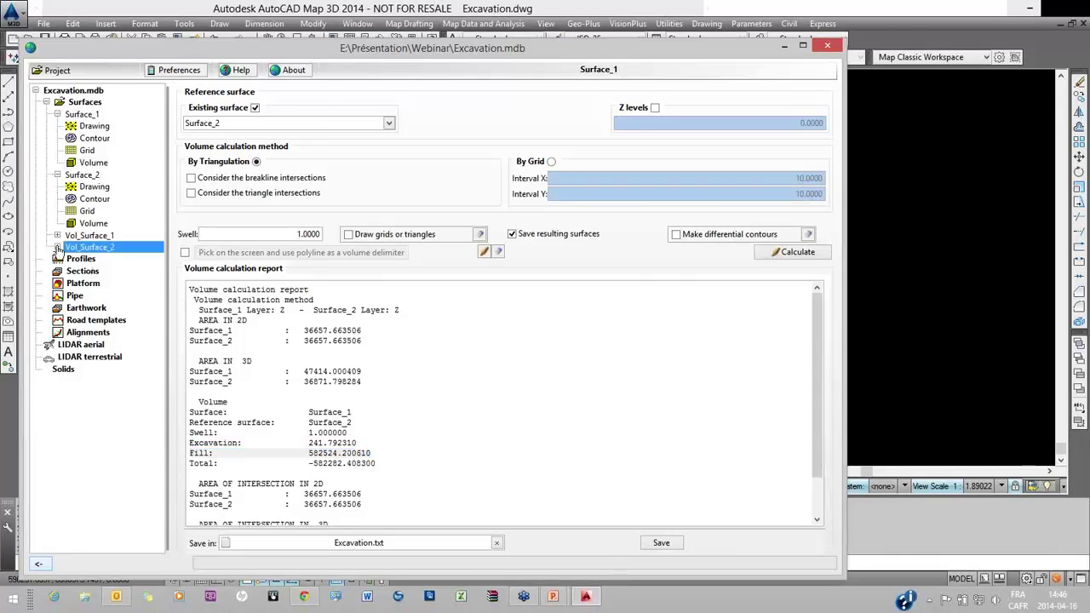
{"action": "left_click", "coordinate": [57, 247]}
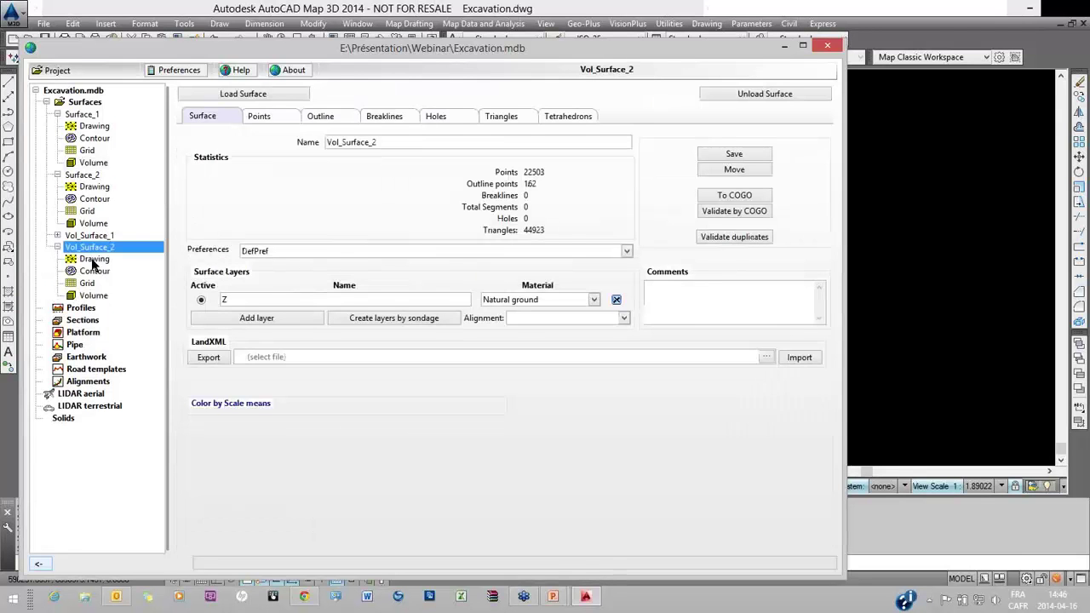
{"action": "left_click", "coordinate": [92, 260]}
{"action": "left_click", "coordinate": [504, 195]}
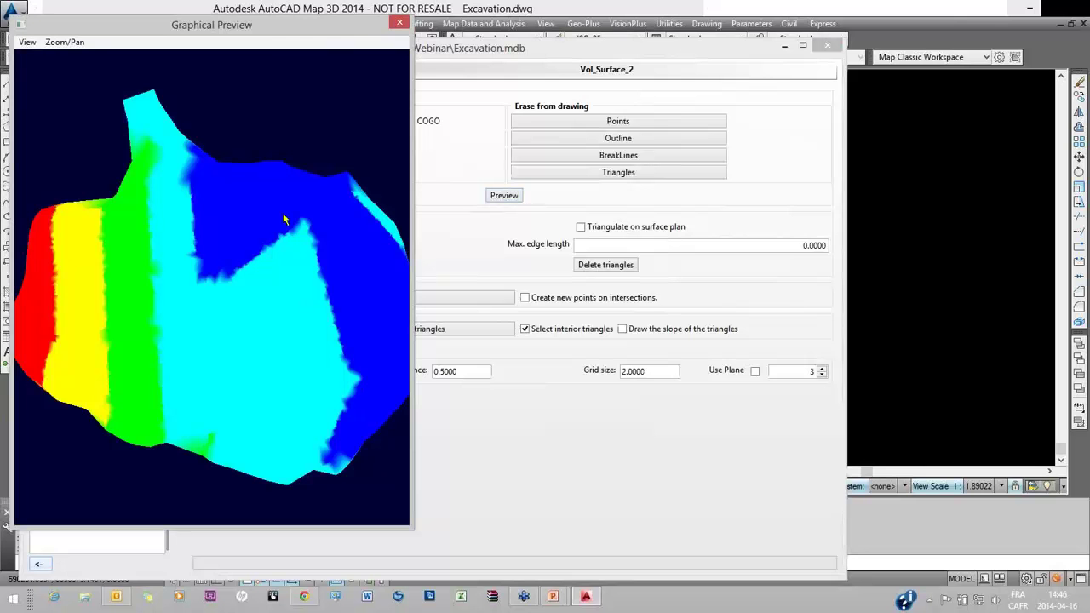
{"action": "left_click_drag", "start_coordinate": [284, 213], "coordinate": [140, 314]}
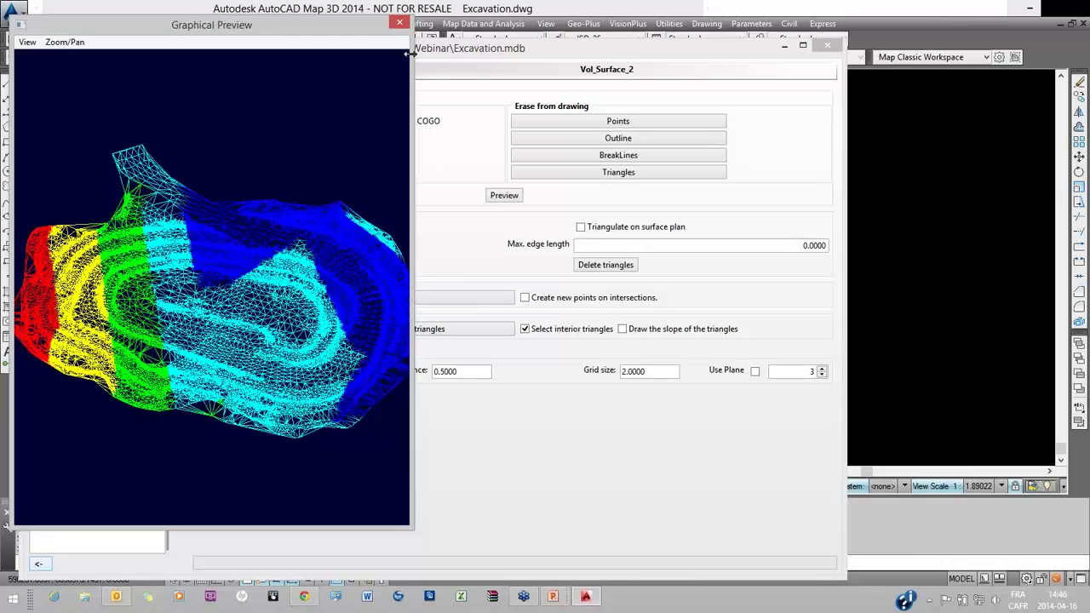
{"action": "key", "text": "Escape"}
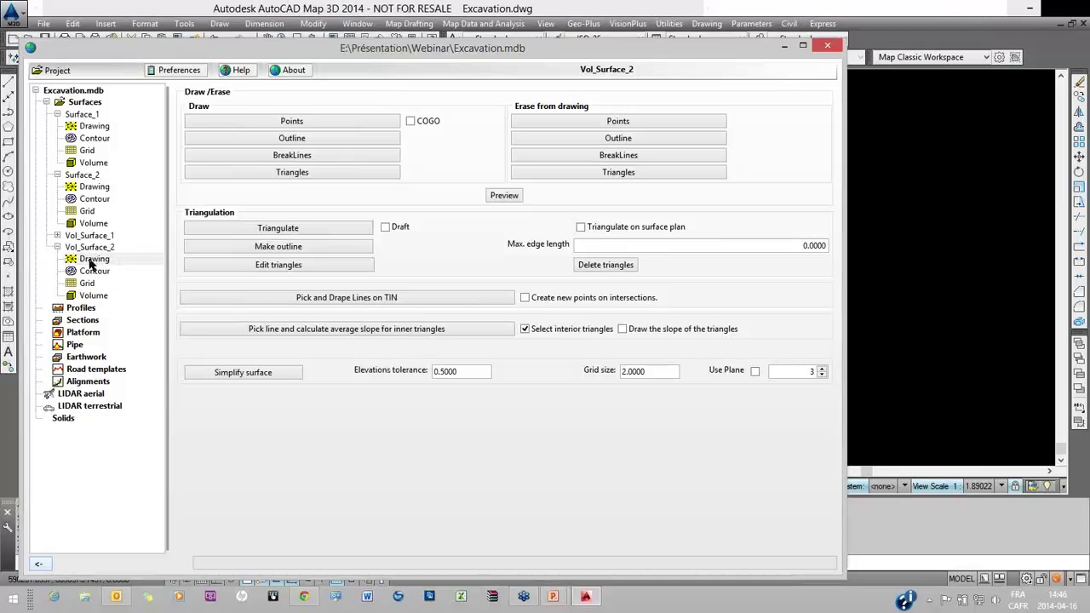
{"action": "left_click", "coordinate": [80, 322]}
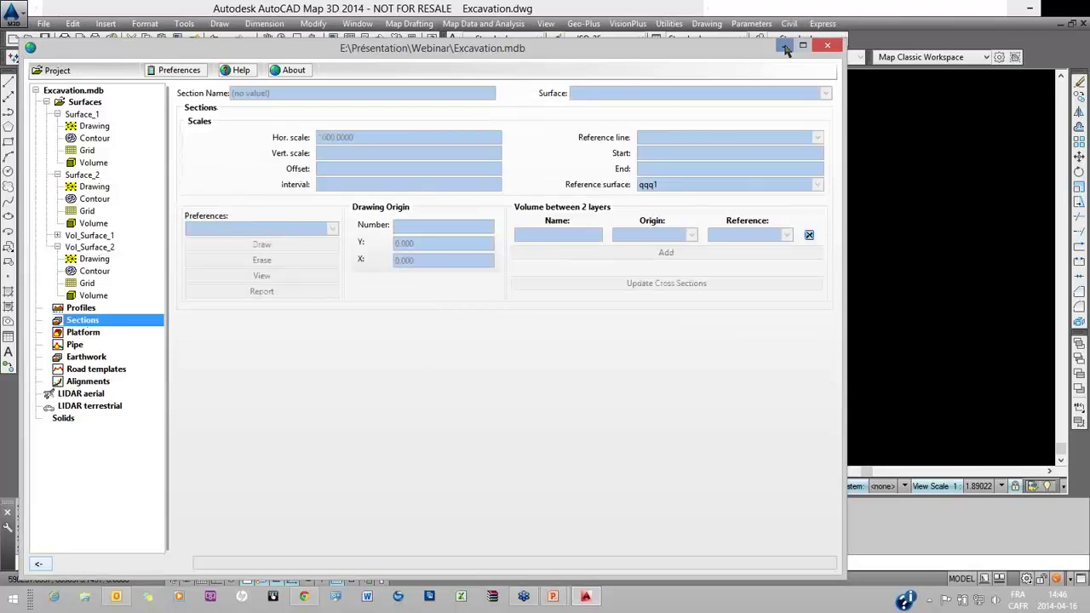
Draw a straight polyline across the pit from its upper-left edge to its right edge.
{"action": "left_click", "coordinate": [40, 565]}
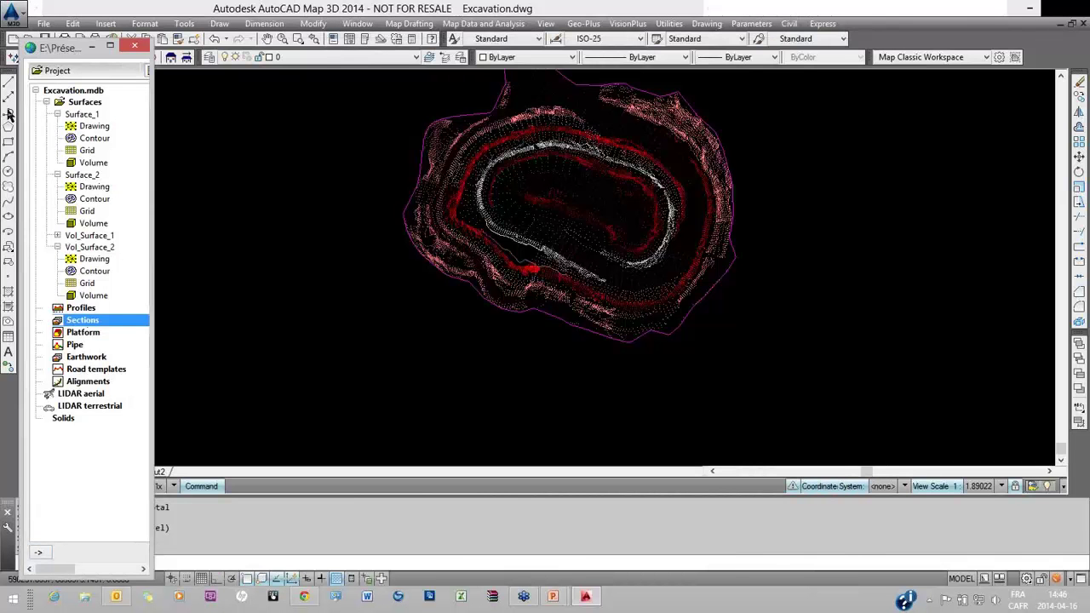
{"action": "left_click", "coordinate": [8, 112]}
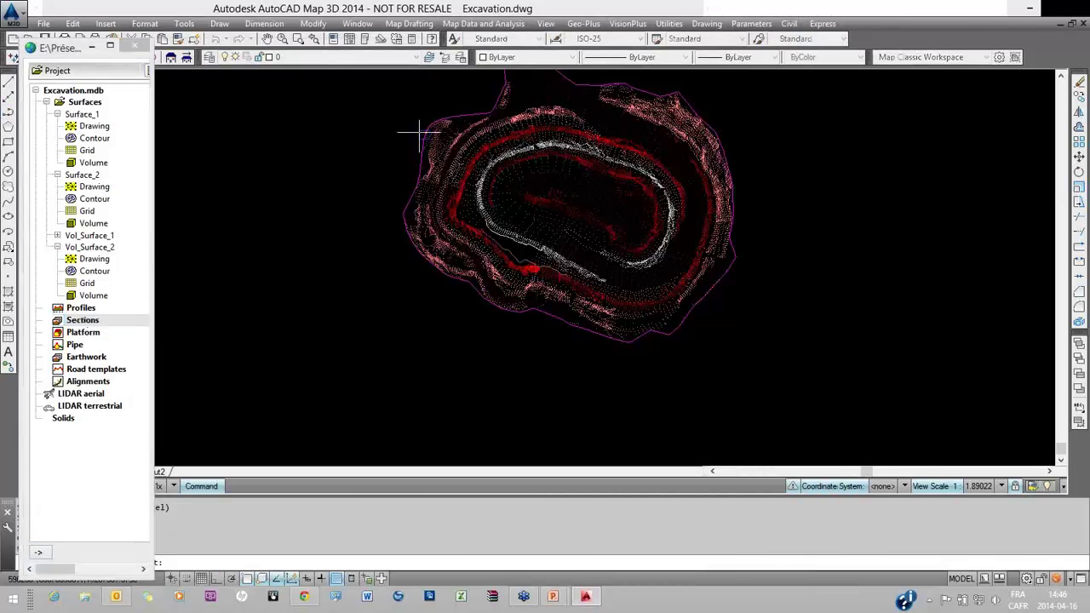
{"action": "left_click", "coordinate": [417, 134]}
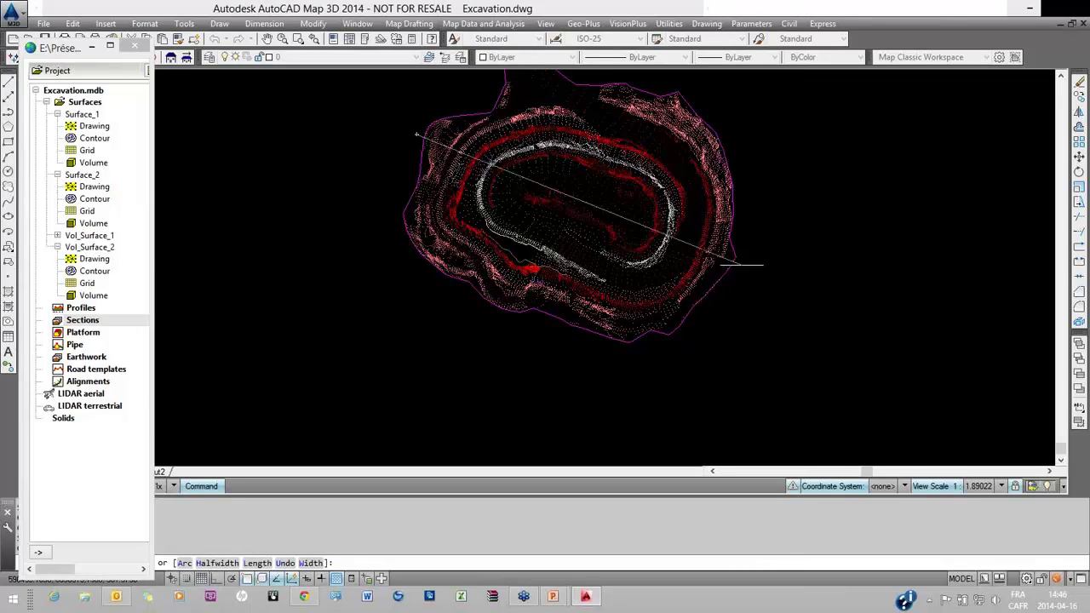
{"action": "left_click", "coordinate": [735, 258]}
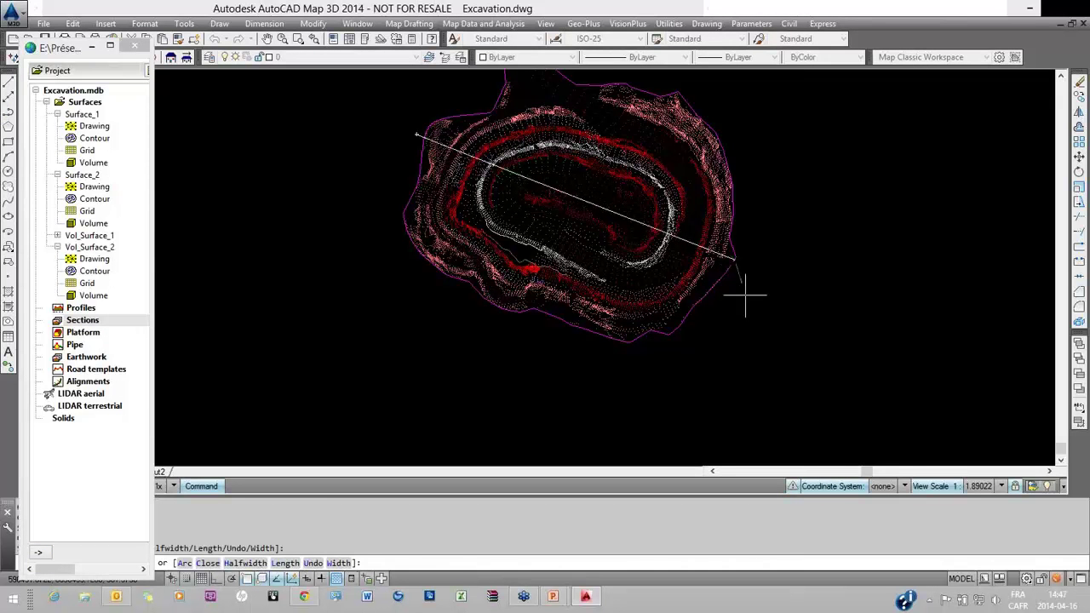
{"action": "key", "text": "Return"}
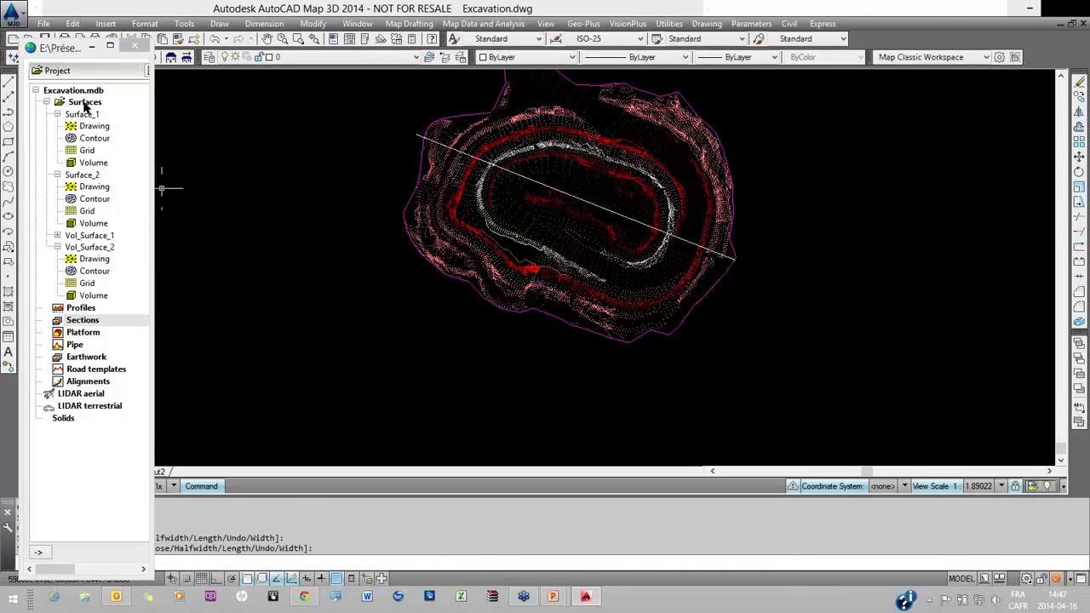
{"action": "left_click", "coordinate": [85, 382]}
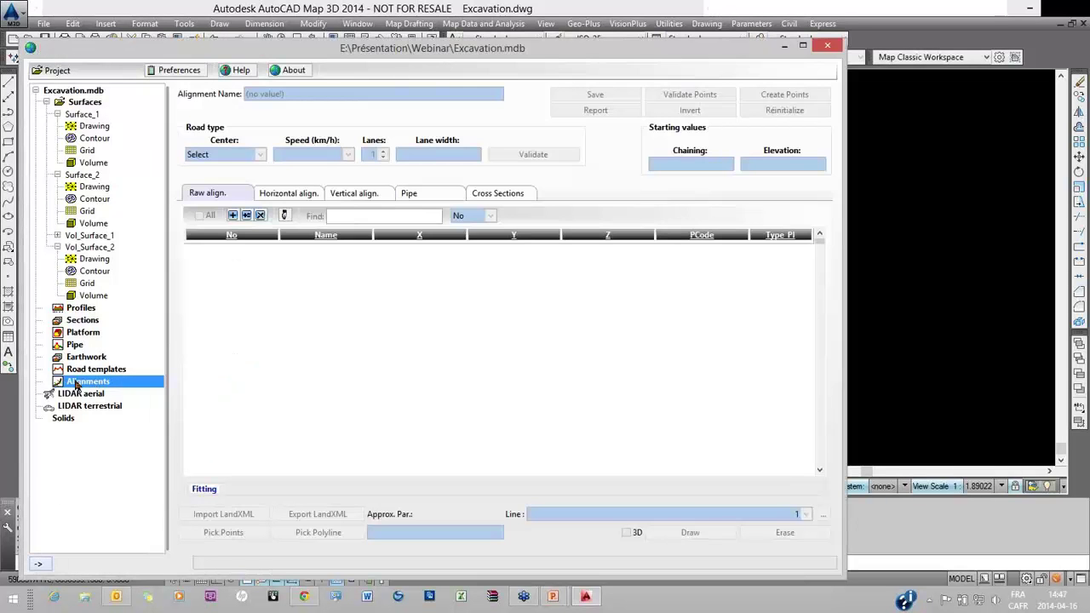
{"action": "right_click", "coordinate": [74, 384]}
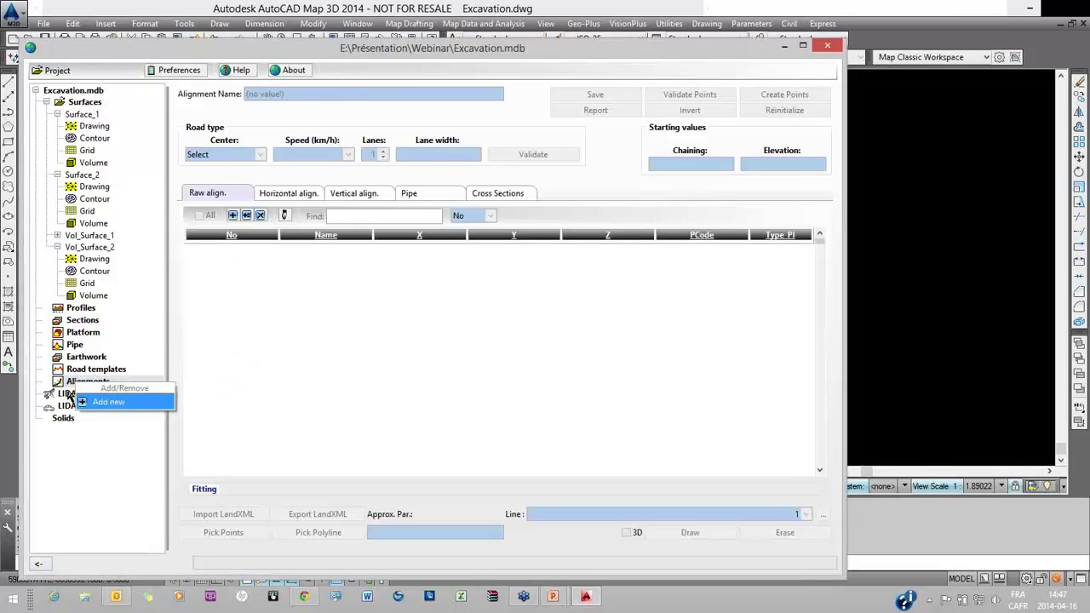
Create alignment New from the crossing polyline, loading its two points at Z 581.575.
{"action": "left_click", "coordinate": [102, 401]}
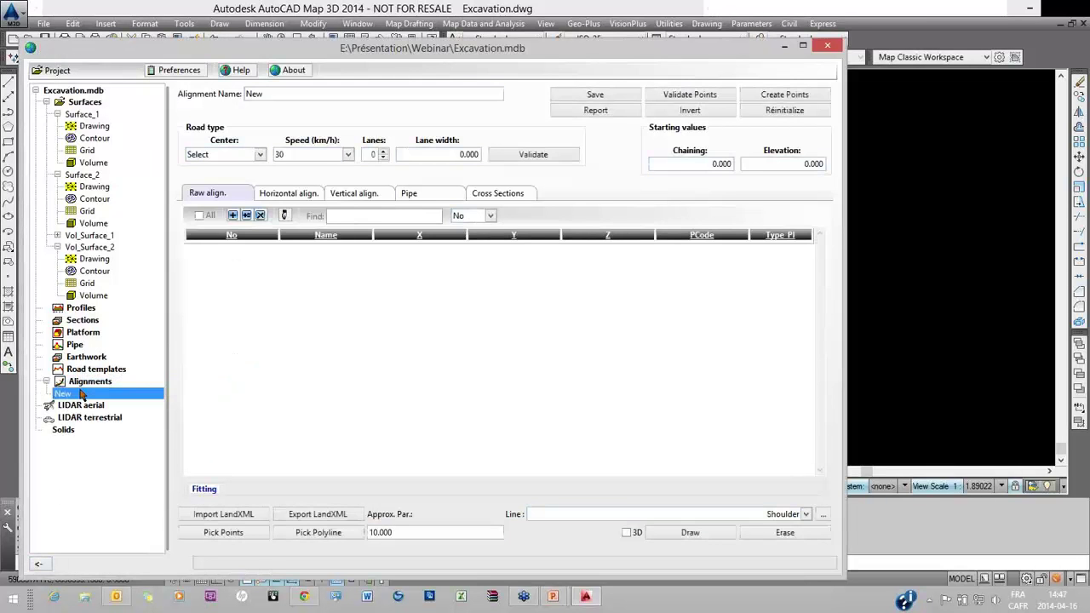
{"action": "left_click", "coordinate": [309, 529]}
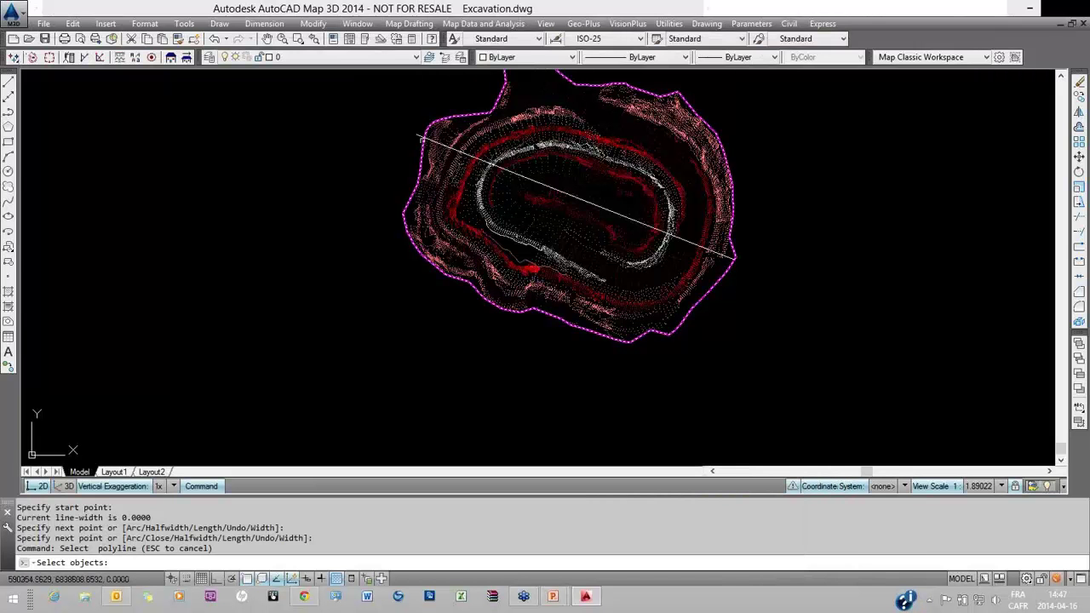
{"action": "left_click", "coordinate": [422, 136]}
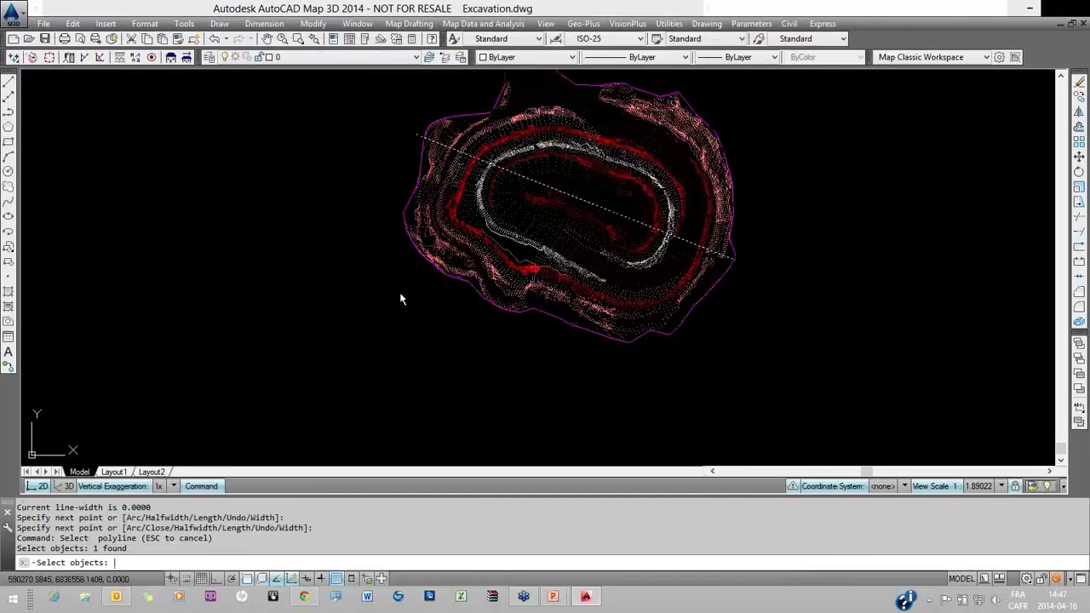
{"action": "key", "text": "Return"}
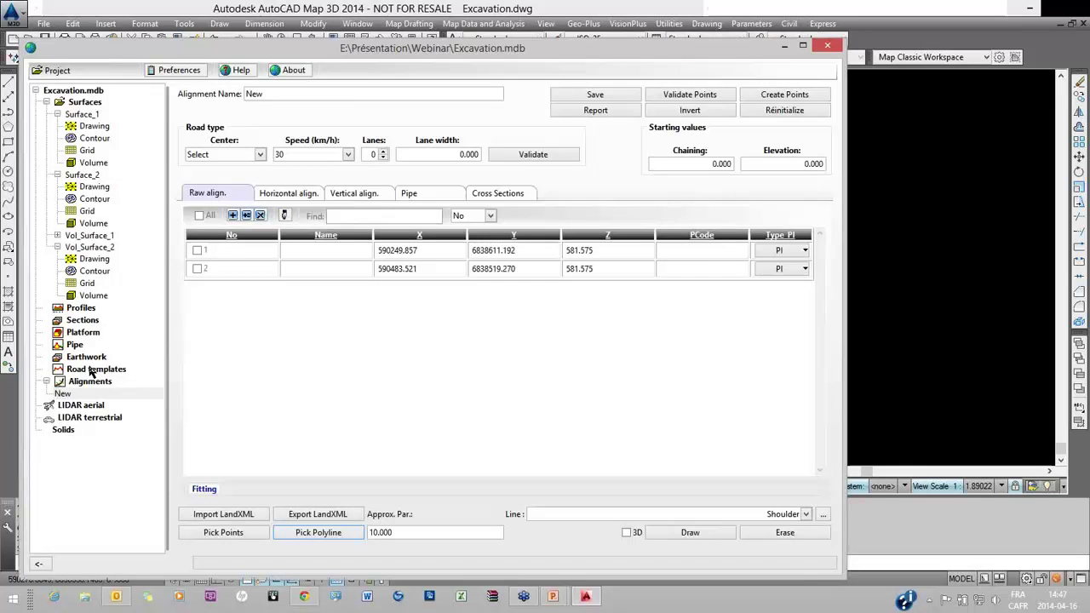
{"action": "left_click", "coordinate": [83, 320]}
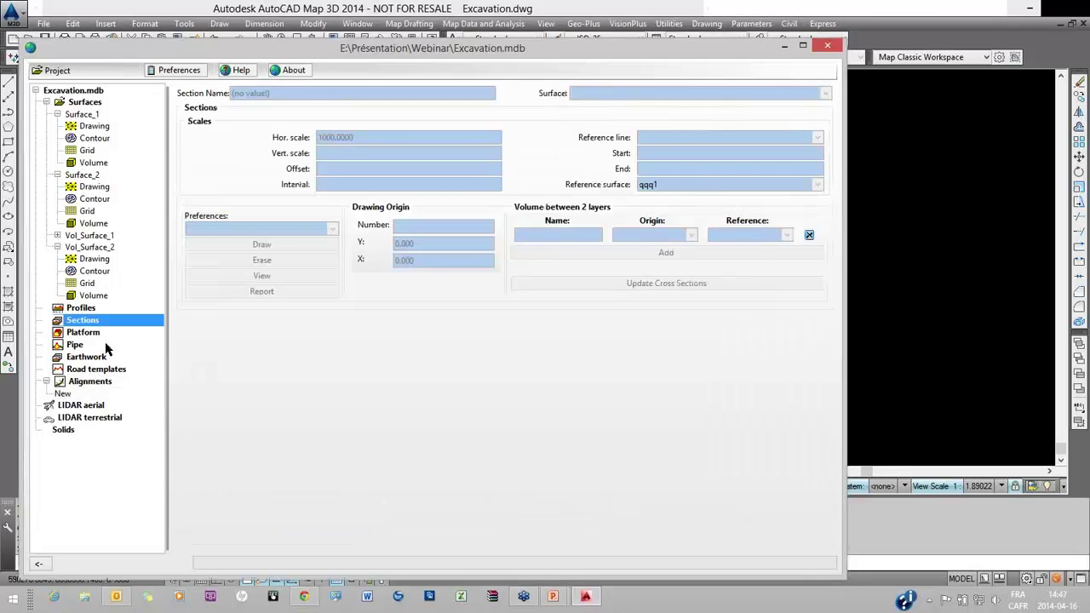
Create Section_1 on Surface_1 with Surface_2 as the reference surface.
{"action": "left_click", "coordinate": [48, 320]}
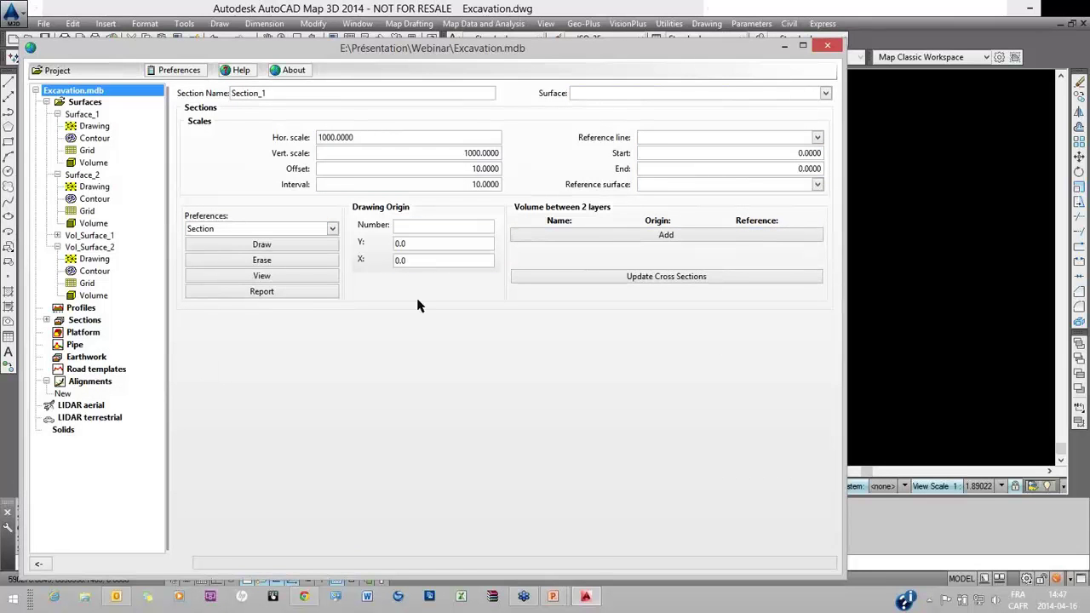
{"action": "left_click", "coordinate": [668, 92]}
{"action": "left_click", "coordinate": [668, 120]}
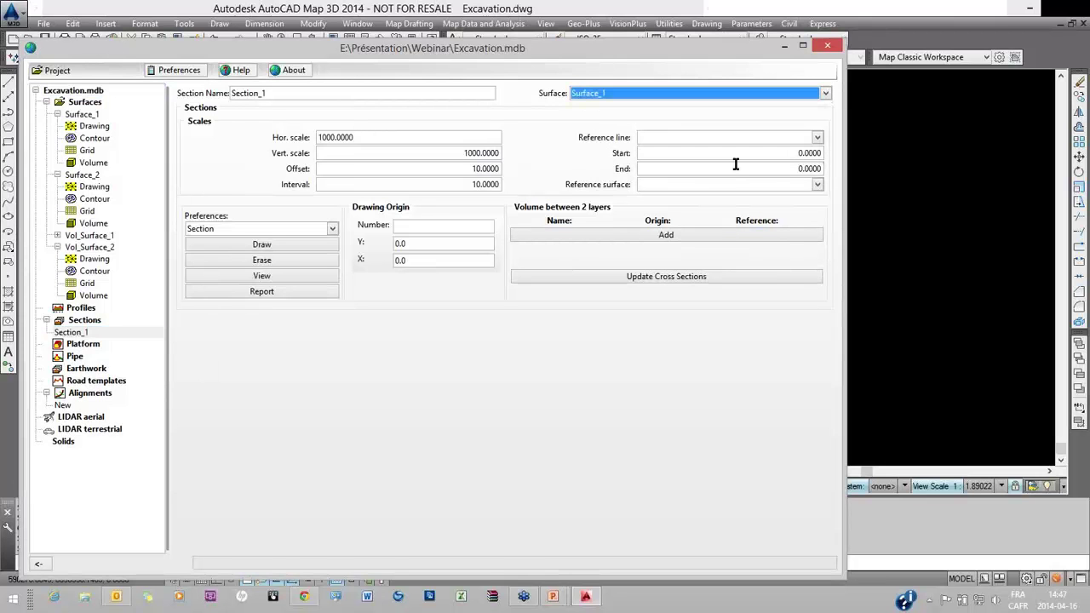
{"action": "left_click", "coordinate": [771, 185]}
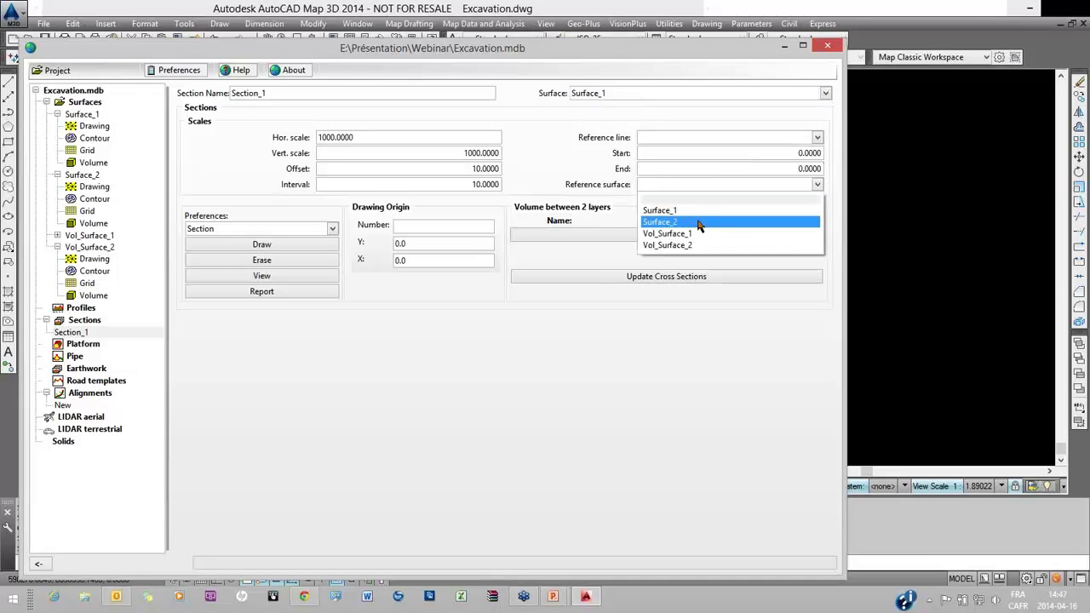
{"action": "left_click", "coordinate": [698, 223]}
Add a volume row named 'Volume' between Surface_1 Z and Surface_2 Z.
{"action": "left_click", "coordinate": [578, 235]}
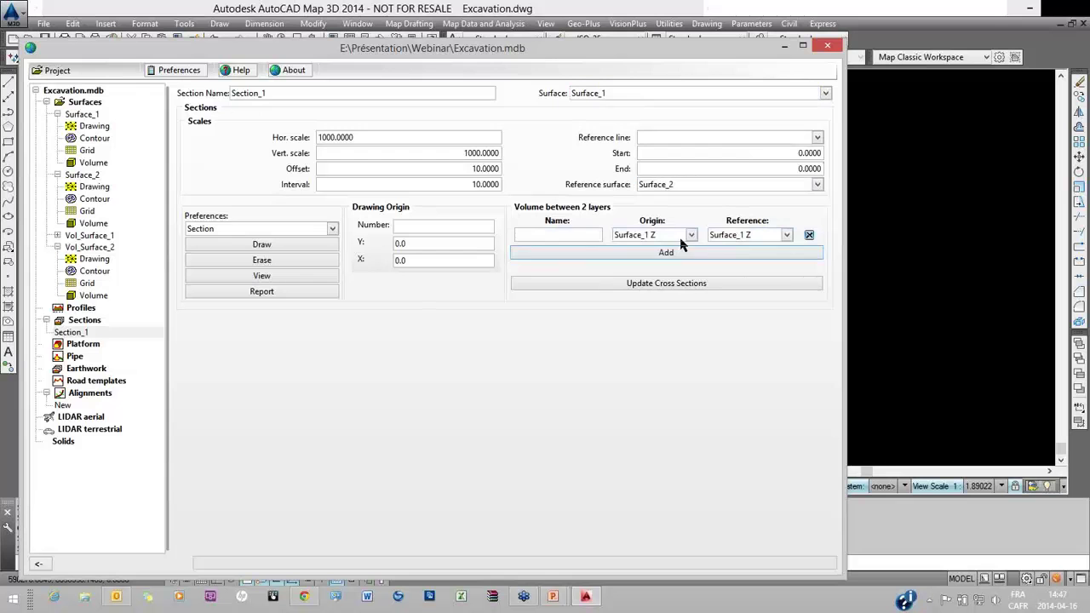
{"action": "left_click", "coordinate": [692, 235]}
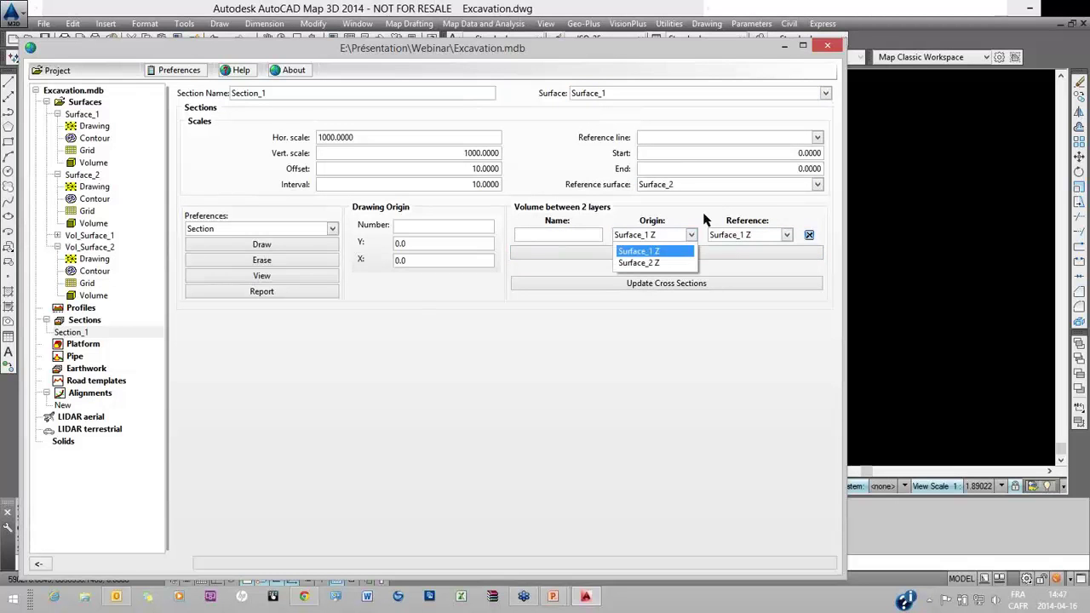
{"action": "left_click", "coordinate": [668, 251]}
{"action": "left_click", "coordinate": [597, 236]}
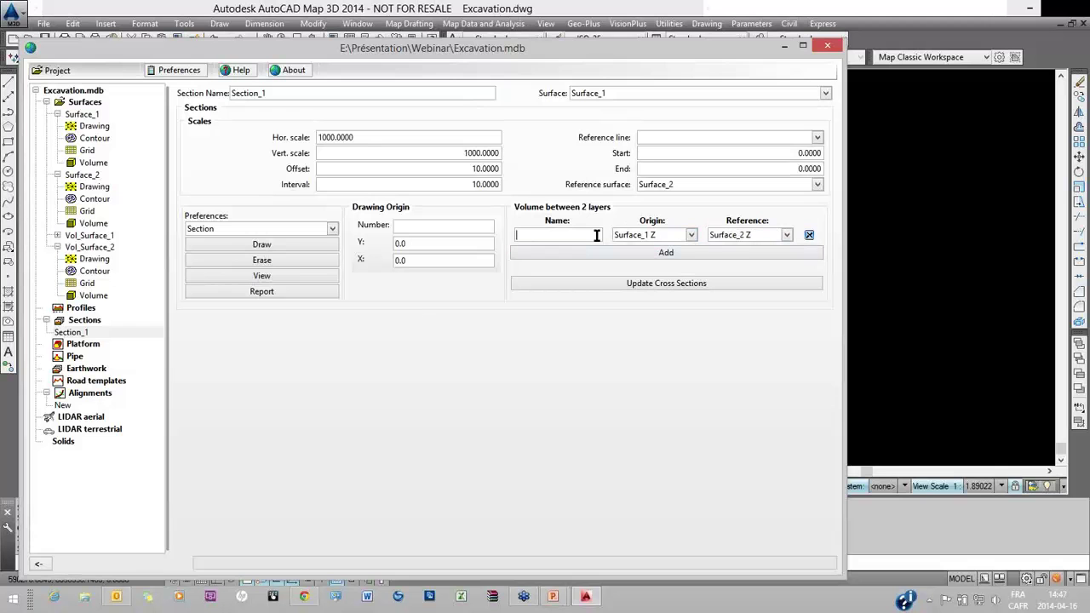
{"action": "type", "text": "VOlume"}
{"action": "key", "text": "BackSpace"}
{"action": "type", "text": "o"}
Set the section offset to 100 and alignment New as the reference line.
{"action": "left_click", "coordinate": [436, 169]}
{"action": "type", "text": "100"}
{"action": "left_click", "coordinate": [460, 184]}
{"action": "left_click", "coordinate": [790, 138]}
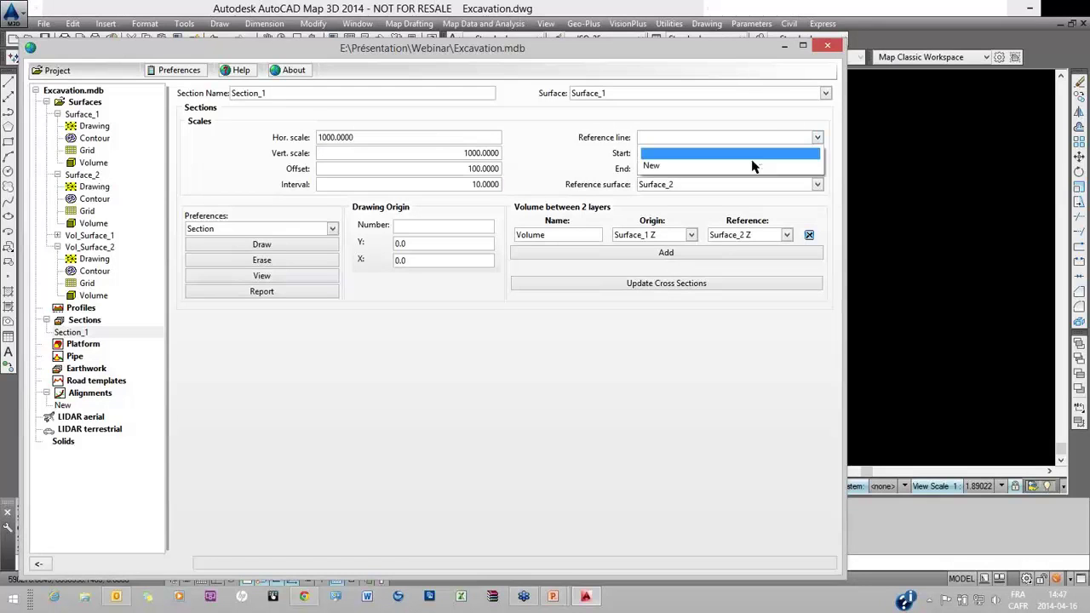
{"action": "left_click", "coordinate": [755, 163]}
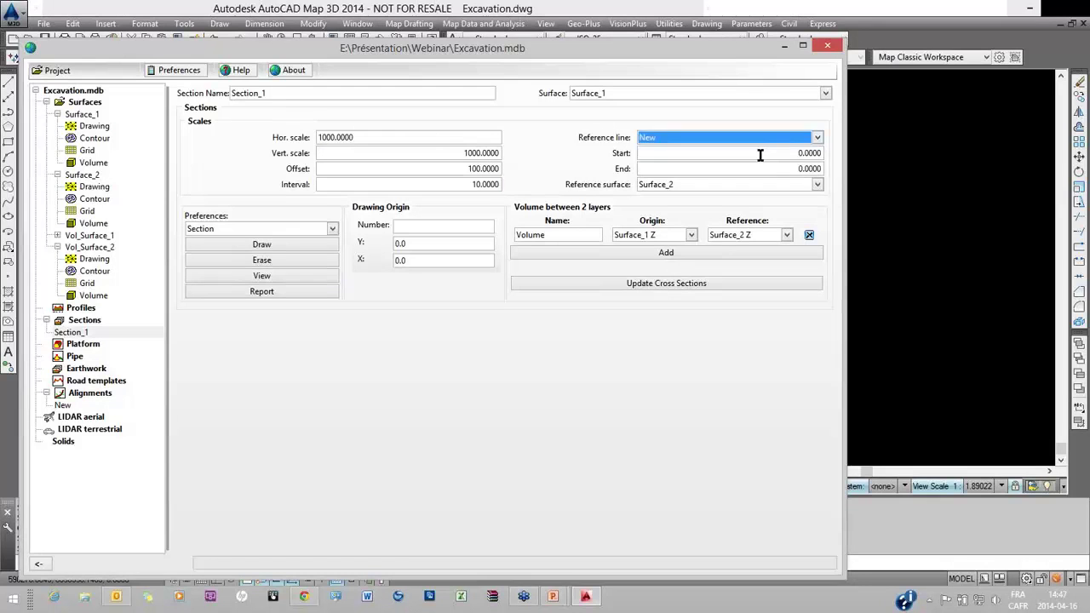
Recheck alignment New, set interval 20, and update cross sections, which reports missing alignment data.
{"action": "left_click", "coordinate": [63, 406]}
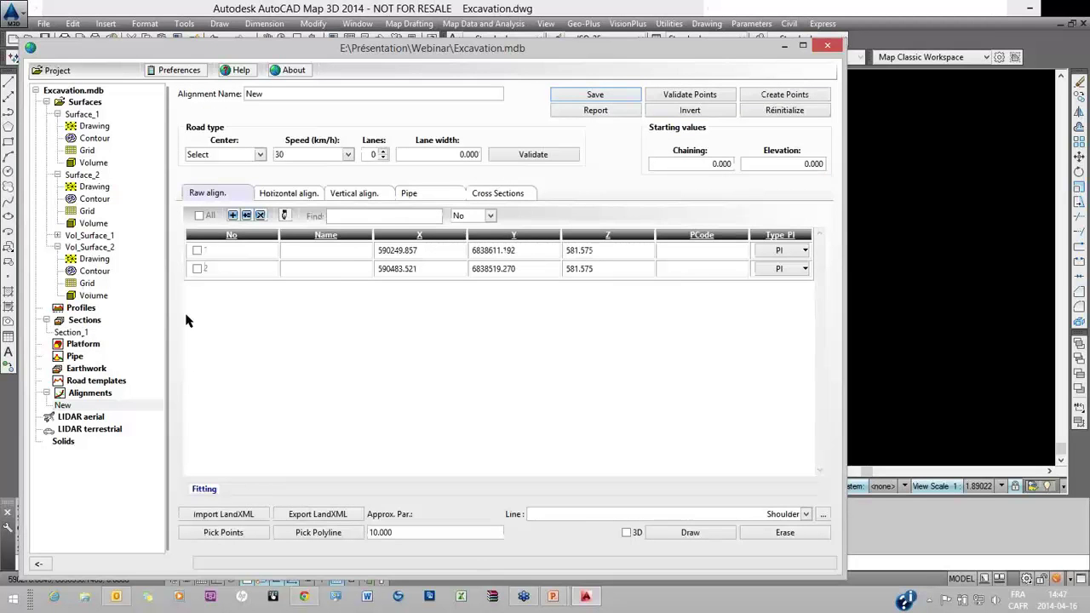
{"action": "left_click", "coordinate": [71, 333]}
{"action": "left_click", "coordinate": [816, 137]}
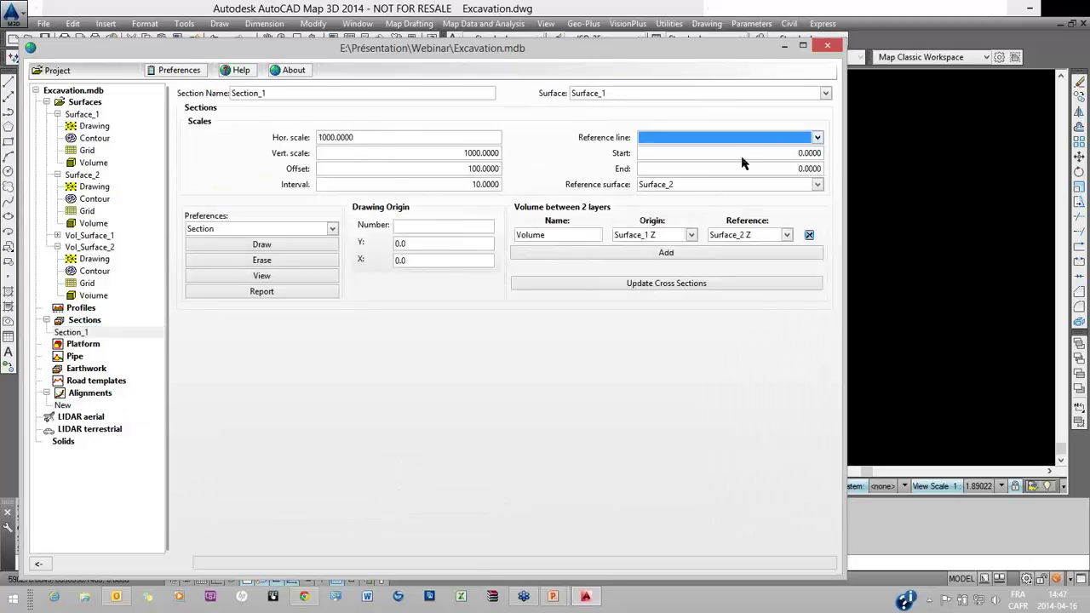
{"action": "left_click", "coordinate": [718, 167]}
{"action": "double_click", "coordinate": [477, 185]}
{"action": "type", "text": "20"}
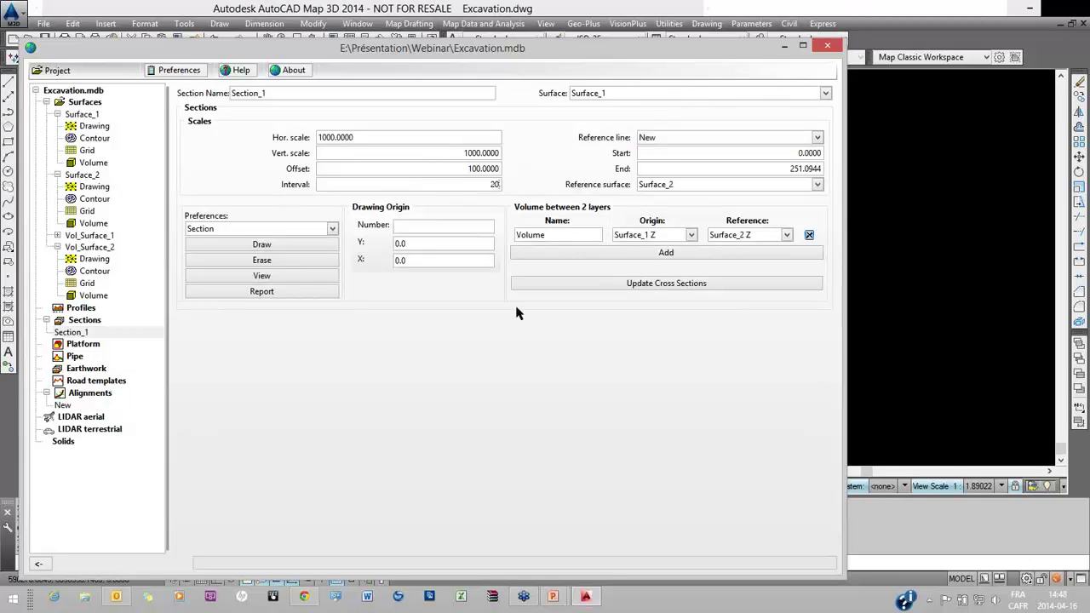
{"action": "key", "text": "Tab"}
{"action": "left_click", "coordinate": [273, 280]}
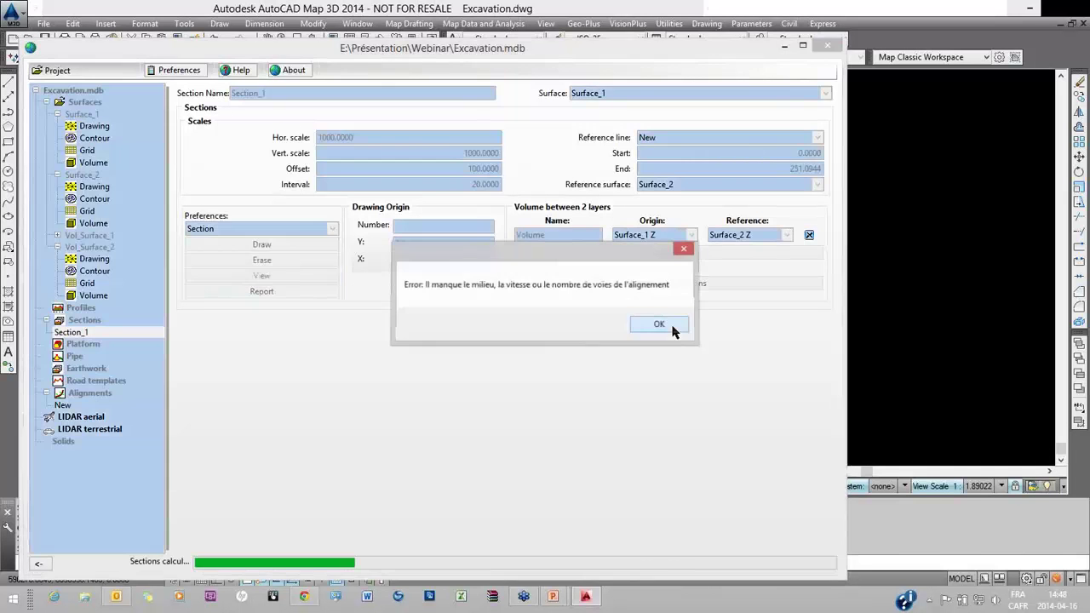
{"action": "left_click", "coordinate": [660, 324]}
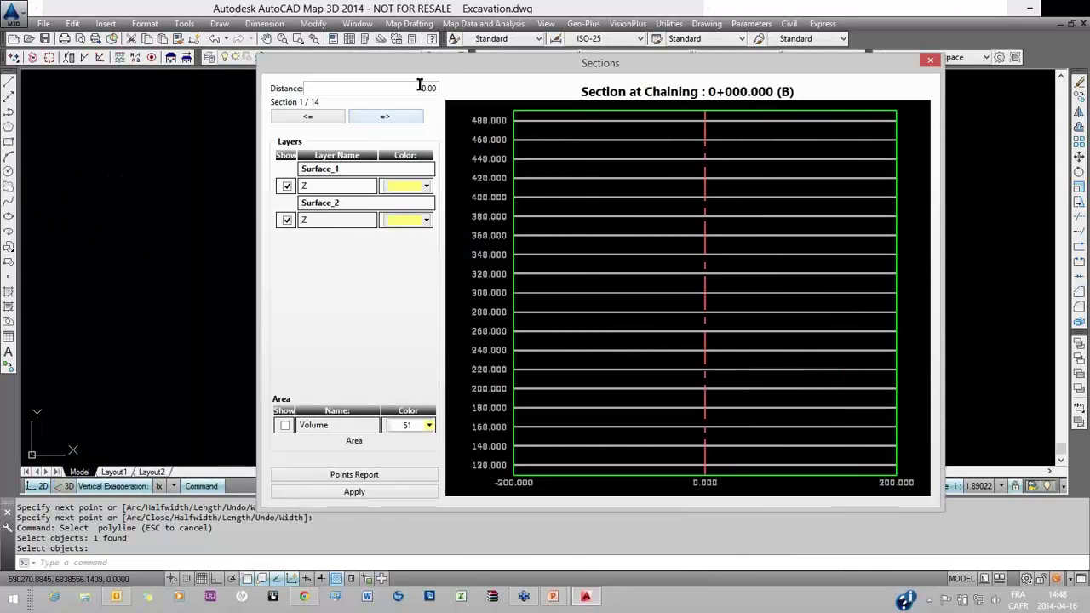
{"action": "left_click_drag", "start_coordinate": [363, 57], "coordinate": [363, 57]}
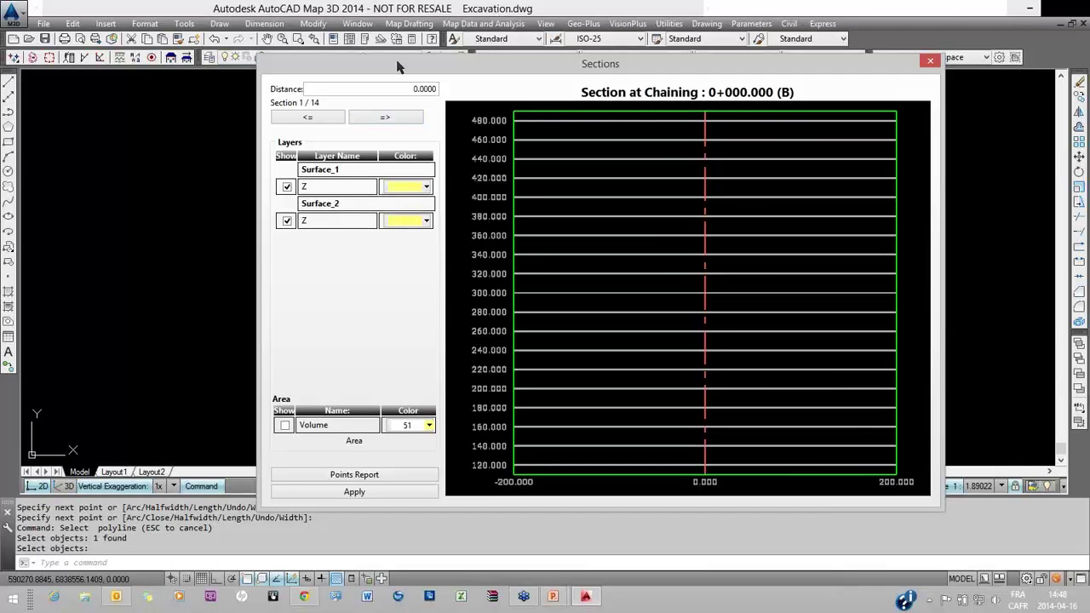
{"action": "left_click", "coordinate": [351, 107]}
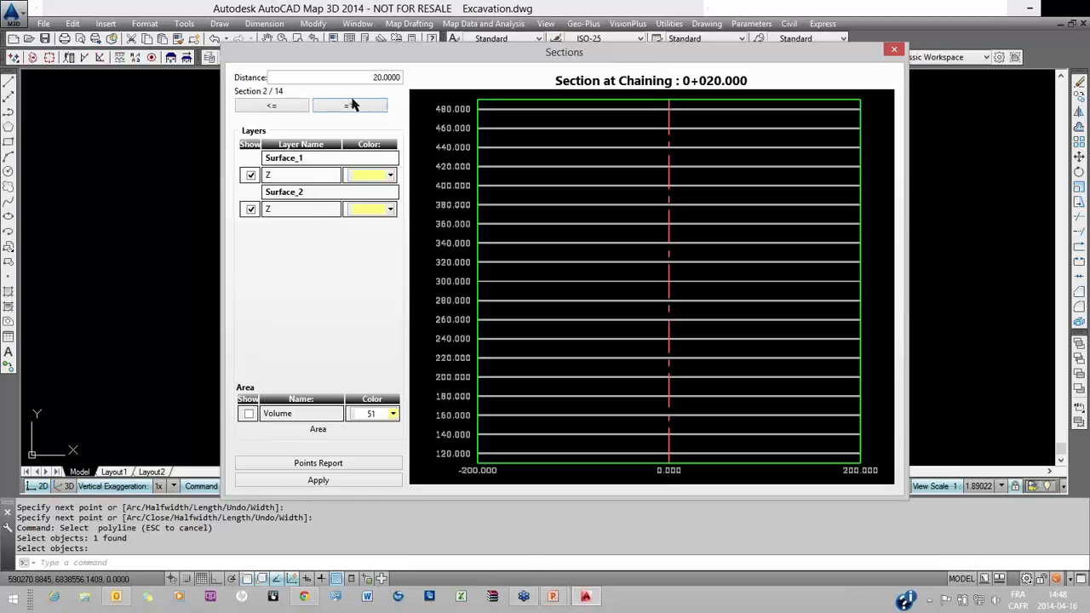
{"action": "left_click", "coordinate": [350, 108]}
{"action": "scroll", "coordinate": [653, 305], "scroll_direction": "up", "scroll_amount": 8}
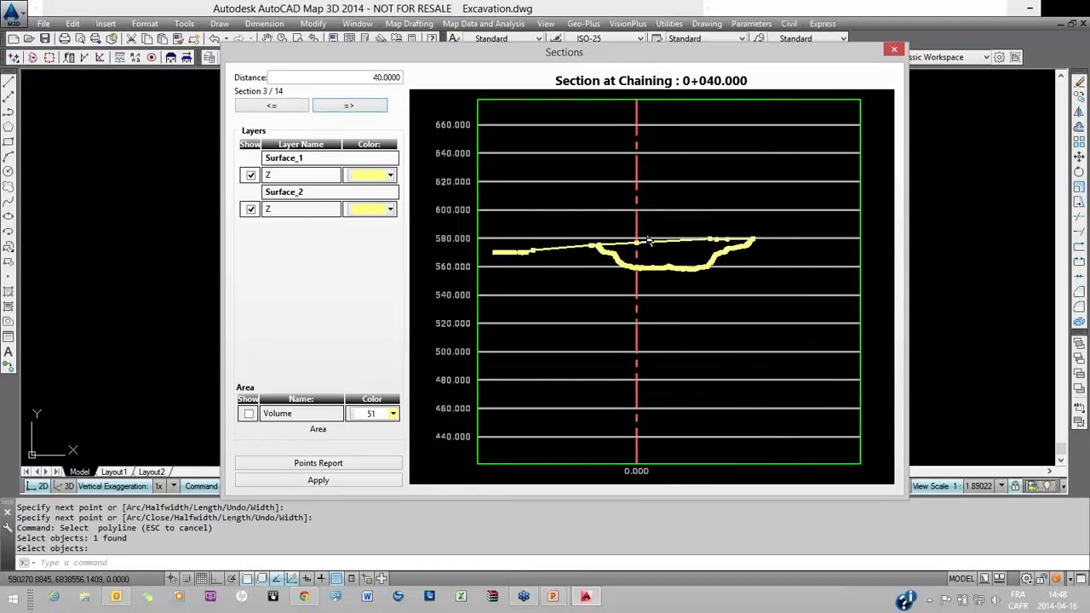
{"action": "scroll", "coordinate": [496, 246], "scroll_direction": "down", "scroll_amount": 1}
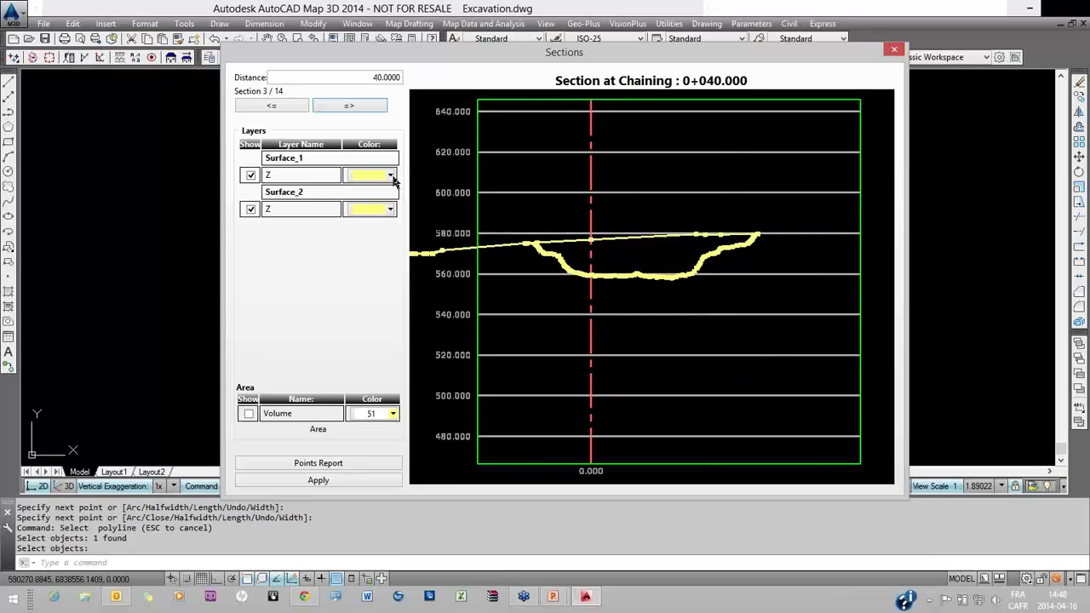
{"action": "left_click", "coordinate": [249, 413]}
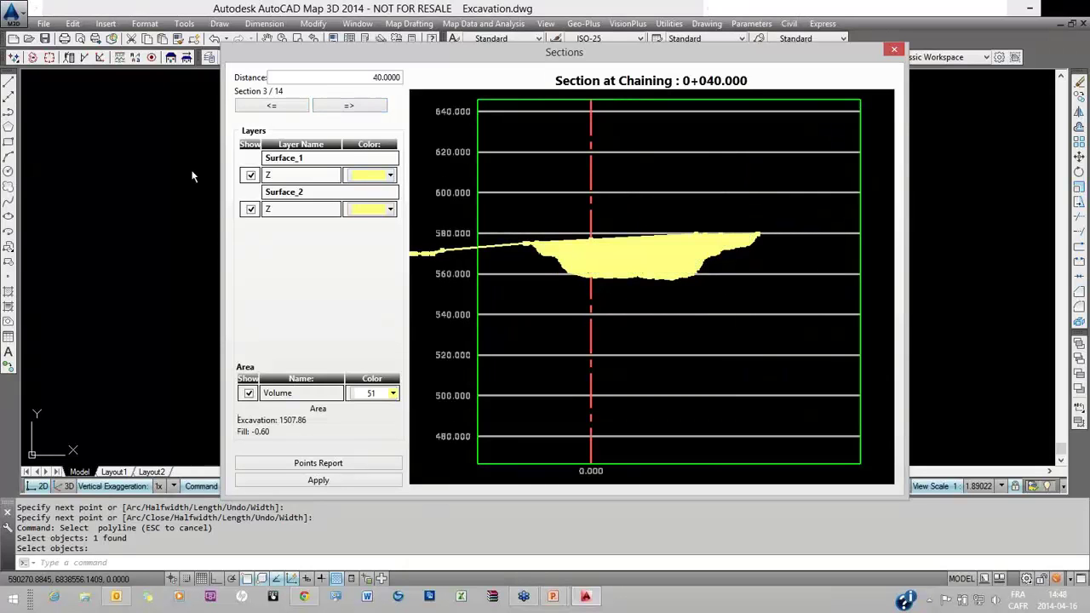
{"action": "double_click", "coordinate": [342, 105]}
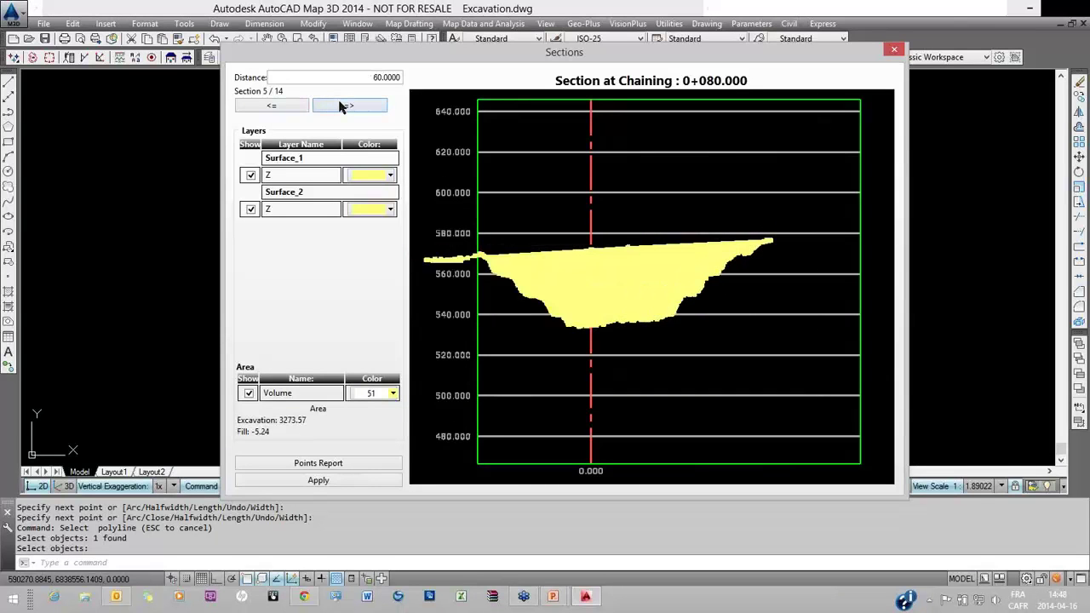
{"action": "left_click", "coordinate": [341, 105]}
{"action": "left_click", "coordinate": [345, 106]}
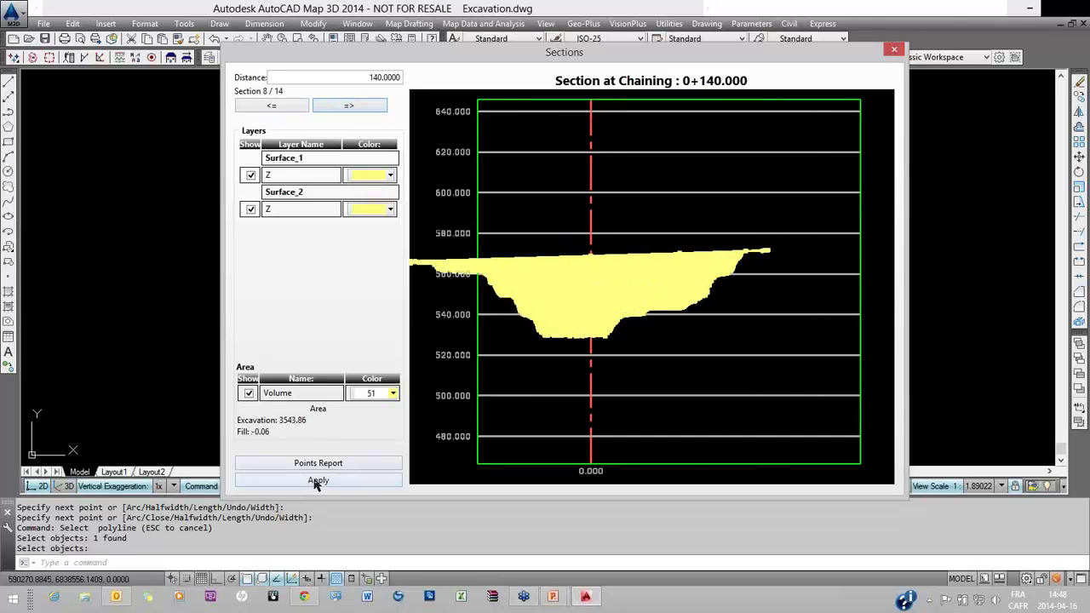
{"action": "left_click", "coordinate": [894, 50]}
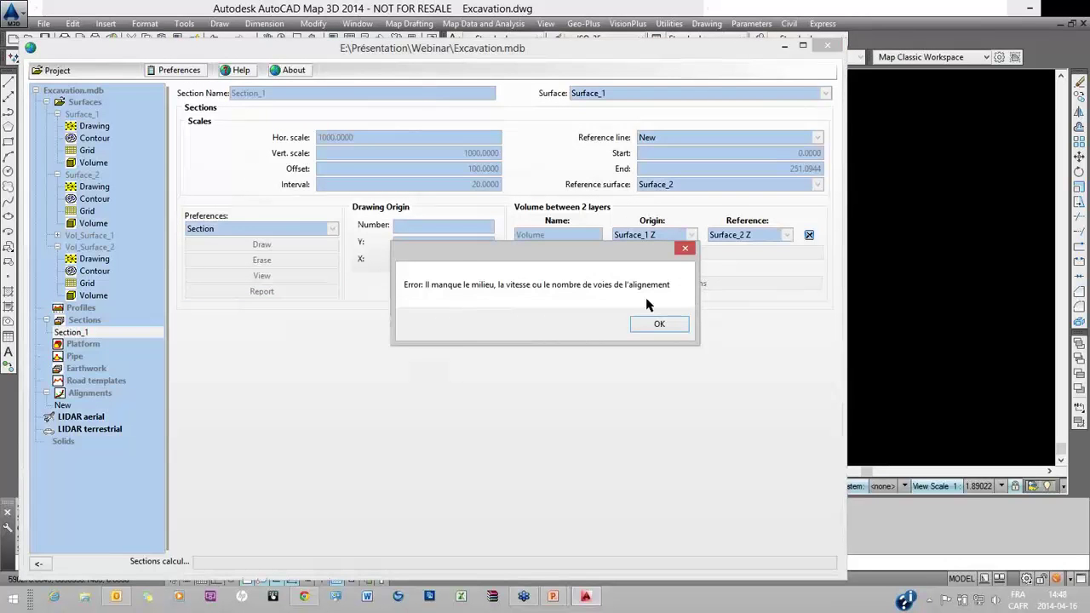
Generate the Sections Report showing net cumulative volume 582487.088 at 0+251.094, then close it.
{"action": "left_click", "coordinate": [654, 323]}
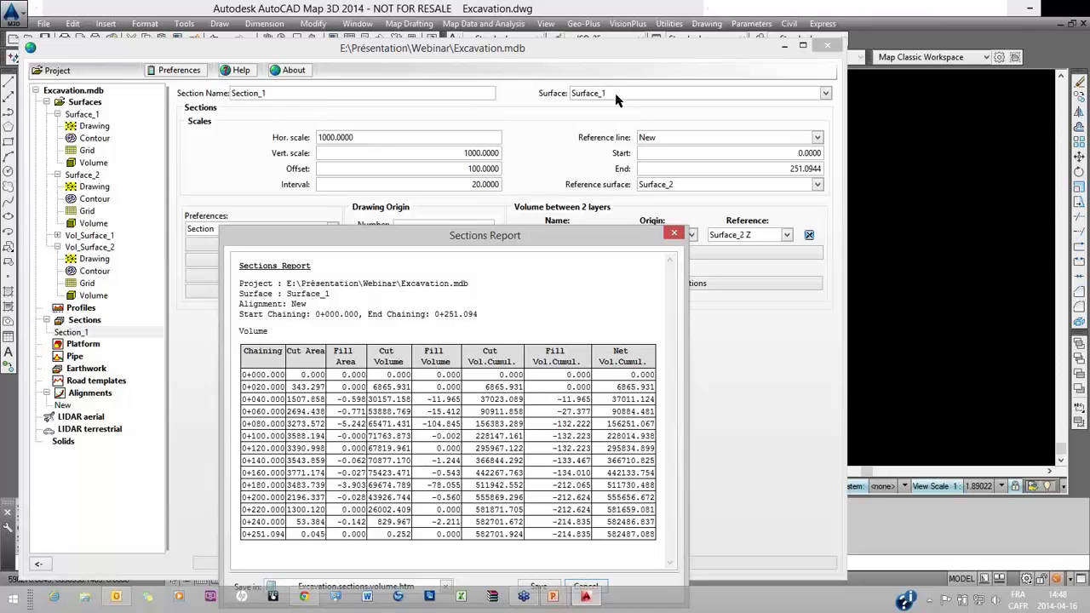
{"action": "left_click", "coordinate": [674, 232]}
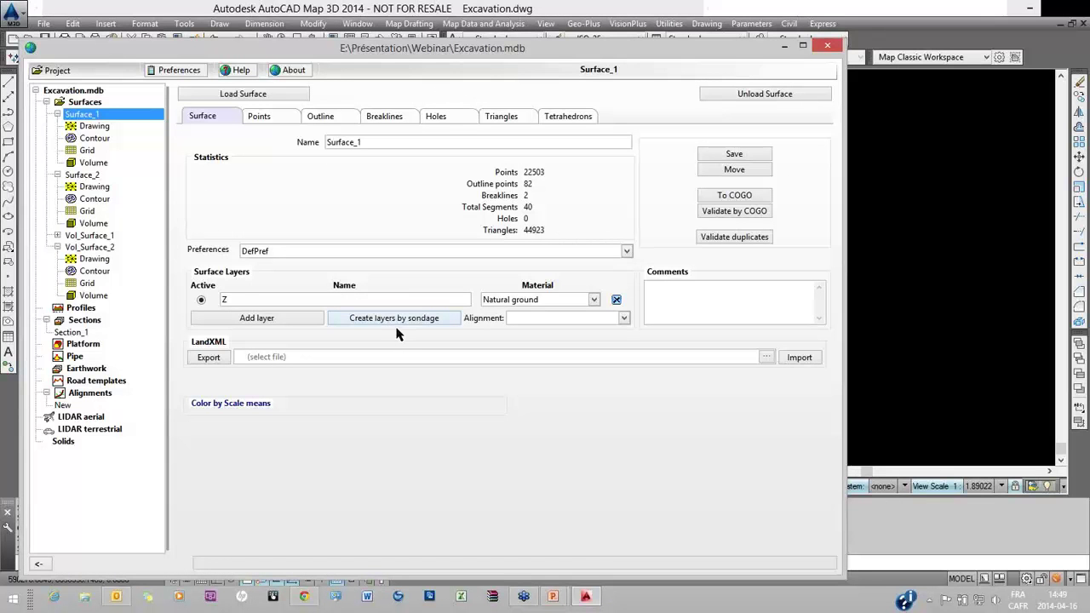
Review the Section_1 settings and the Vol_Surface_1 and Vol_Surface_2 properties.
{"action": "left_click", "coordinate": [72, 332]}
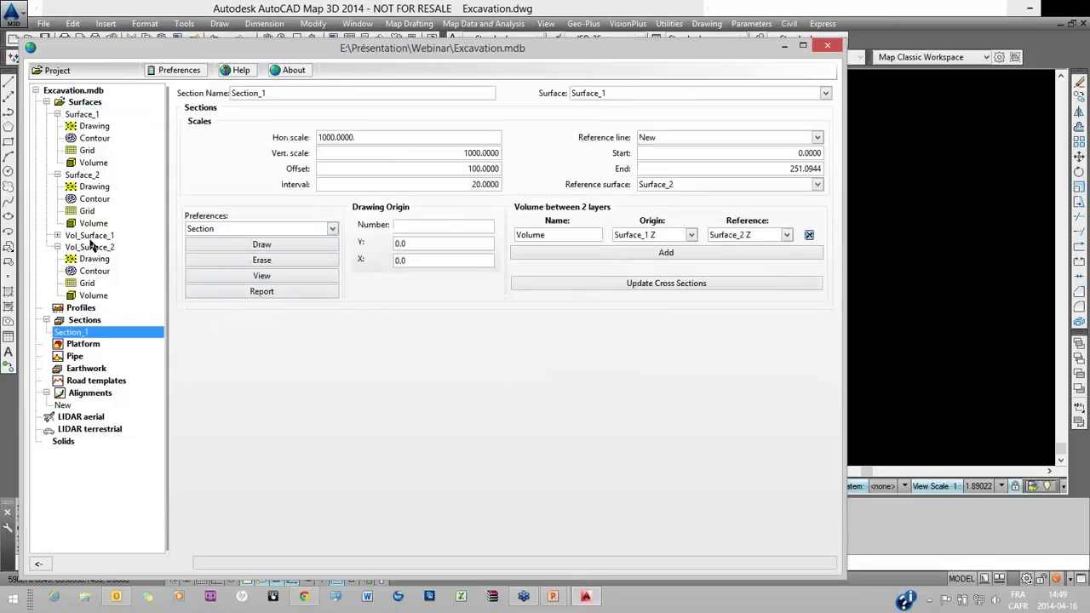
{"action": "double_click", "coordinate": [90, 245]}
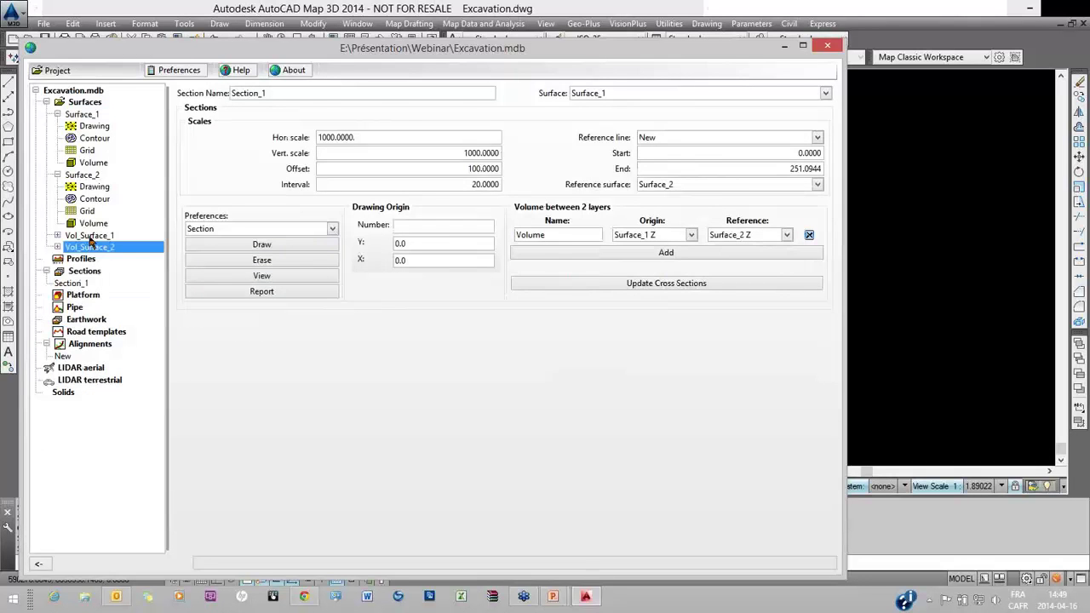
{"action": "left_click", "coordinate": [72, 284]}
{"action": "left_click", "coordinate": [88, 236]}
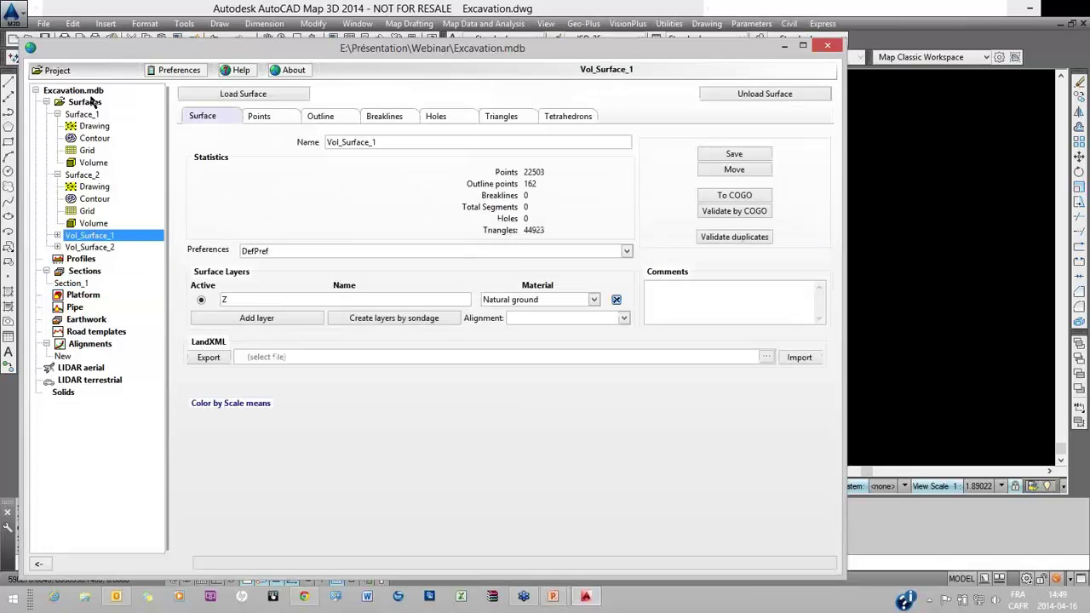
Merge Vol_Surface_1 and Vol_Surface_2 into a single surface.
{"action": "left_click", "coordinate": [90, 102]}
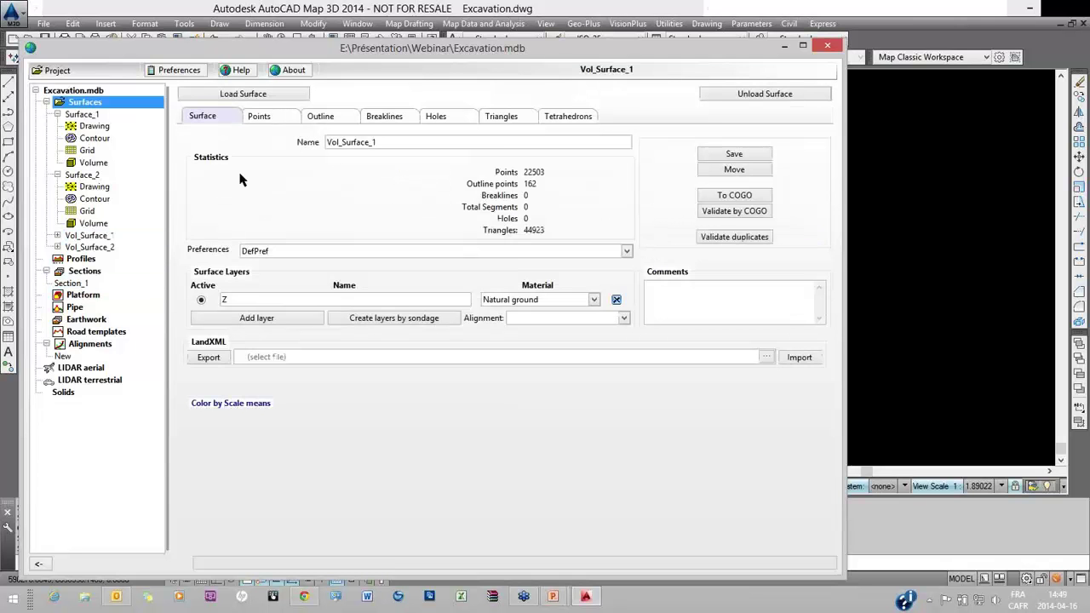
{"action": "left_click", "coordinate": [240, 179]}
{"action": "left_click", "coordinate": [260, 194], "text": "shift"}
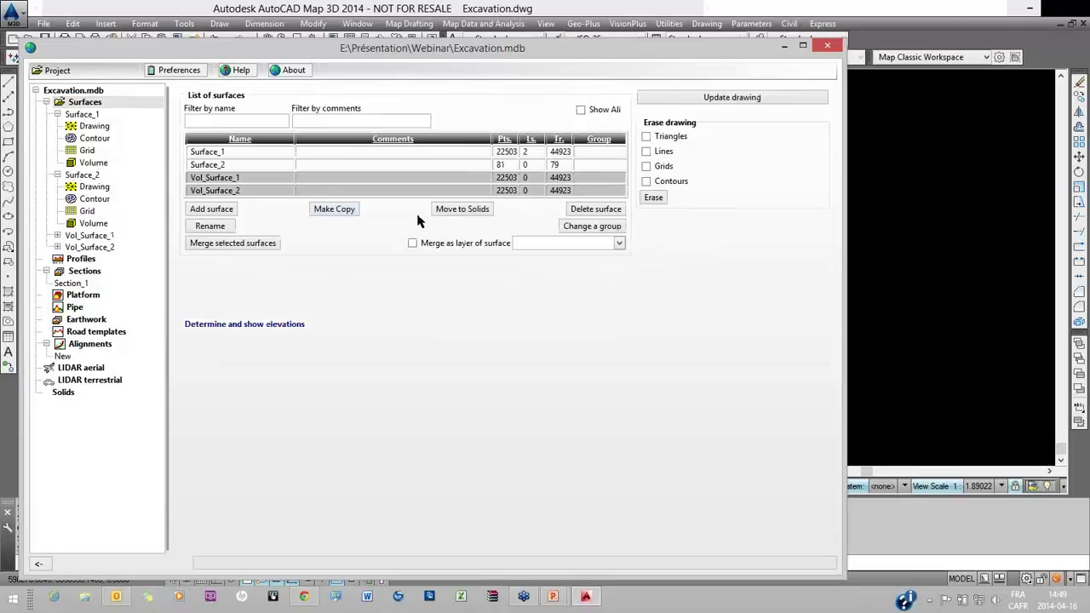
{"action": "left_click", "coordinate": [220, 245]}
{"action": "left_click", "coordinate": [427, 339]}
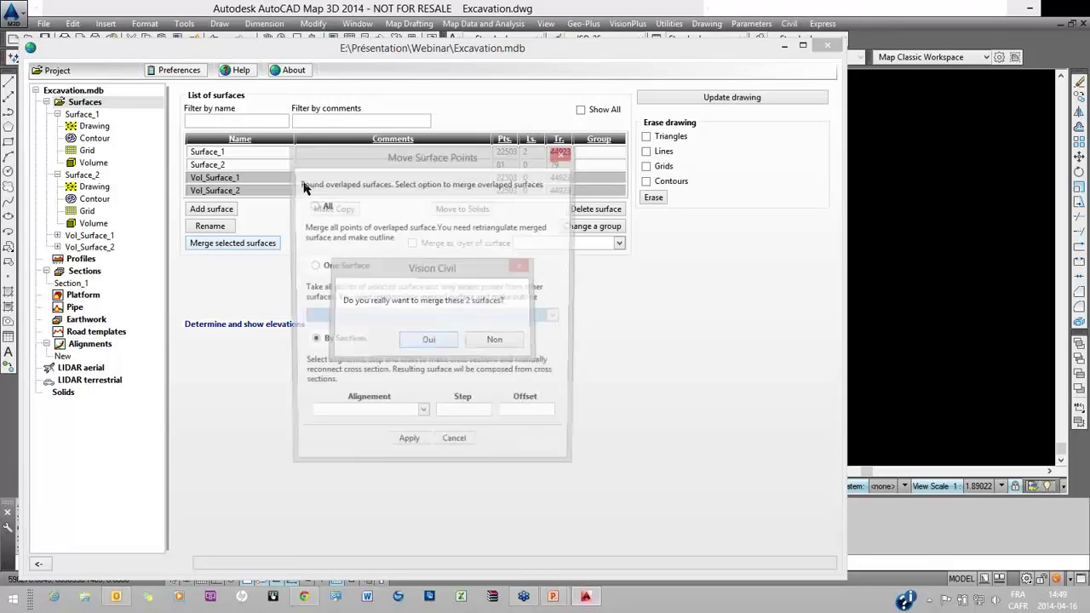
{"action": "left_click", "coordinate": [407, 447]}
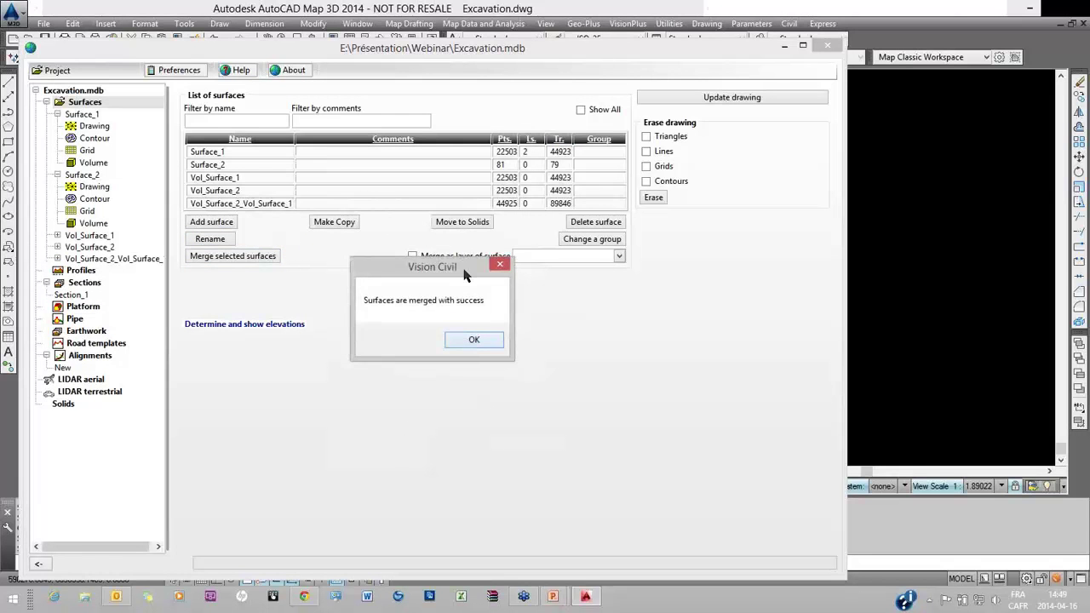
{"action": "key", "text": "Return"}
Move merged surface Vol_Surface_2_Vol_Surface_1 into Solids (44925 points, 89846 triangles).
{"action": "left_click", "coordinate": [254, 209]}
{"action": "left_click", "coordinate": [462, 223]}
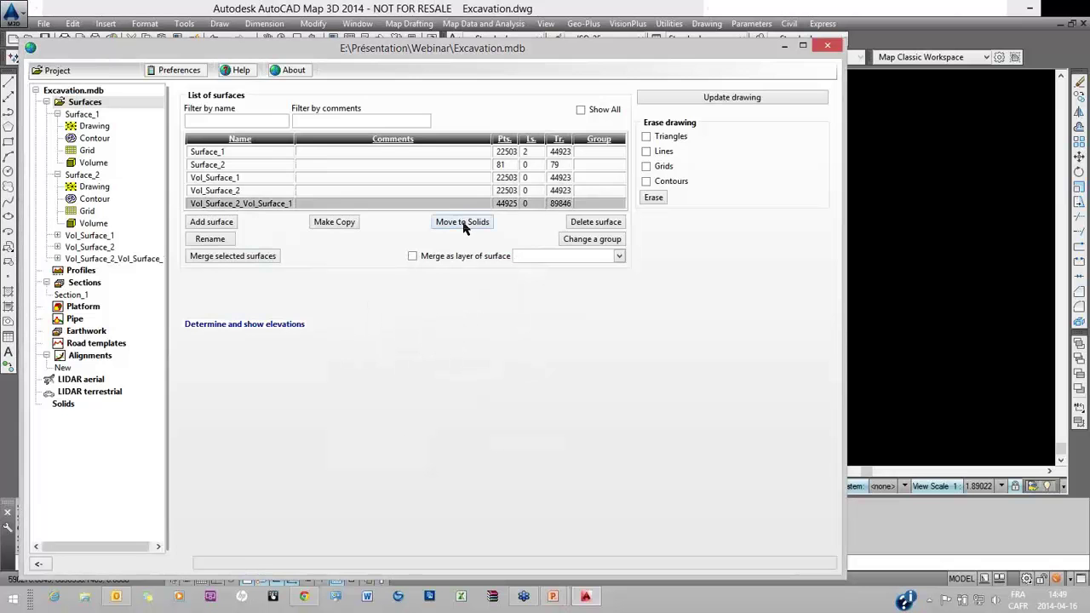
{"action": "left_click", "coordinate": [94, 404]}
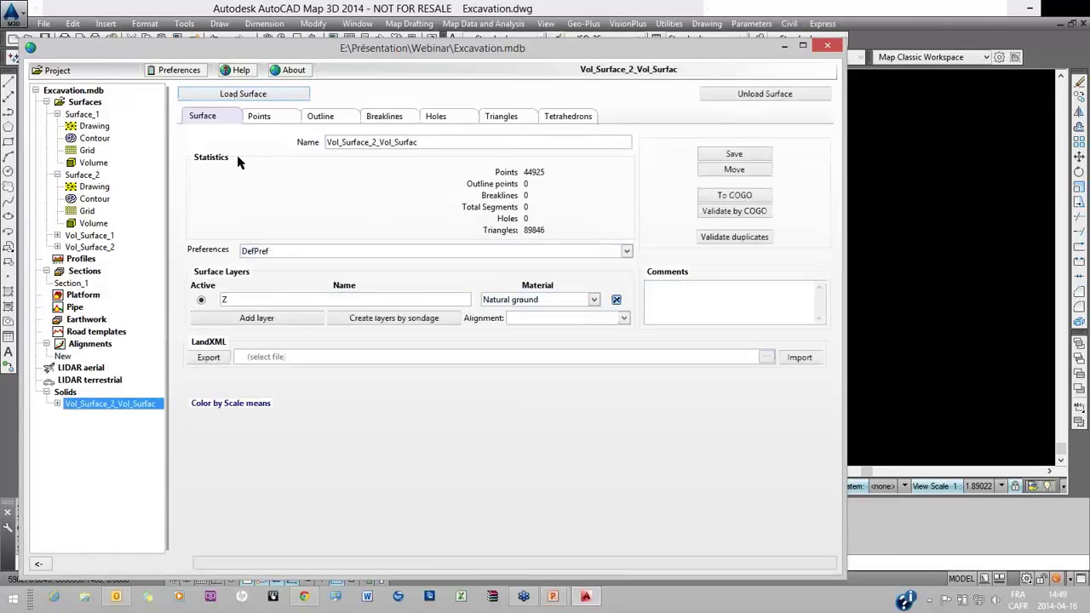
Tetrahedralize the merged solid into 133140 tetrahedrons and compute its 3D volume of 579314.055979.
{"action": "left_click", "coordinate": [57, 404]}
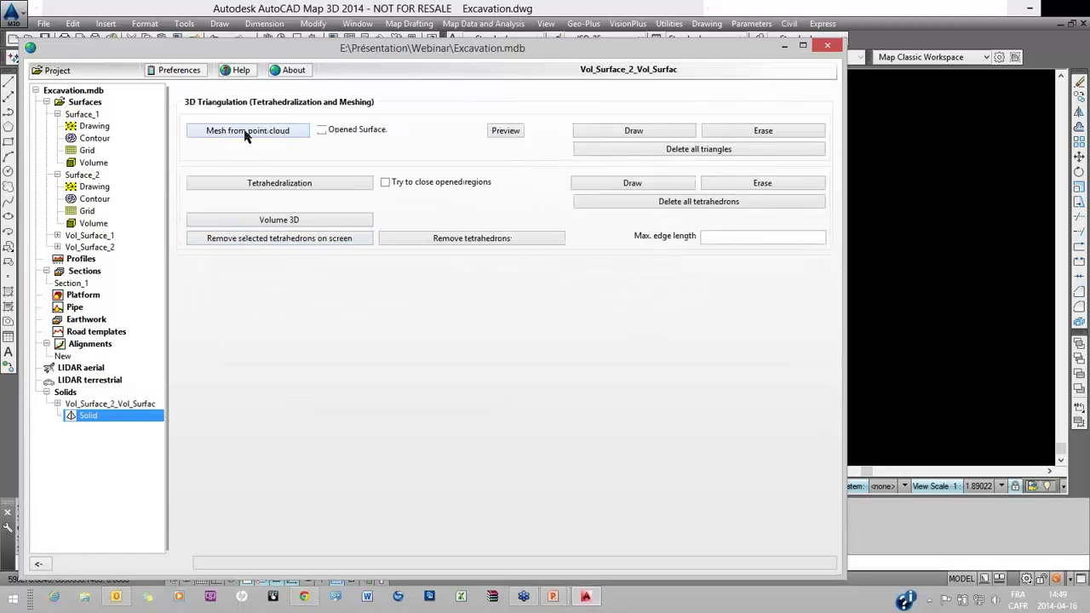
{"action": "left_click", "coordinate": [246, 134]}
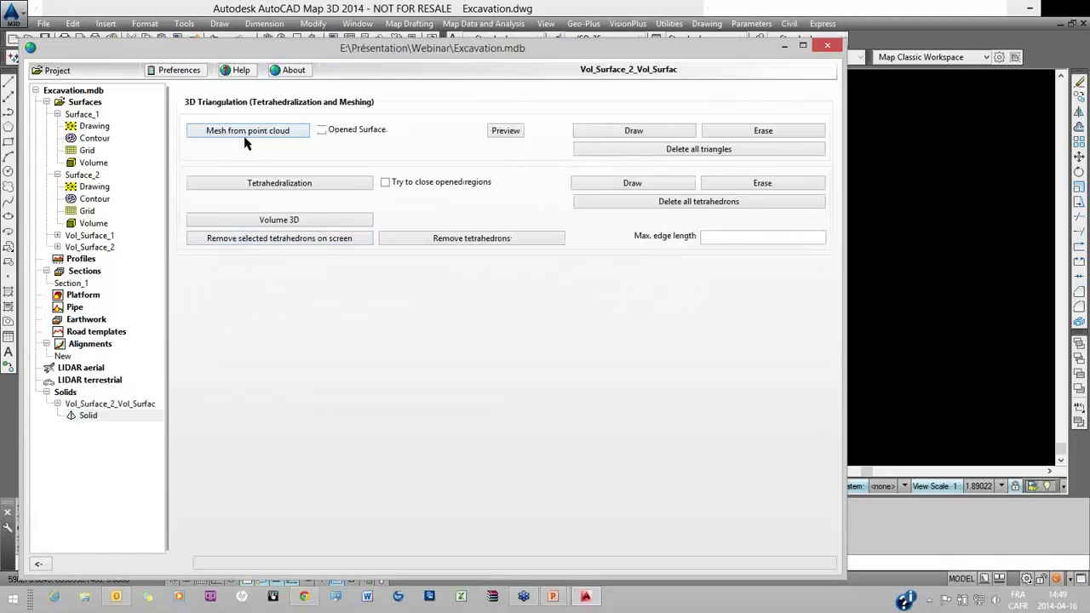
{"action": "left_click", "coordinate": [264, 221]}
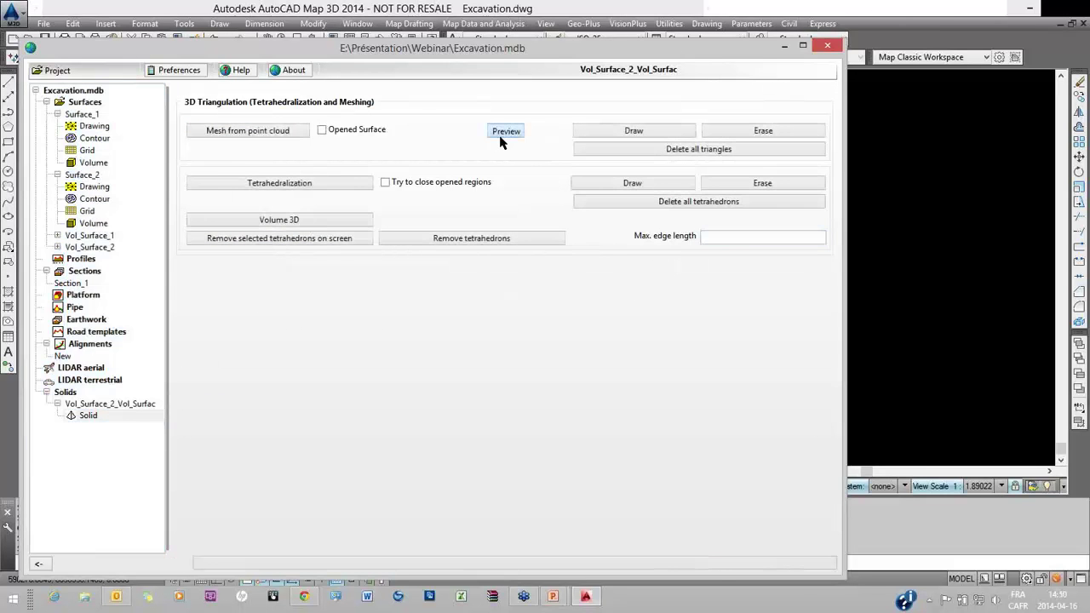
{"action": "left_click", "coordinate": [505, 131]}
{"action": "left_click_drag", "start_coordinate": [179, 213], "coordinate": [267, 306]}
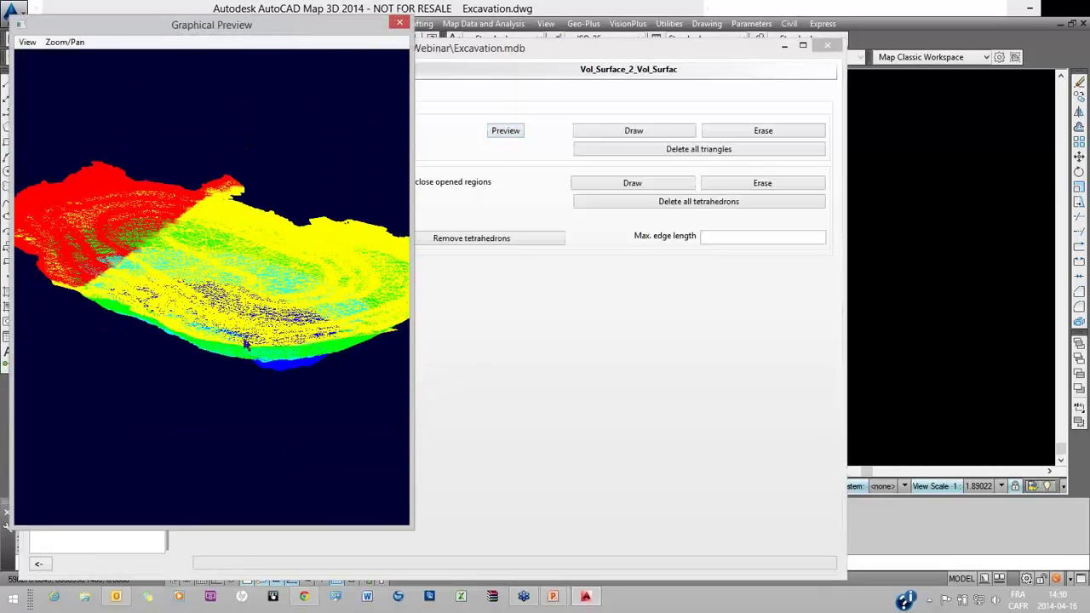
{"action": "left_click_drag", "start_coordinate": [246, 344], "coordinate": [264, 362]}
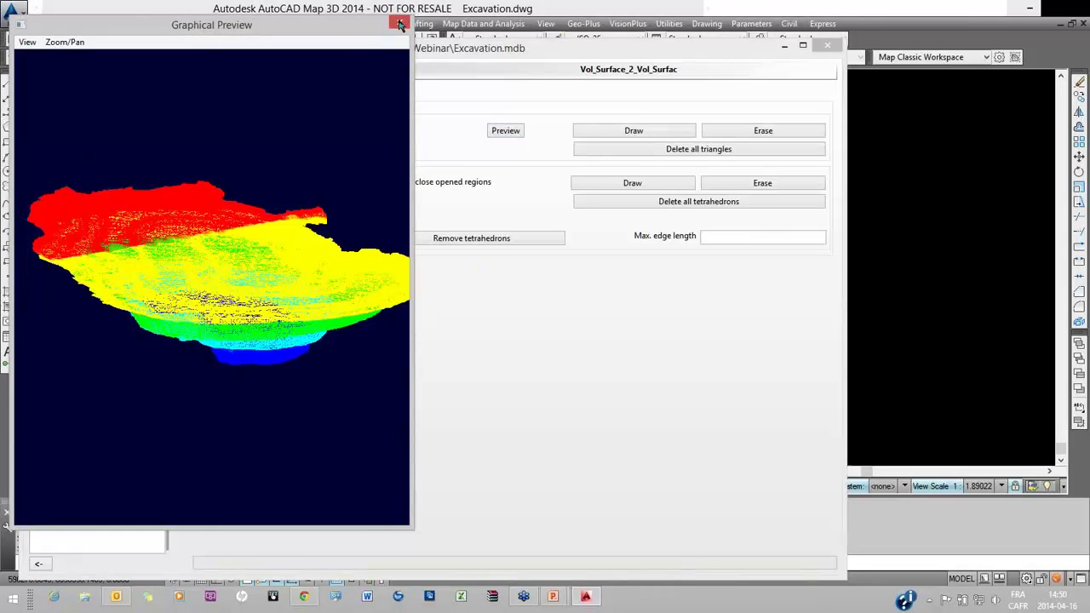
{"action": "left_click", "coordinate": [399, 24]}
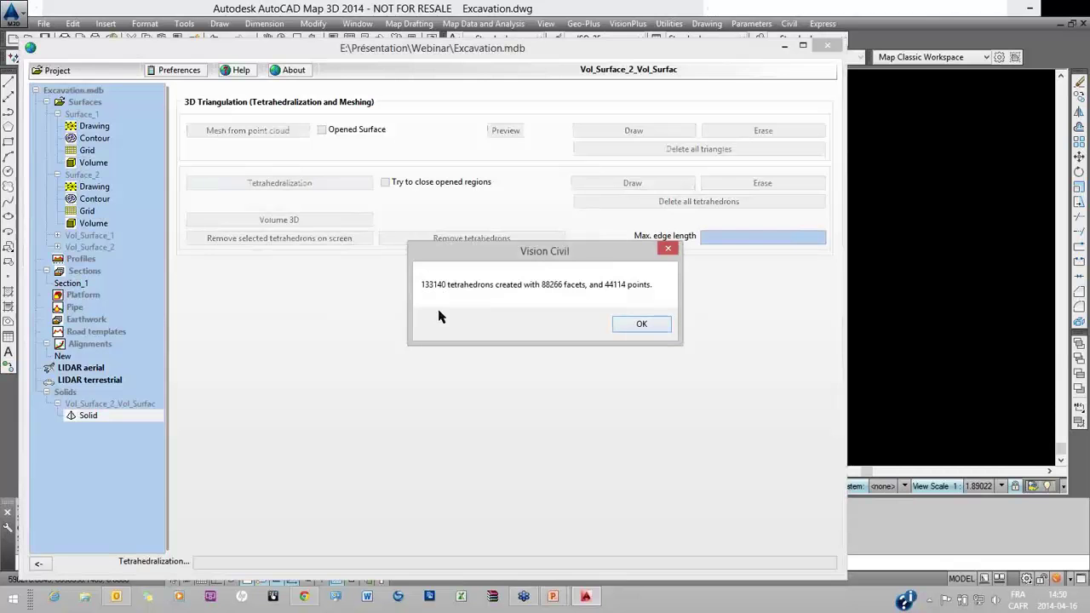
{"action": "left_click", "coordinate": [641, 327]}
{"action": "left_click", "coordinate": [271, 219]}
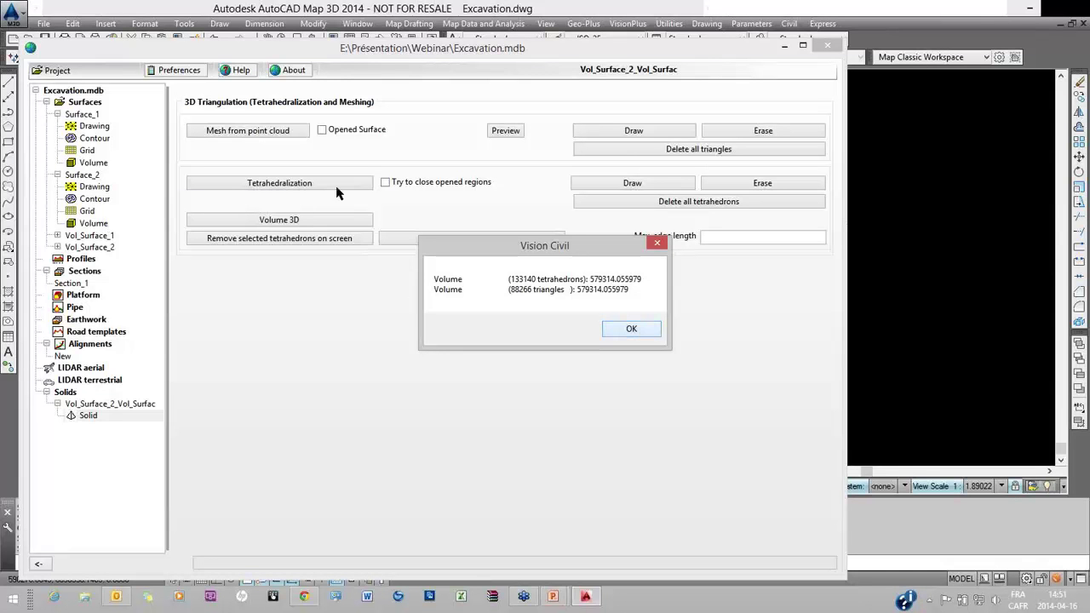
Dismiss the excavation volume result of 579314.055979.
{"action": "left_click", "coordinate": [631, 329]}
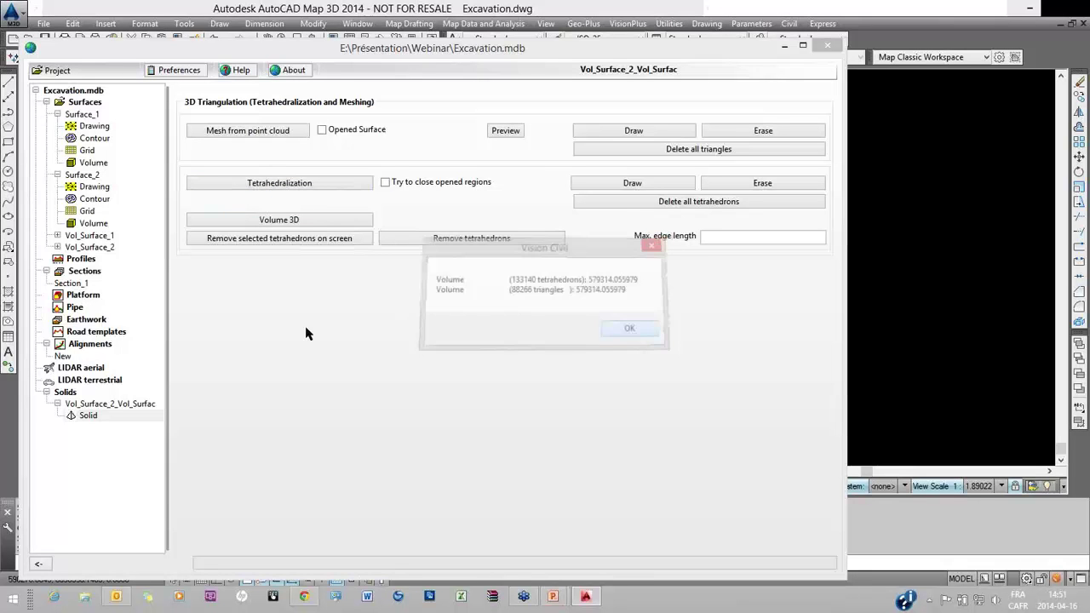
Start an import from another project, choosing hand.mdb as the source.
{"action": "left_click", "coordinate": [60, 71]}
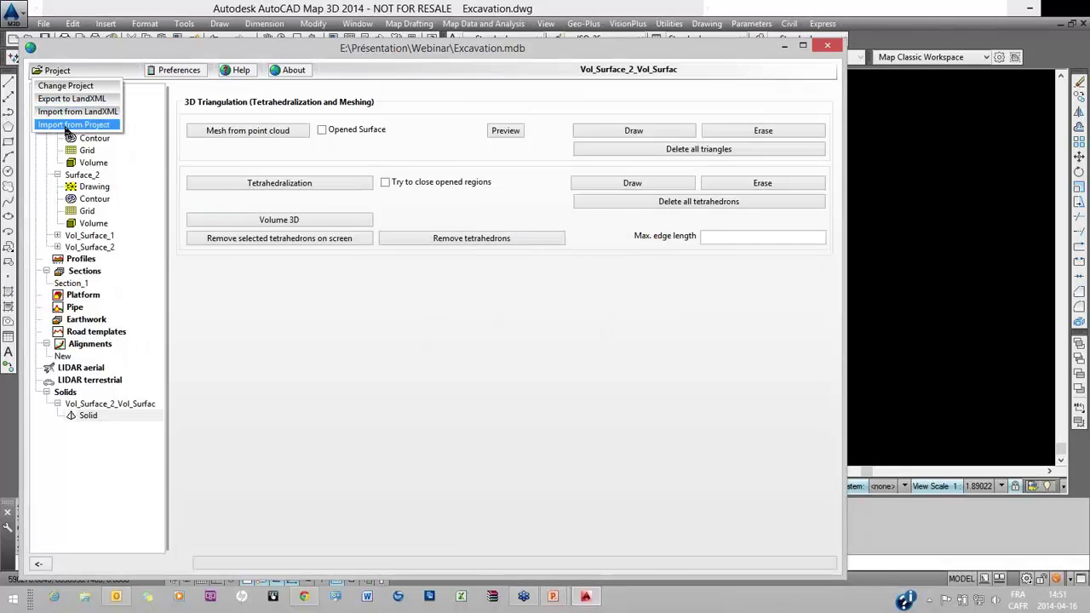
{"action": "left_click", "coordinate": [68, 125]}
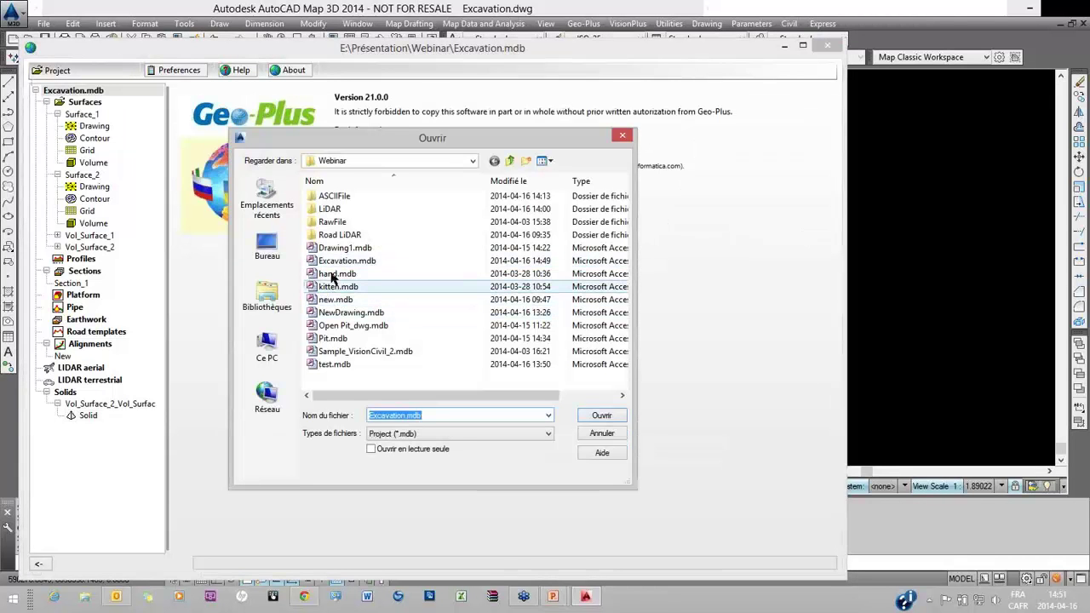
{"action": "left_click", "coordinate": [336, 273]}
{"action": "left_click", "coordinate": [601, 415]}
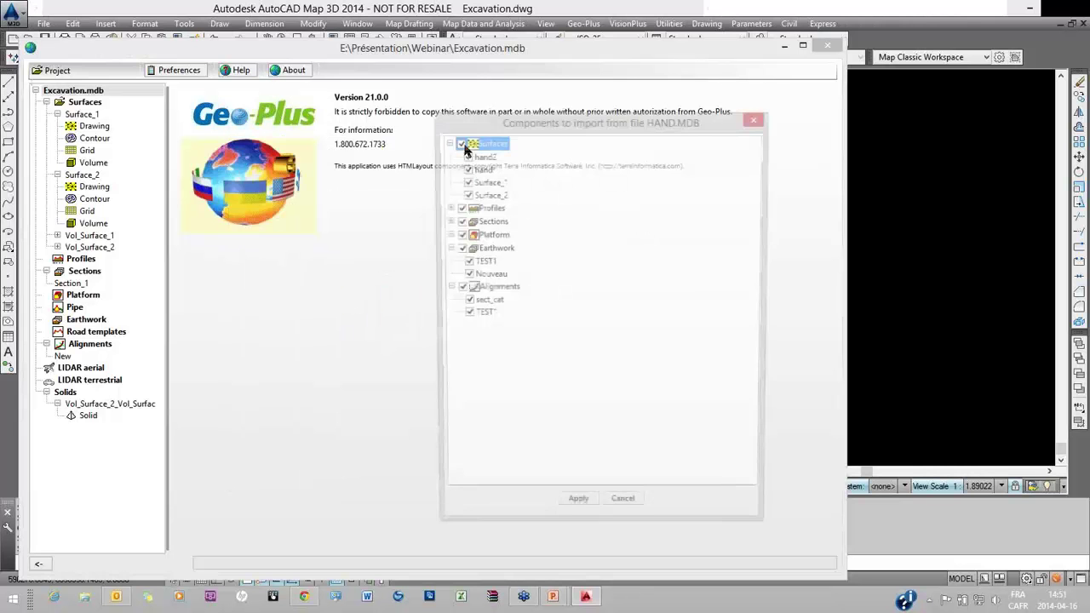
Uncheck hand2, surfaces, profiles, sections, platform, earthwork and alignments, then import only the hand solid.
{"action": "left_click", "coordinate": [465, 156]}
{"action": "left_click", "coordinate": [465, 181]}
{"action": "left_click", "coordinate": [465, 195]}
{"action": "left_click", "coordinate": [459, 208]}
{"action": "left_click", "coordinate": [459, 220]}
{"action": "left_click", "coordinate": [458, 234]}
{"action": "left_click", "coordinate": [458, 248]}
{"action": "left_click", "coordinate": [458, 288]}
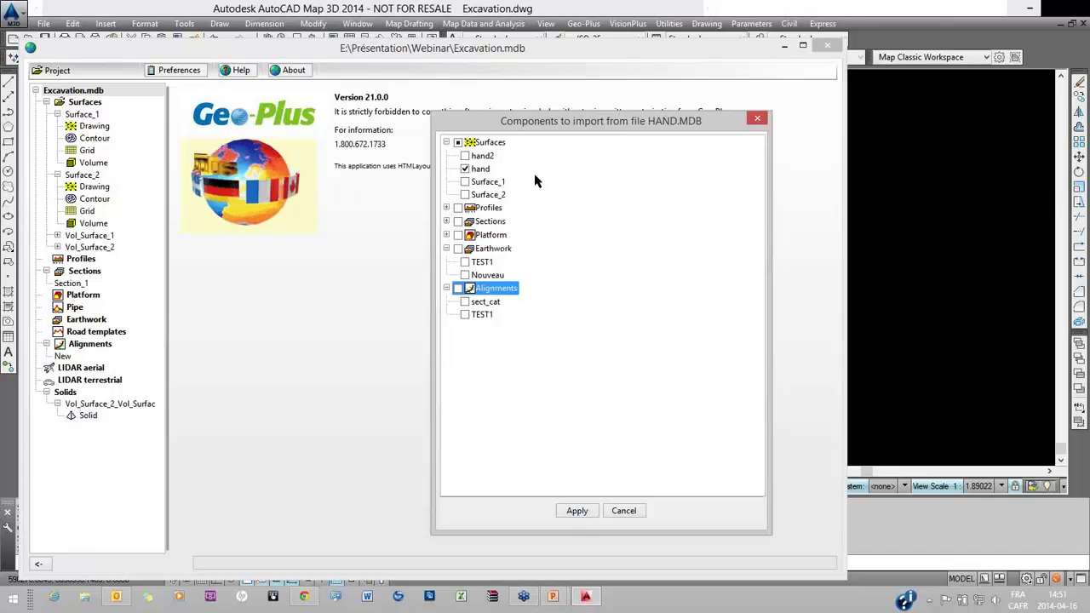
{"action": "left_click", "coordinate": [578, 512]}
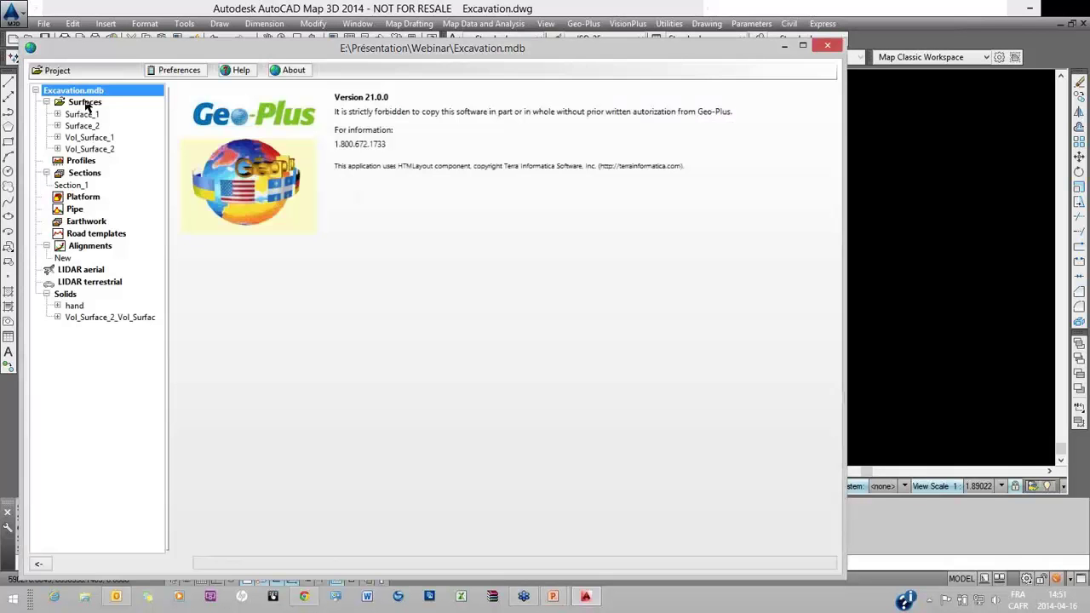
Expand the hand solid under Solids and open its Solid's 3D Triangulation settings.
{"action": "left_click", "coordinate": [74, 304]}
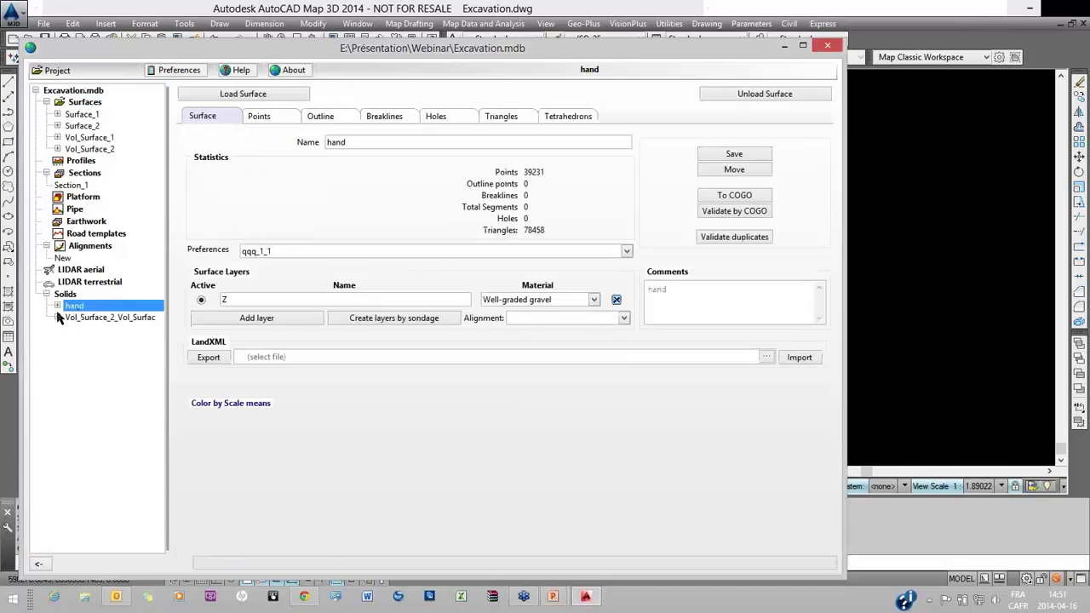
{"action": "left_click", "coordinate": [57, 305]}
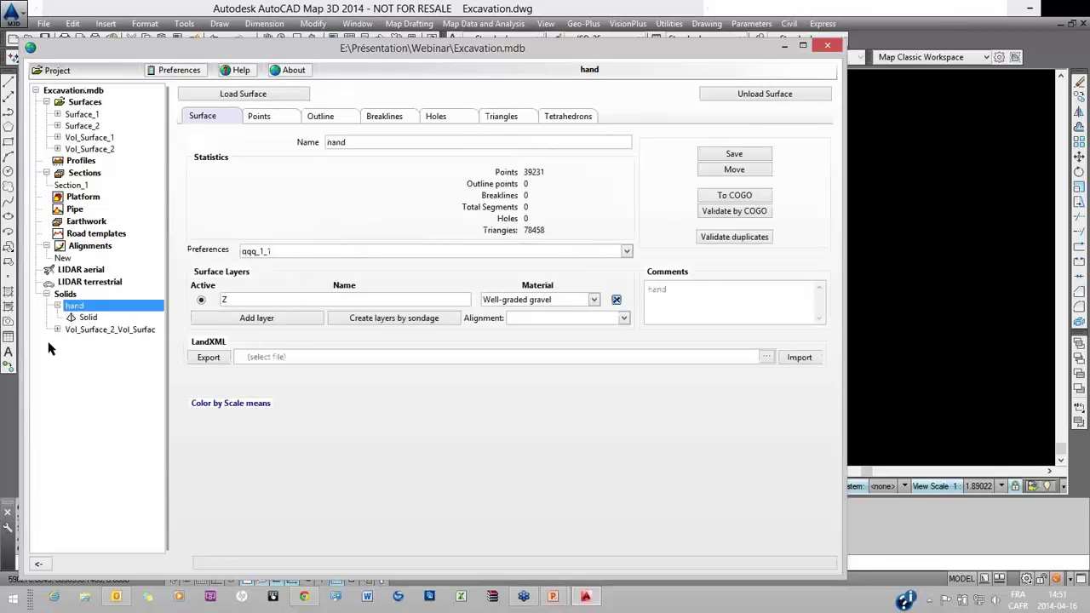
{"action": "left_click", "coordinate": [90, 319]}
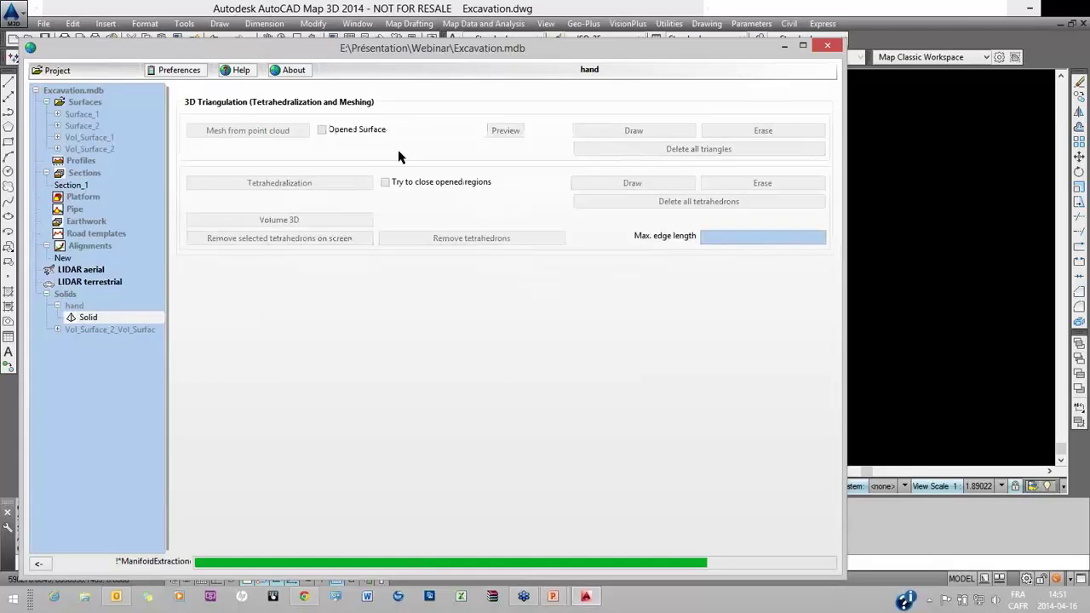
Tetrahedralize the hand solid and compute its 3D volume of 343.464432.
{"action": "left_click", "coordinate": [304, 186]}
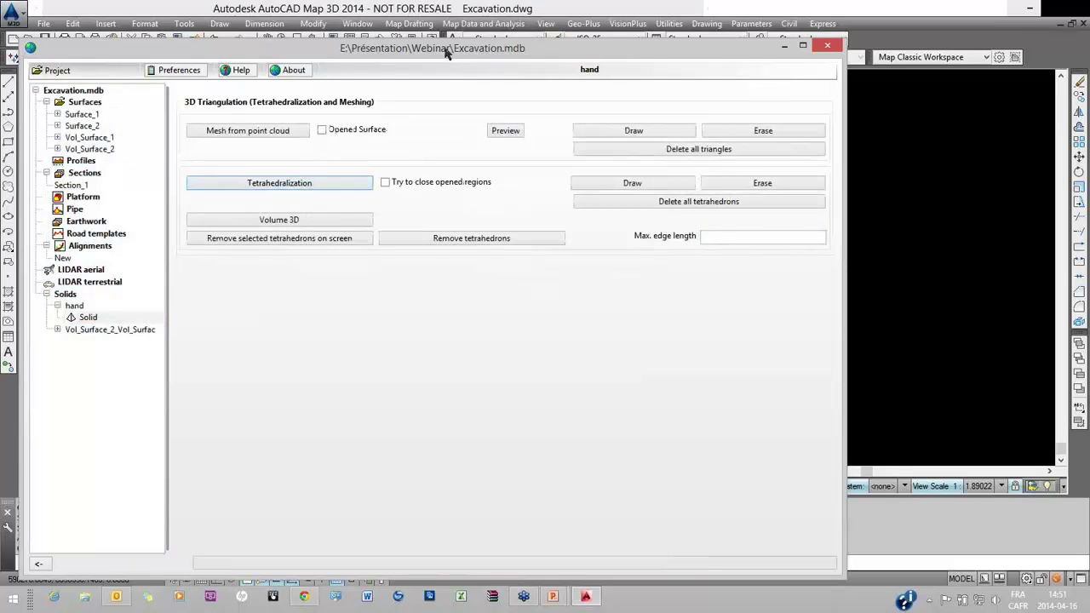
{"action": "left_click", "coordinate": [308, 220]}
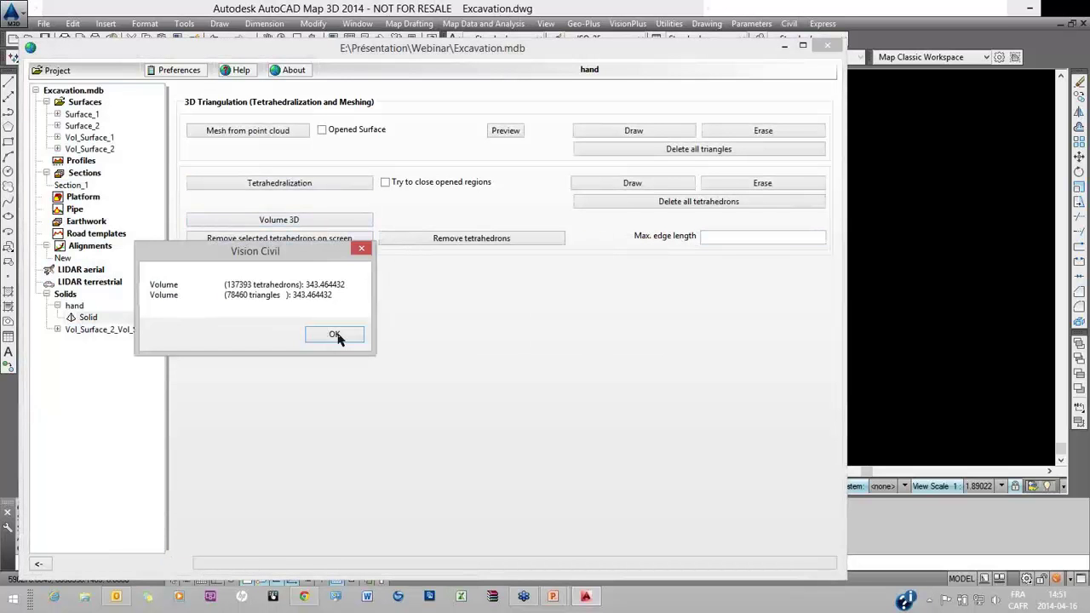
{"action": "left_click", "coordinate": [505, 130]}
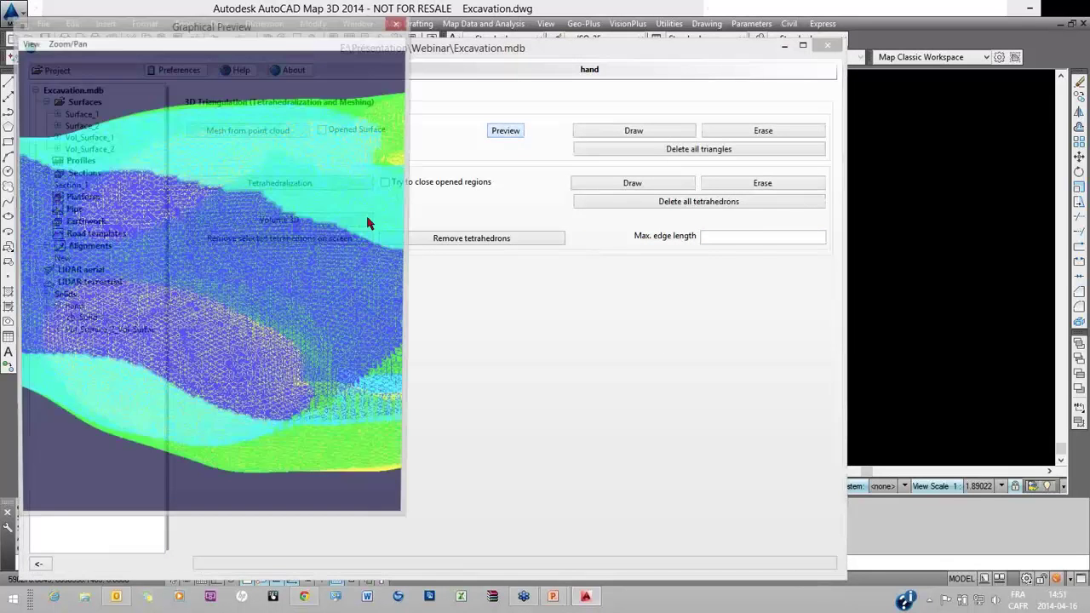
Center, widen and rotate the hand mesh preview to an oblique view, then close it.
{"action": "left_click_drag", "start_coordinate": [306, 29], "coordinate": [328, 20]}
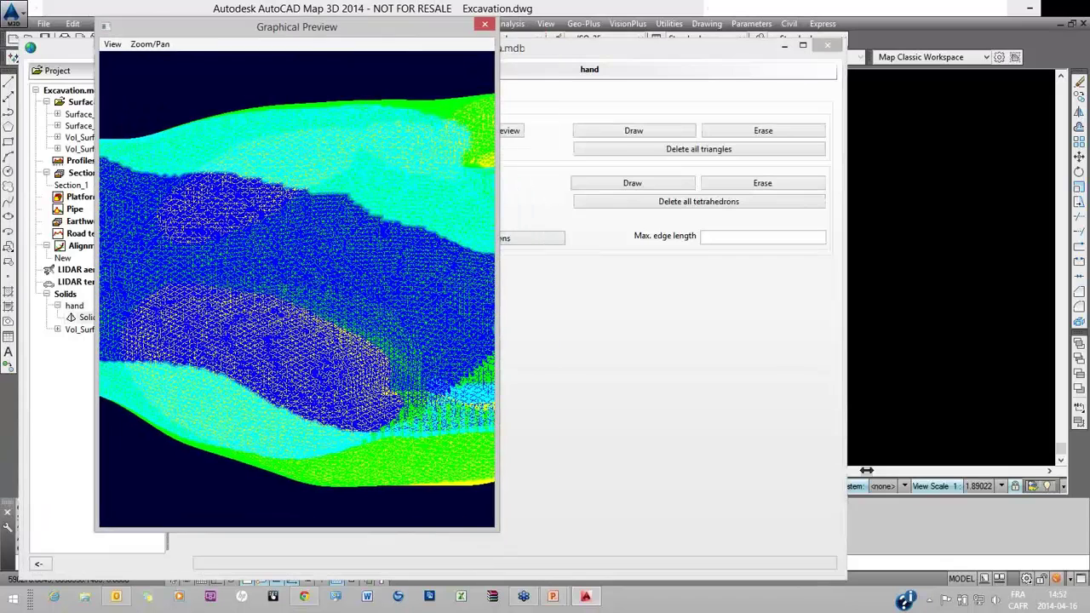
{"action": "left_click_drag", "start_coordinate": [866, 470], "coordinate": [948, 471]}
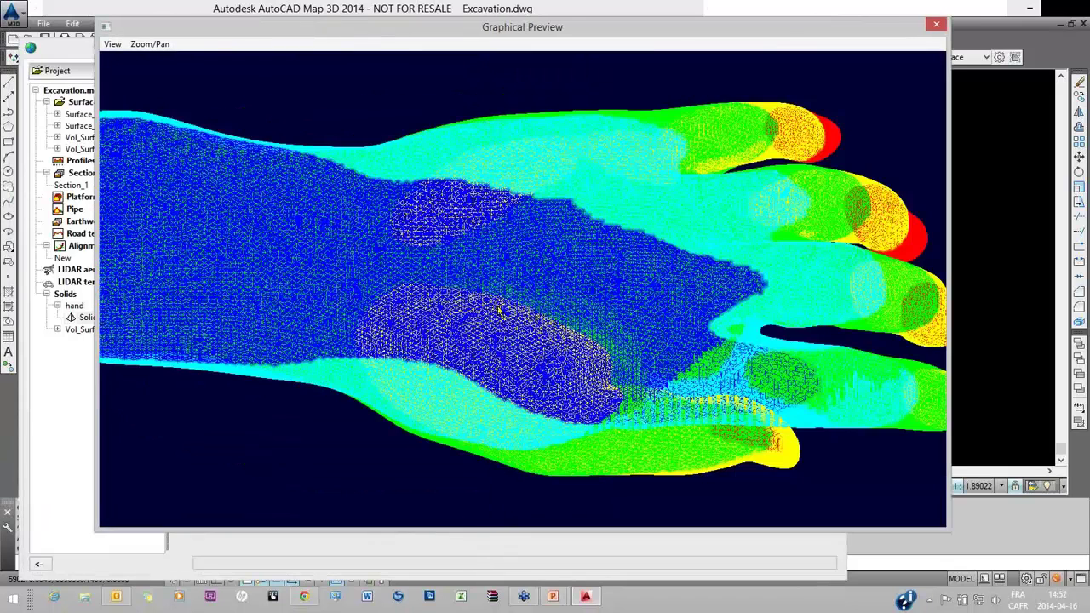
{"action": "left_click_drag", "start_coordinate": [500, 312], "coordinate": [221, 298]}
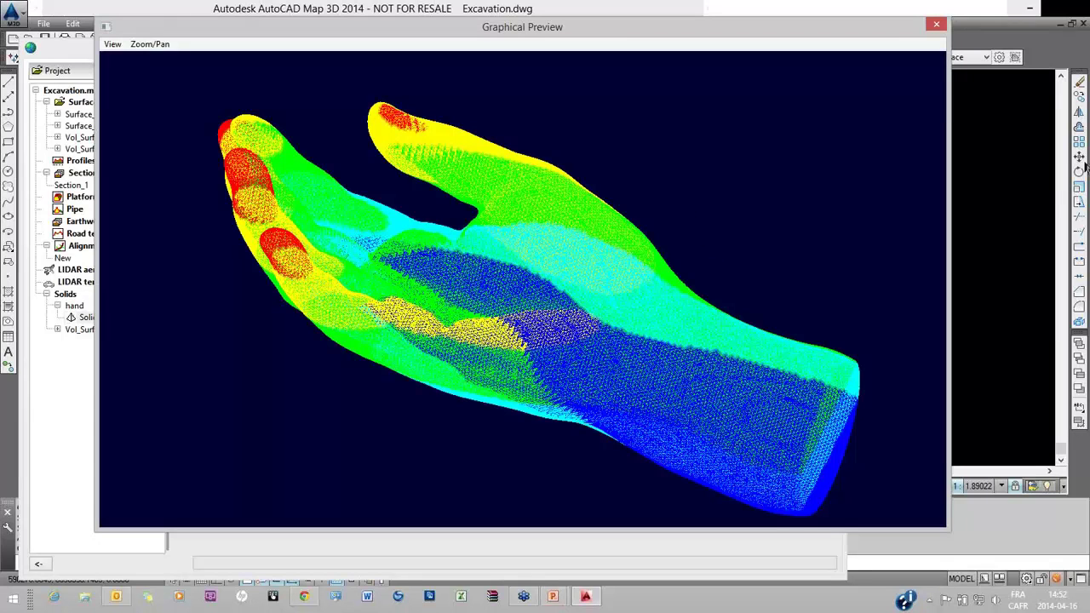
{"action": "left_click", "coordinate": [956, 451]}
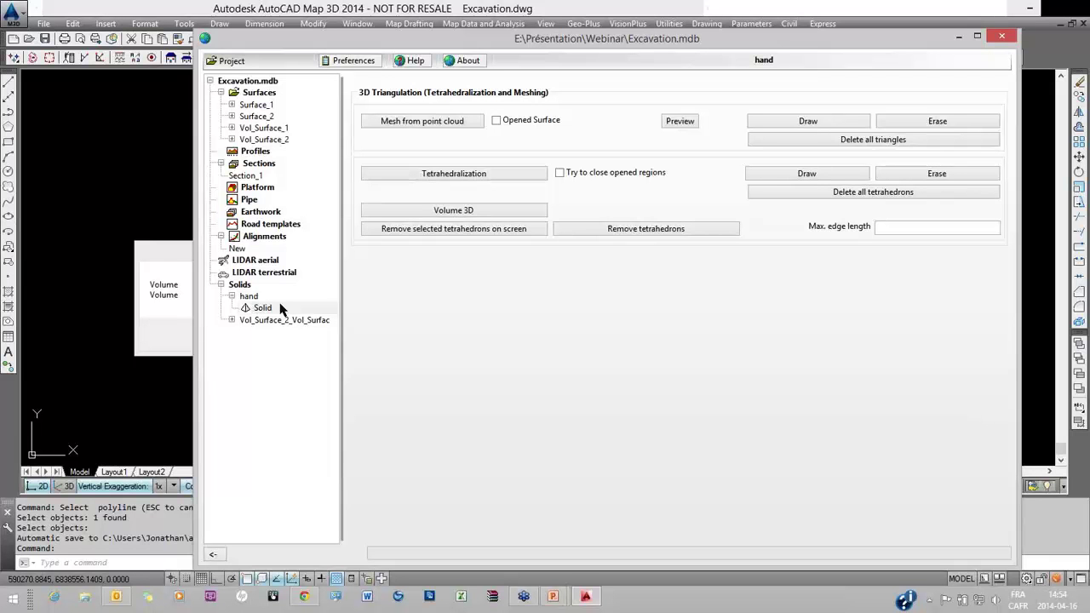
Show the LIDAR aerial import settings panel for the project.
{"action": "left_click", "coordinate": [255, 261]}
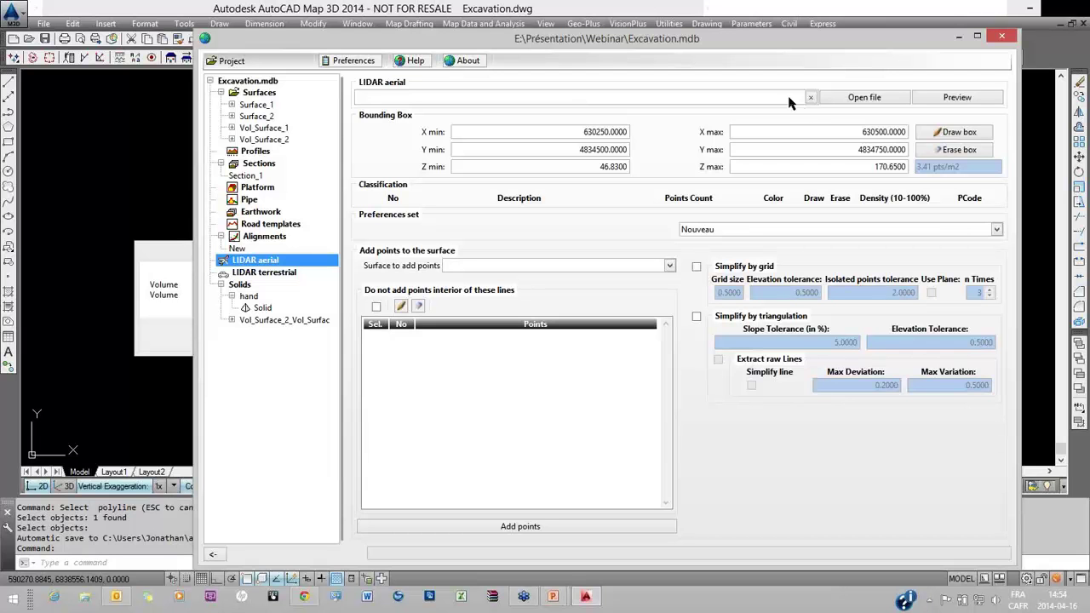
Load the CSV file 161-nxyzadrReduite2.csv as the LIDAR aerial point file.
{"action": "left_click", "coordinate": [856, 97]}
{"action": "left_click", "coordinate": [1008, 540]}
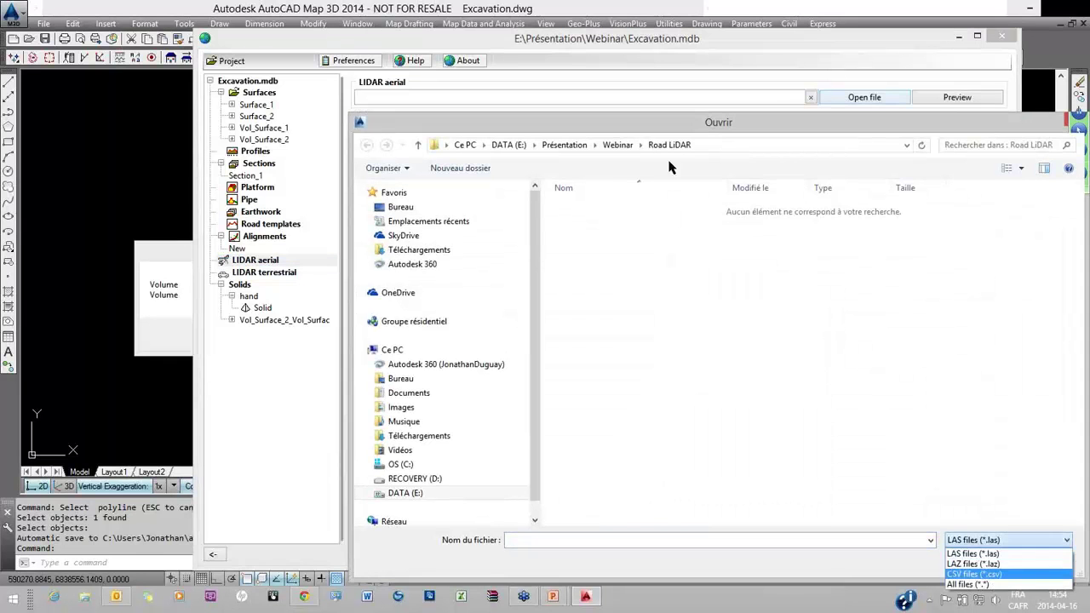
{"action": "left_click", "coordinate": [993, 568]}
{"action": "left_click", "coordinate": [610, 207]}
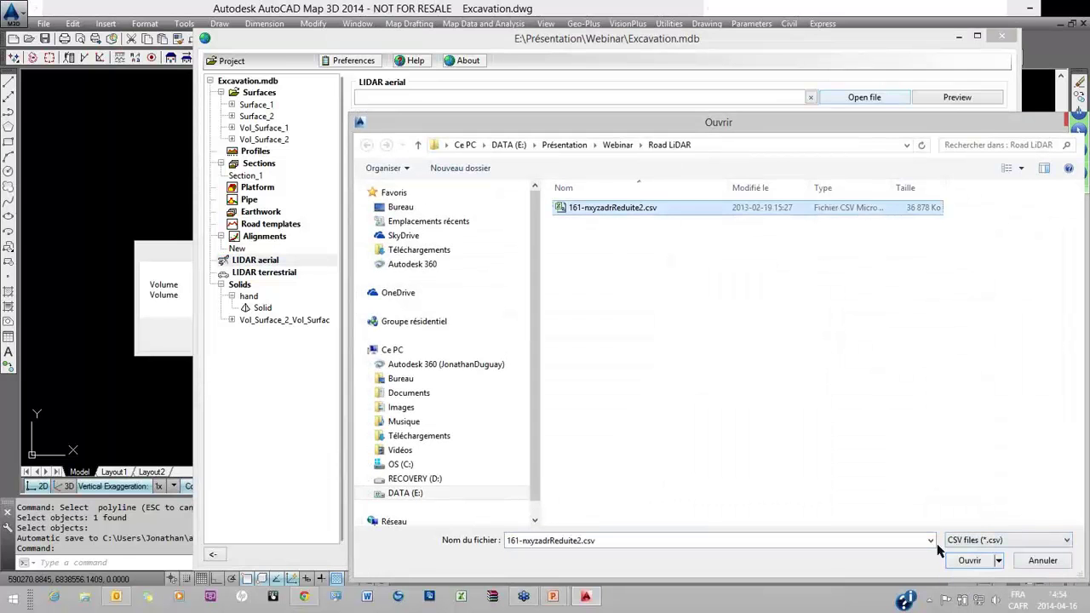
{"action": "left_click", "coordinate": [955, 564]}
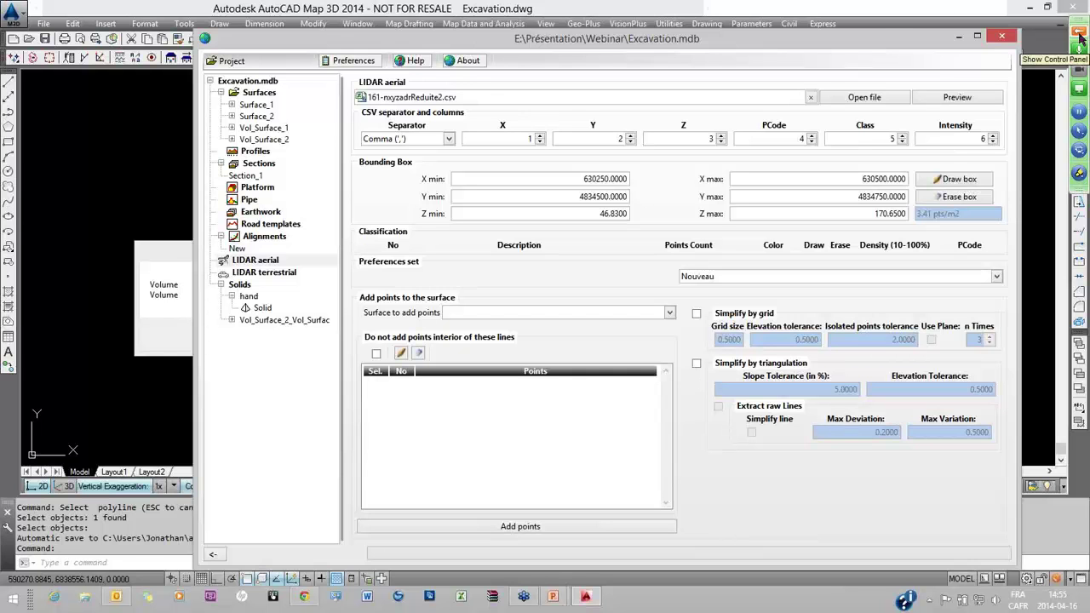
{"action": "left_click", "coordinate": [1080, 38]}
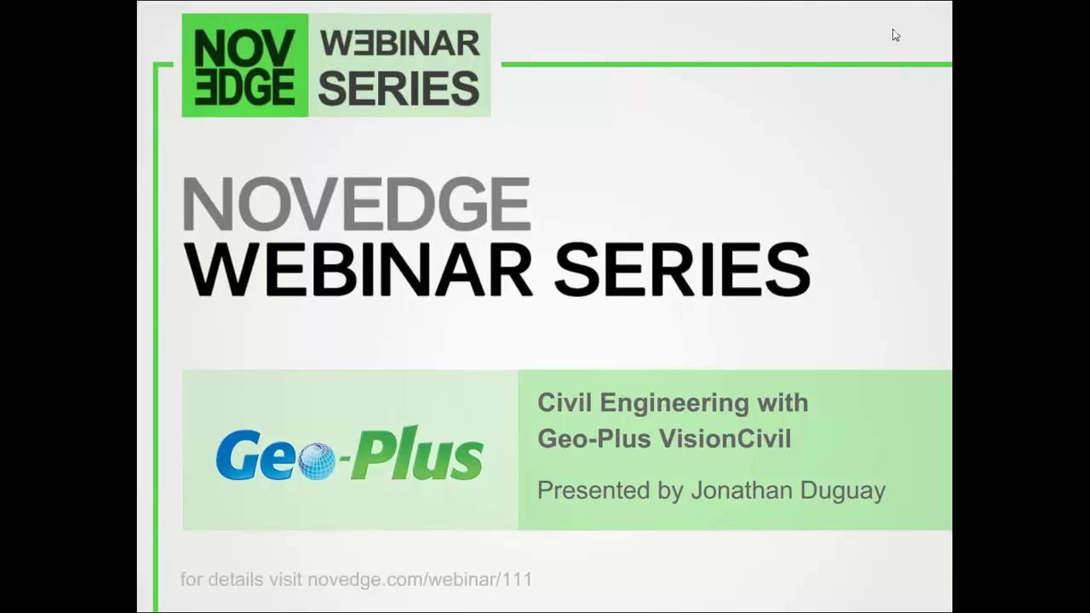
Advance through the Thank You slide to the VisionCivil product page slide.
{"action": "left_click", "coordinate": [589, 344]}
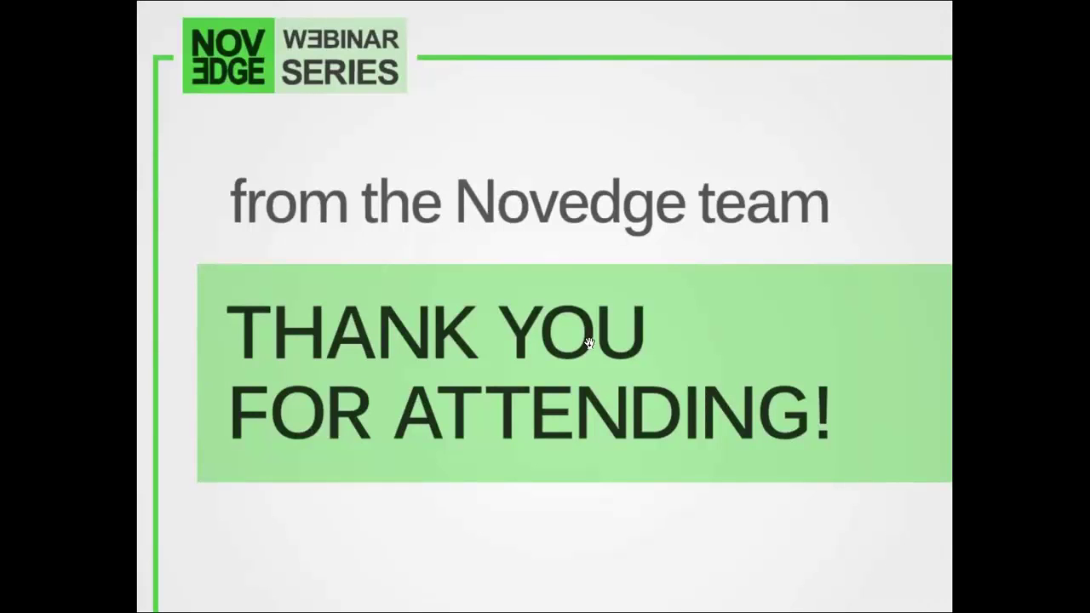
{"action": "key", "text": "Right"}
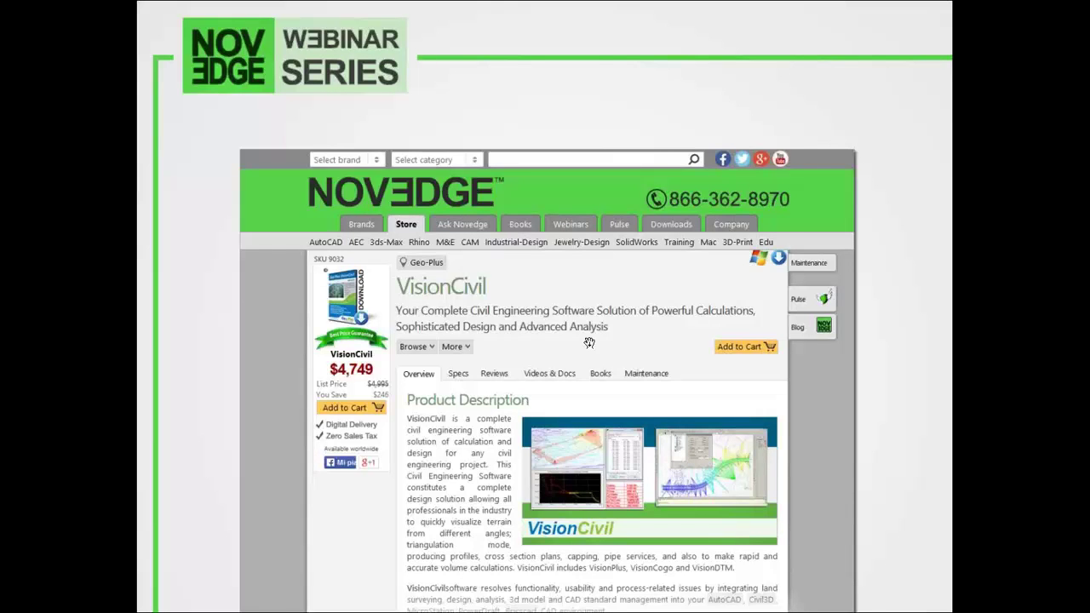
Advance past the Geo-Plus homepage slide, then step back to it.
{"action": "left_click", "coordinate": [588, 343]}
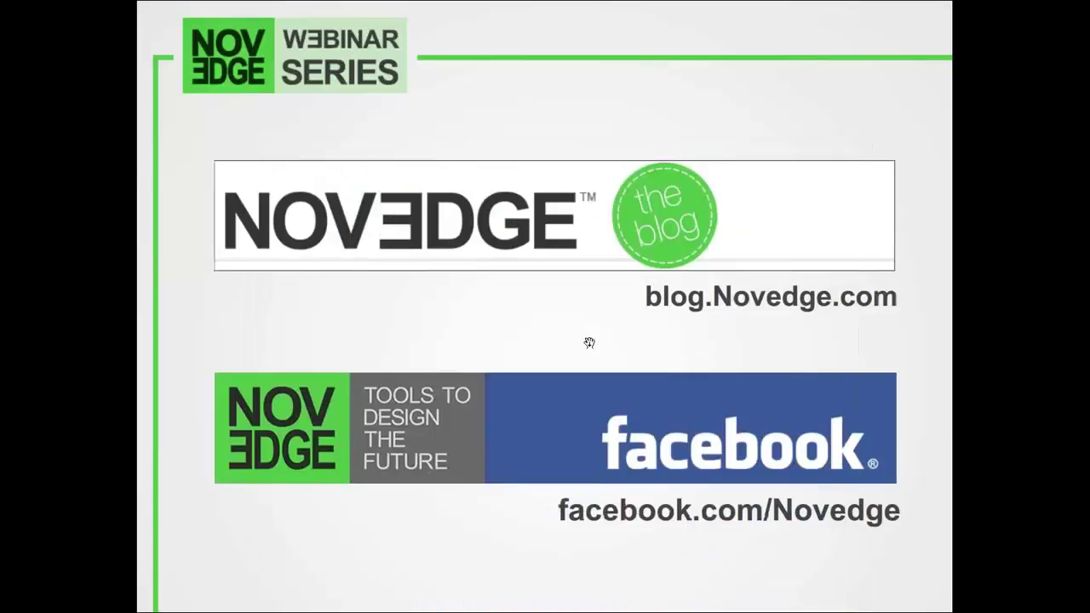
{"action": "key", "text": "Left"}
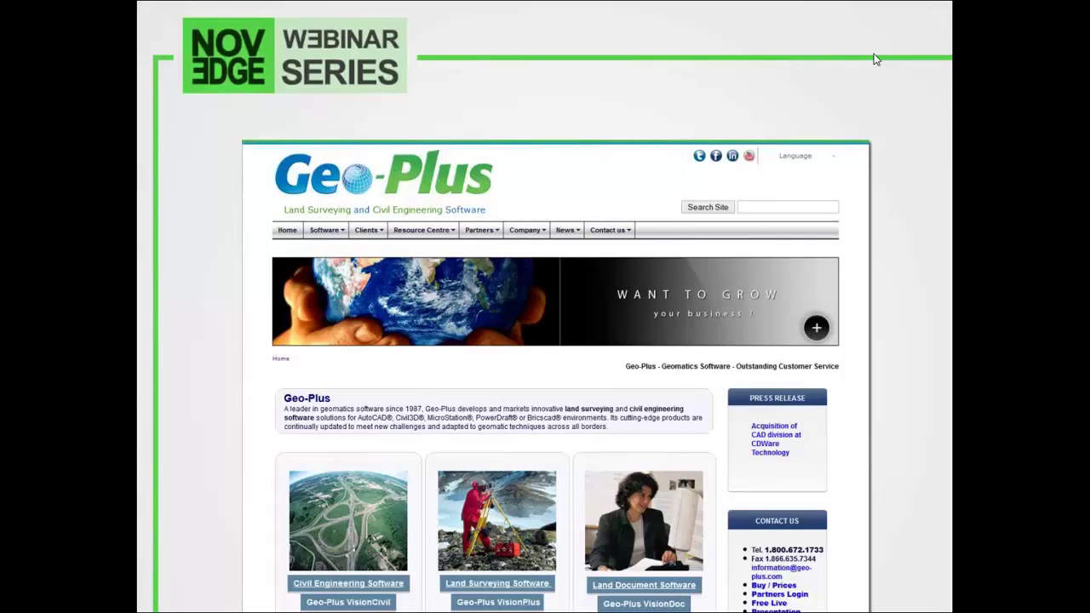
Advance through the blog and Facebook slide to the next upcoming webinar slide.
{"action": "left_click", "coordinate": [759, 337]}
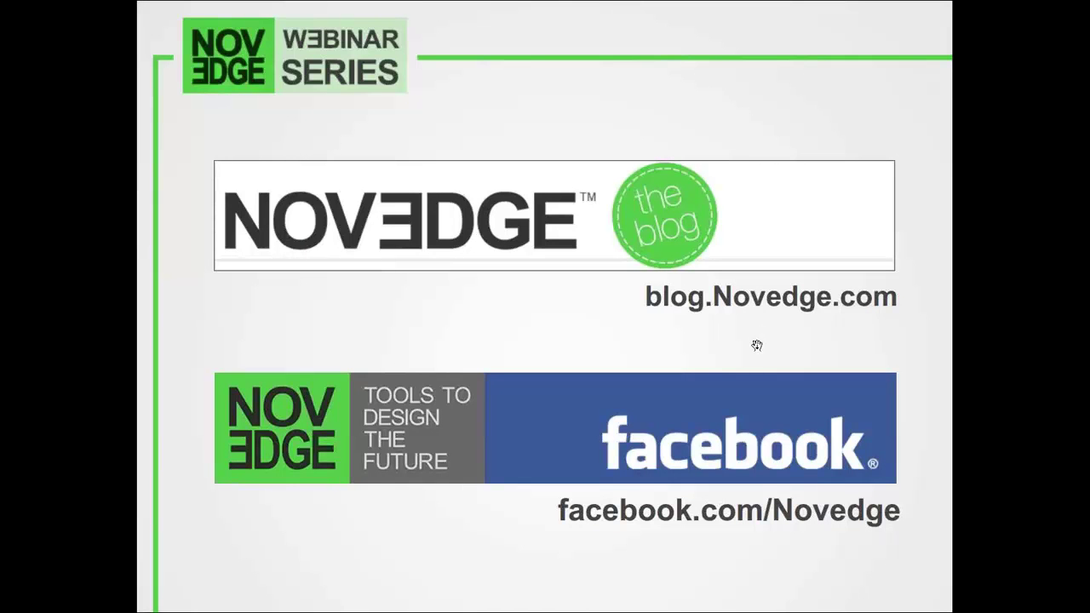
{"action": "key", "text": "Right"}
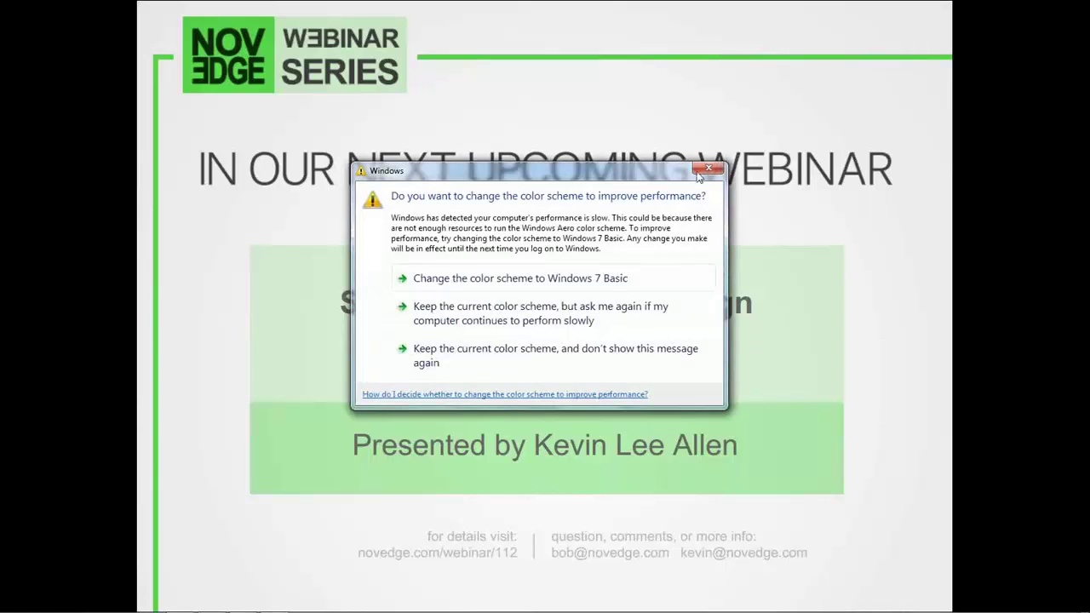
Dismiss the colour-scheme warning and advance past 'Missed Something?' to the 'Thank you' slide.
{"action": "left_click", "coordinate": [698, 174]}
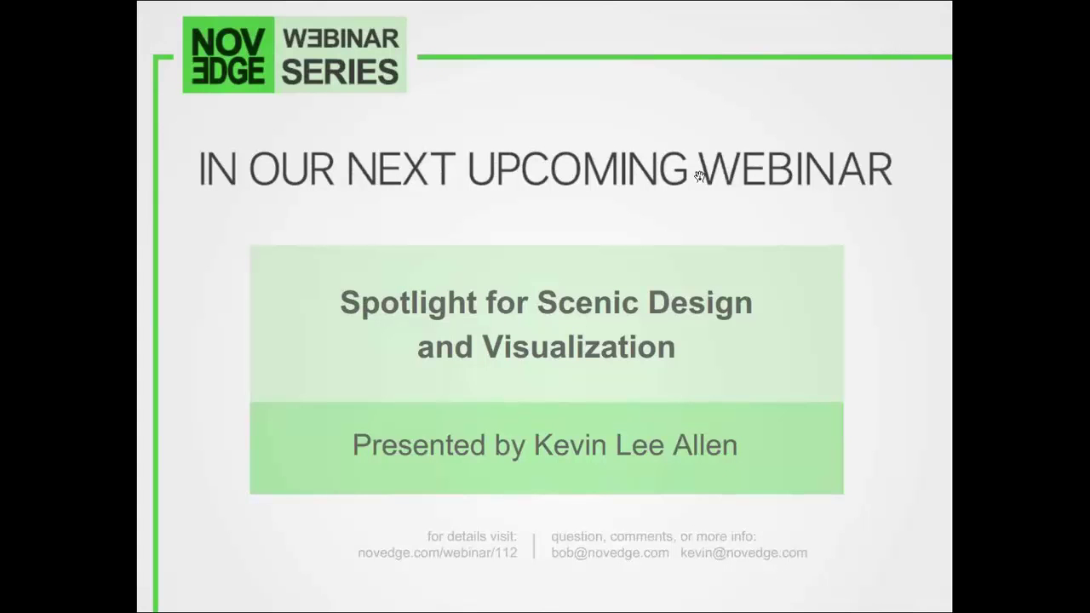
{"action": "left_click", "coordinate": [536, 251]}
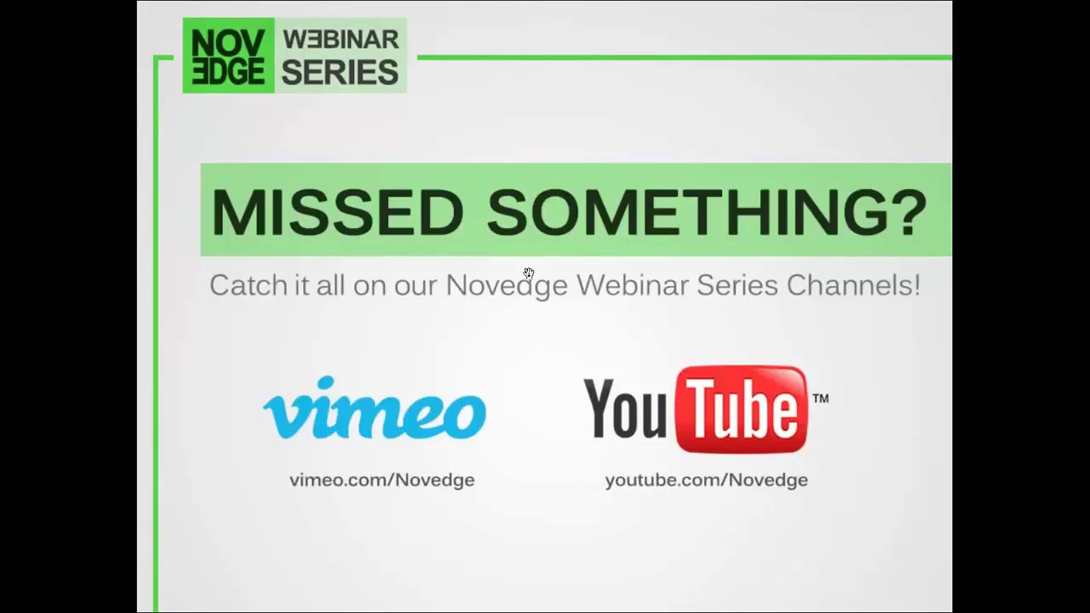
{"action": "left_click", "coordinate": [528, 273]}
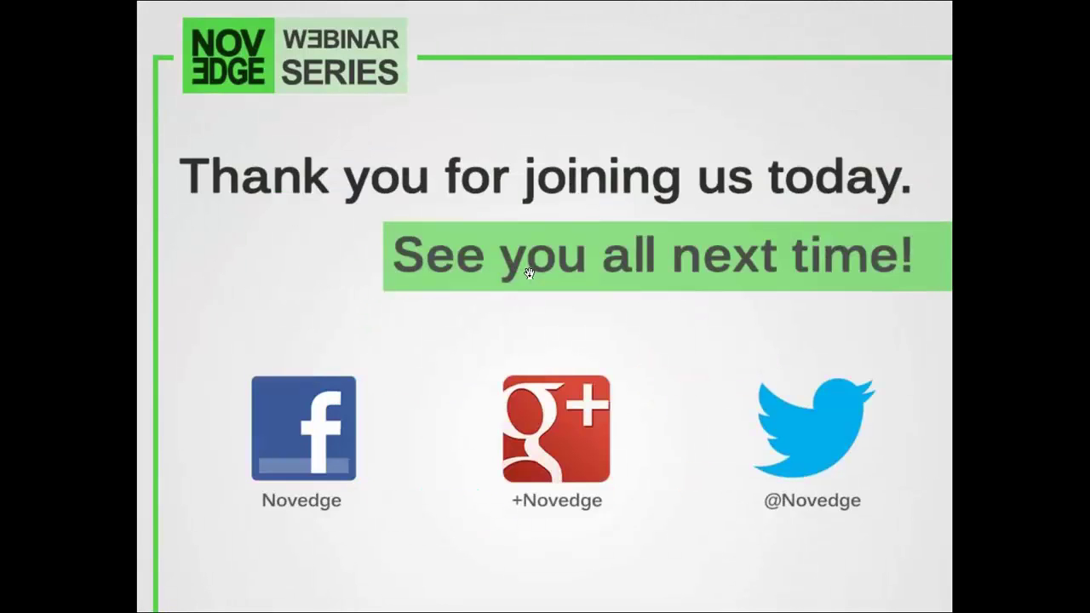